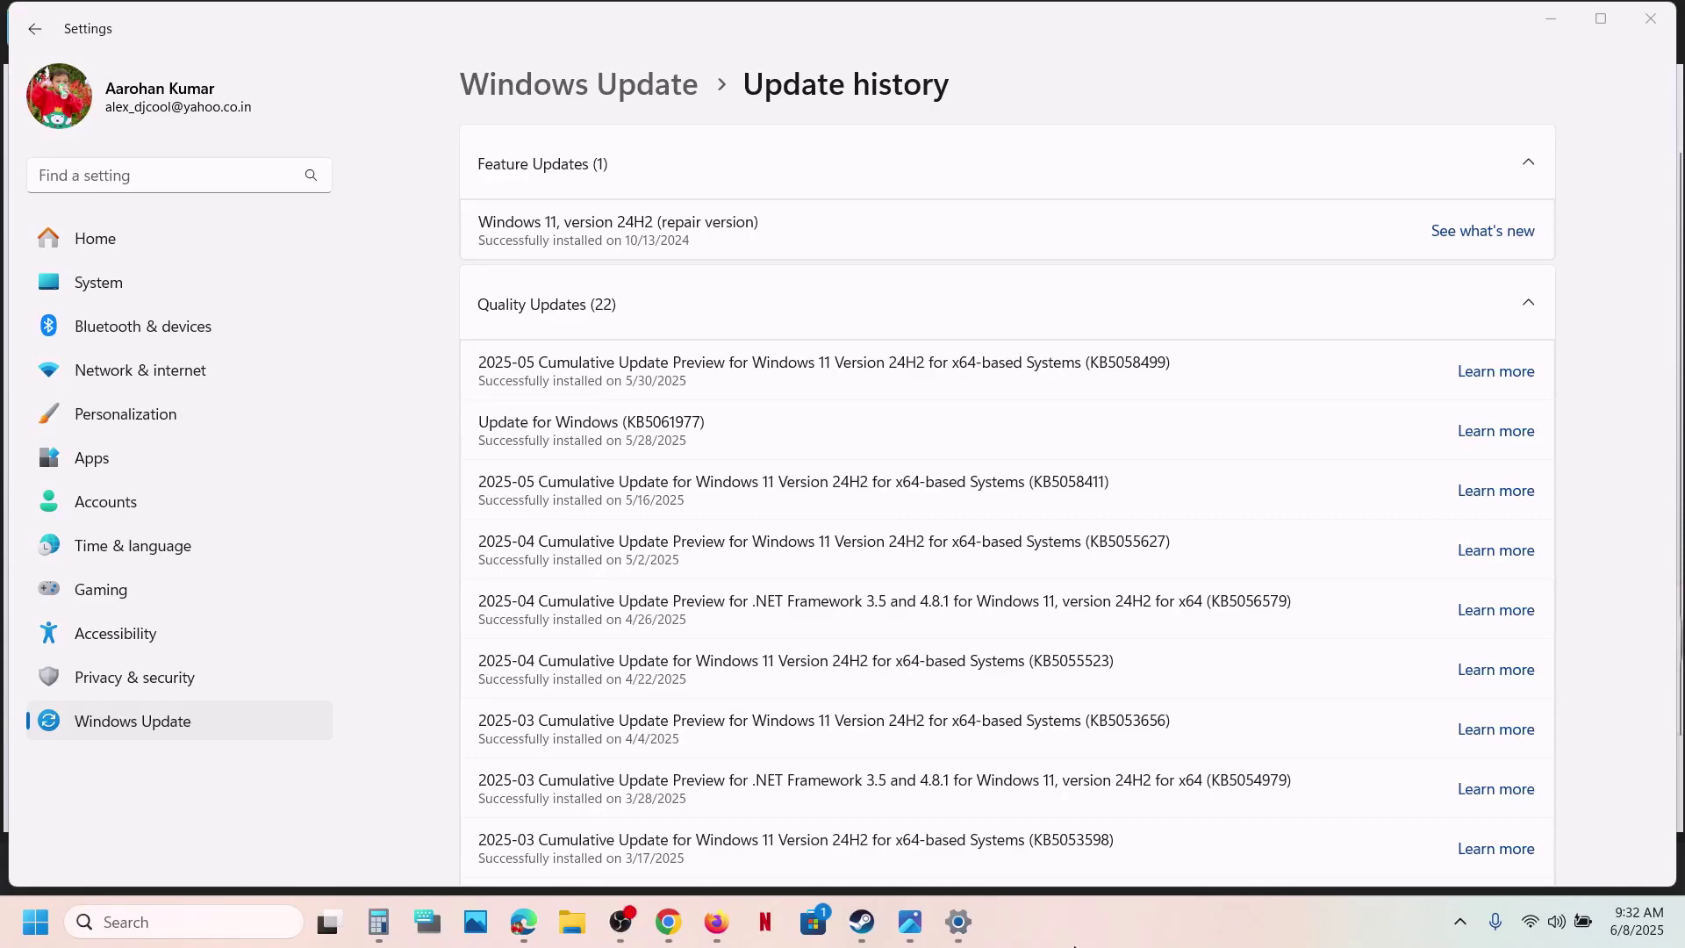
Highlight the KB5058499 number of the 2025-05 Cumulative Update Preview in the update history.
double_click(1123, 367)
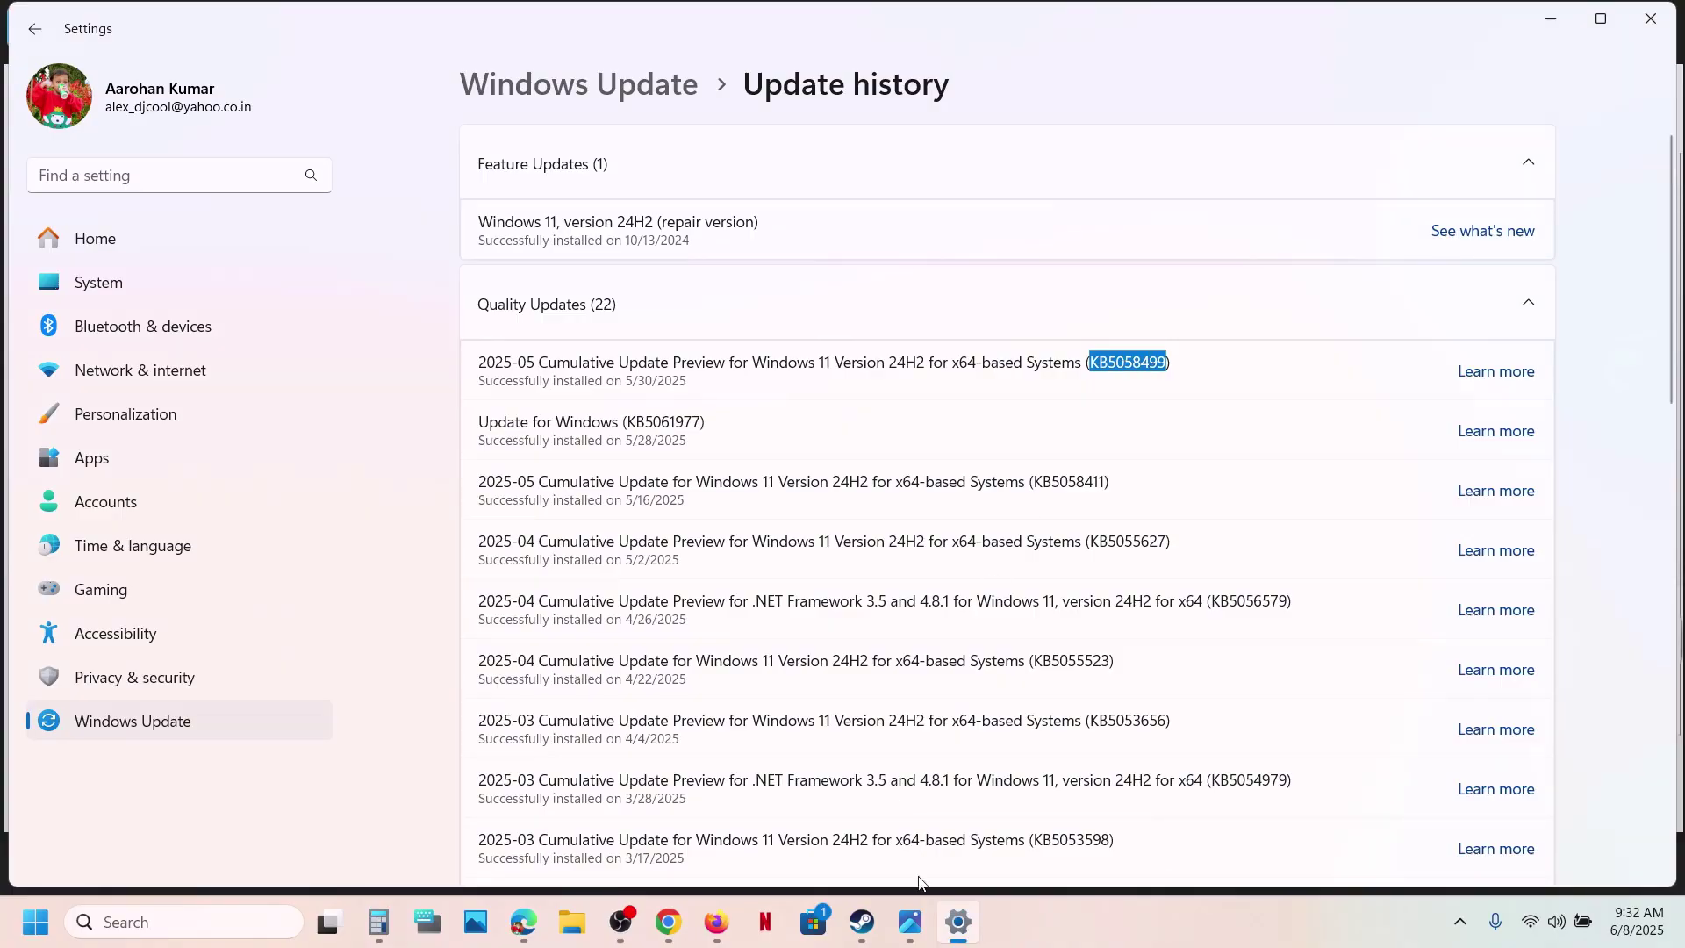
click(917, 933)
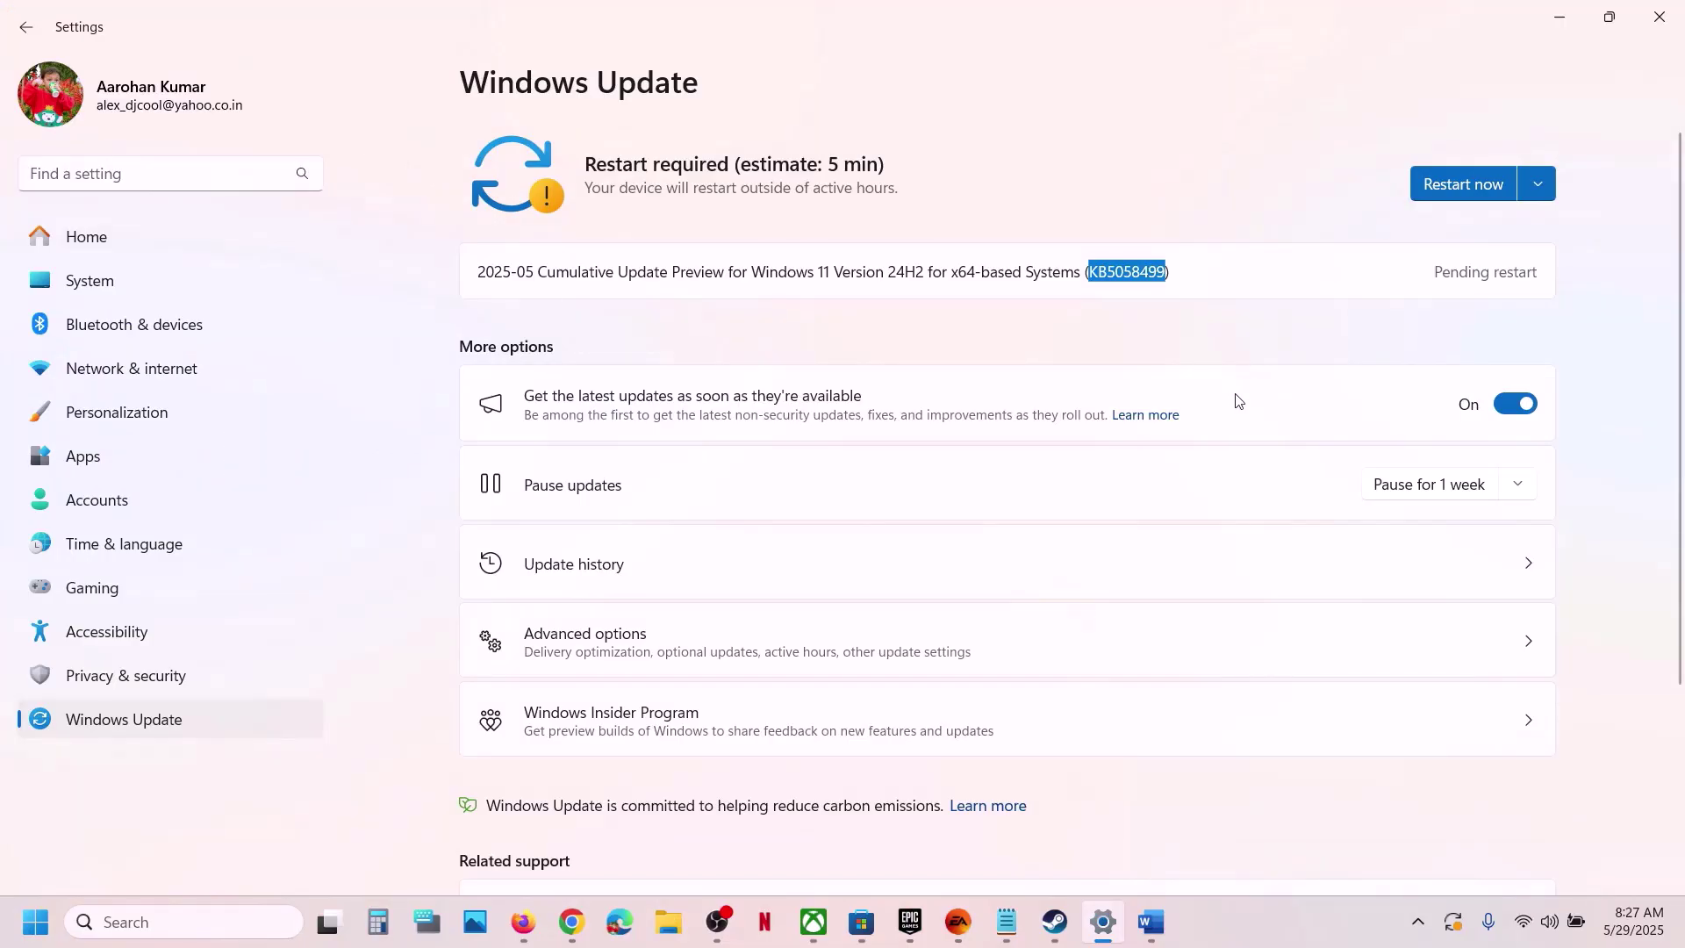
Pause Windows updates for 1 week and resume them again.
click(1405, 496)
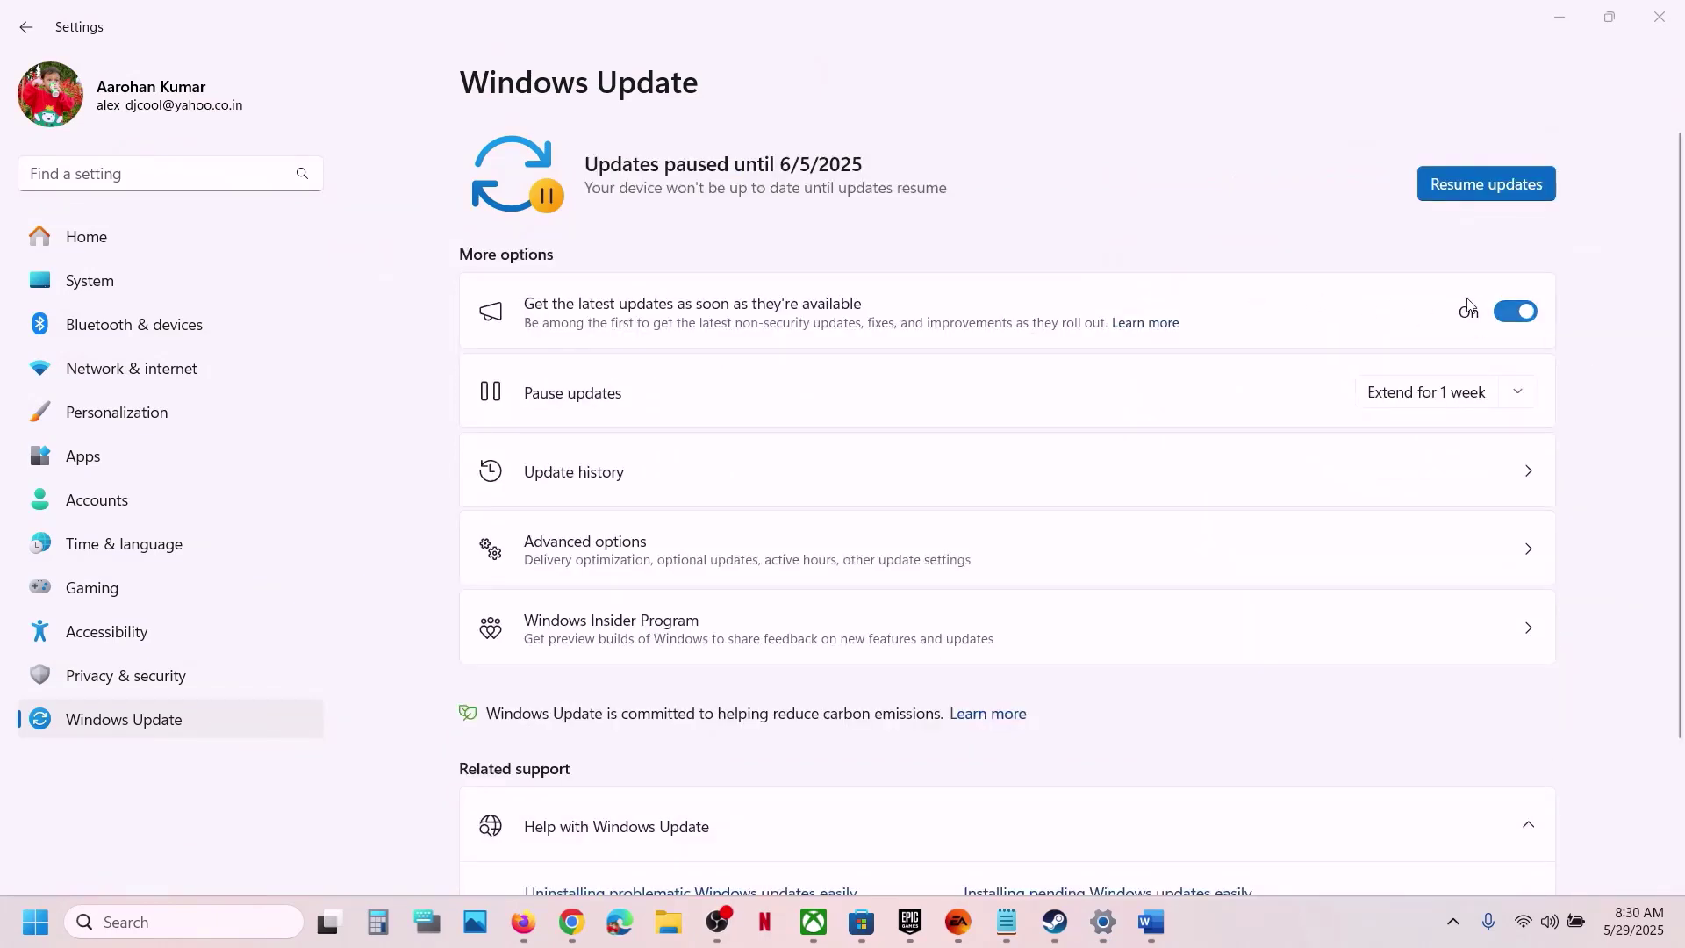
click(1476, 191)
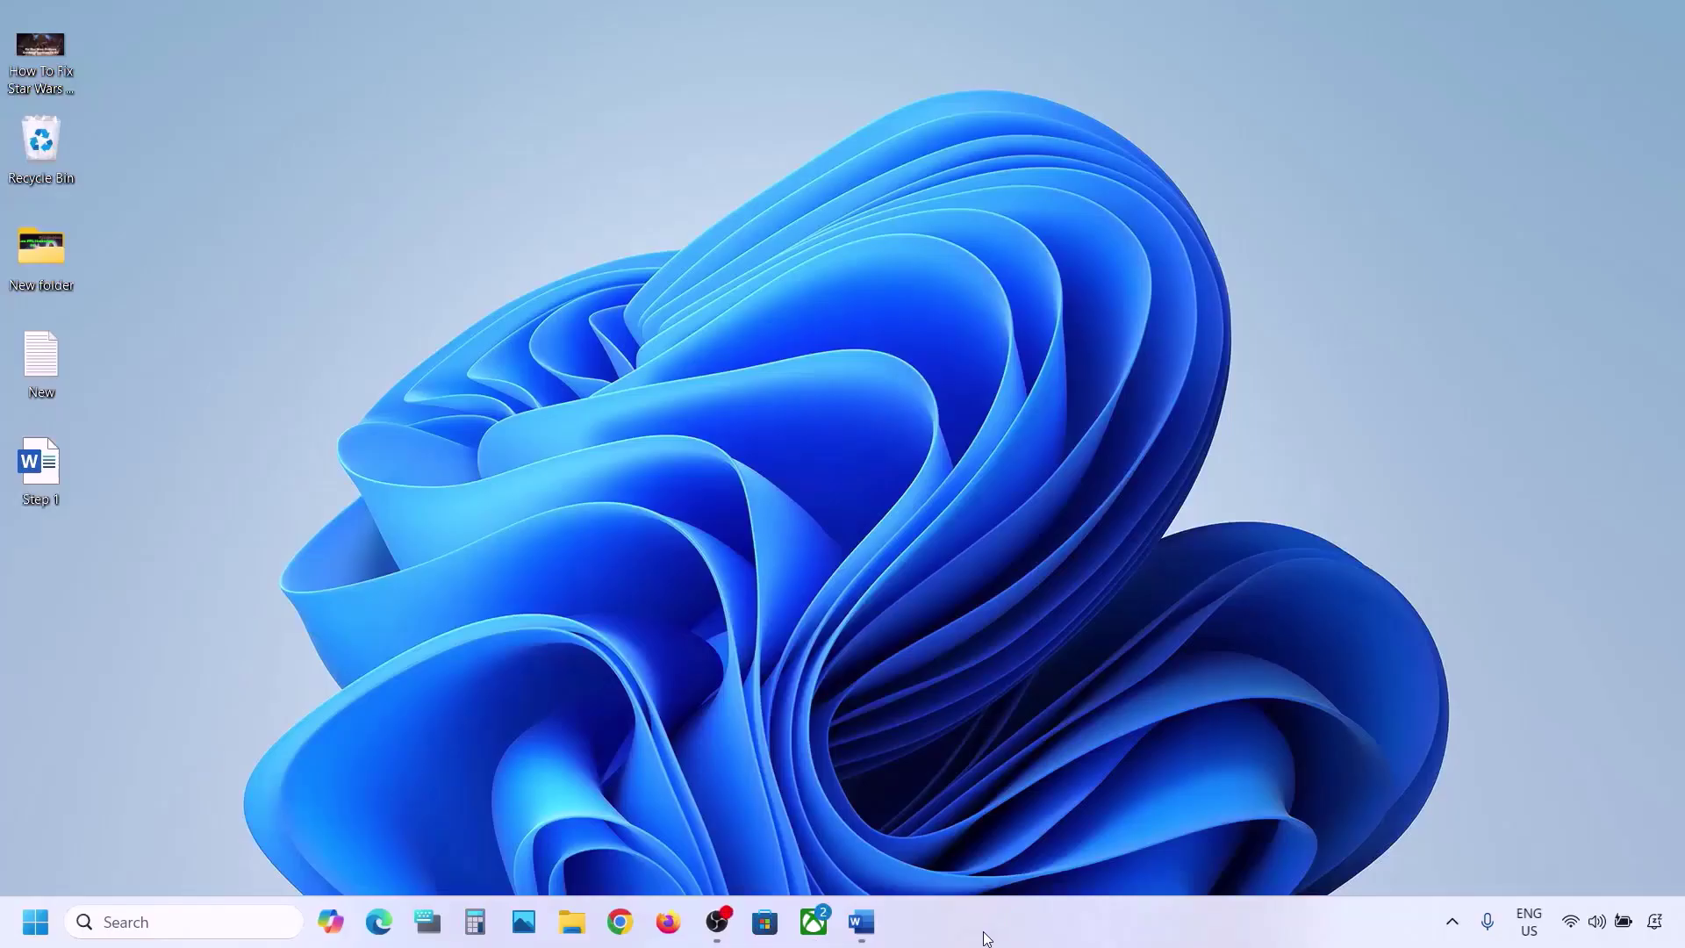
Highlight the App Readiness instruction in the Word notes, and open the App Readiness service's properties in Services.
click(861, 921)
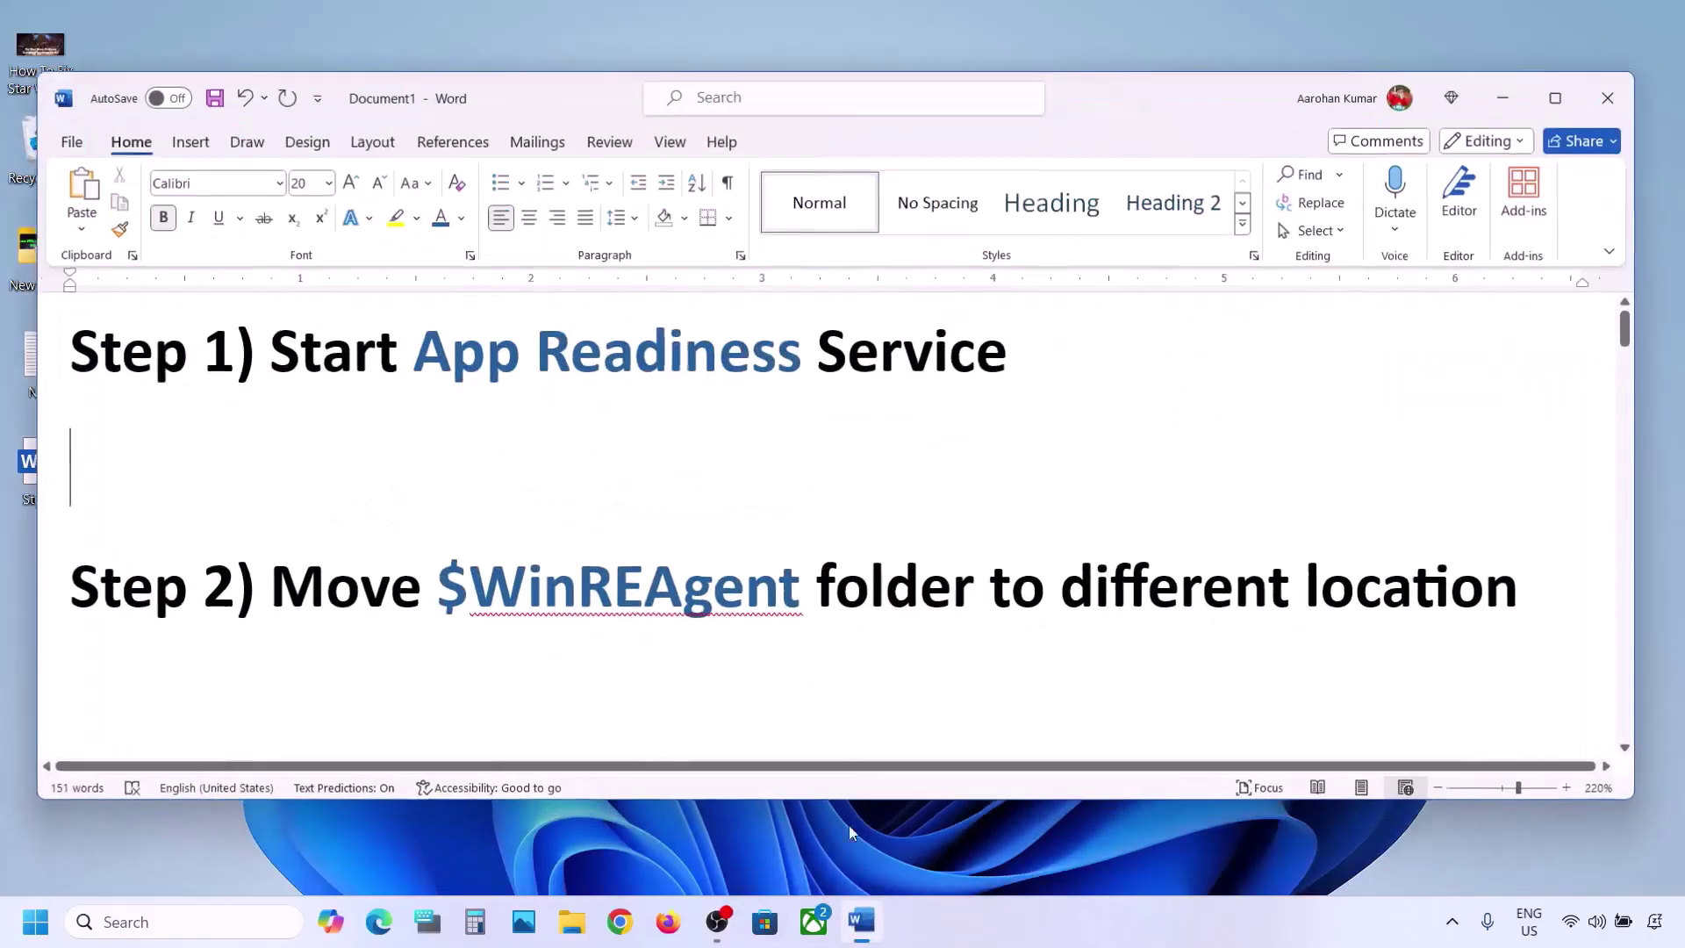
drag(308, 357, 866, 351)
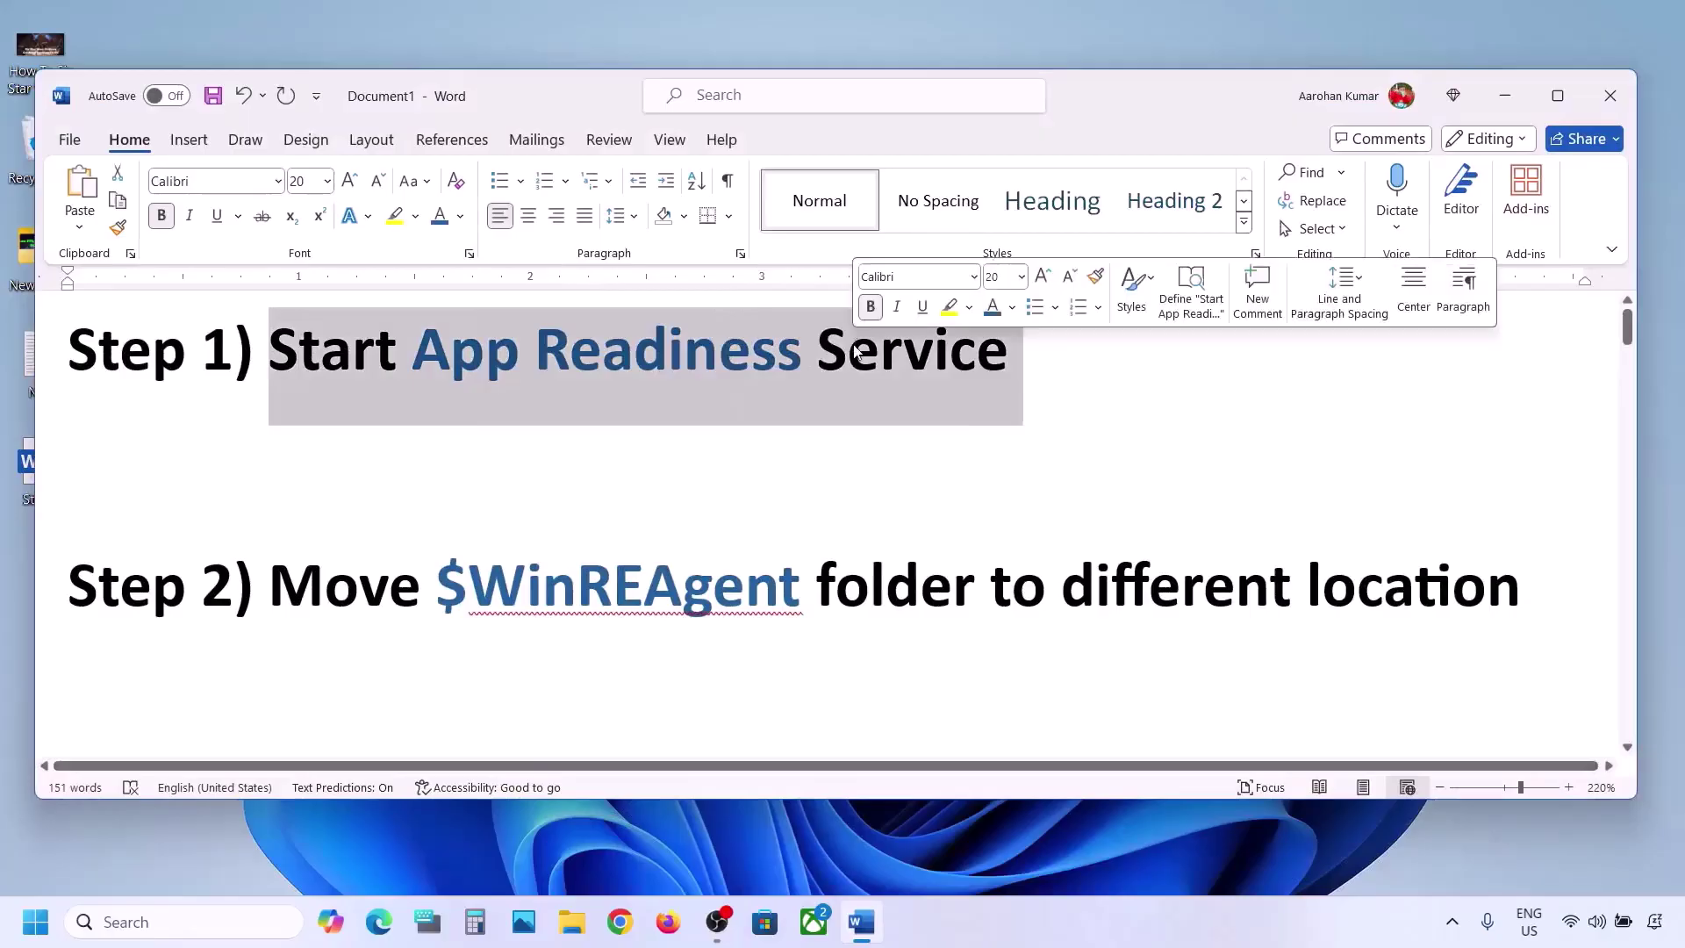
click(130, 921)
text(services)
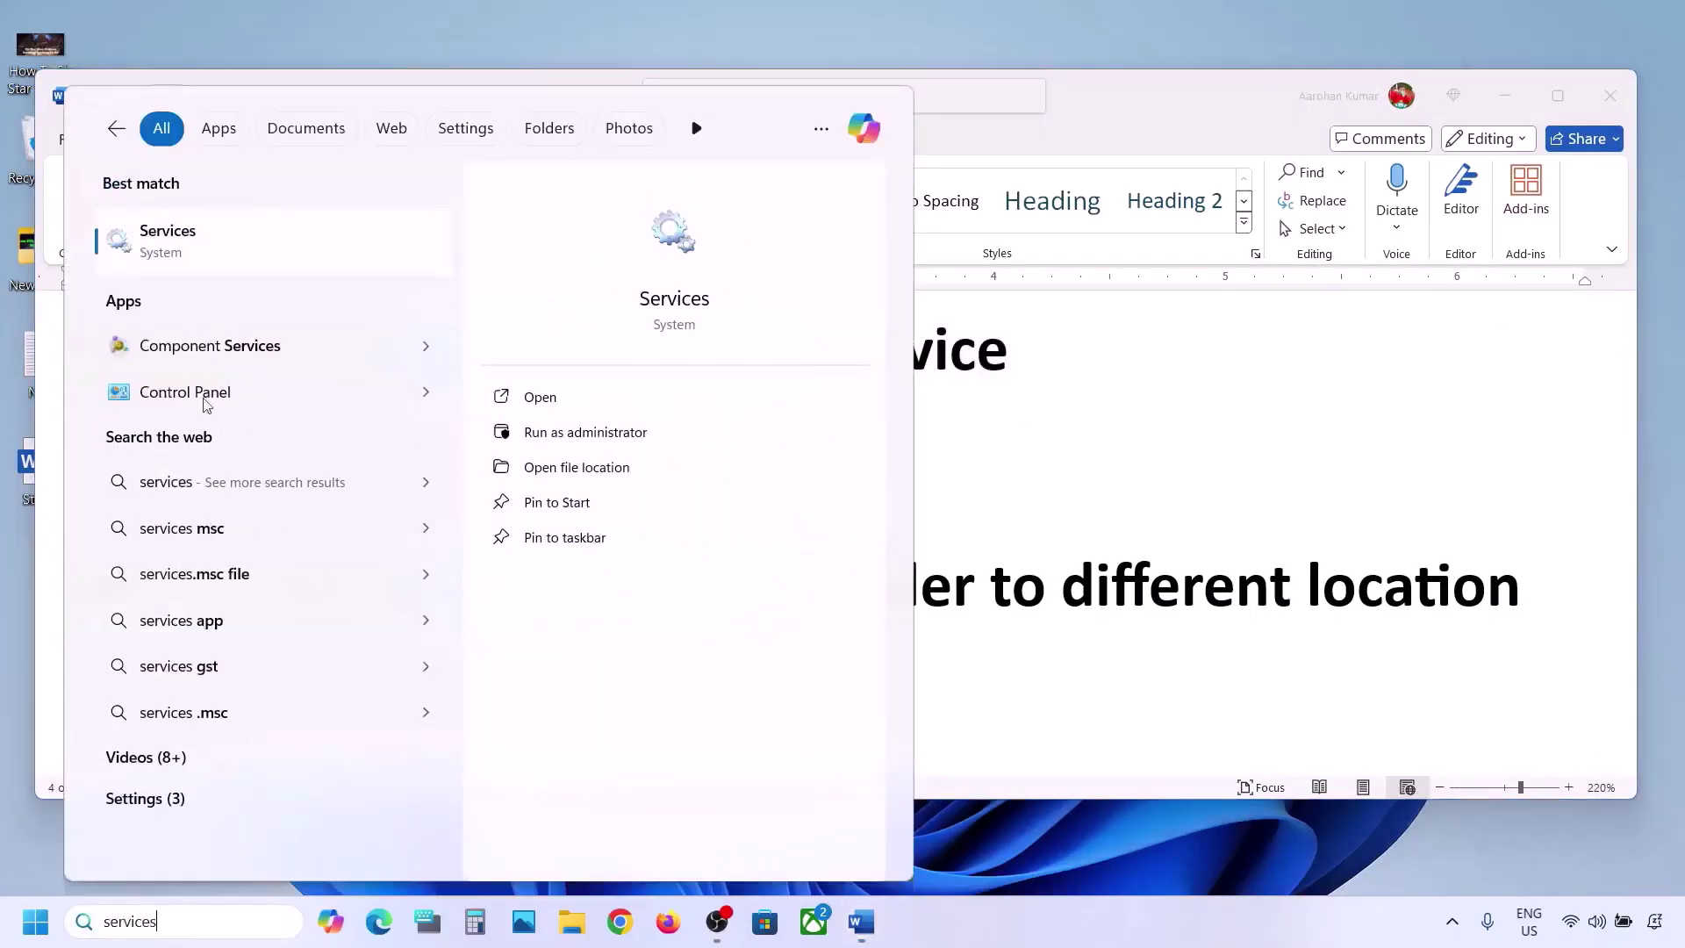
click(207, 253)
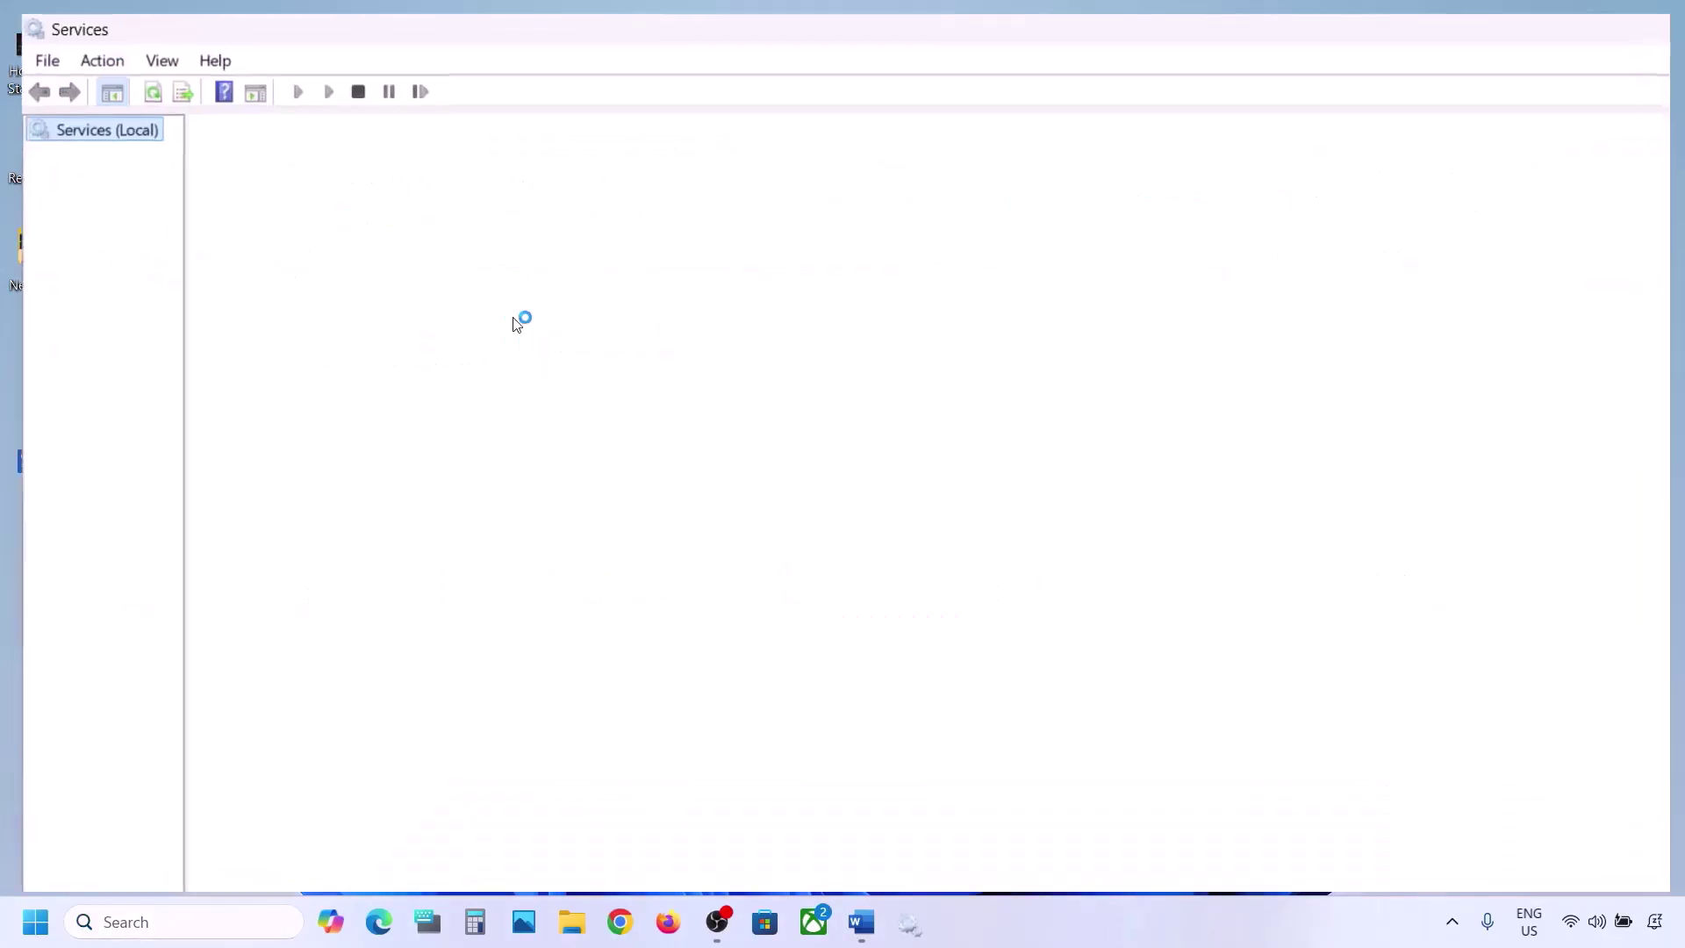
click(479, 276)
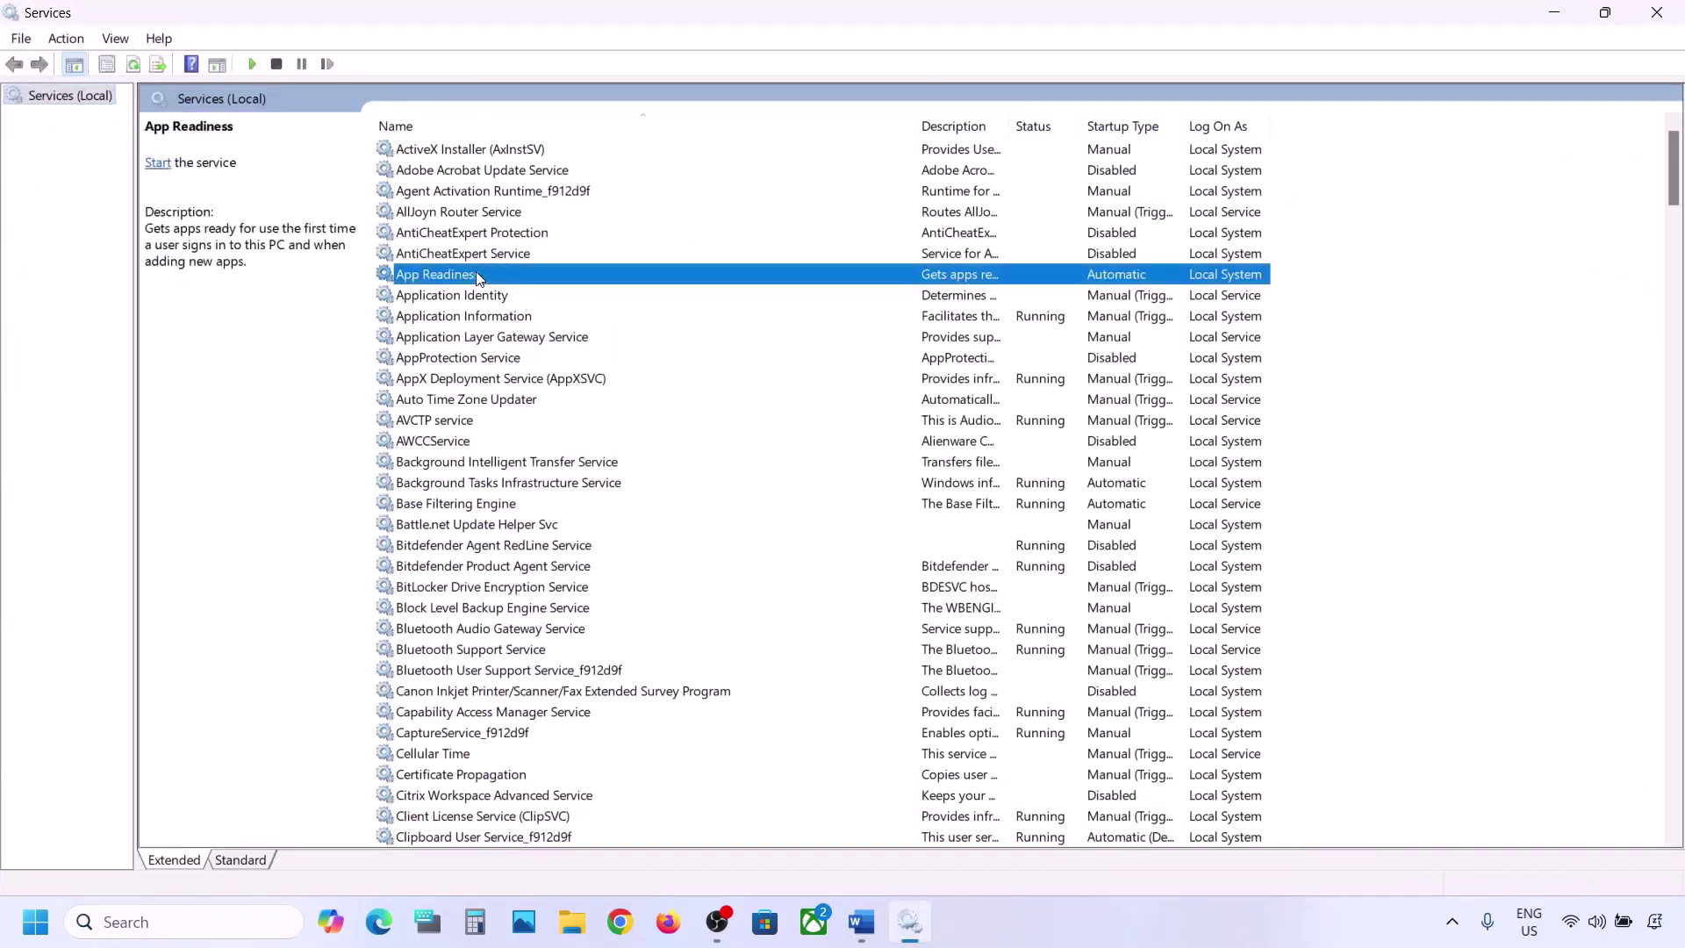
double_click(523, 276)
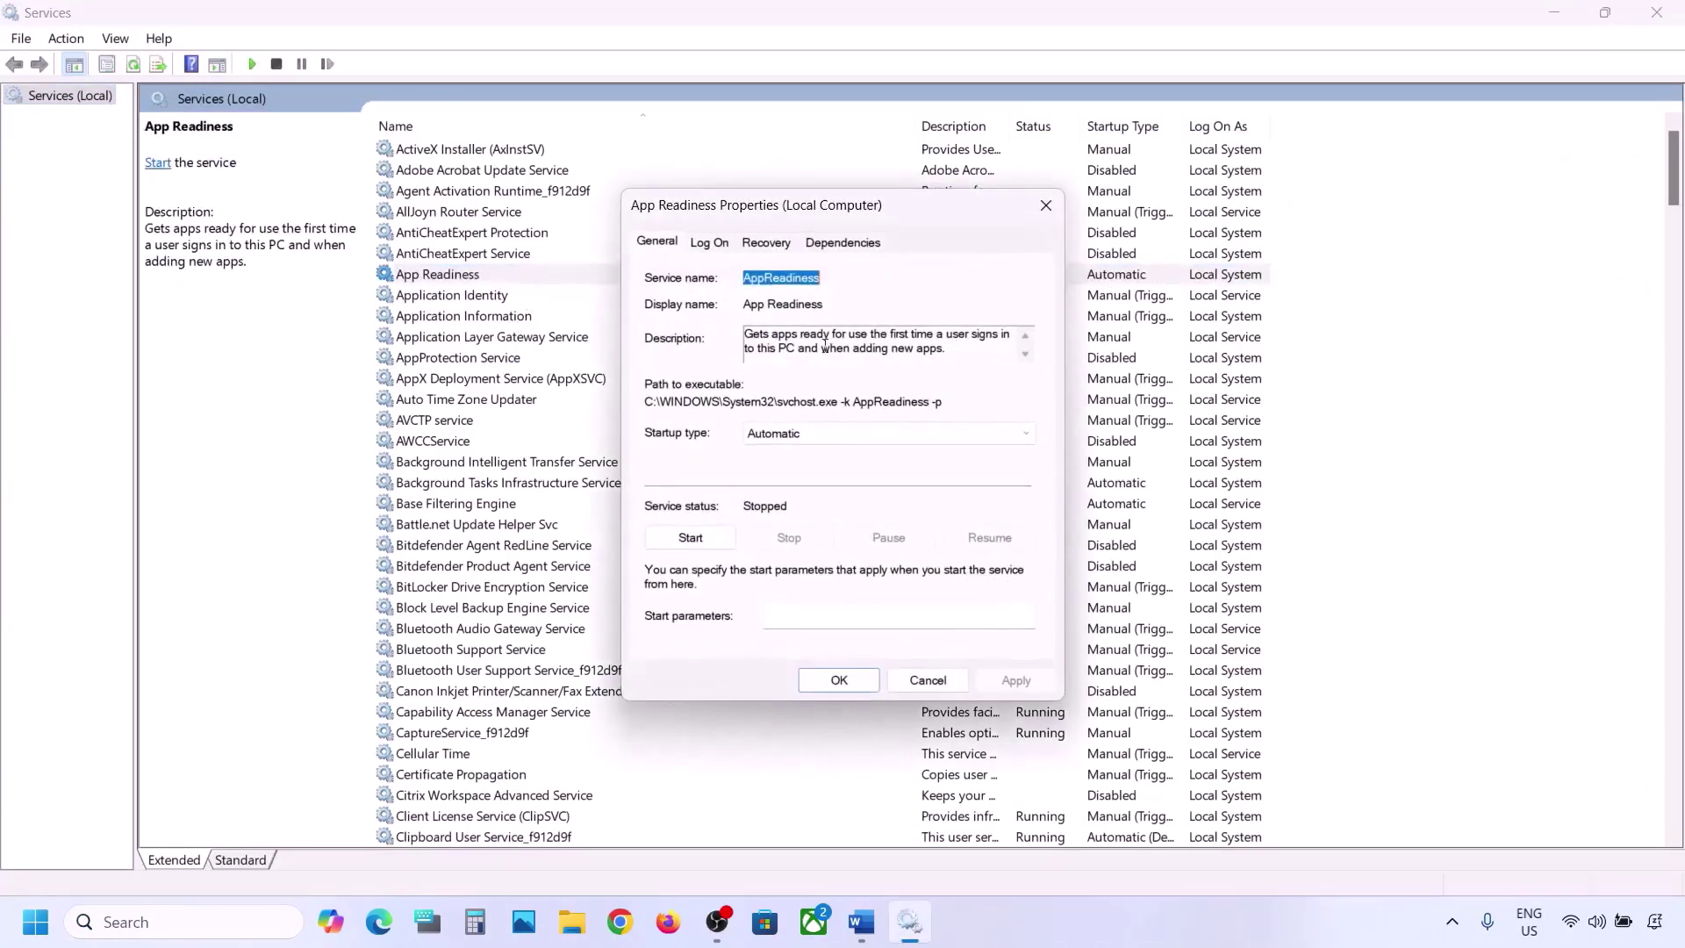
Set the App Readiness service's startup type to Automatic, start the service and confirm its properties.
click(781, 438)
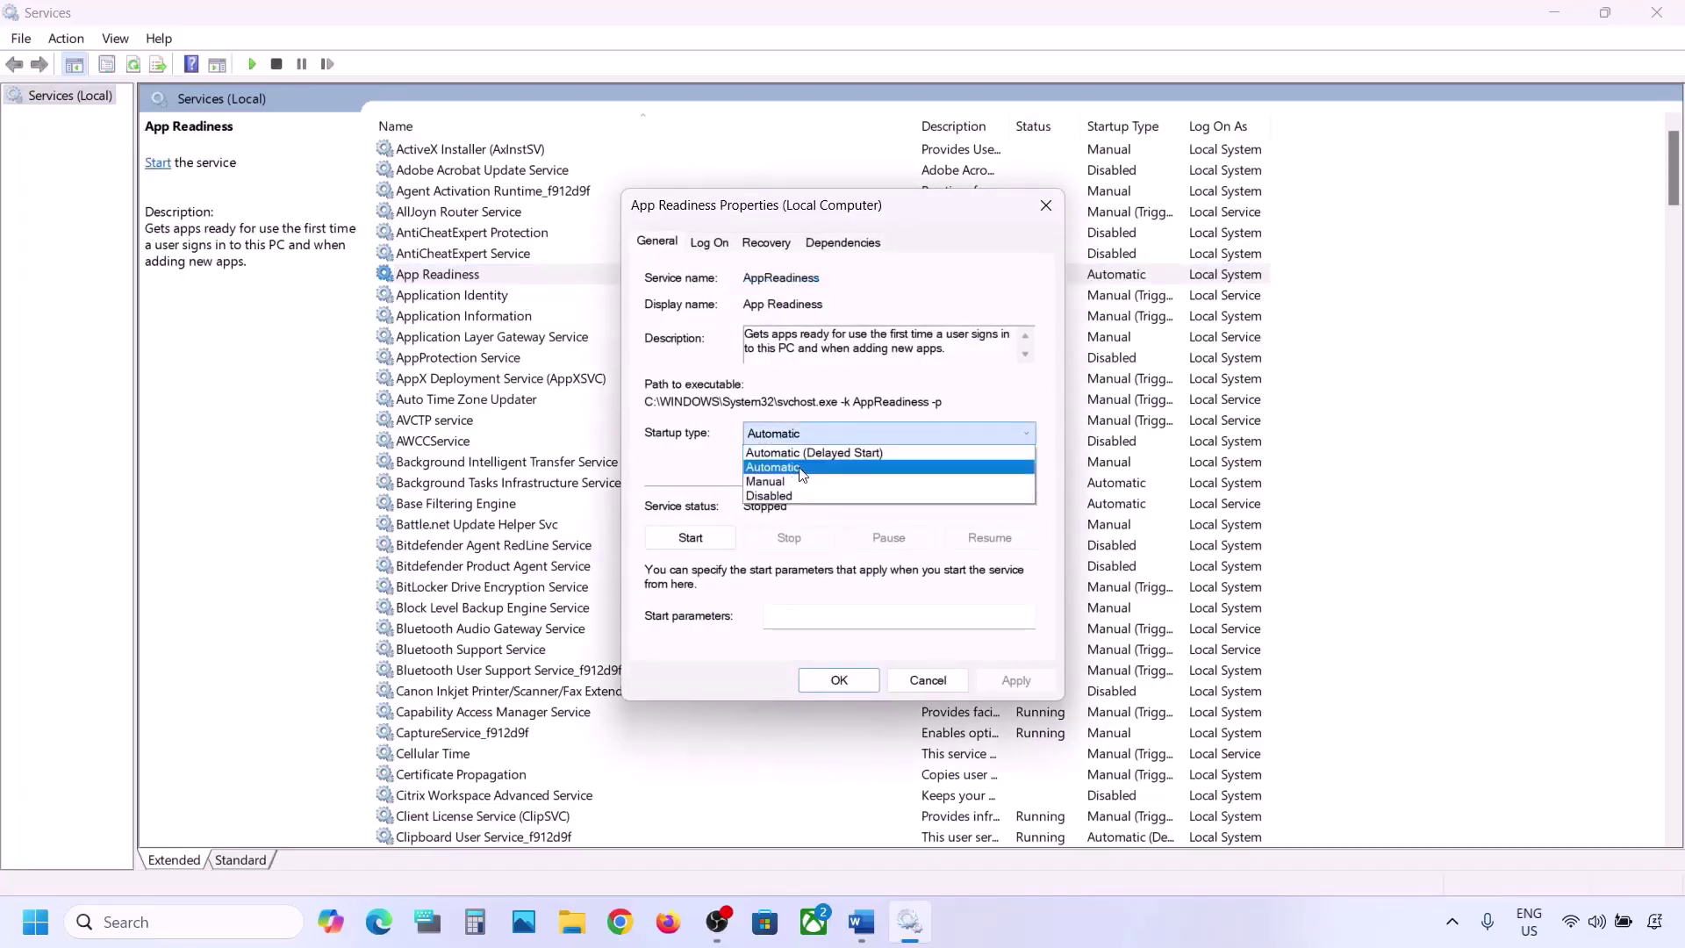
click(801, 470)
click(1014, 681)
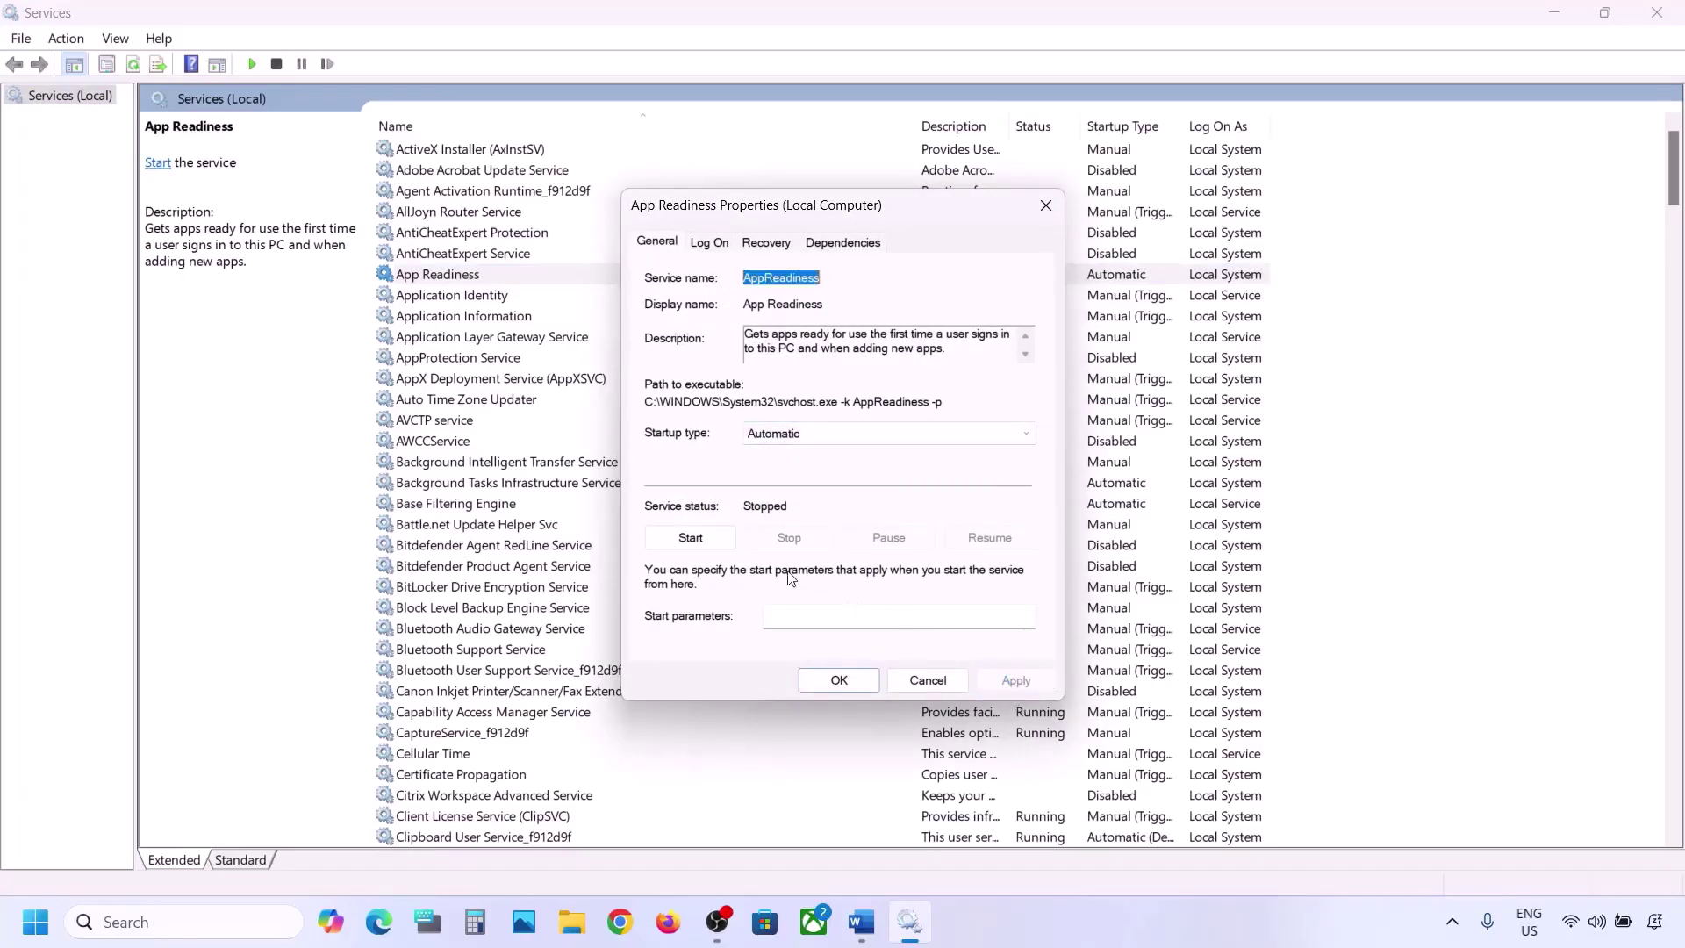
click(698, 544)
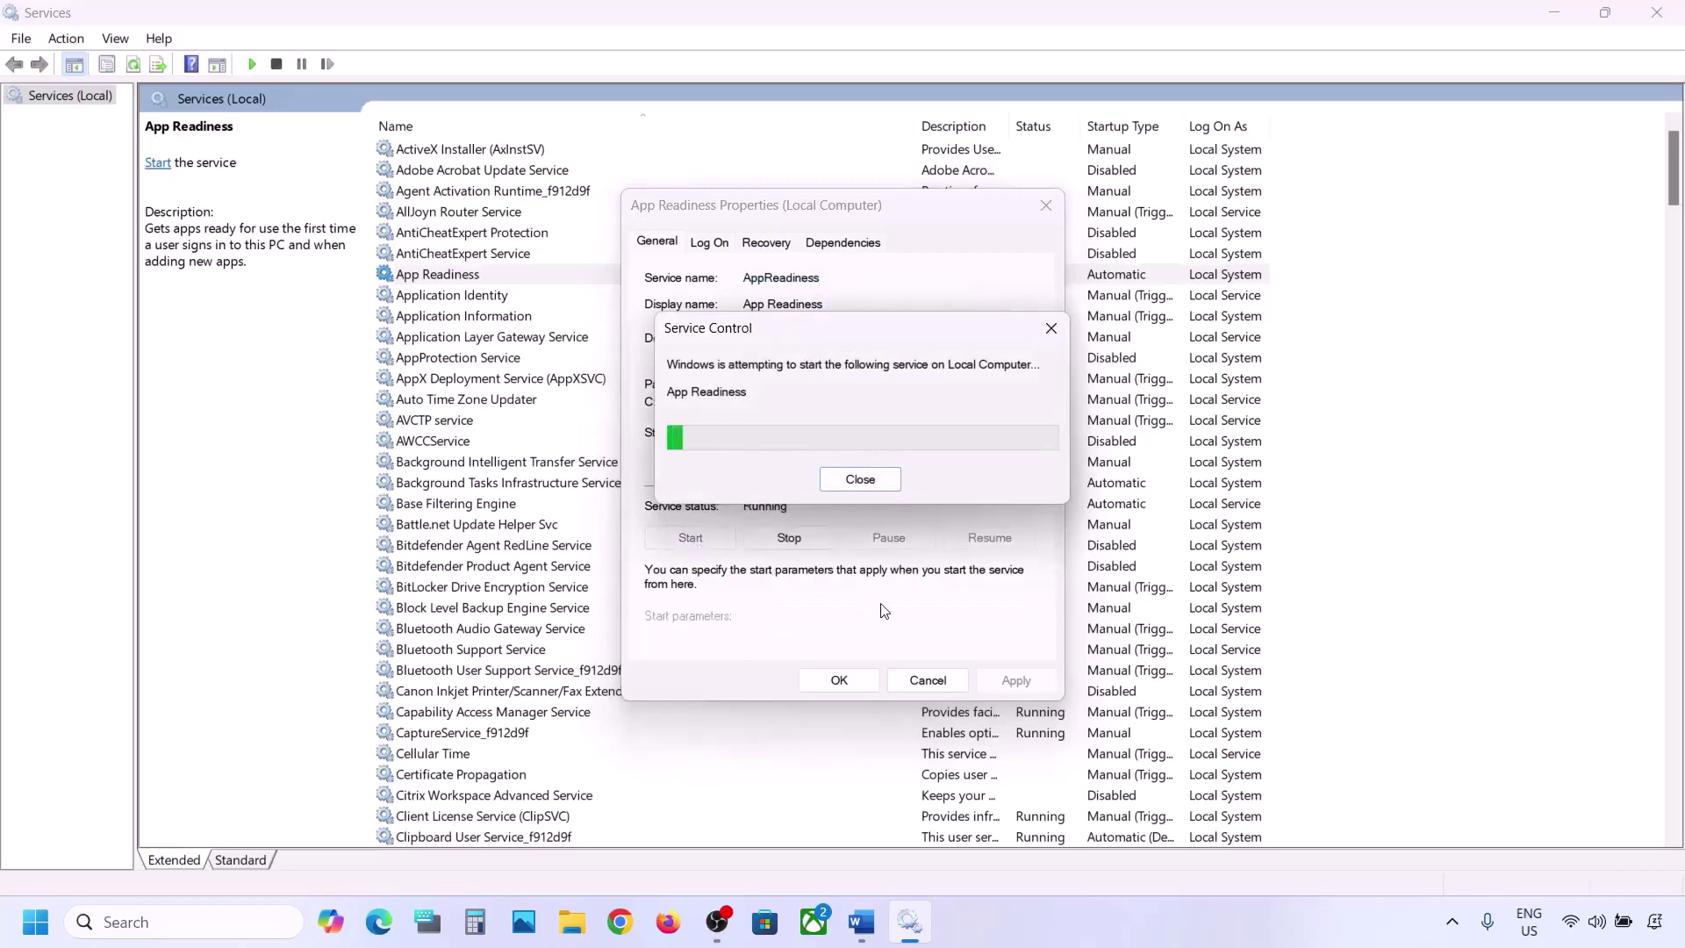
click(844, 676)
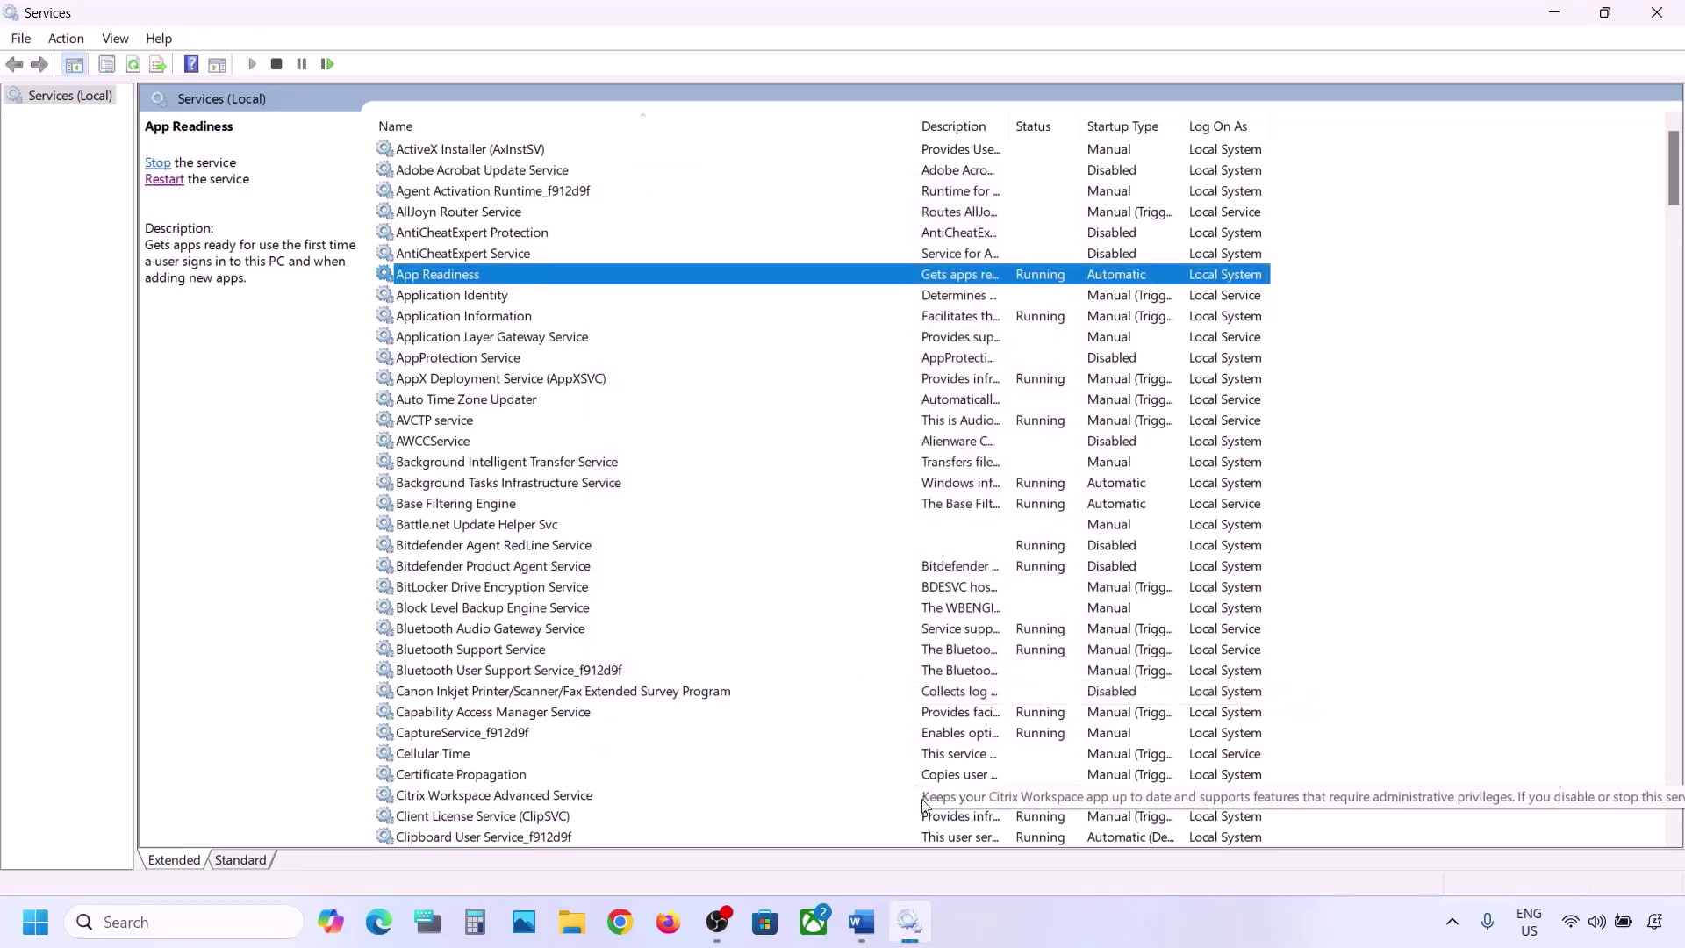
Highlight the $WinREAgent folder name in the Word notes, and open the OS (C:) drive in File Explorer.
click(860, 929)
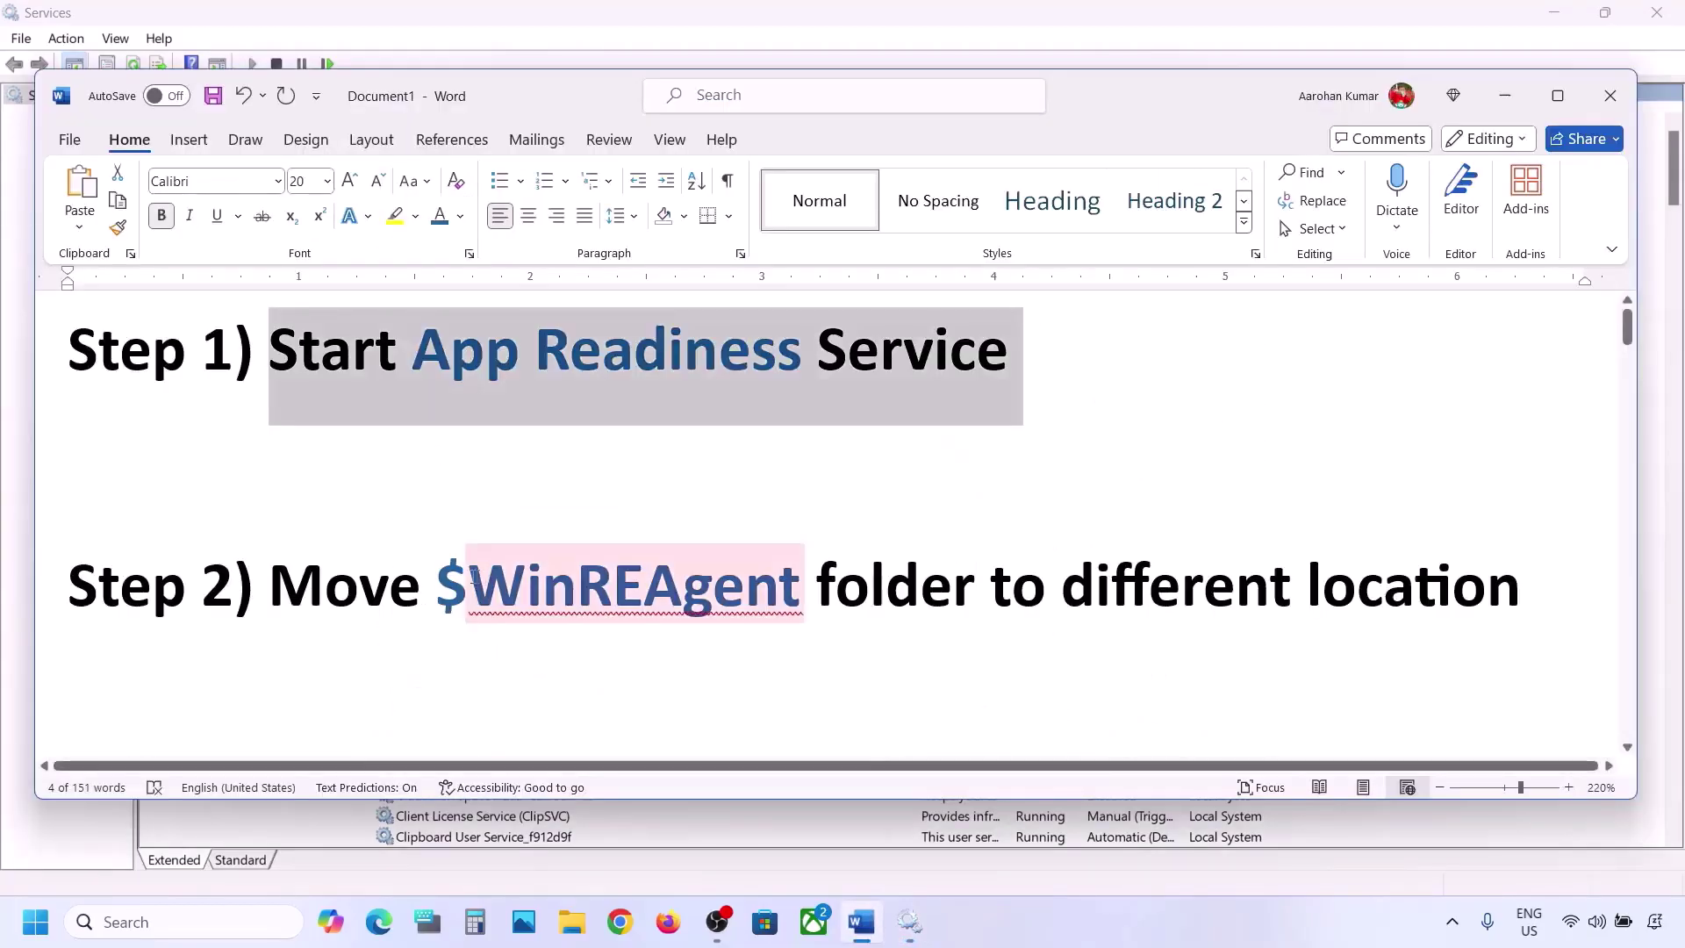
double_click(692, 614)
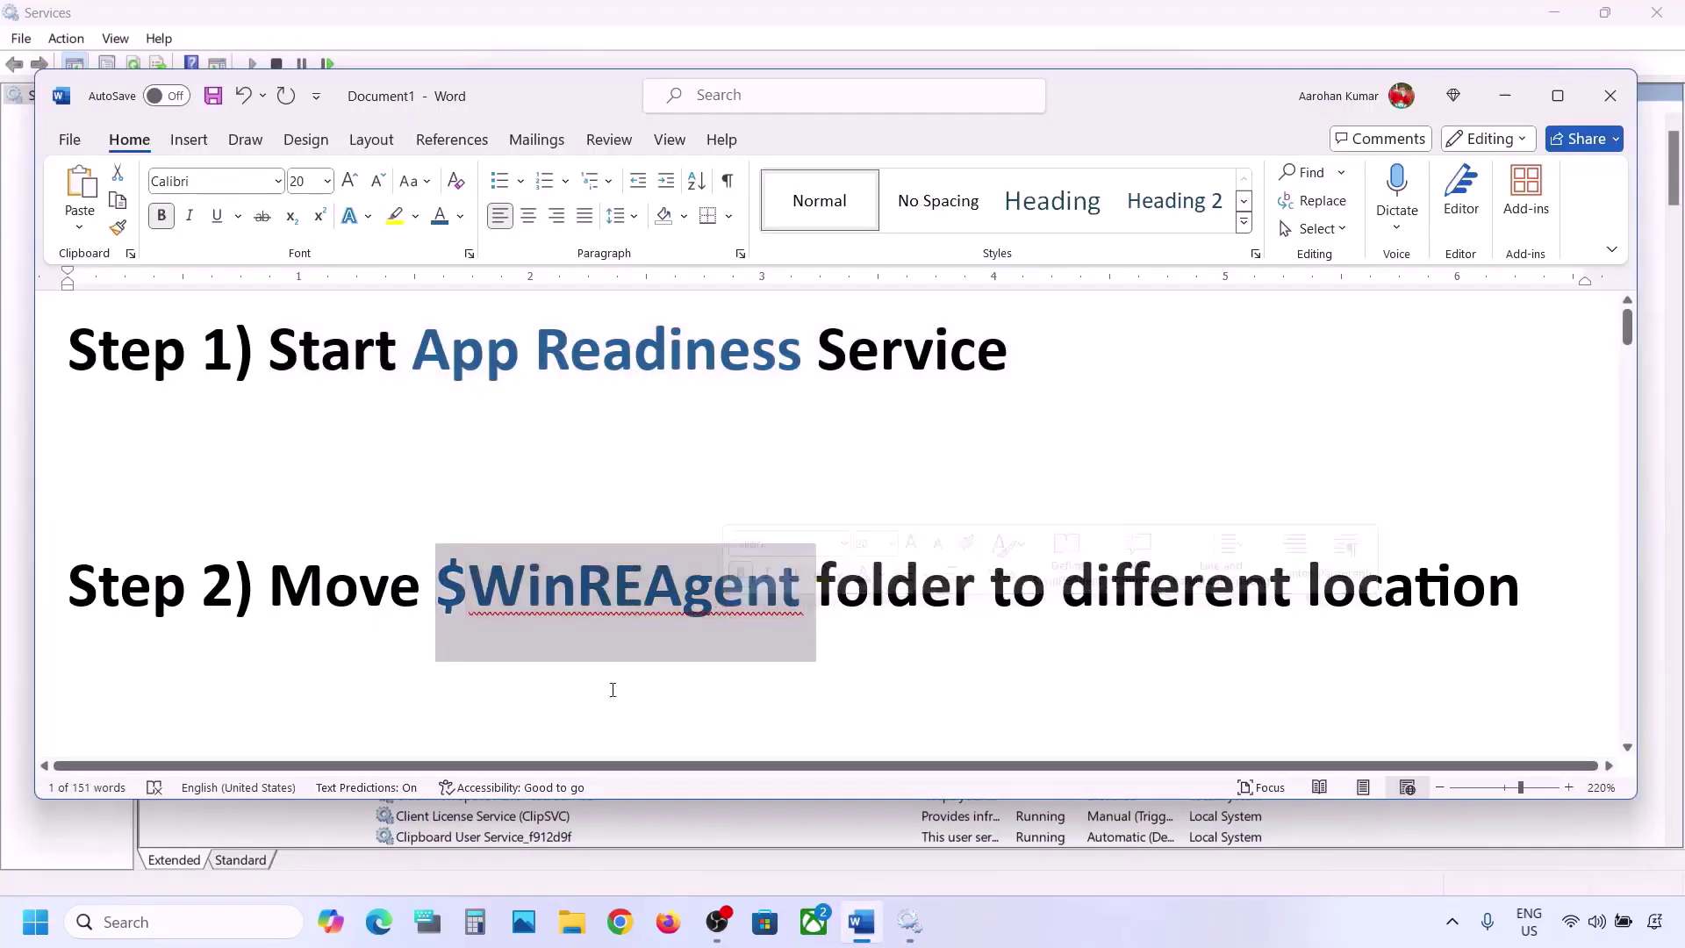
click(572, 923)
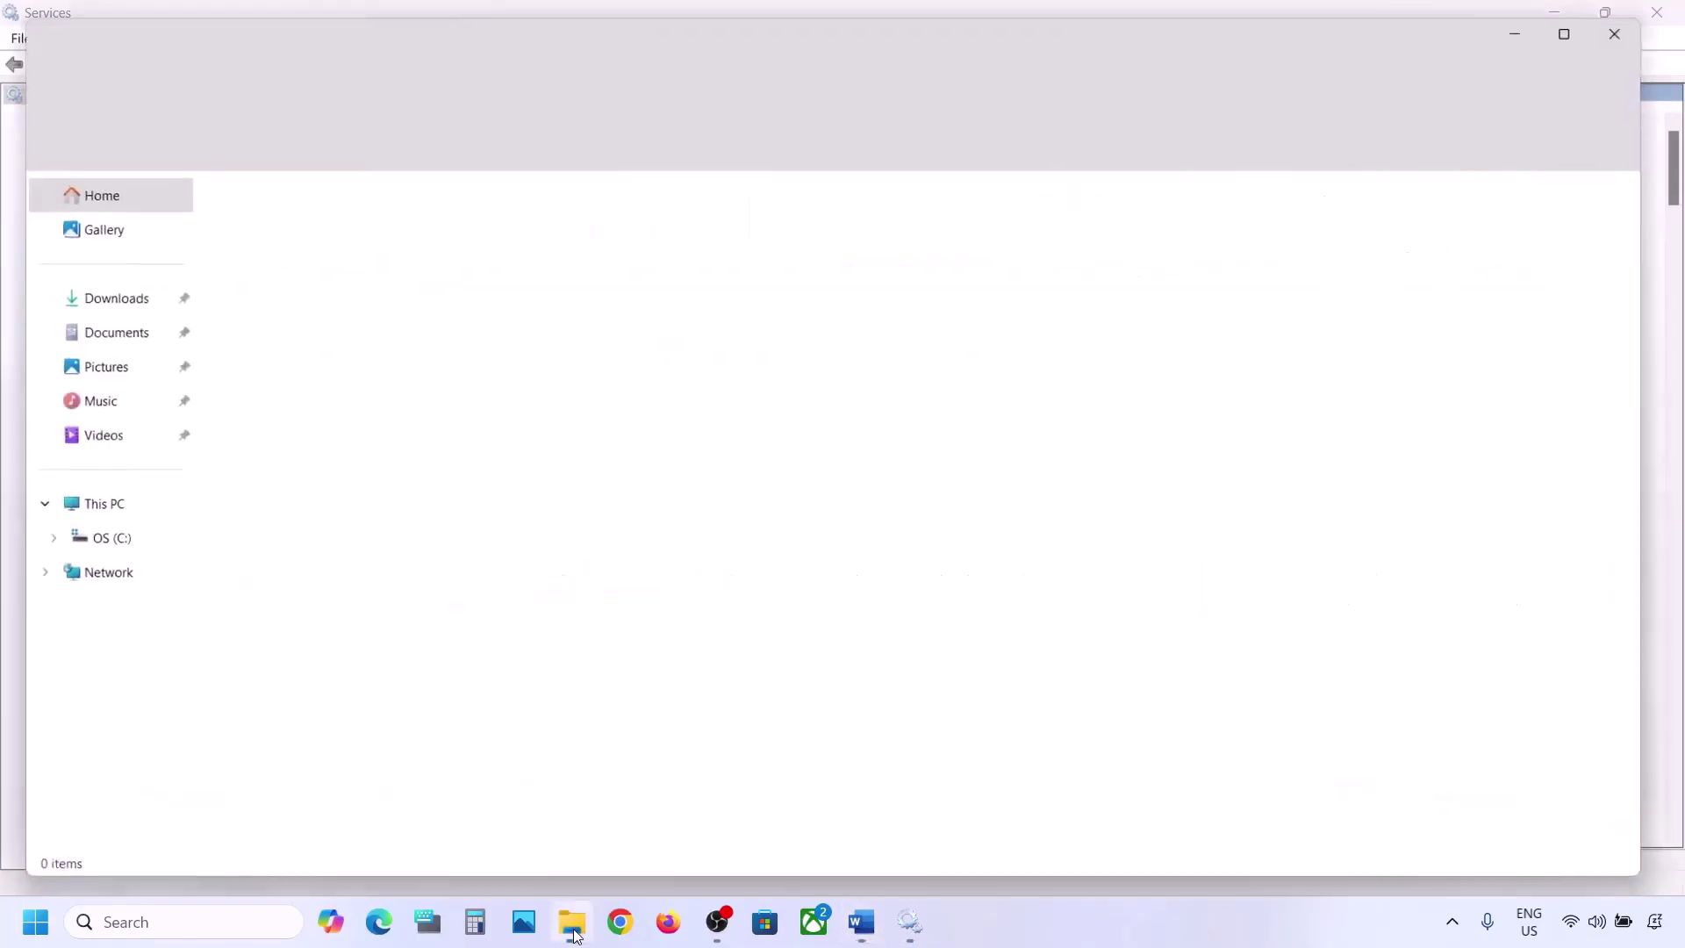
click(103, 511)
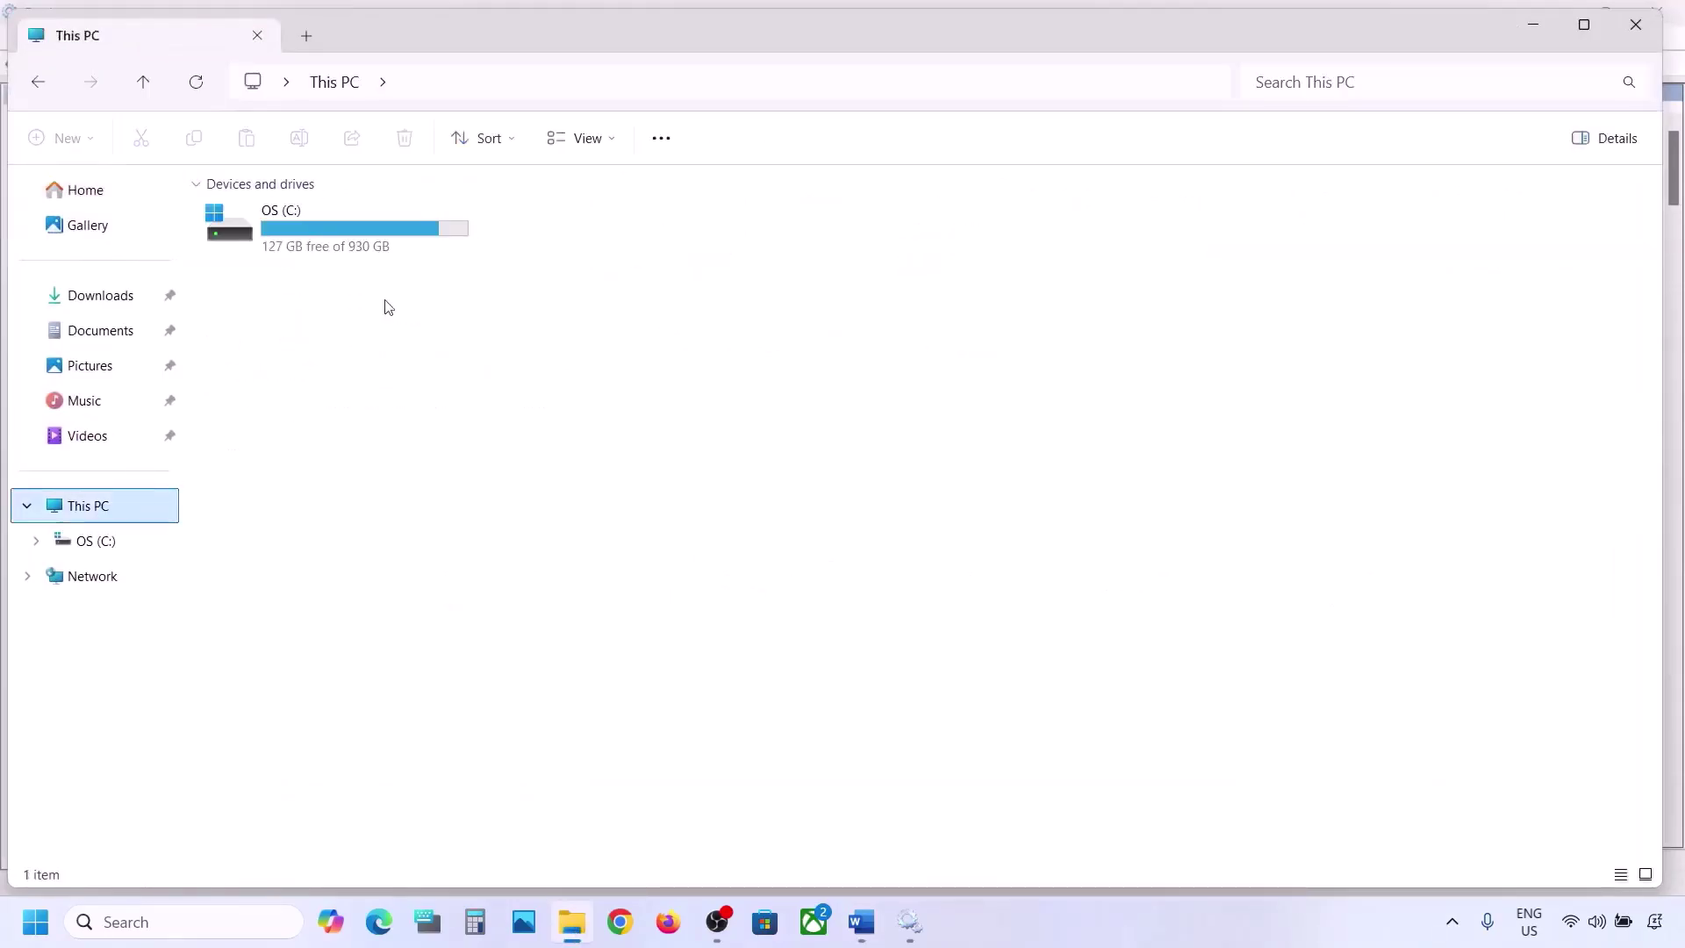
double_click(342, 246)
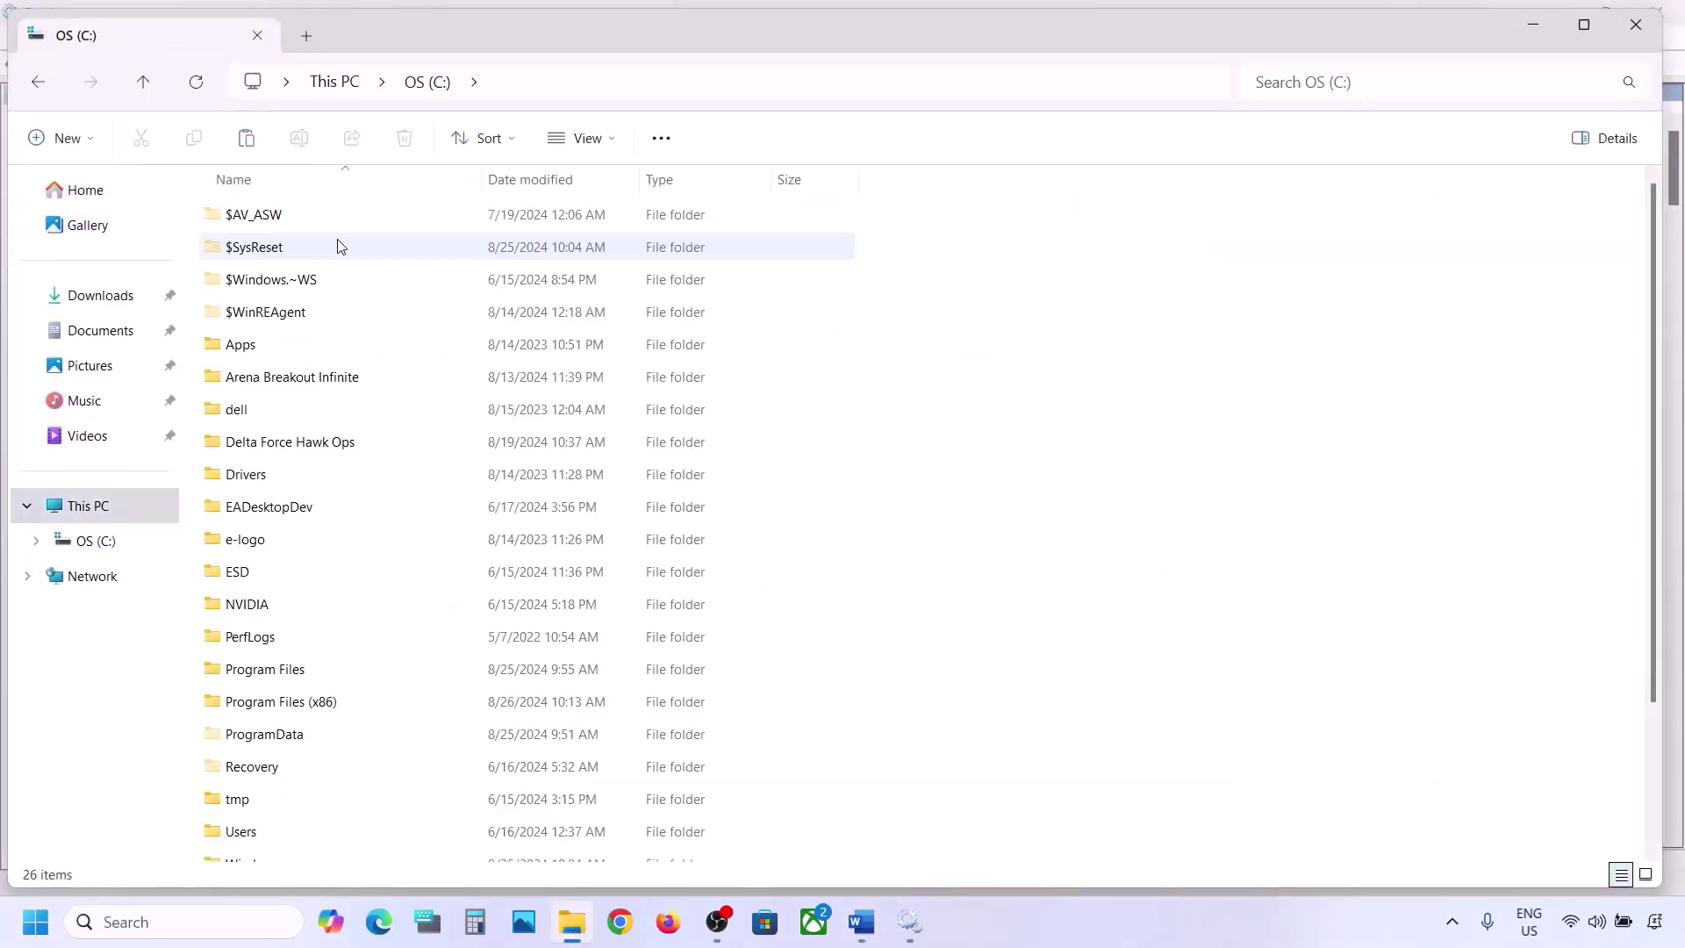
Select the $WinREAgent folder and check whether the display of hidden items is enabled.
click(288, 317)
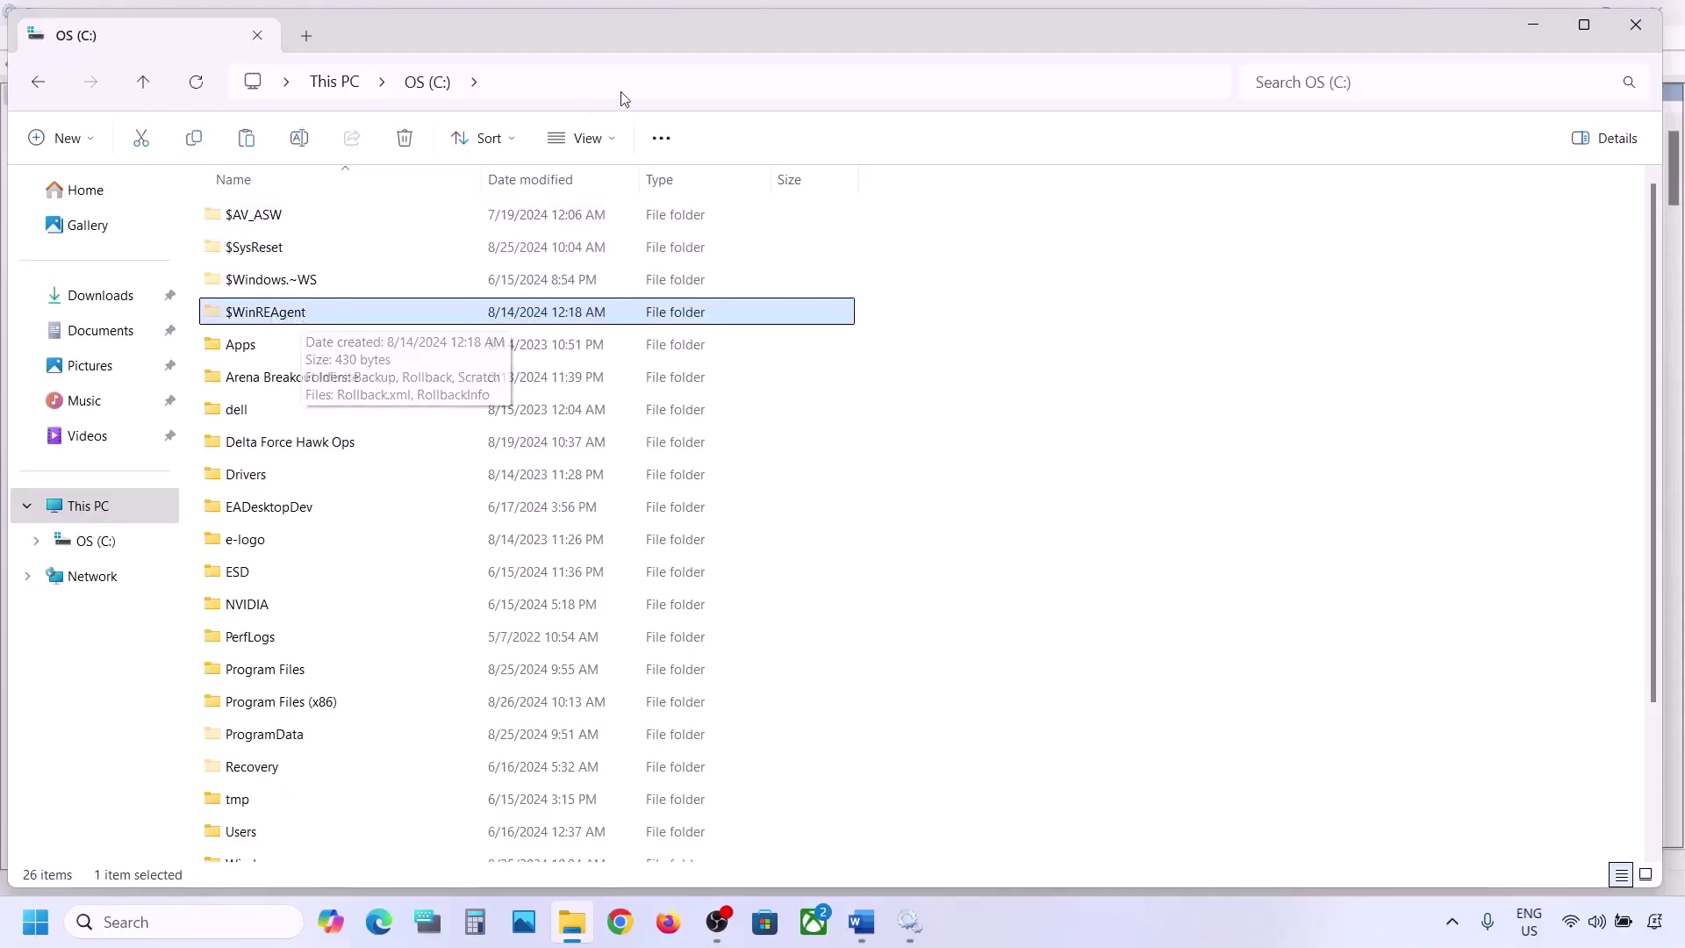
click(607, 140)
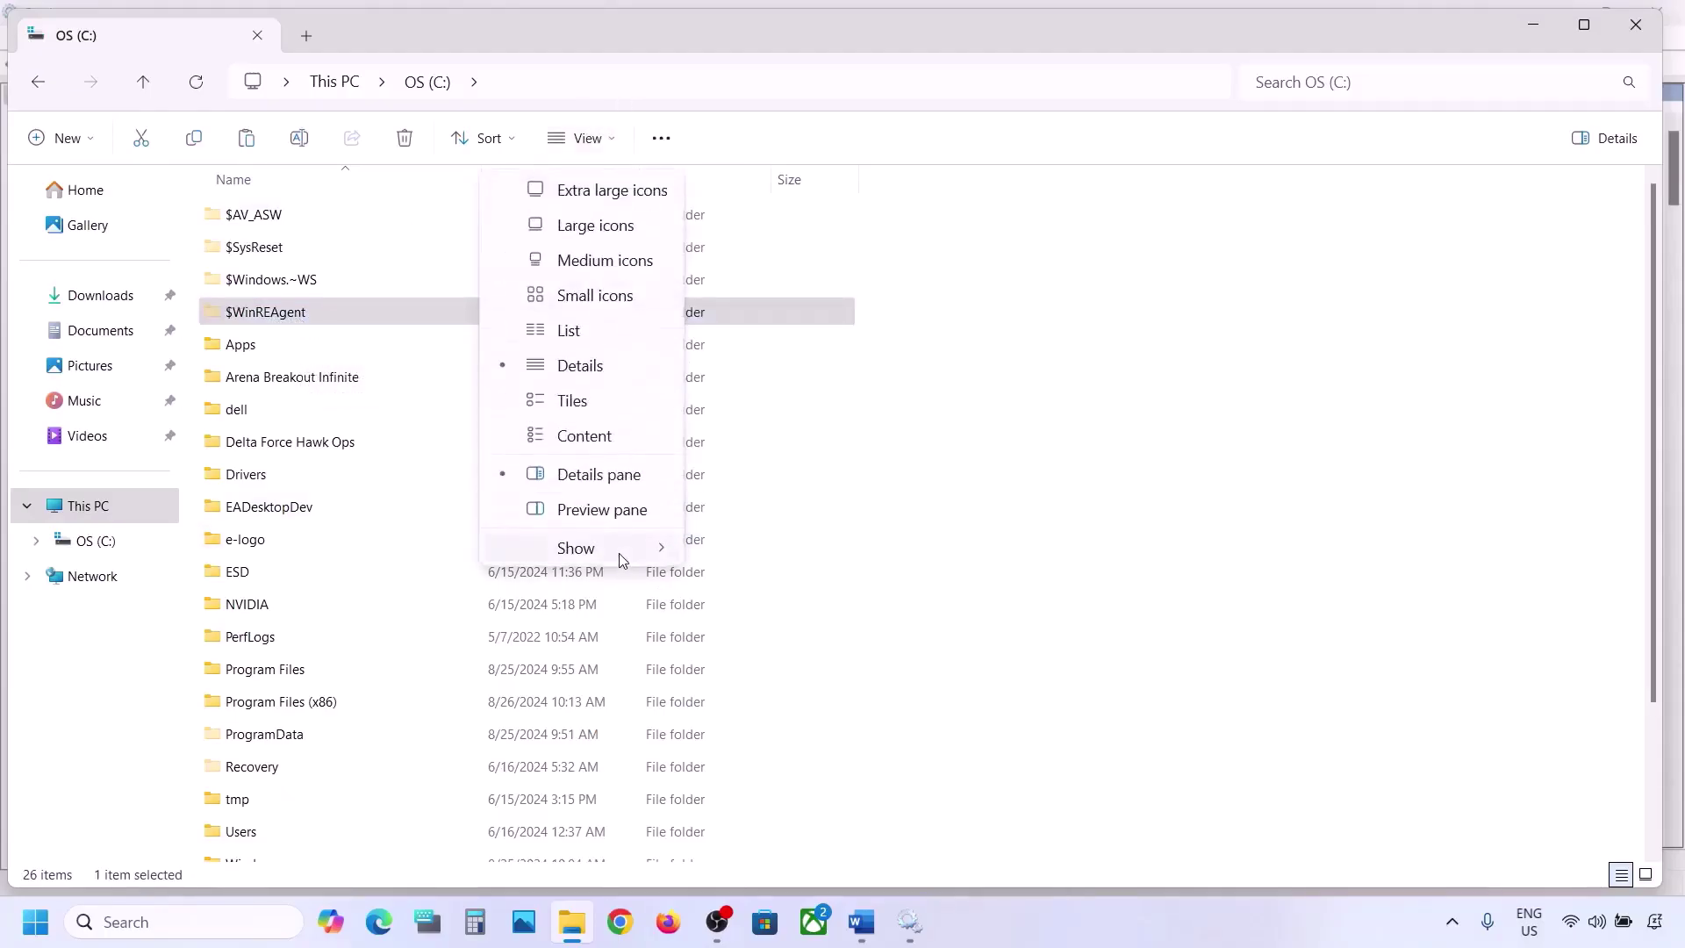
mouse_move(619, 553)
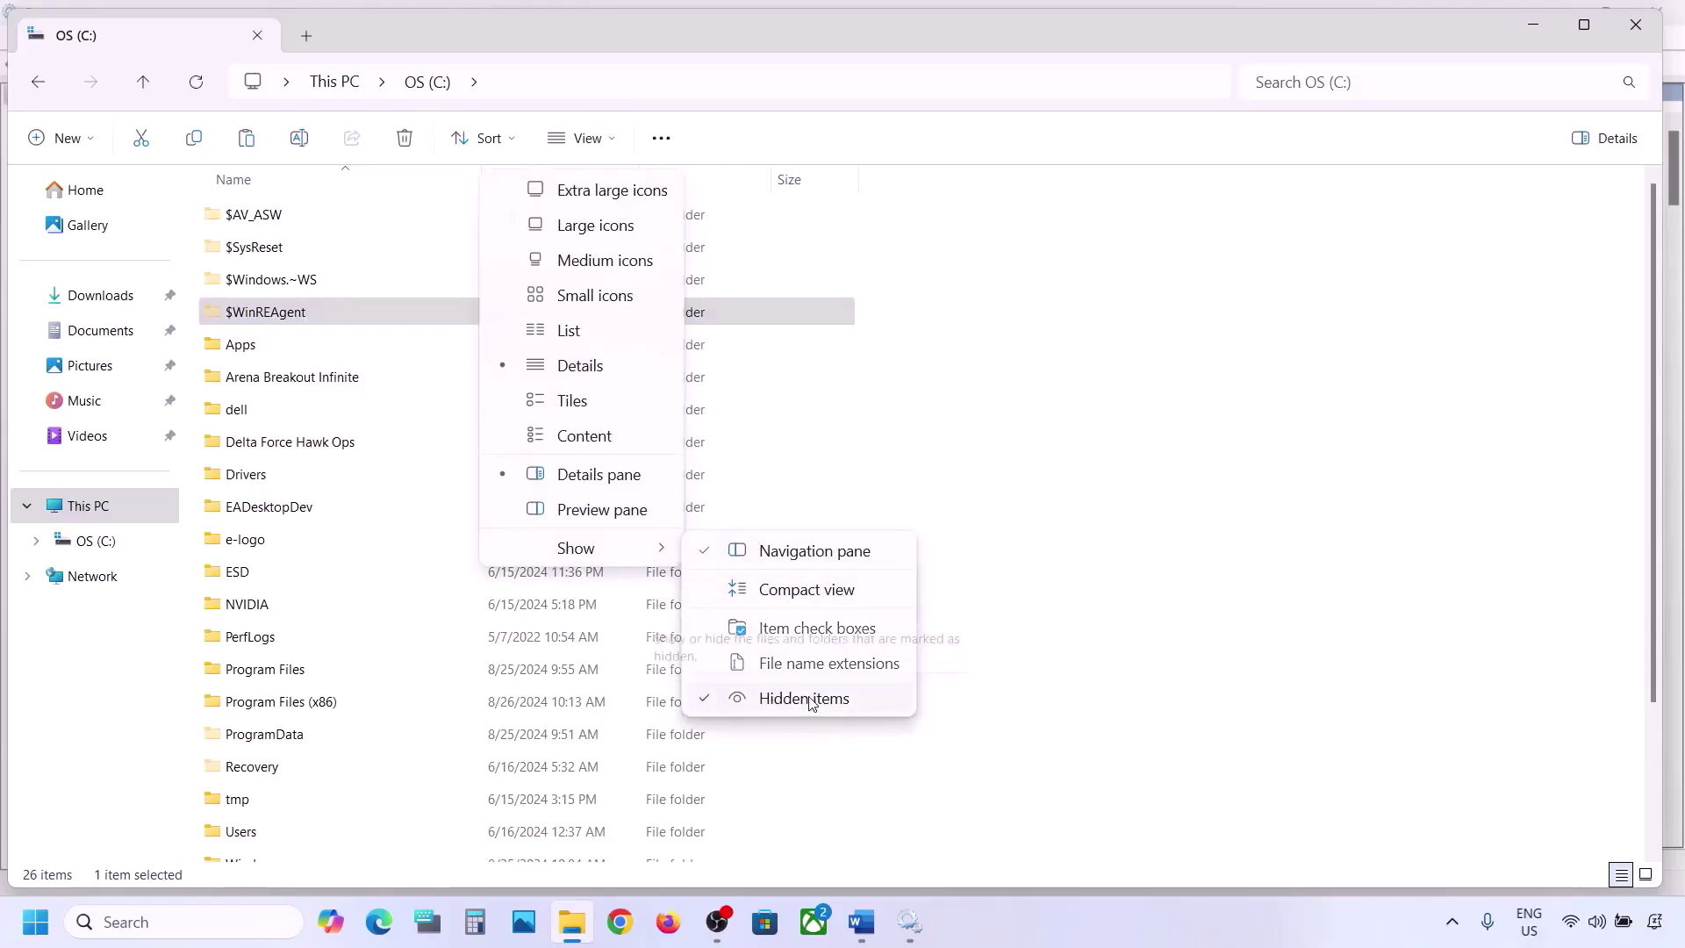
Copy the $WinREAgent folder from the C: drive and paste it on the desktop.
click(275, 316)
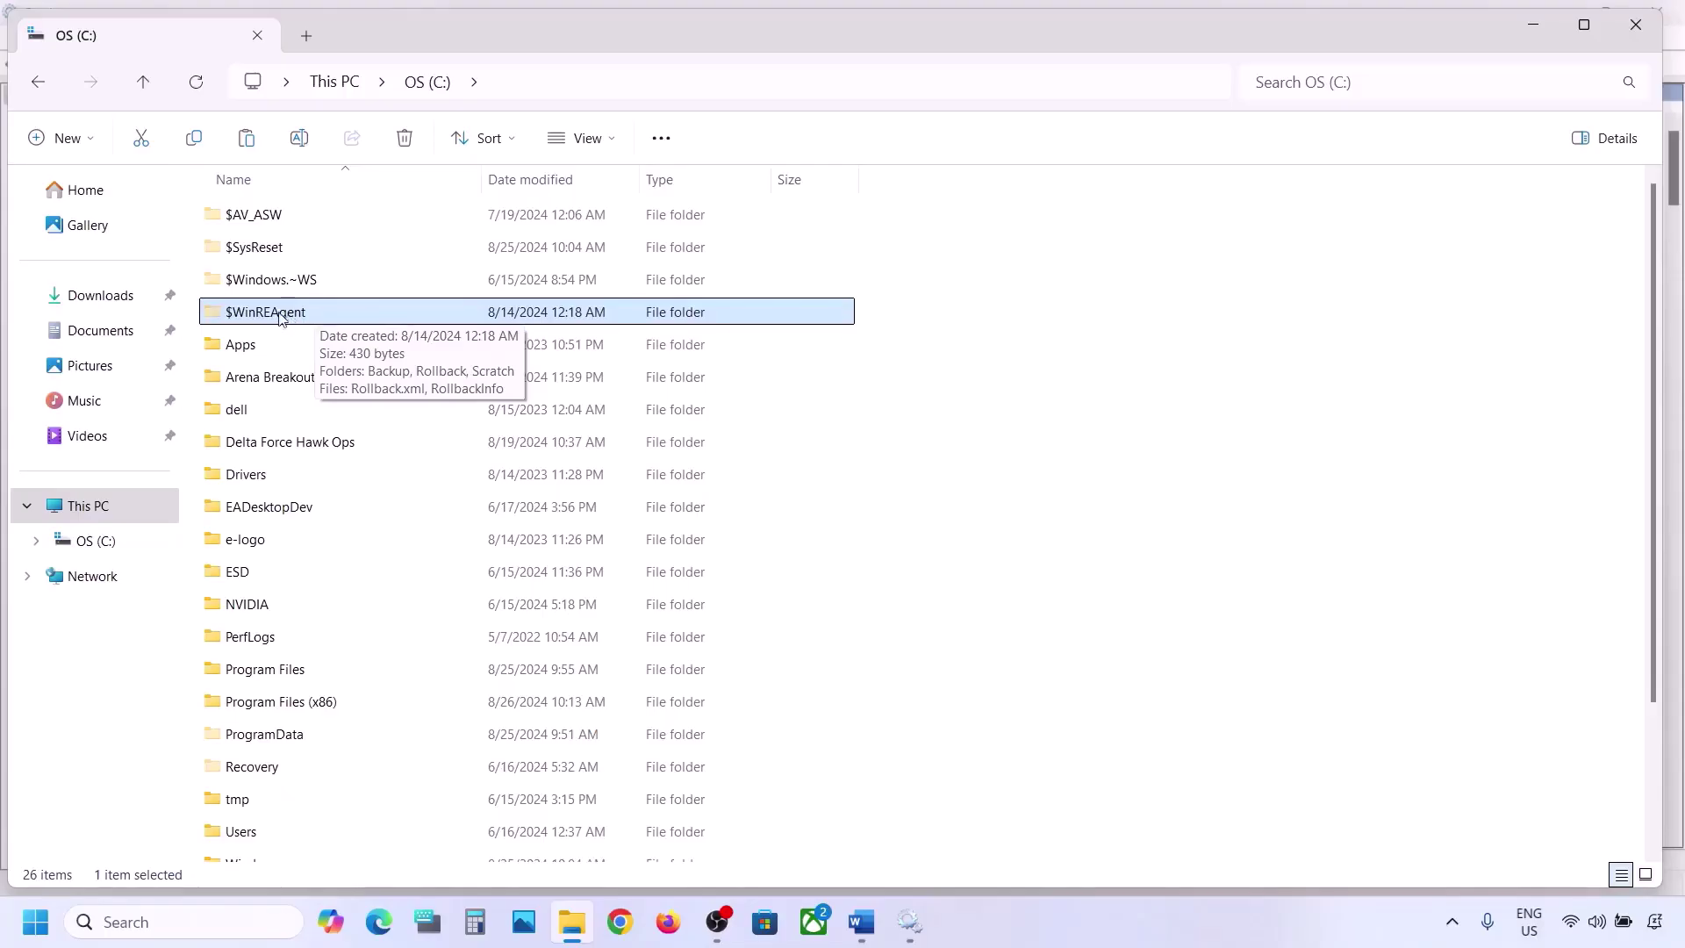
right_click(290, 316)
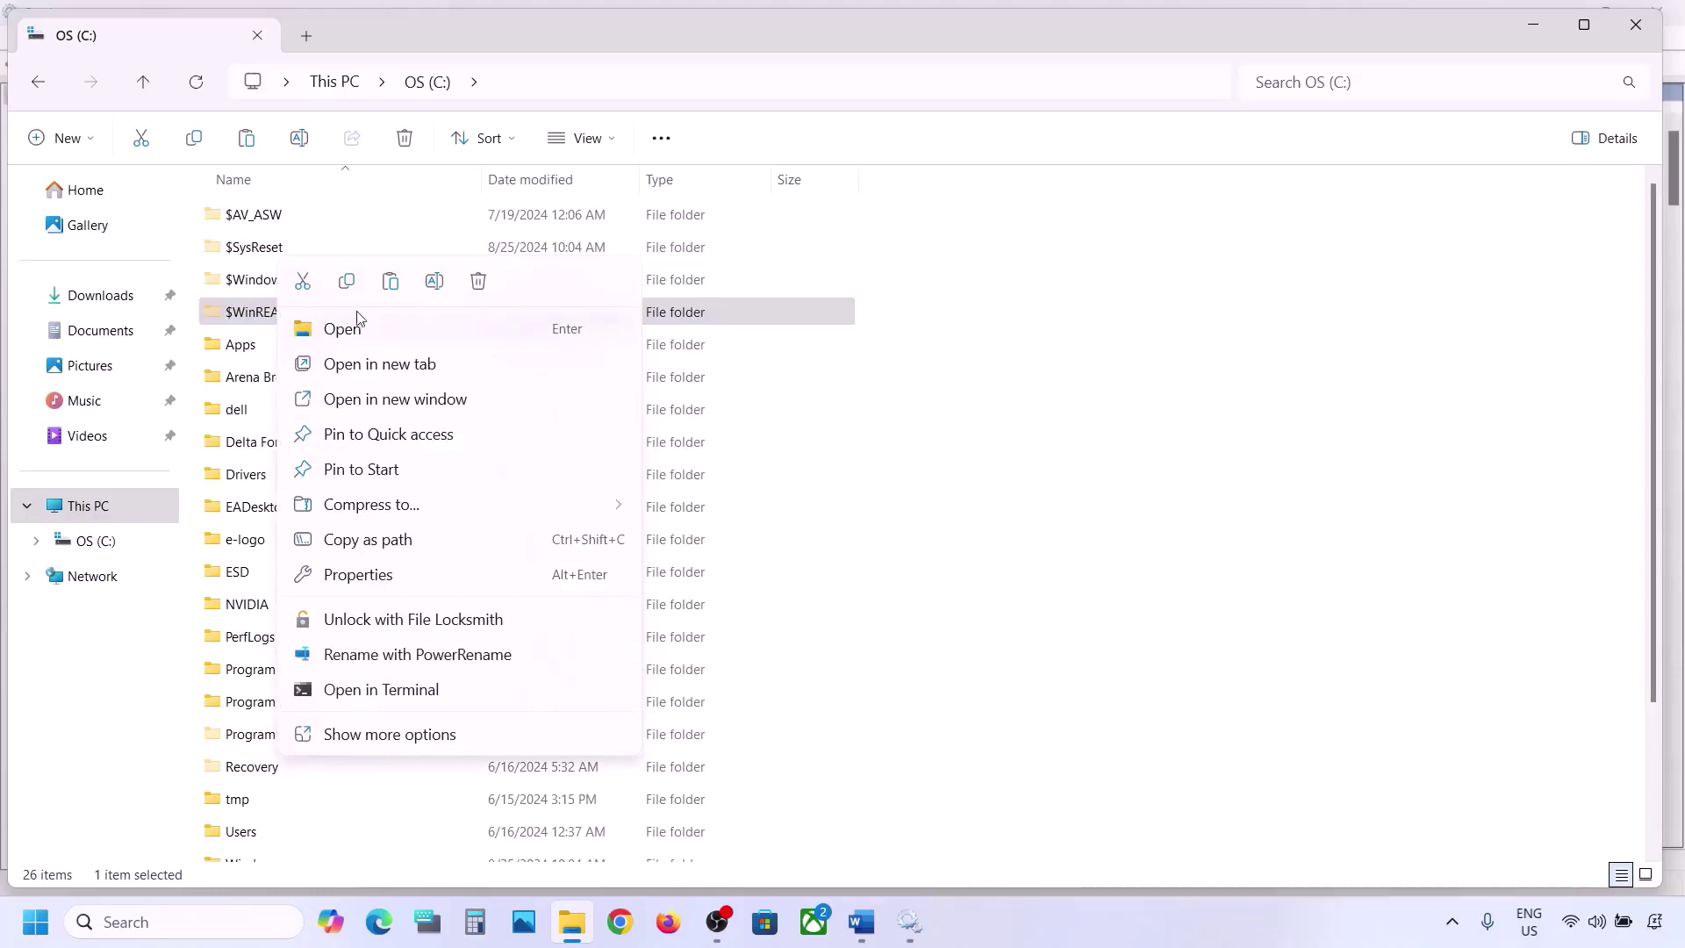
click(349, 288)
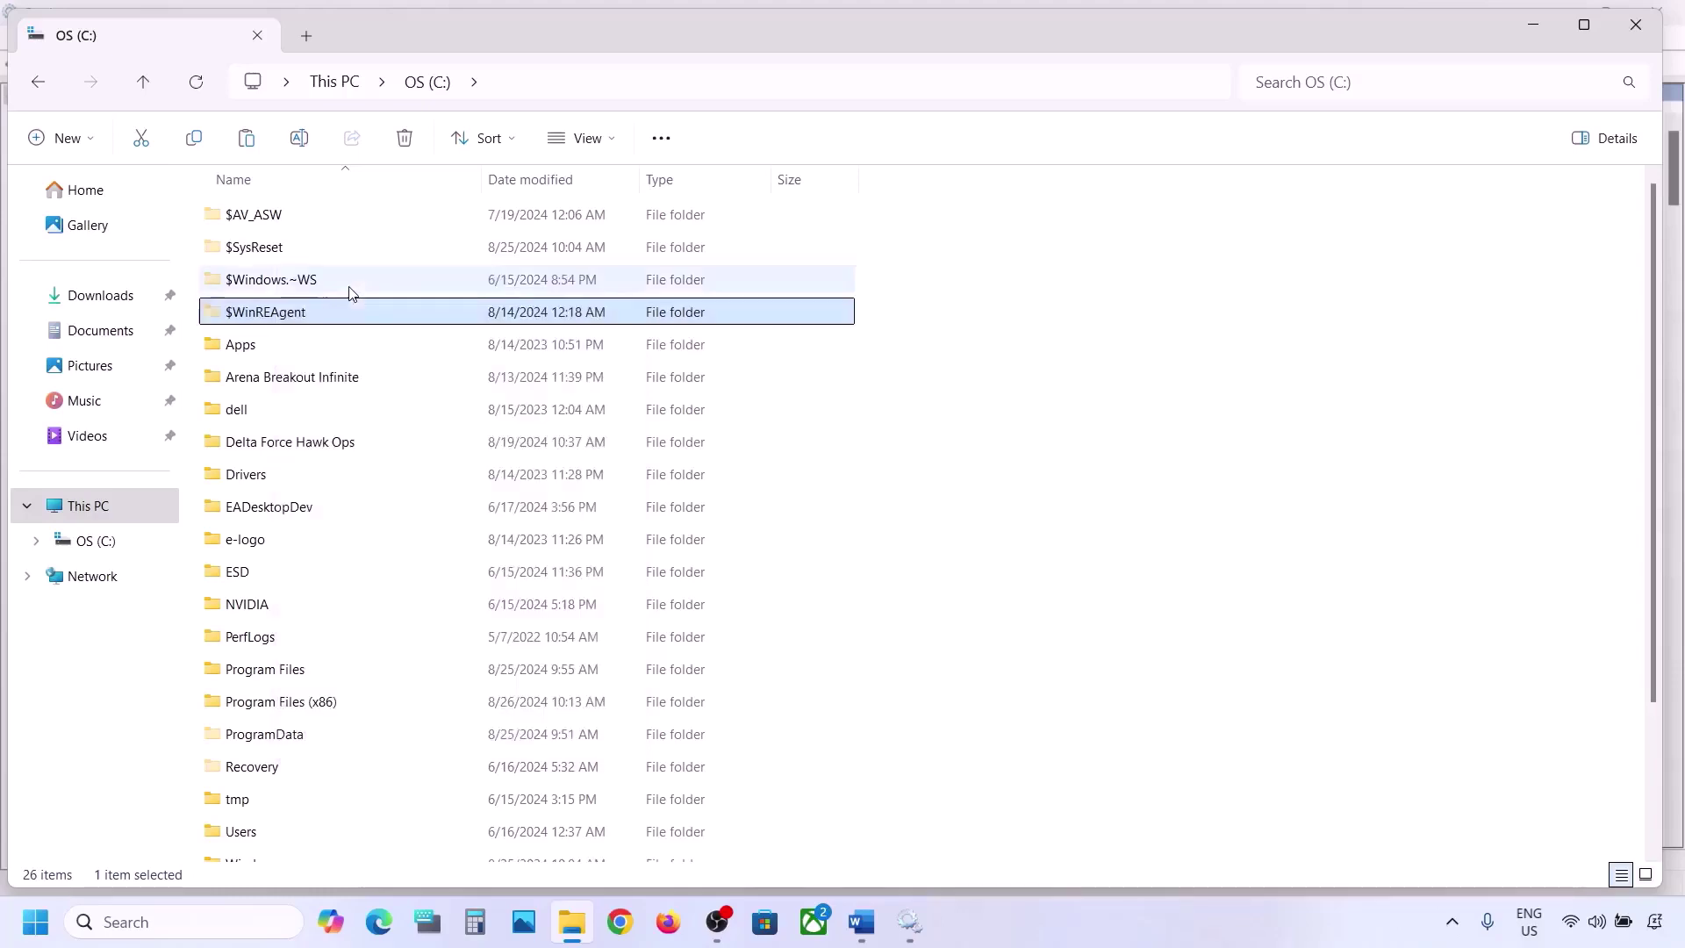
key(super+d)
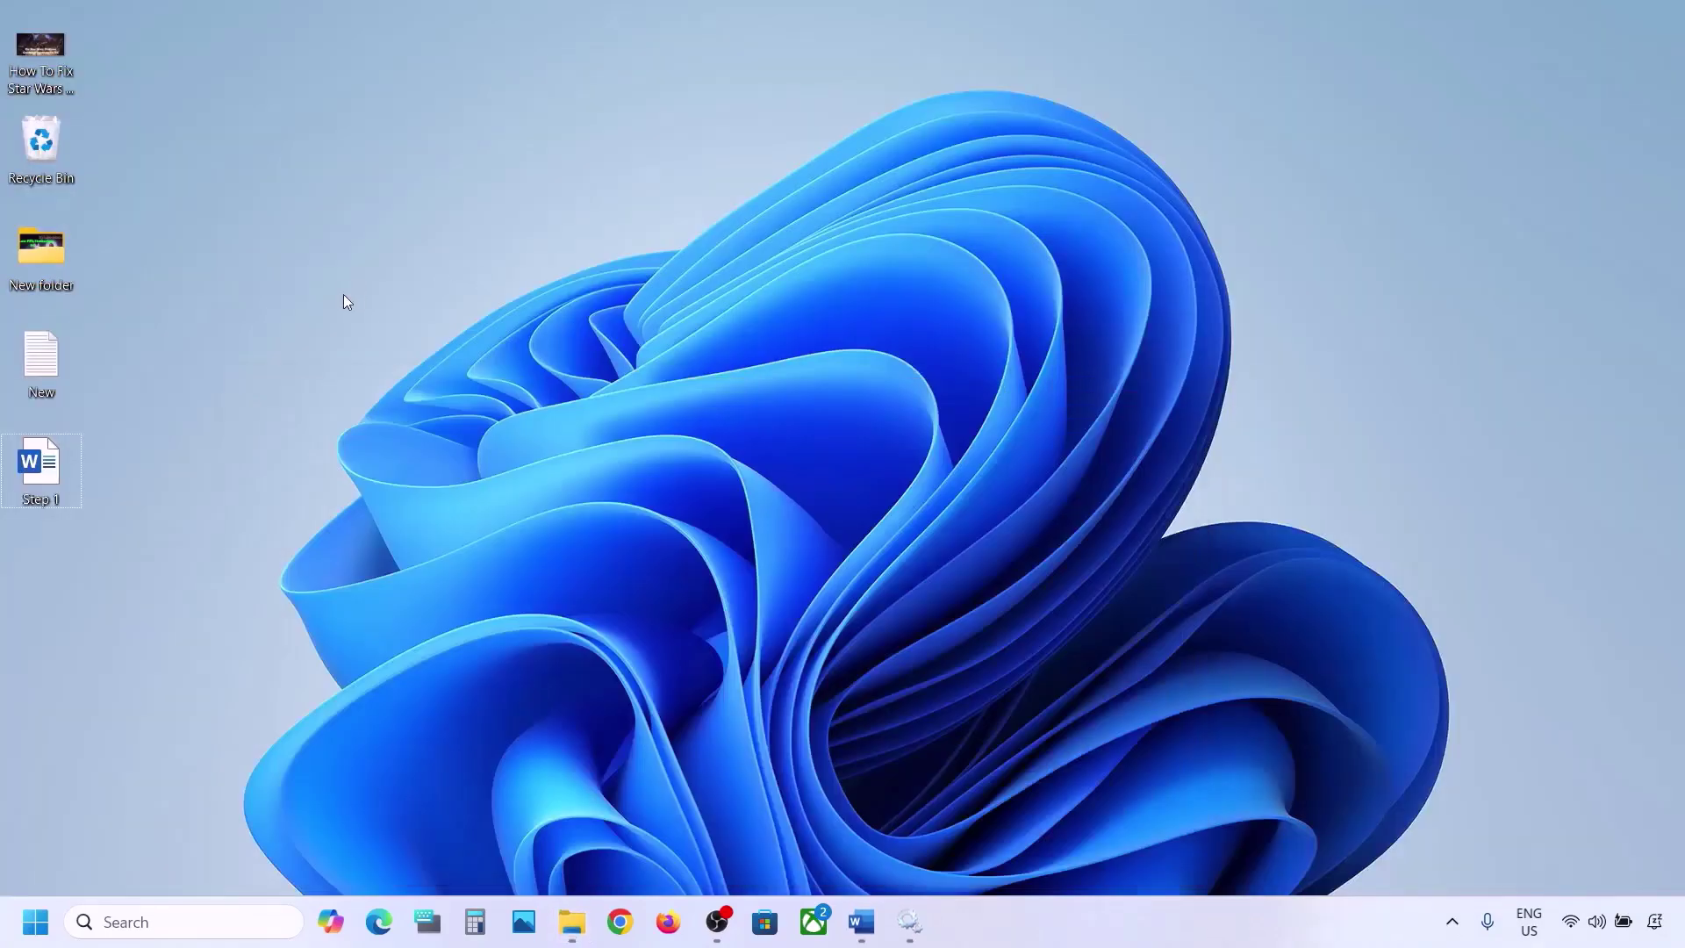
key(ctrl+v)
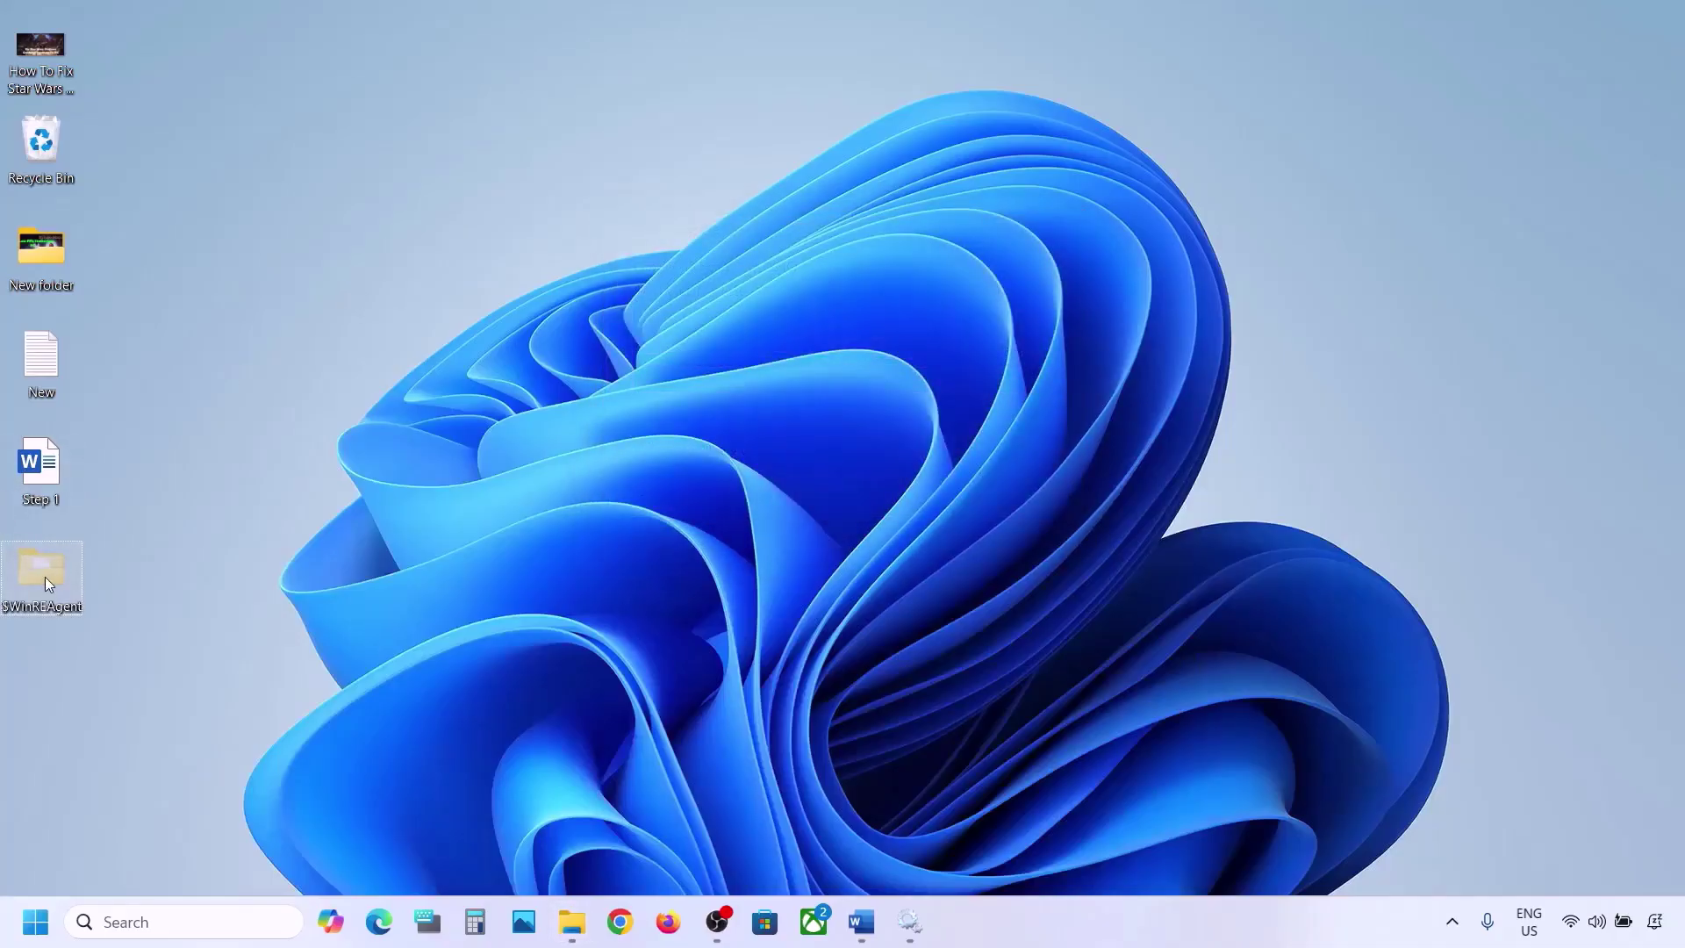
Delete the original $WinREAgent folder from the C: drive in File Explorer.
click(571, 922)
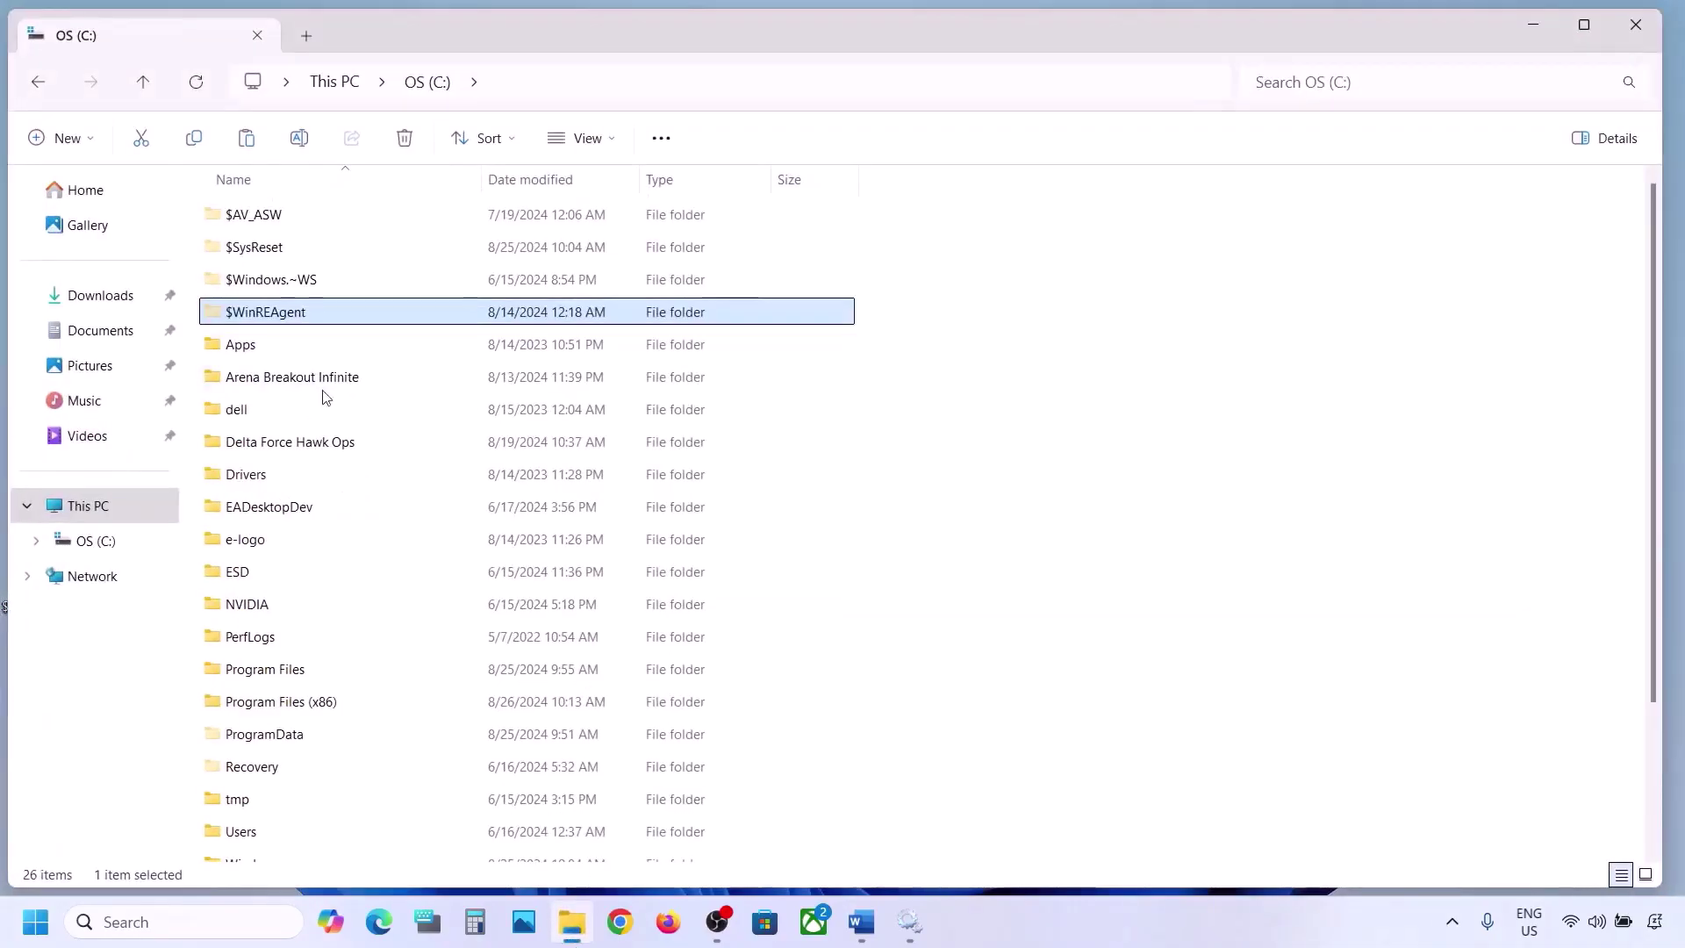
right_click(298, 312)
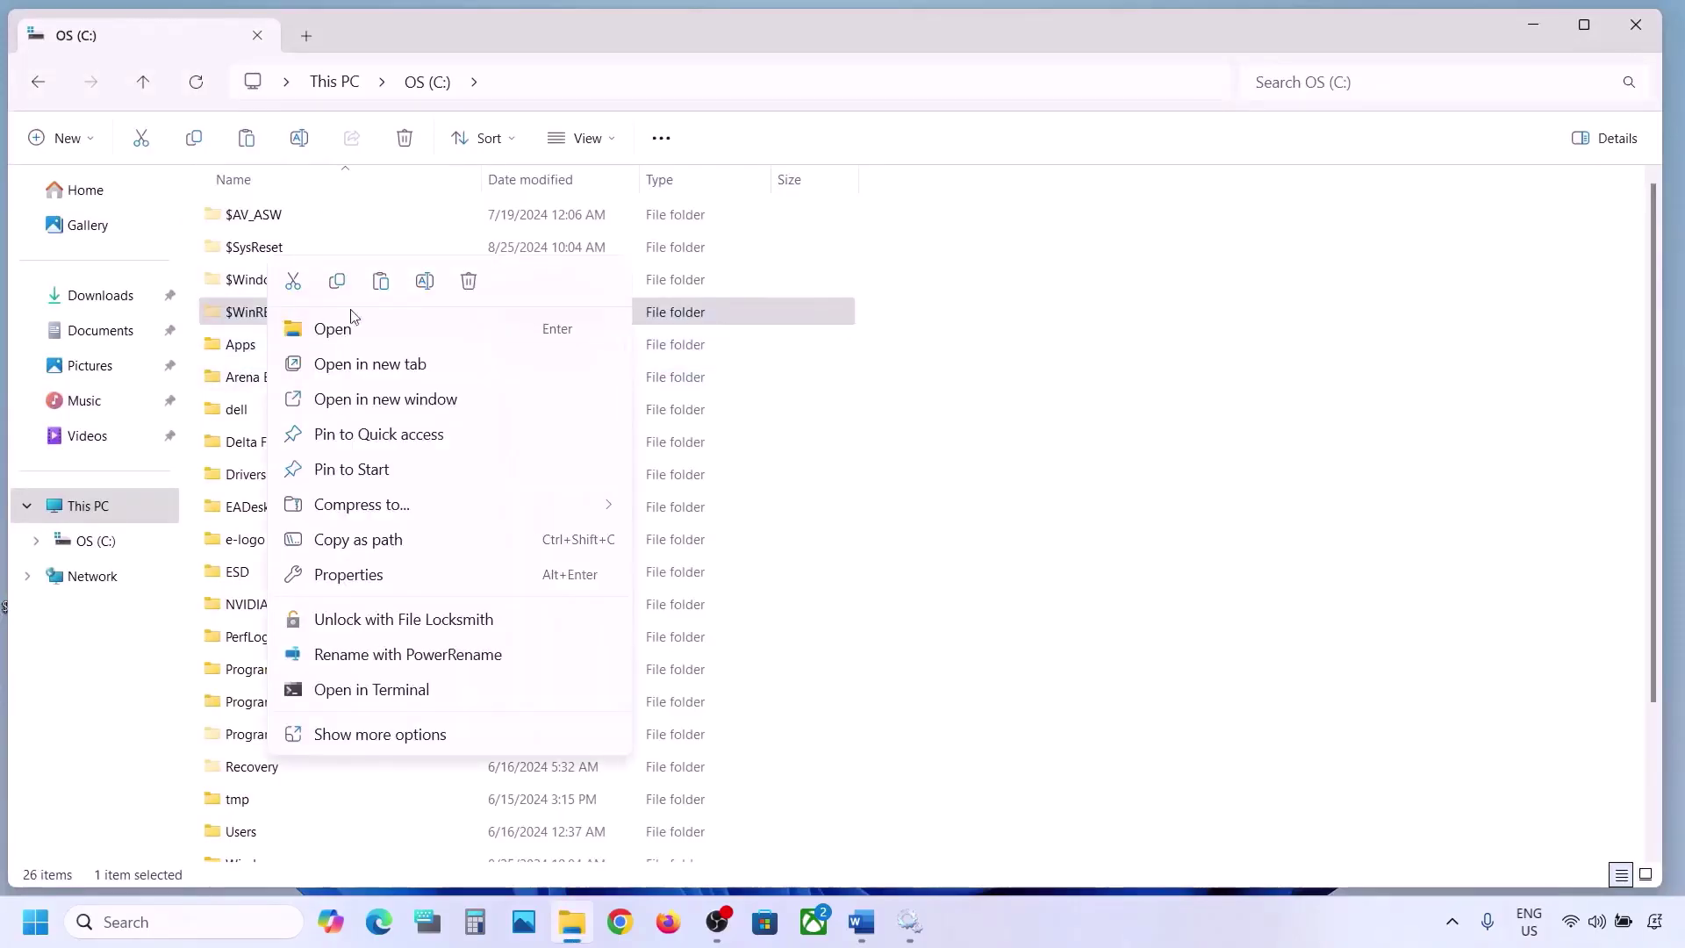
click(470, 279)
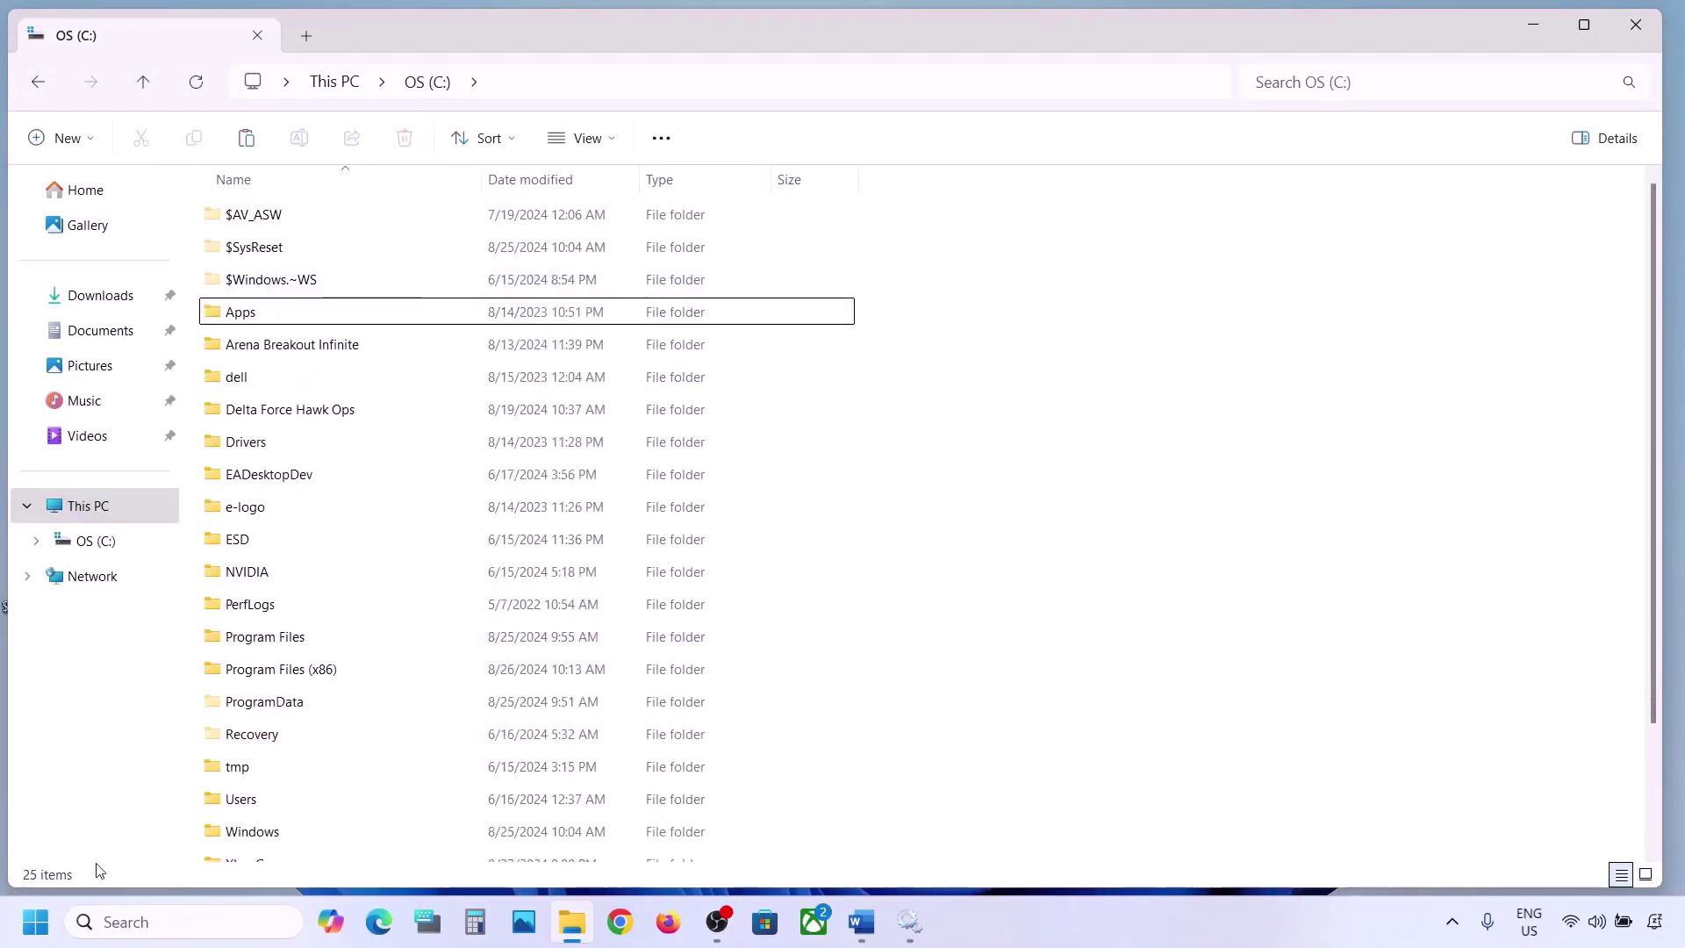
Open the Windows Update page in Settings.
key(super+i)
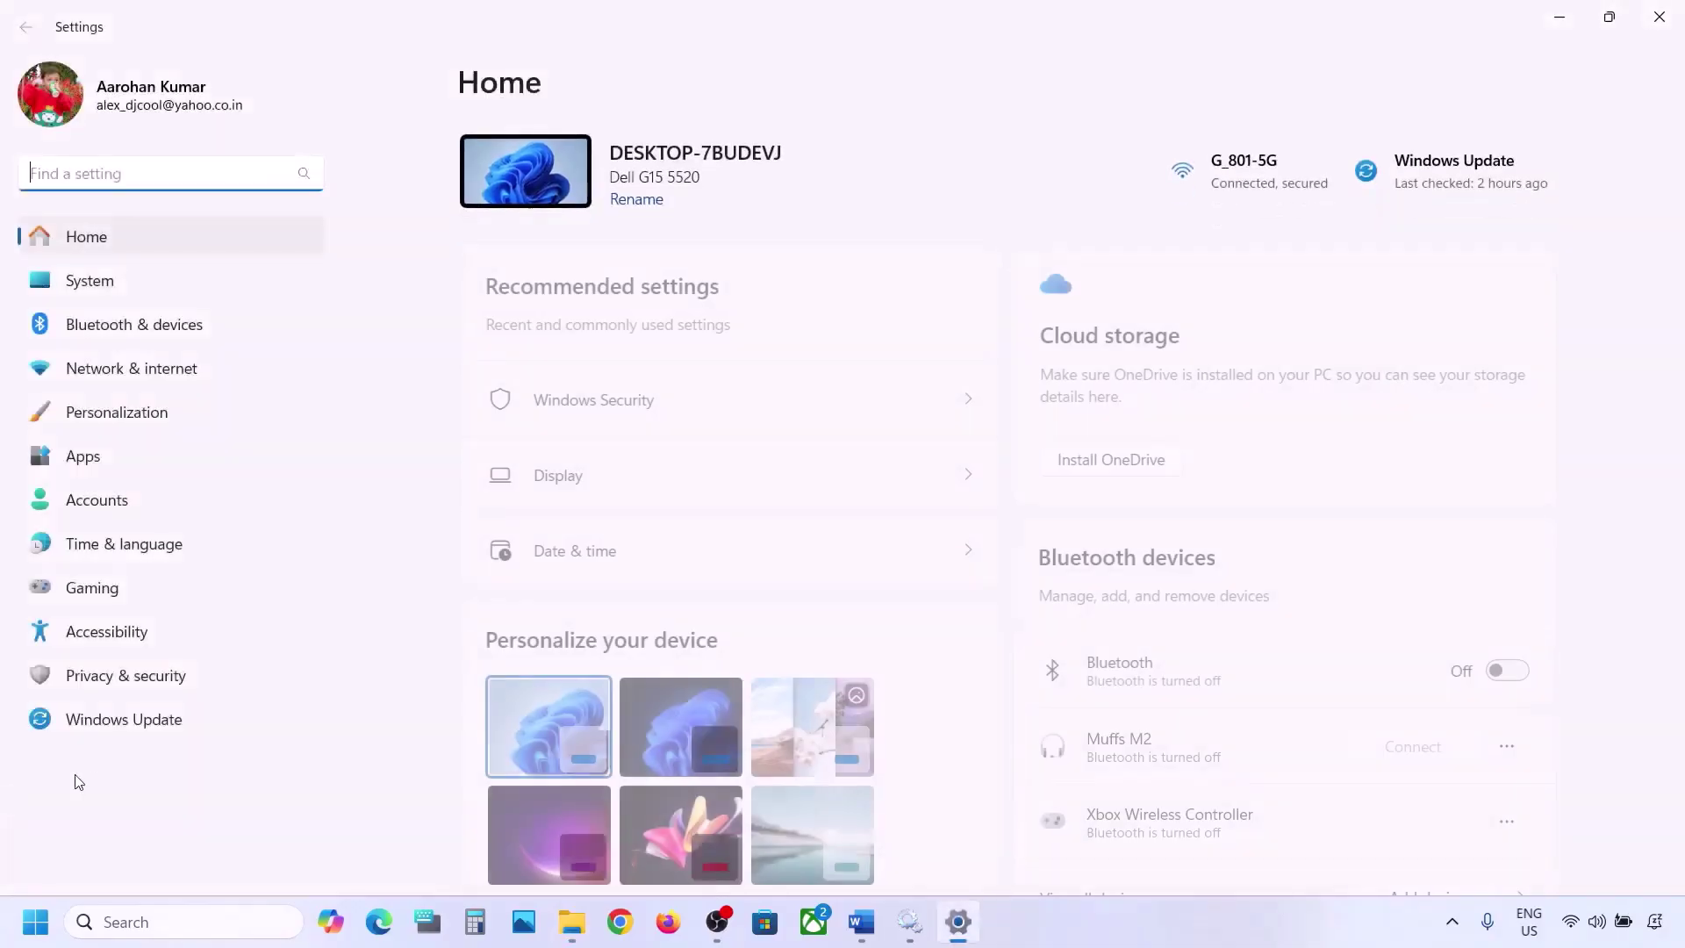
click(127, 731)
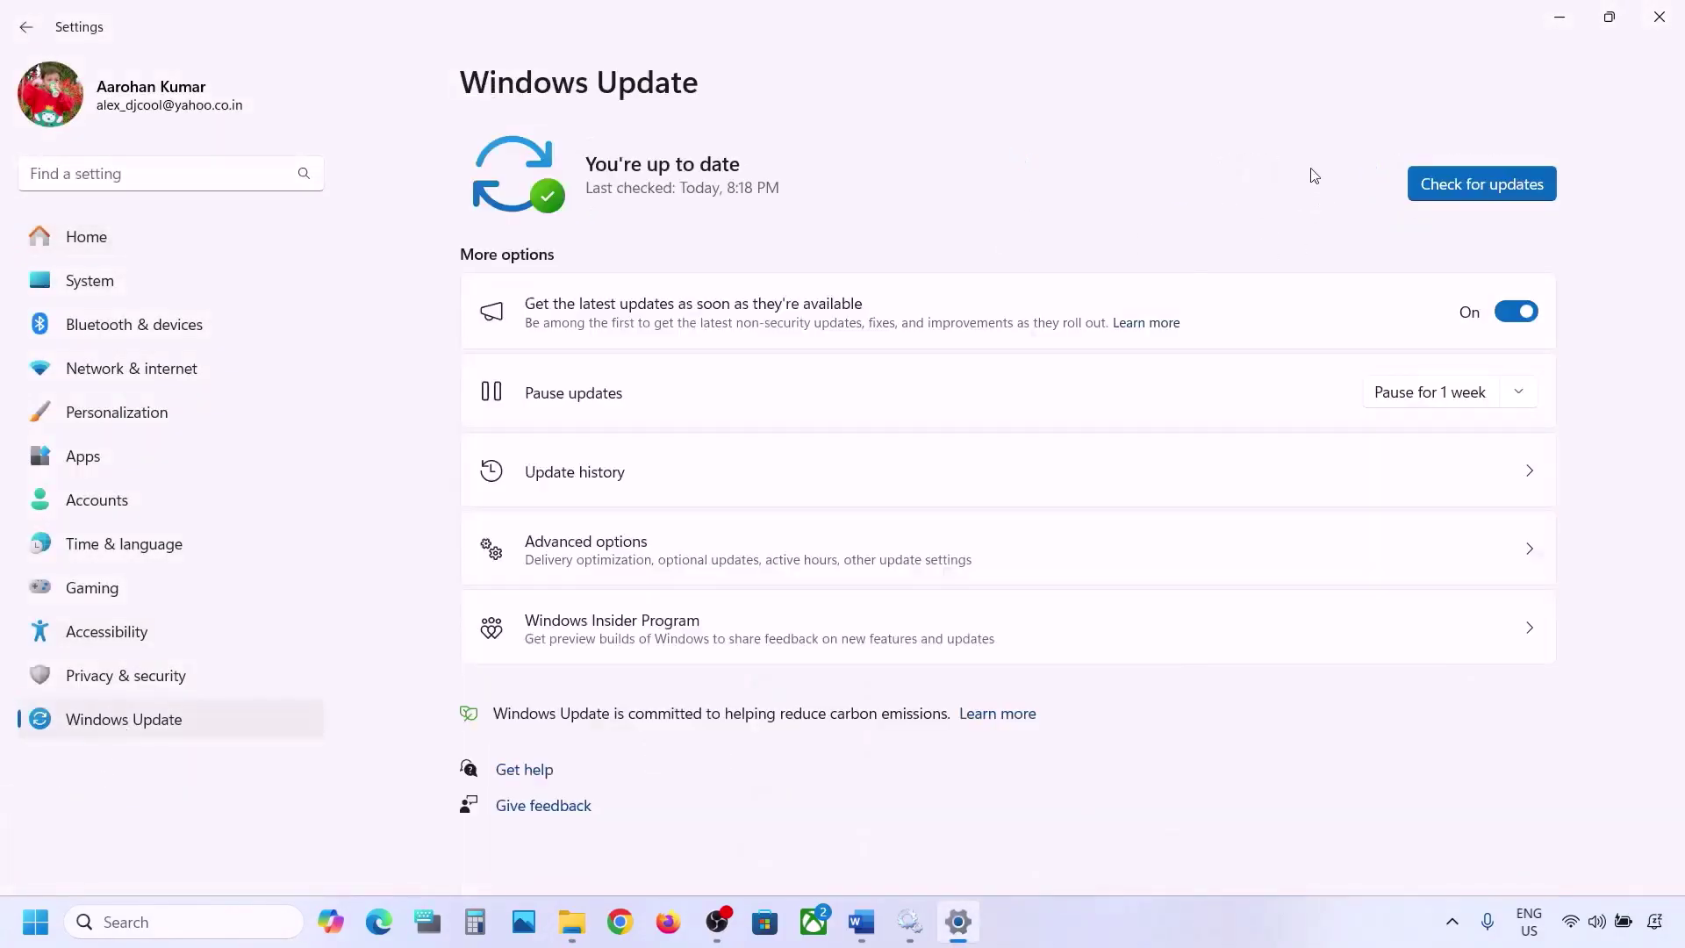
Minimize the Settings and File Explorer windows, then view the Restart option among the power choices and dismiss them.
click(1560, 18)
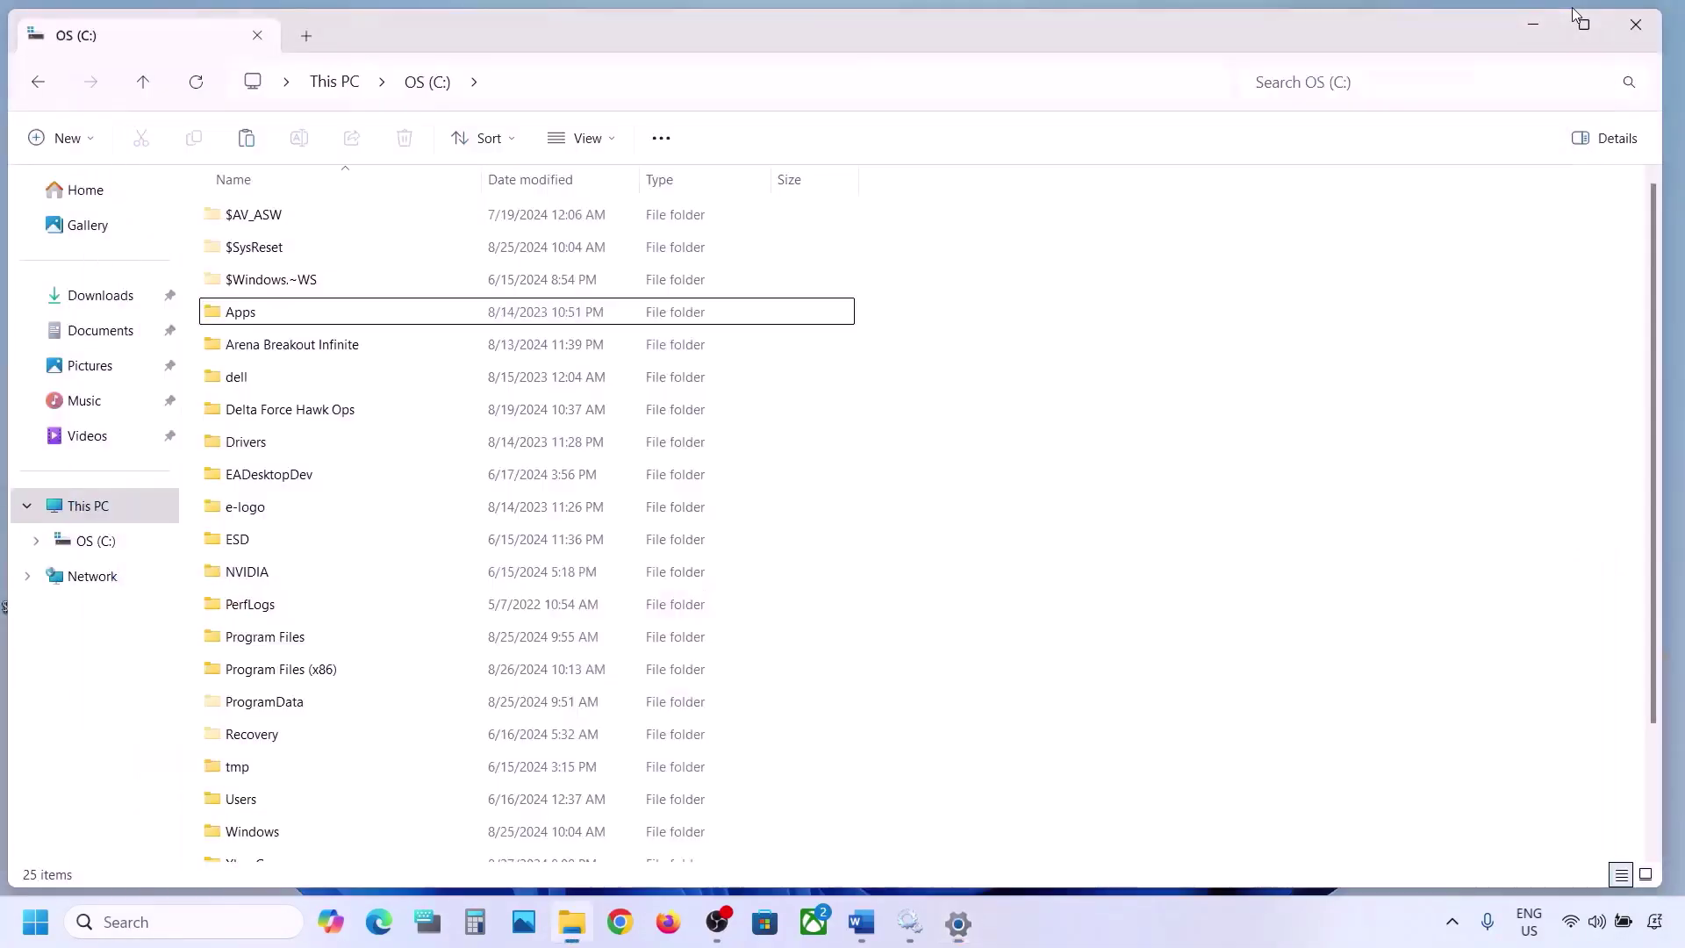
click(1533, 24)
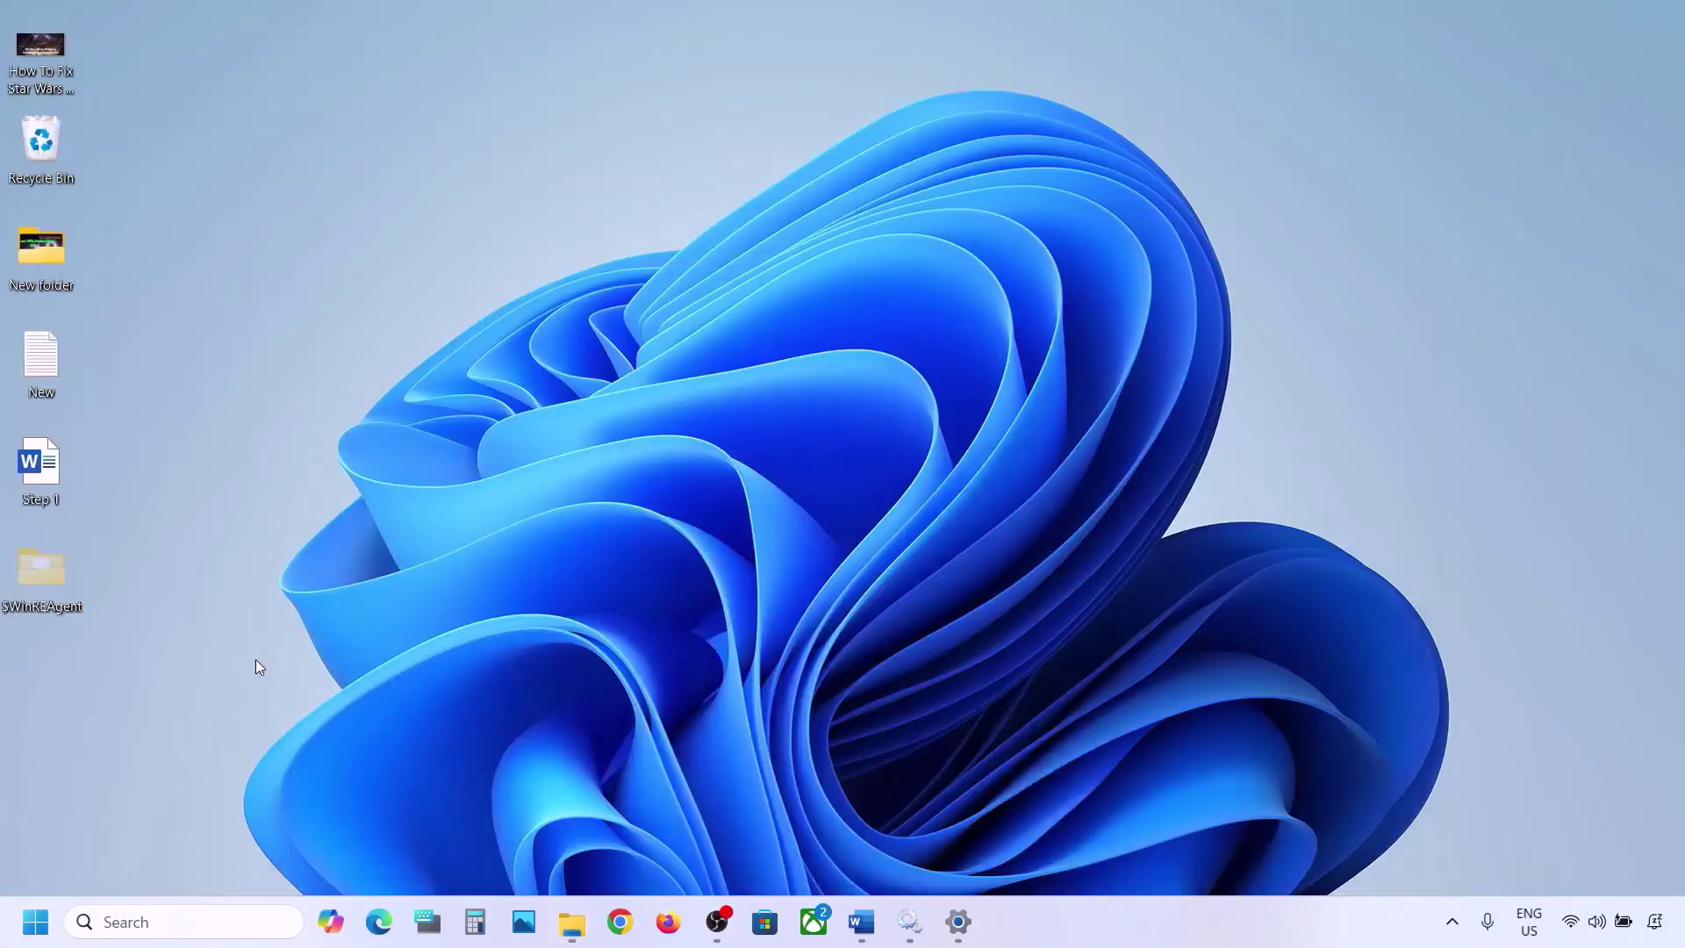
key(super)
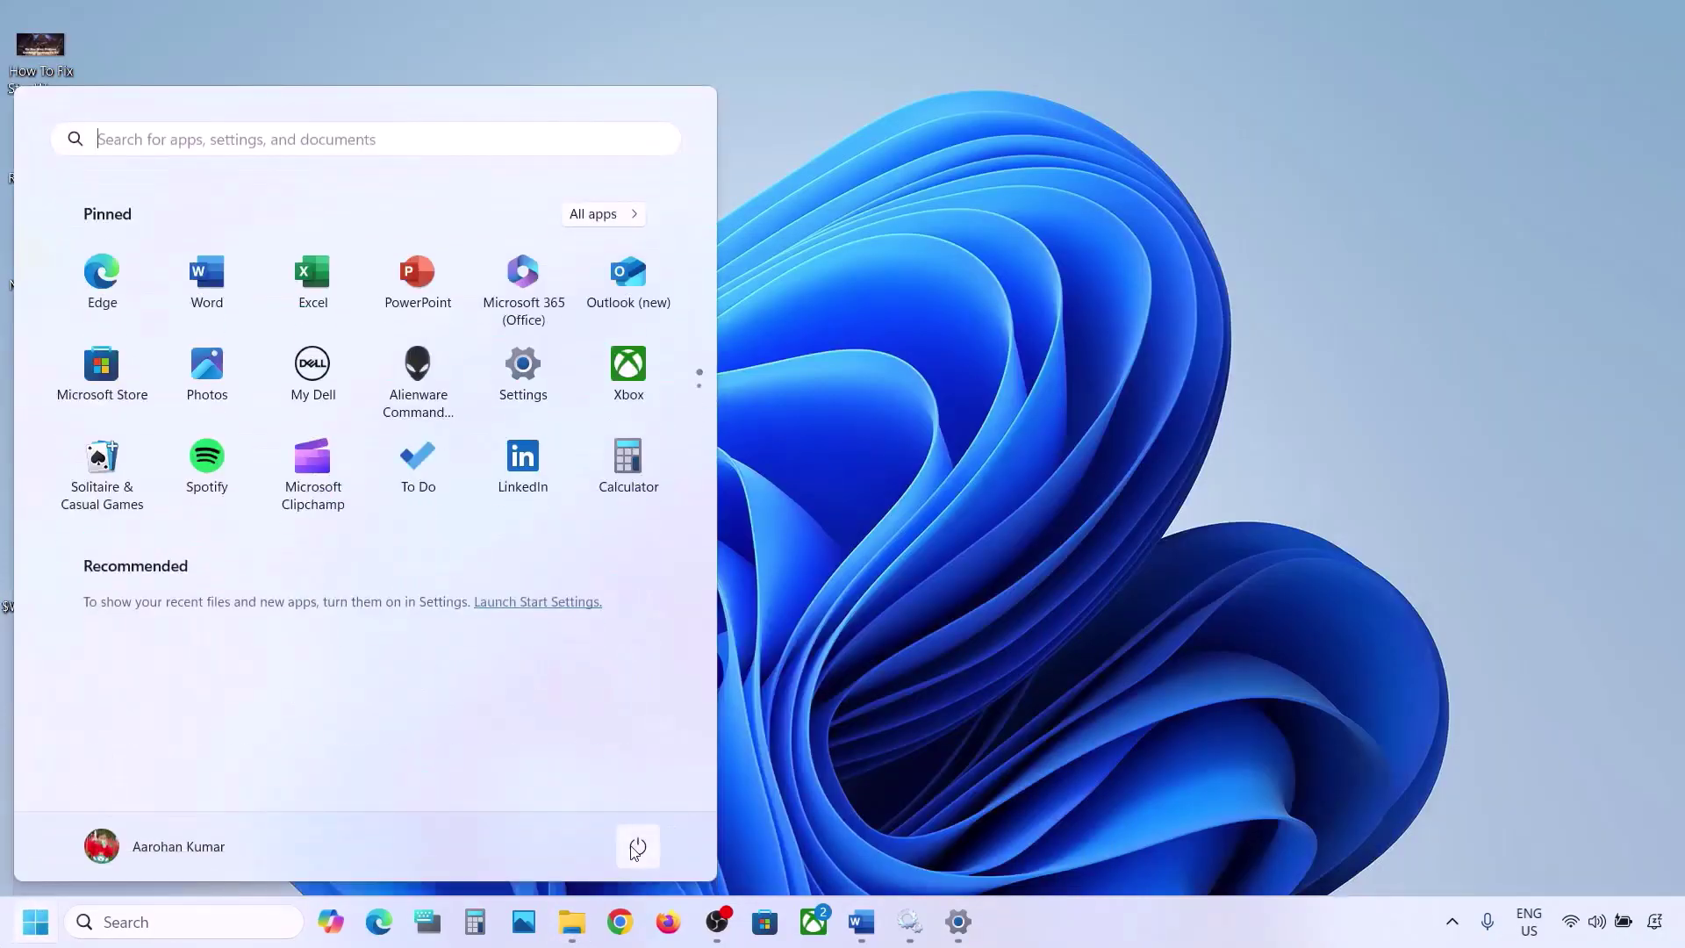
click(637, 848)
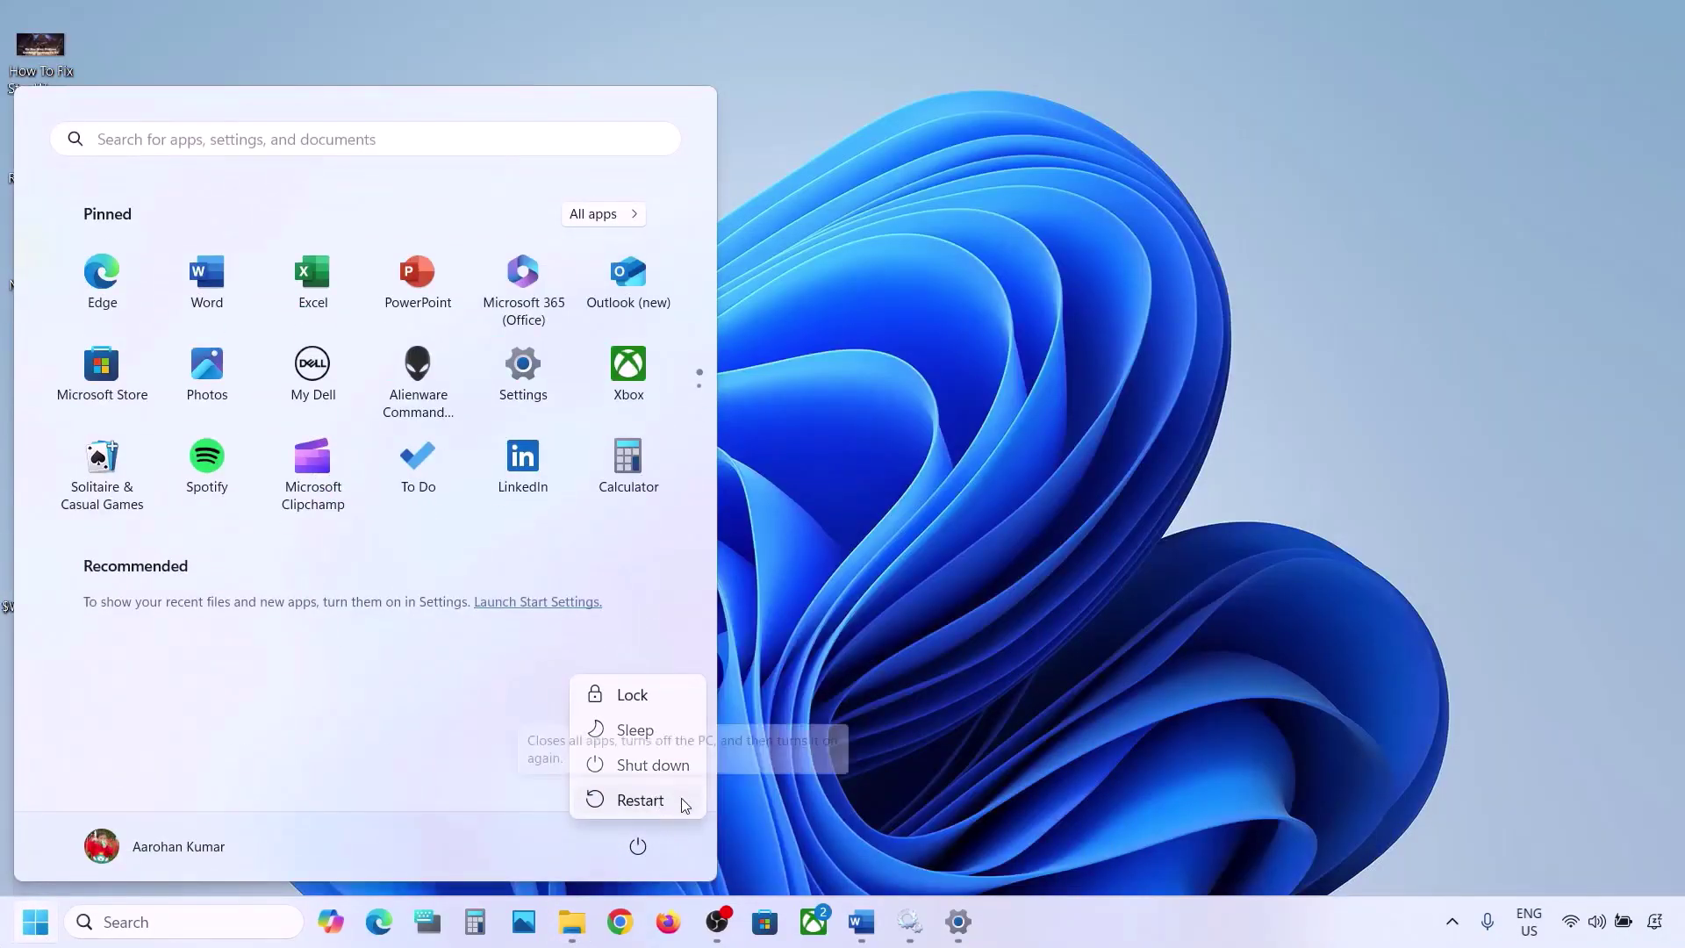
click(923, 644)
click(924, 644)
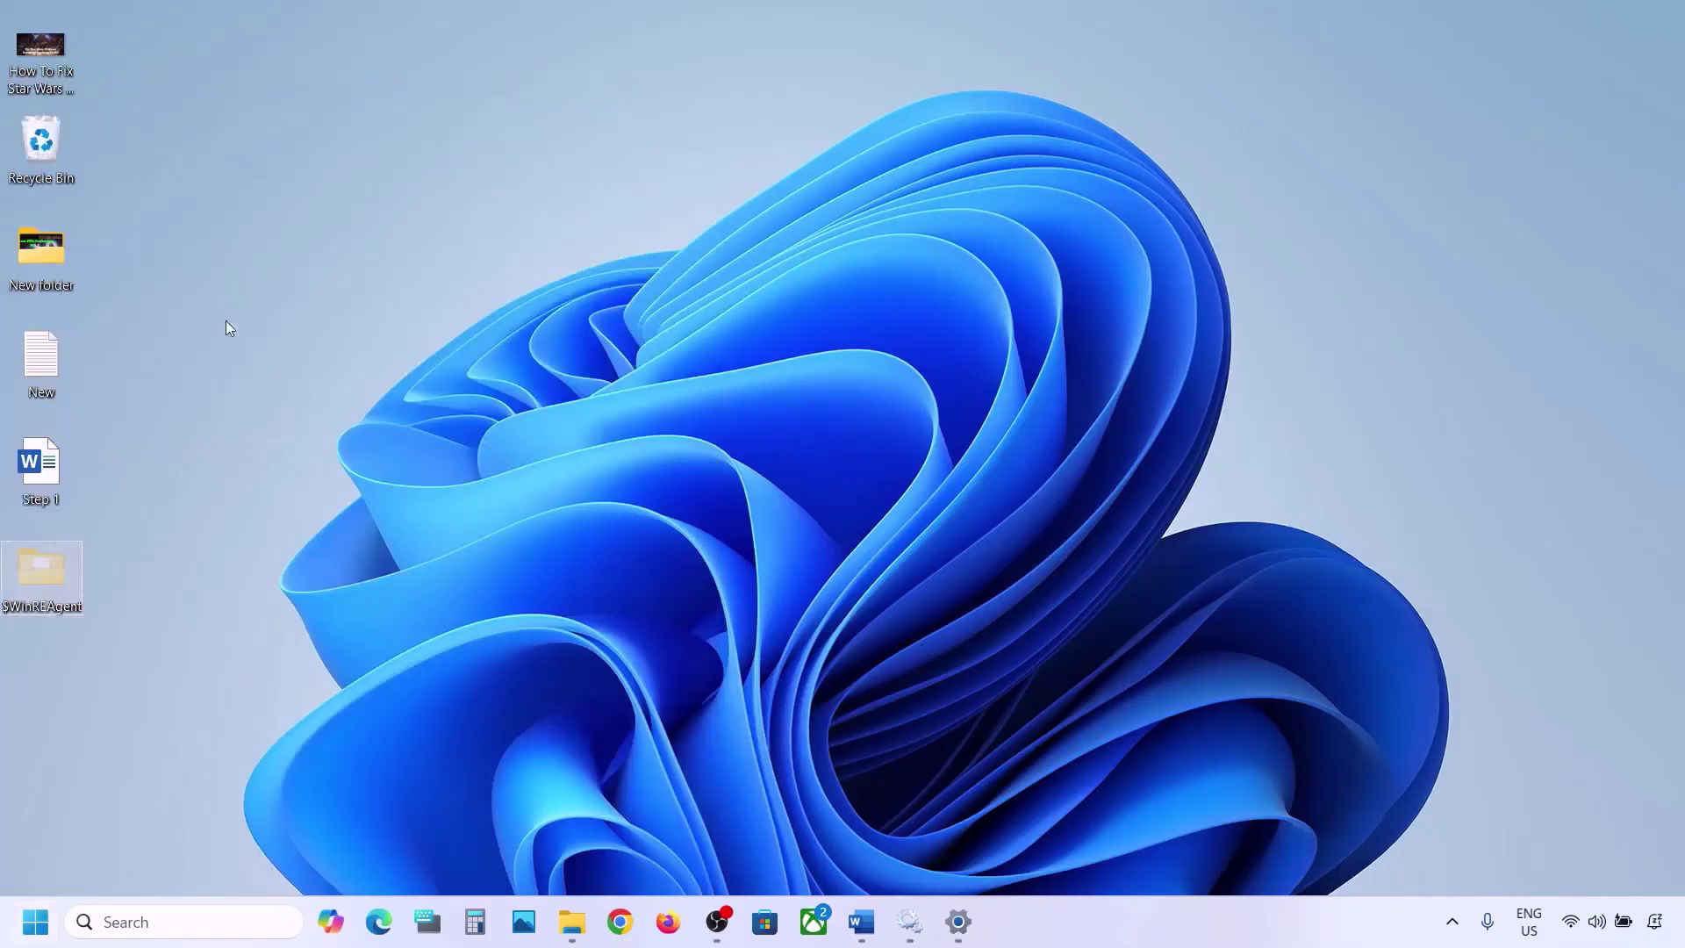
Move the $WinREAgent folder from the desktop back to the root of the C: drive and minimize File Explorer.
right_click(38, 565)
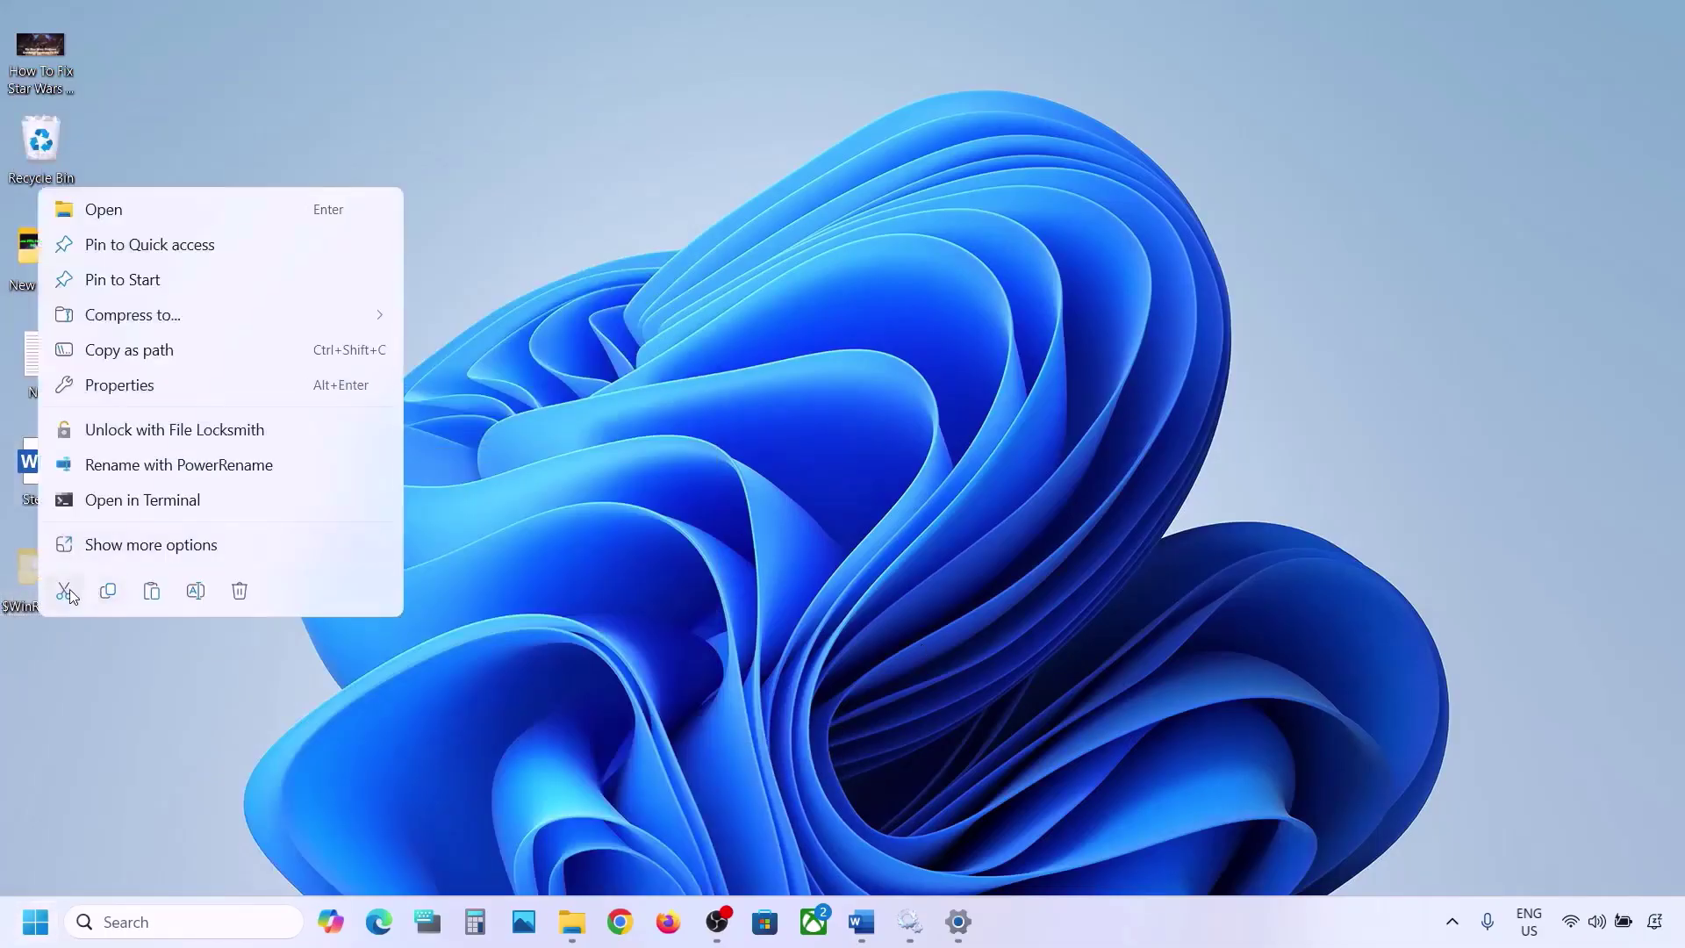
click(76, 590)
click(584, 936)
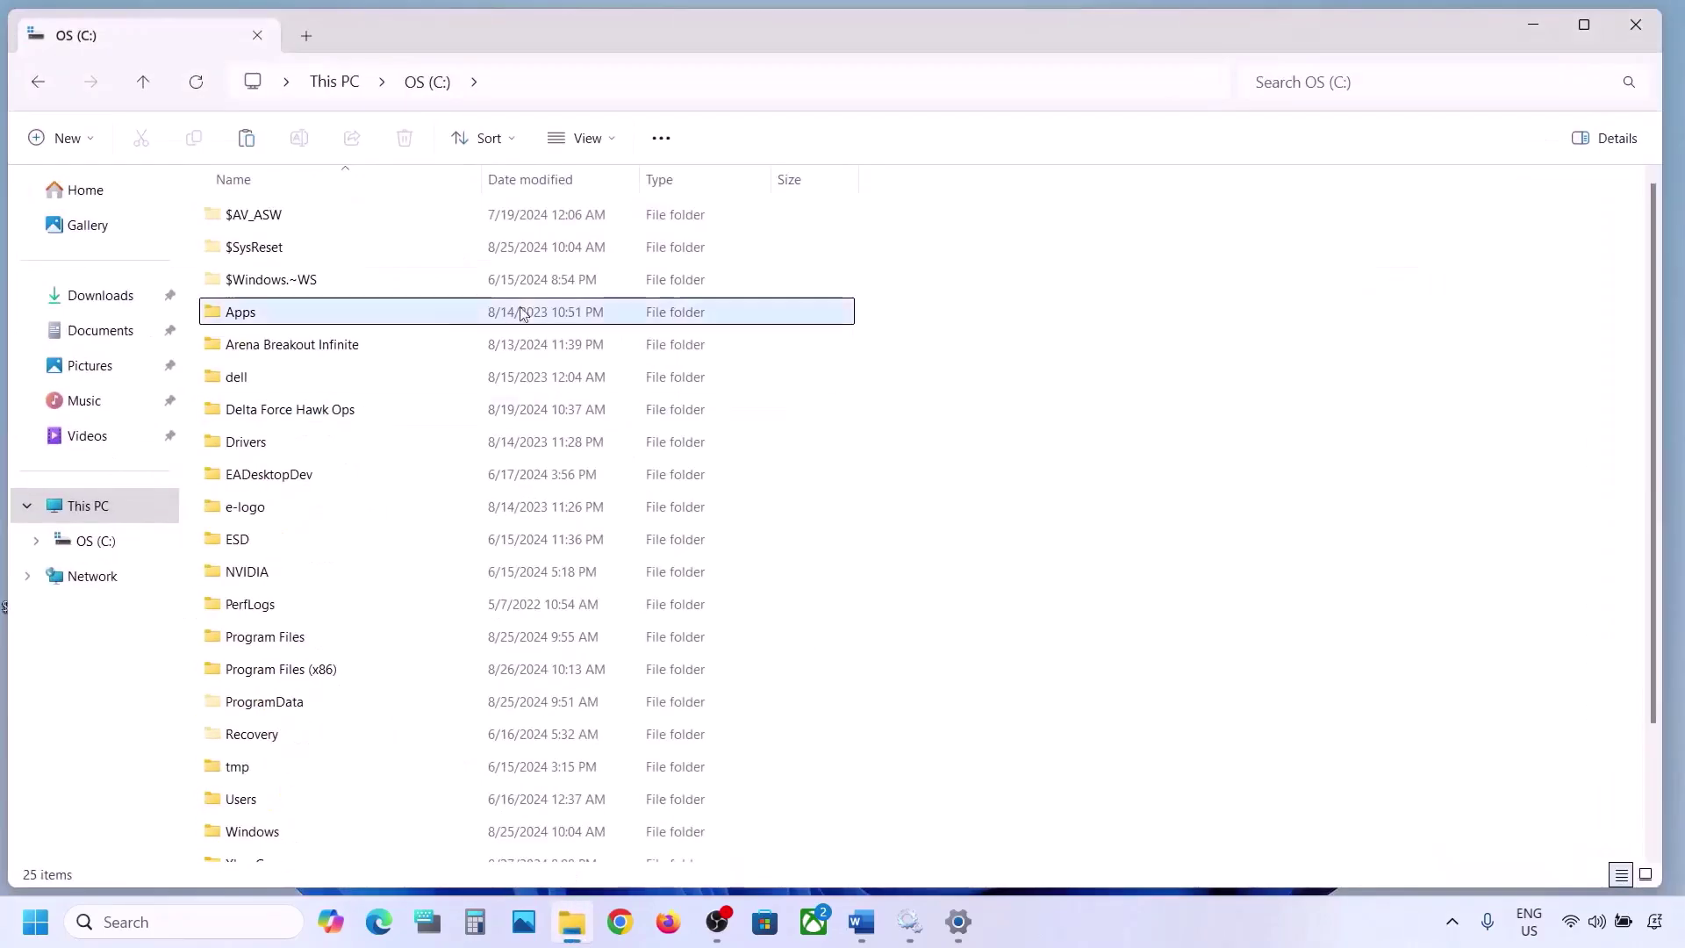
key(ctrl+v)
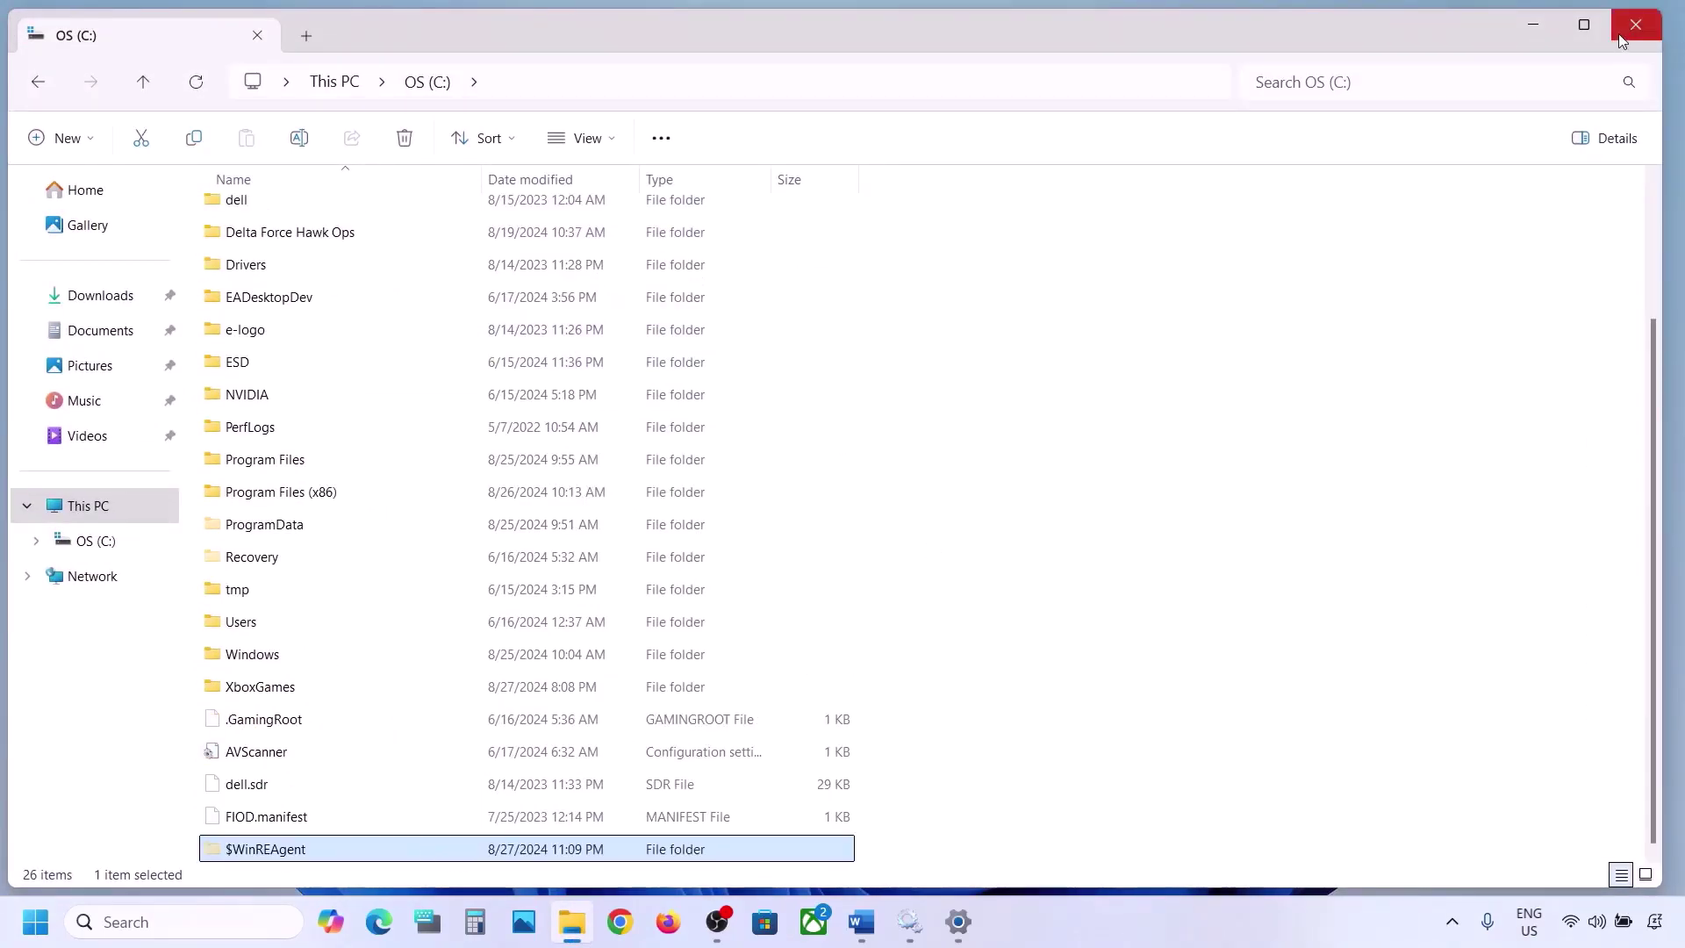
double_click(1513, 35)
click(1152, 319)
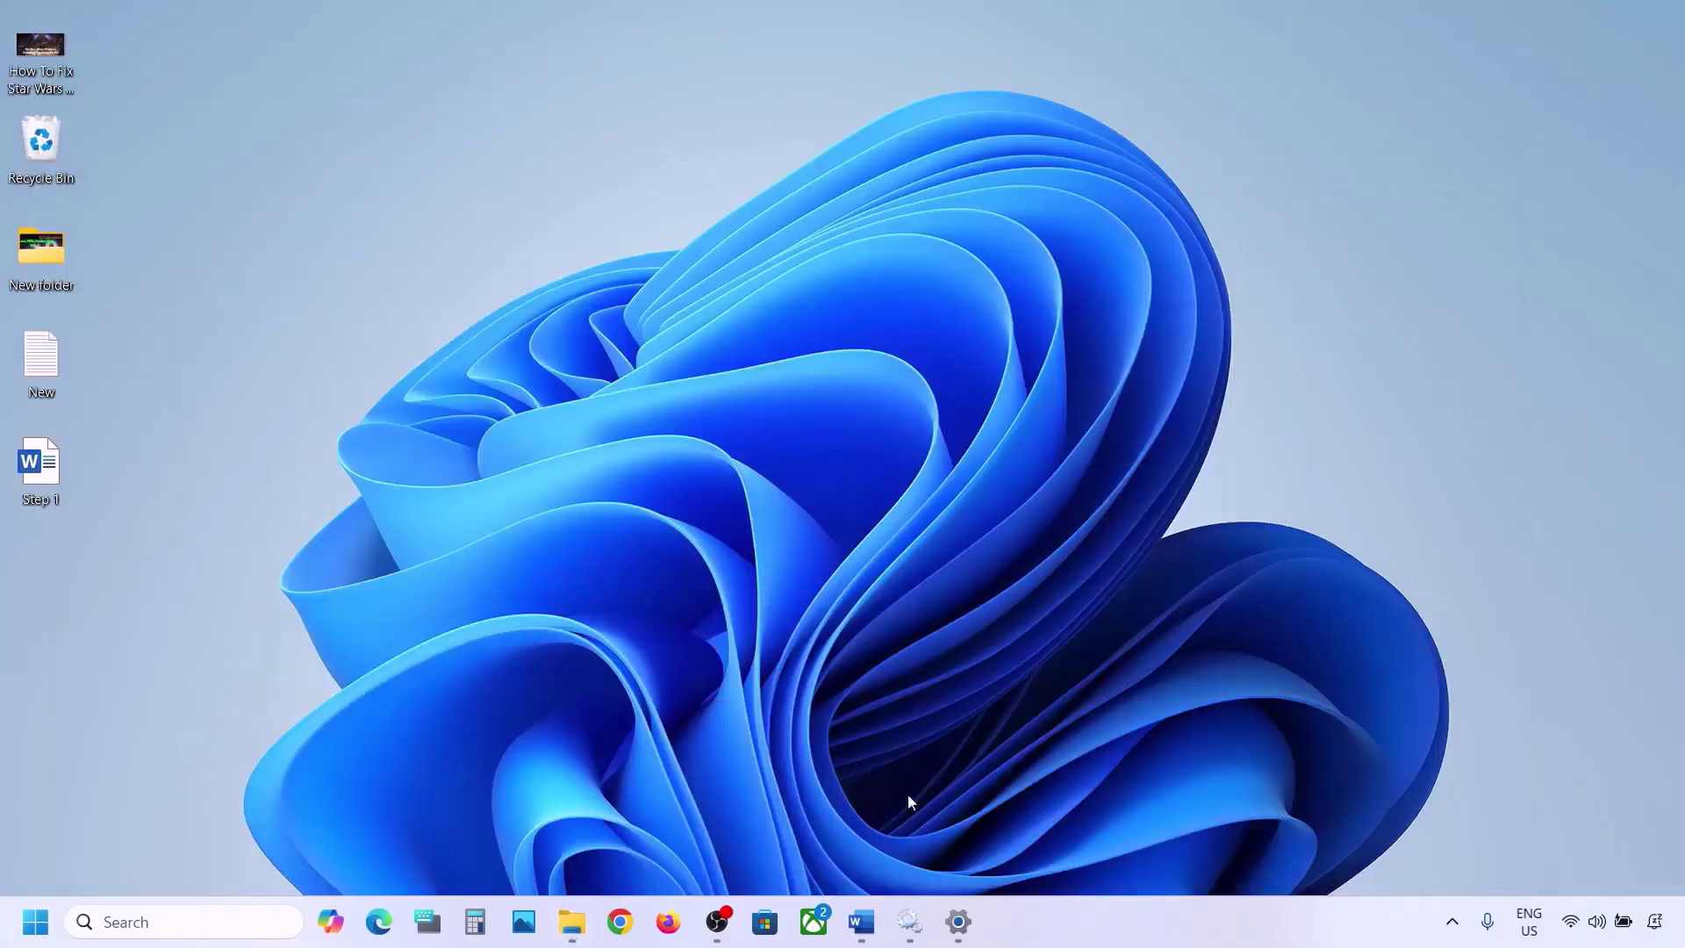
Switch to the Word document and highlight "Run Update Troubleshooter" in Step 3.
click(861, 922)
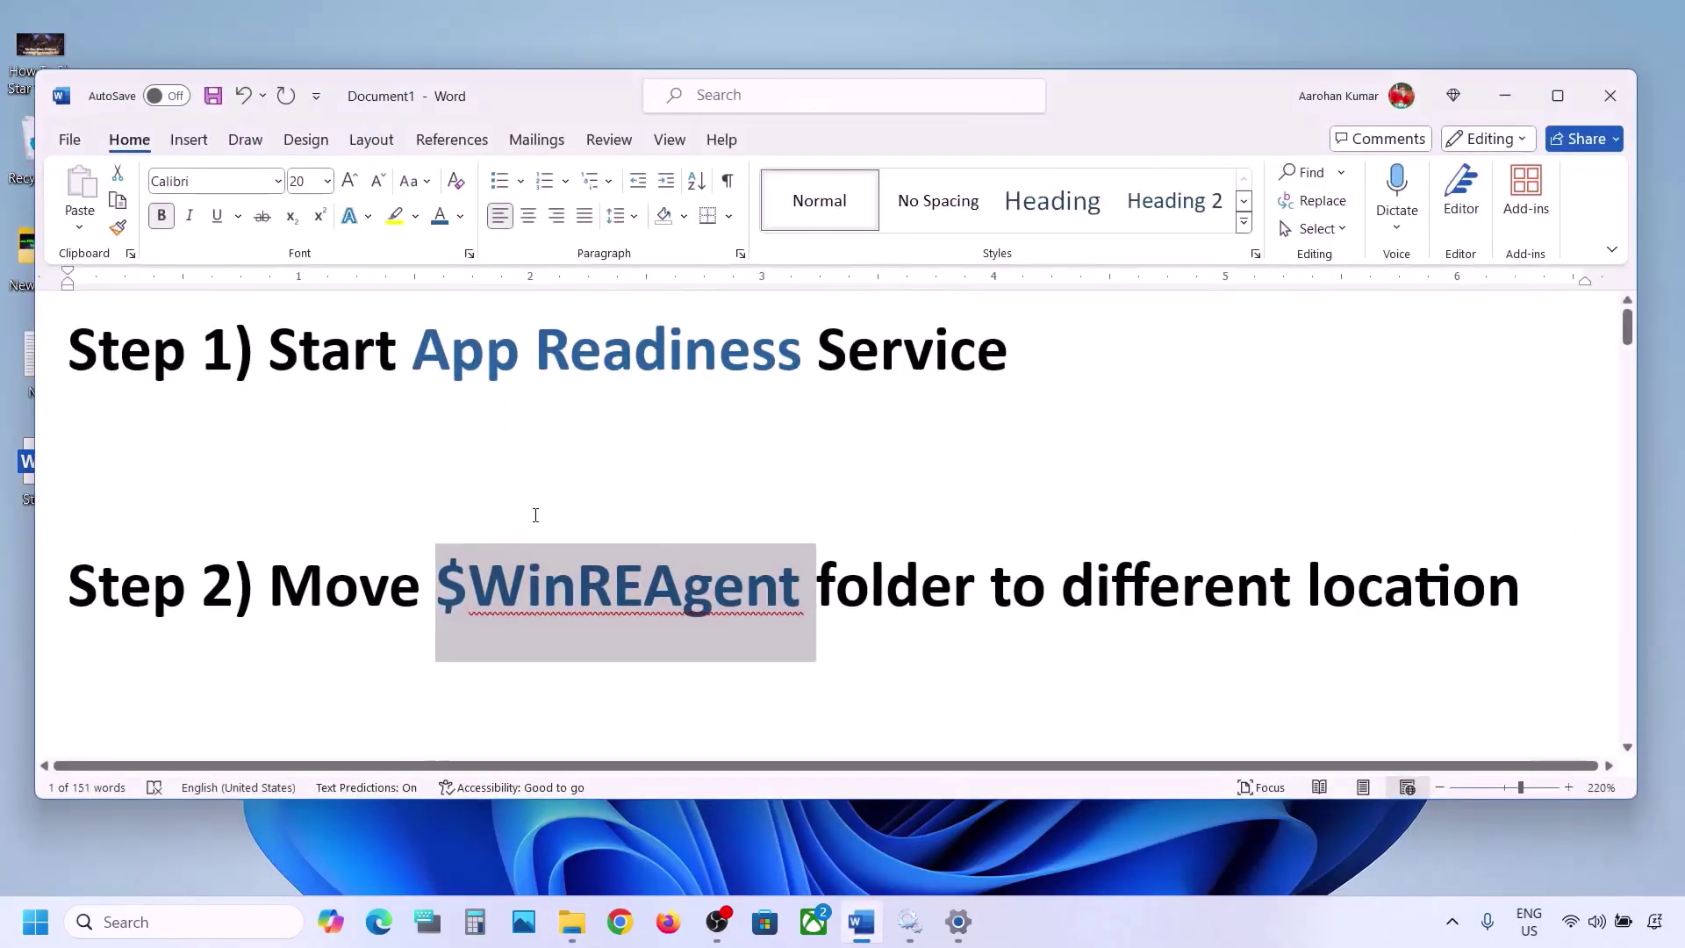
scroll(536, 515, down, 3)
drag(271, 501, 973, 471)
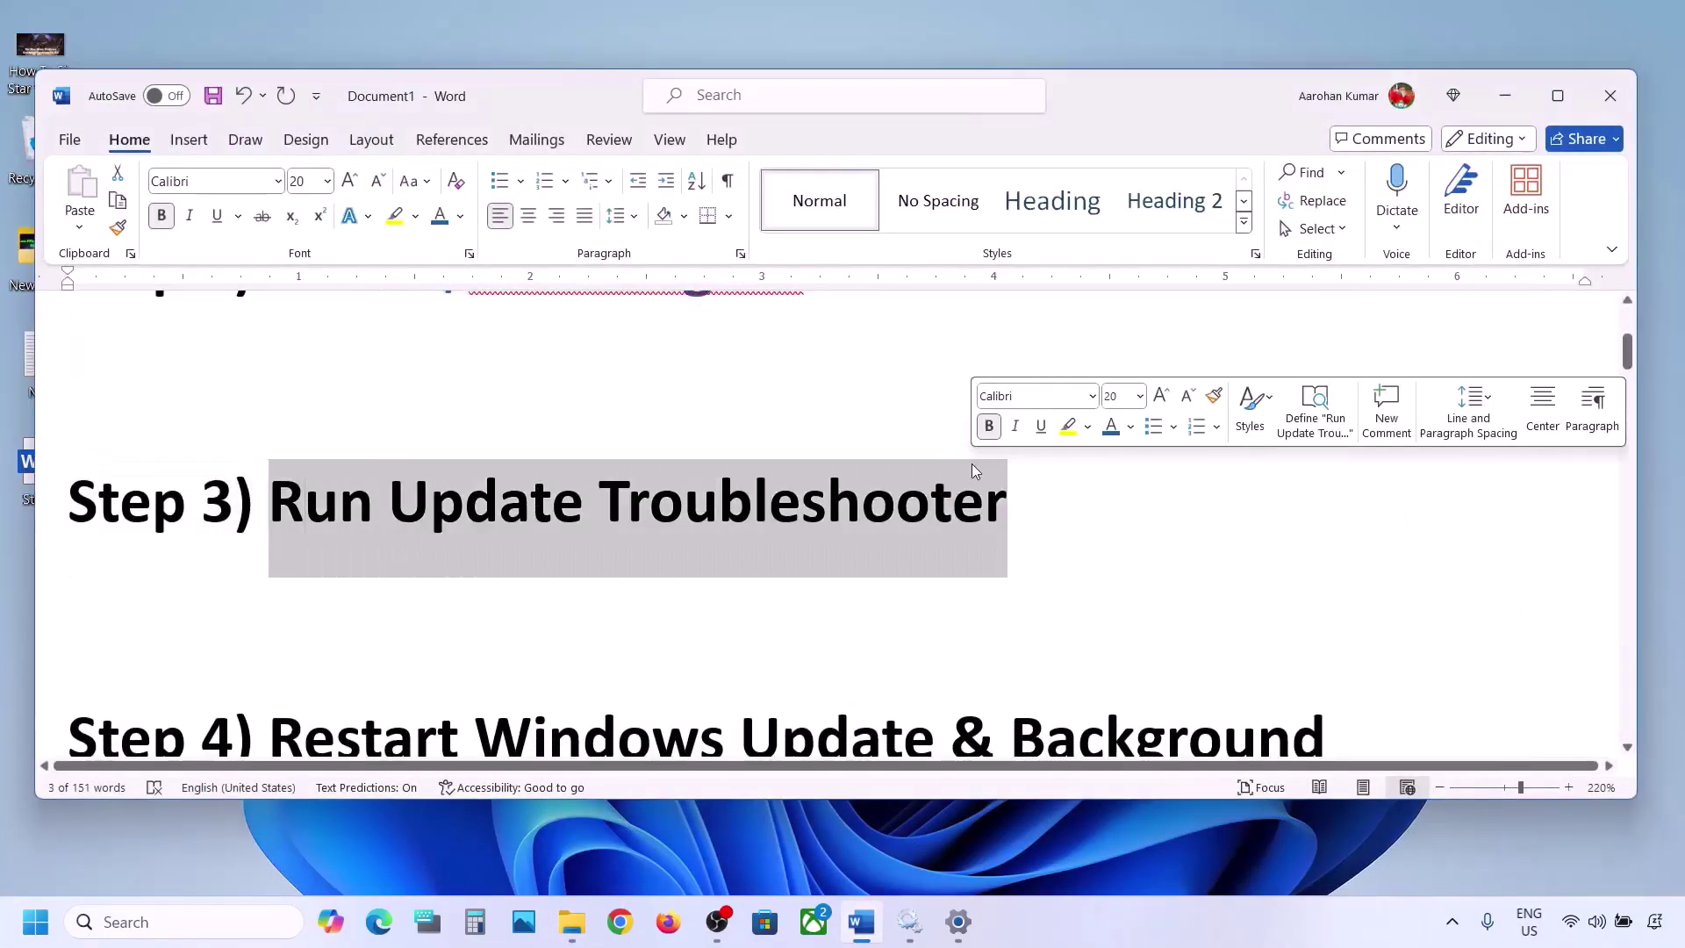
Run the Windows Update troubleshooter from the other troubleshooters in the System settings.
click(35, 921)
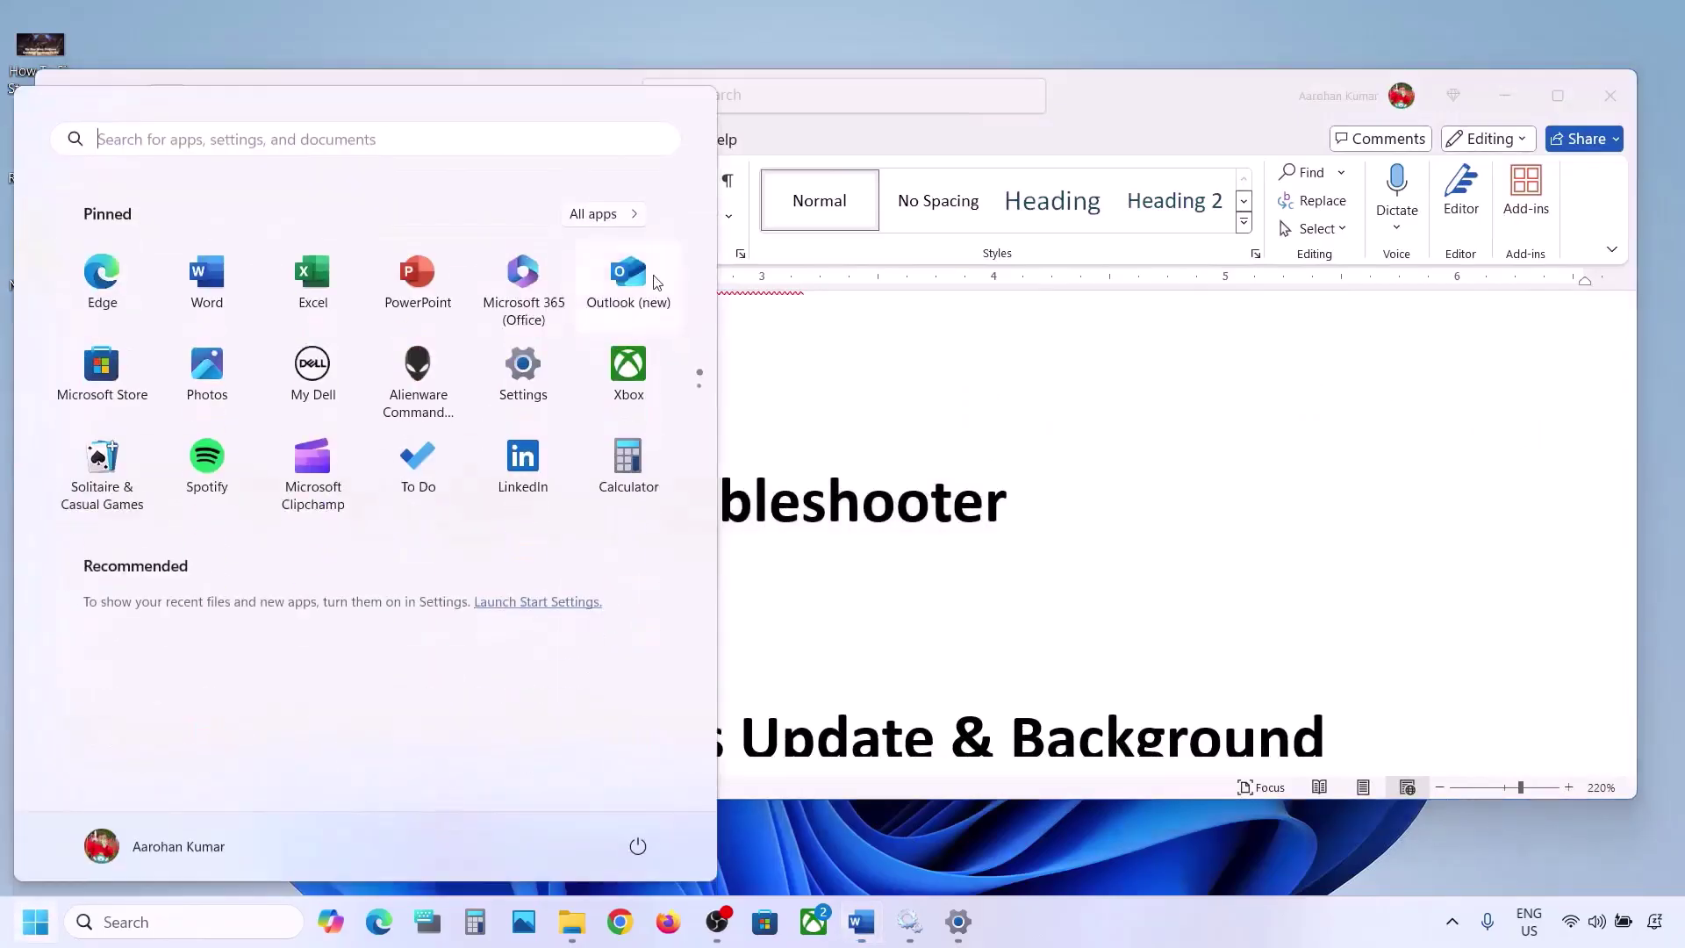
click(524, 368)
click(158, 290)
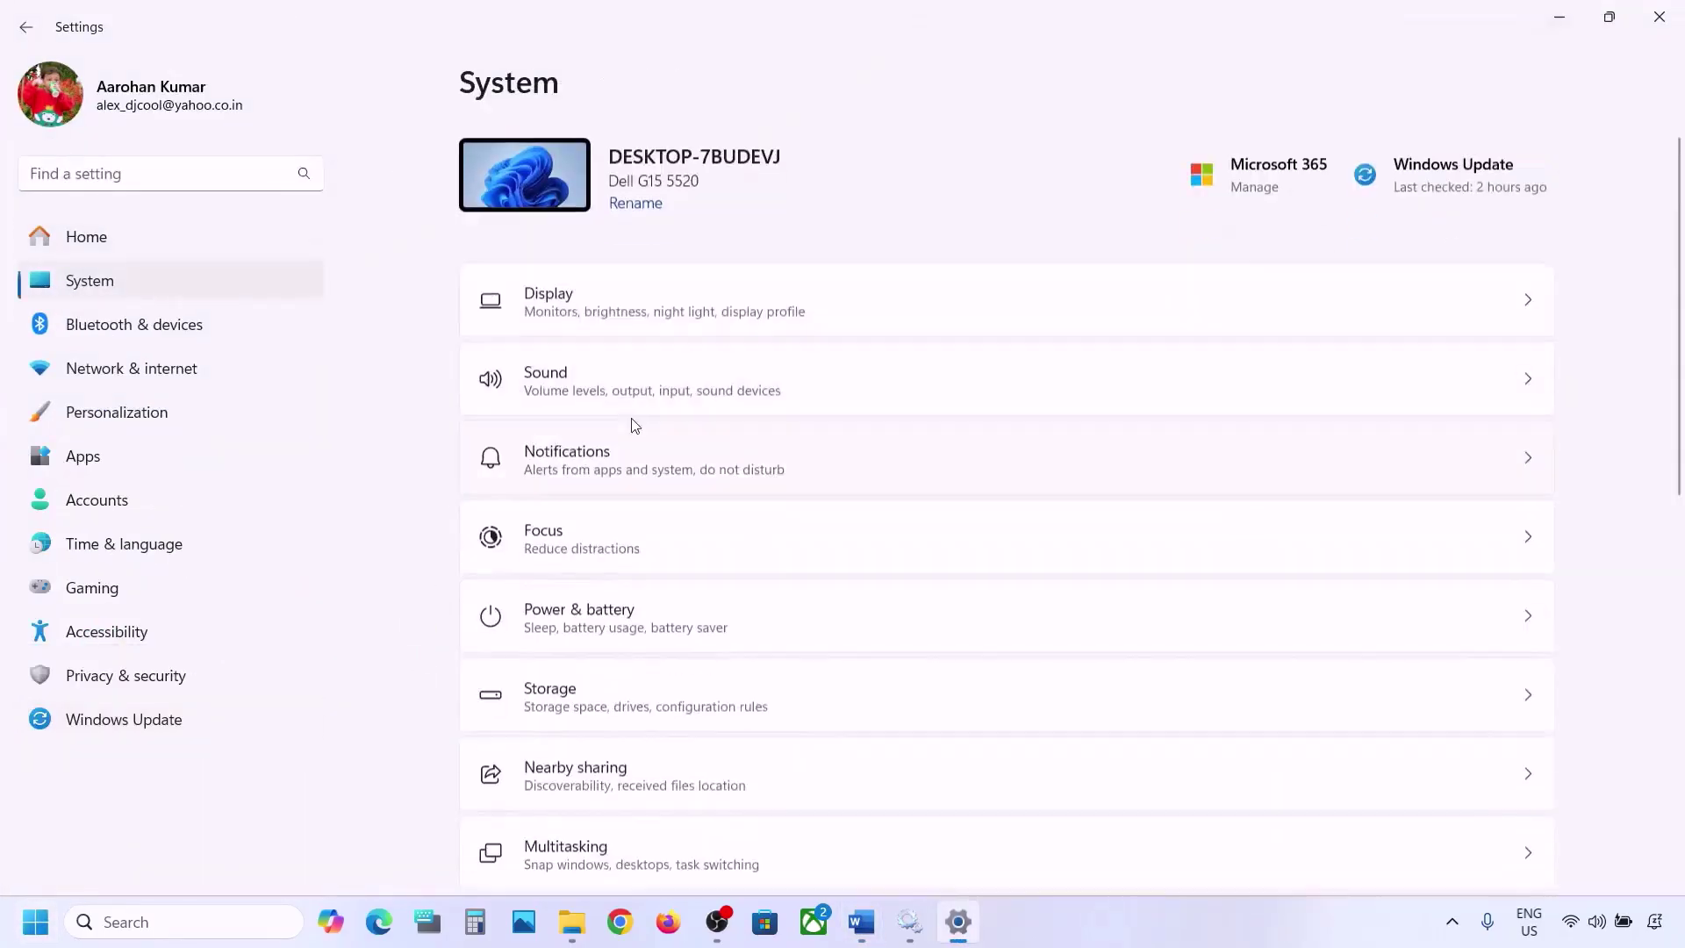
scroll(632, 424, down, 5)
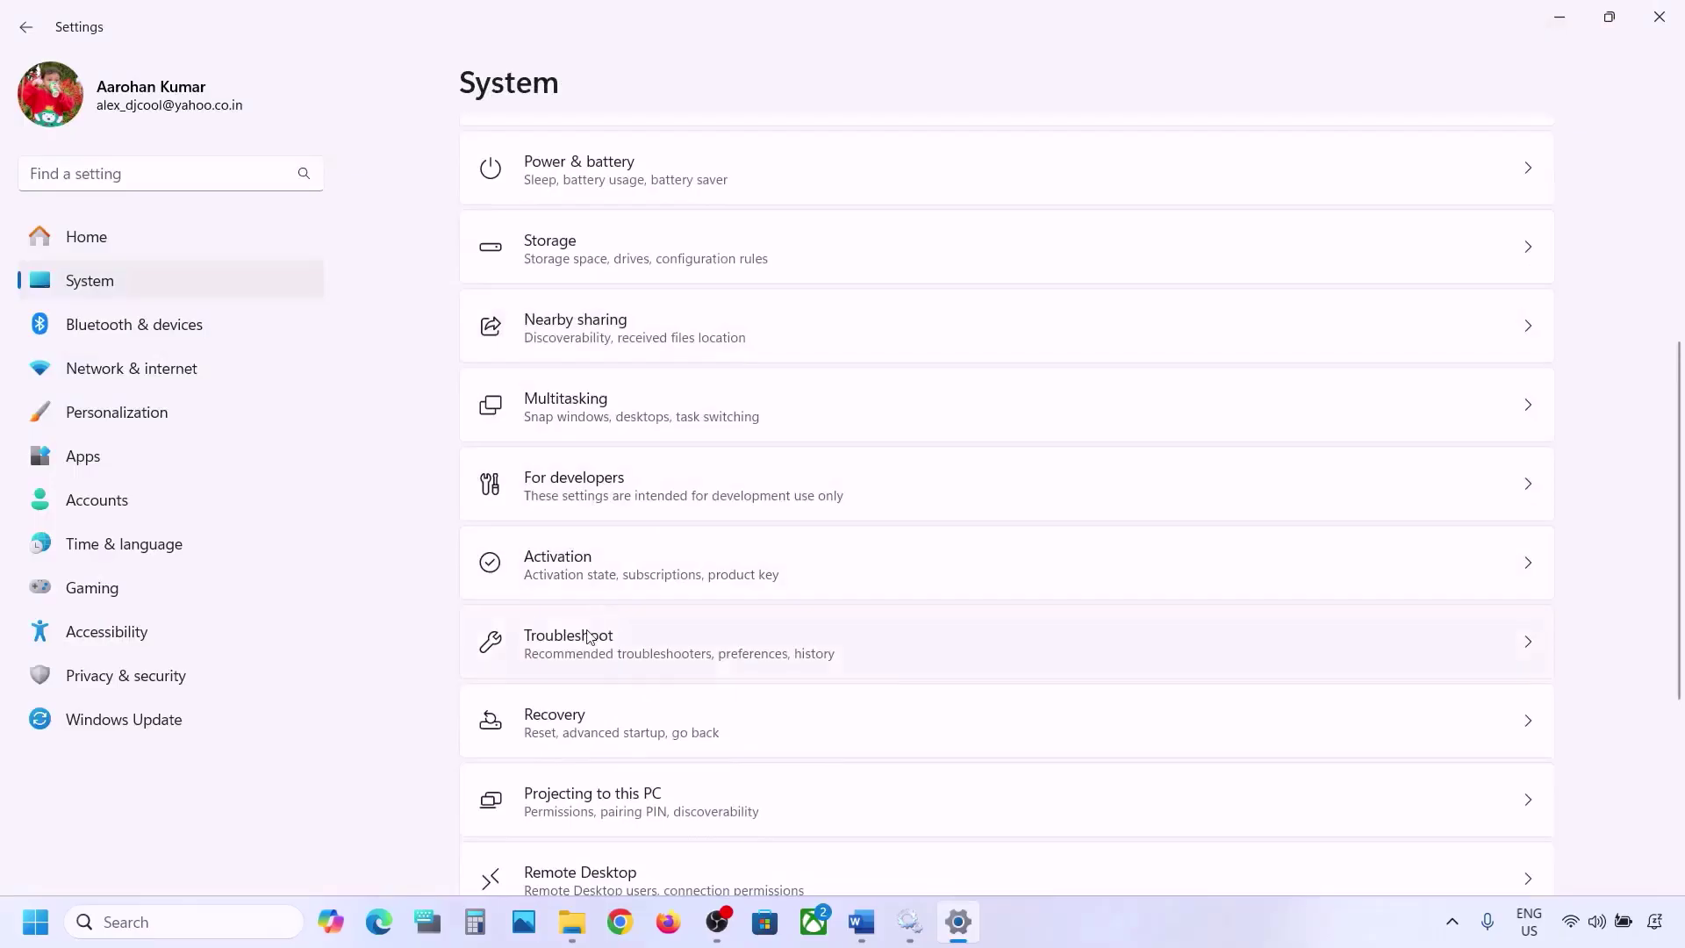
click(588, 638)
click(603, 371)
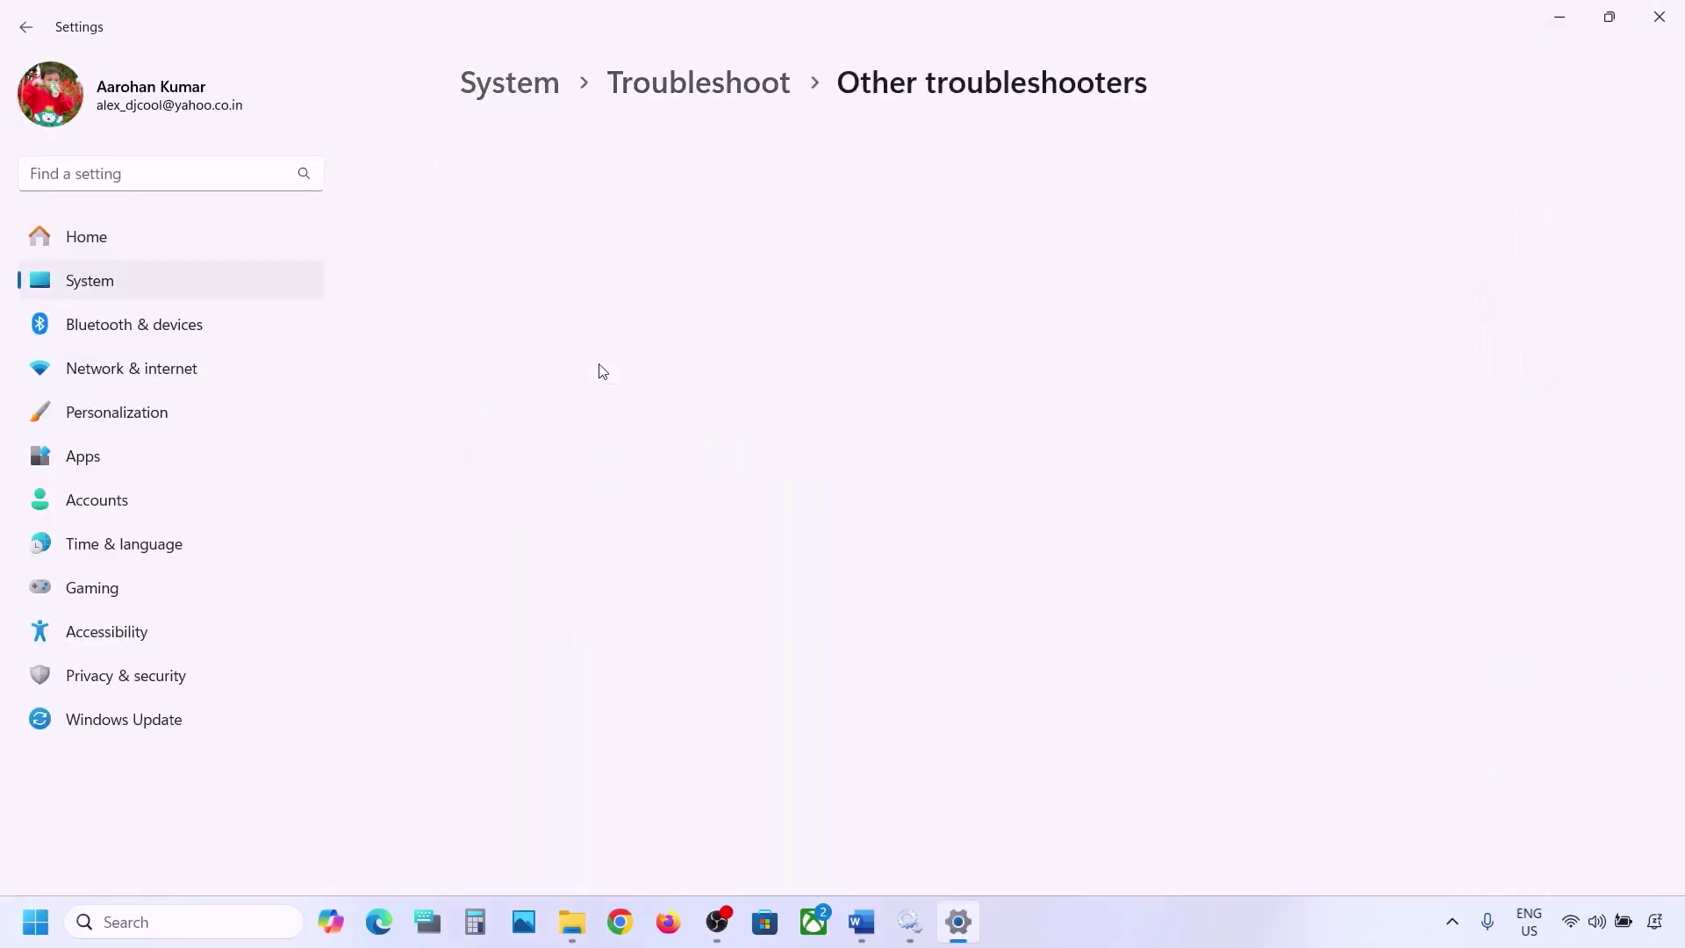
scroll(570, 378, down, 1)
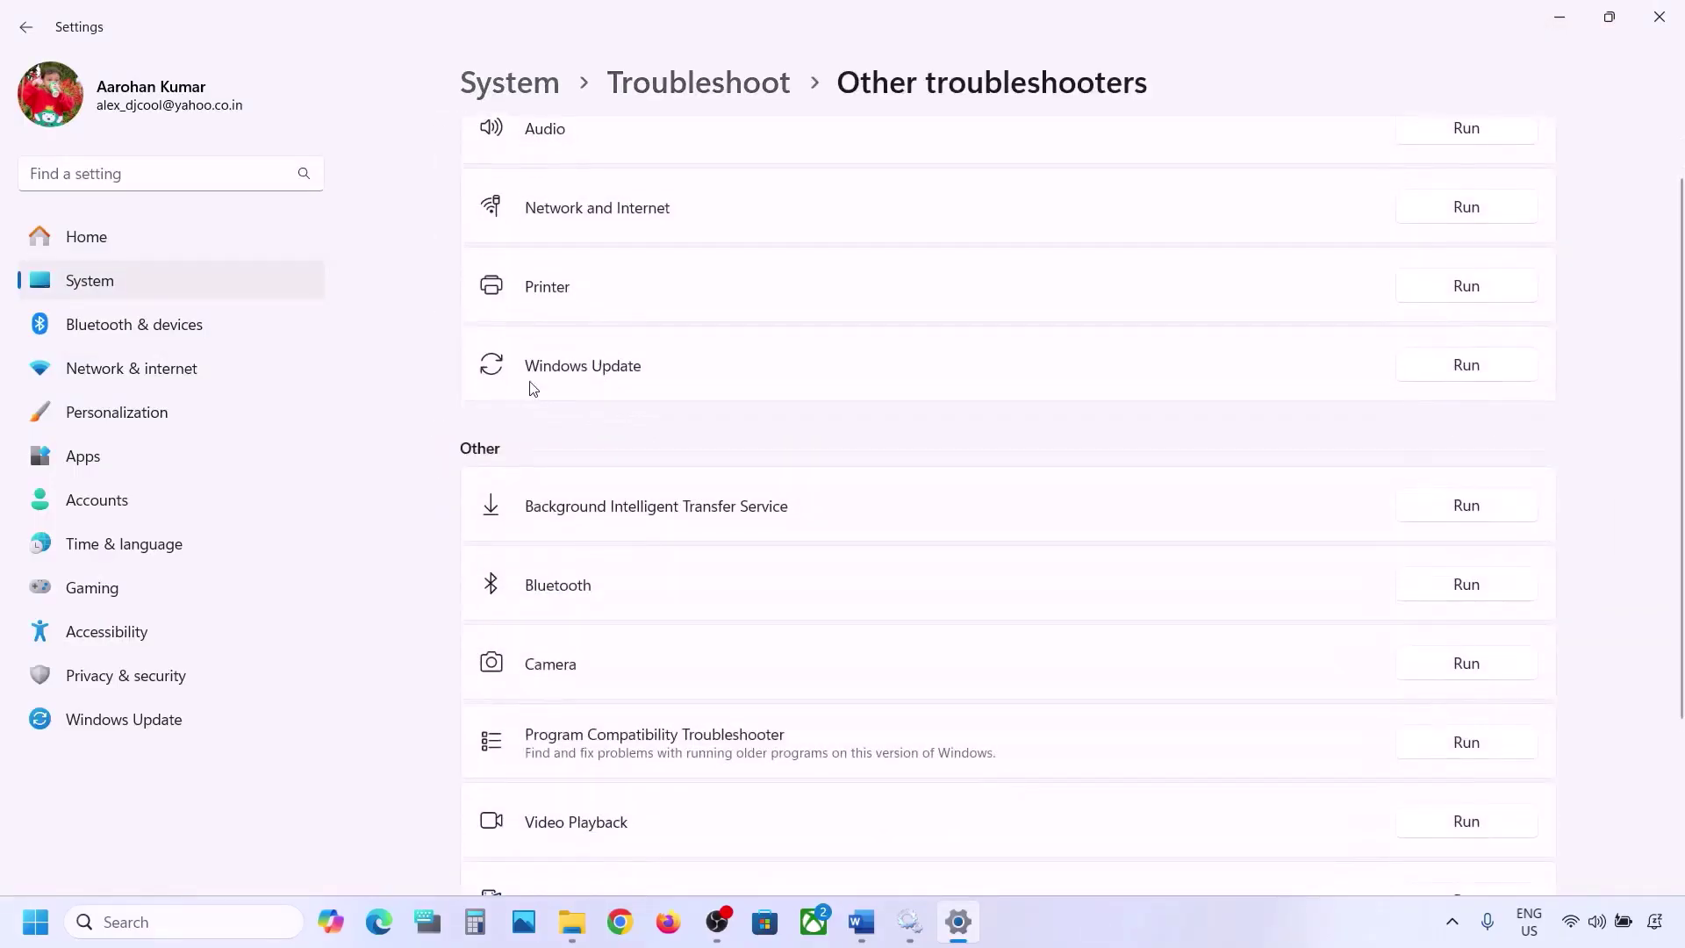
click(1468, 377)
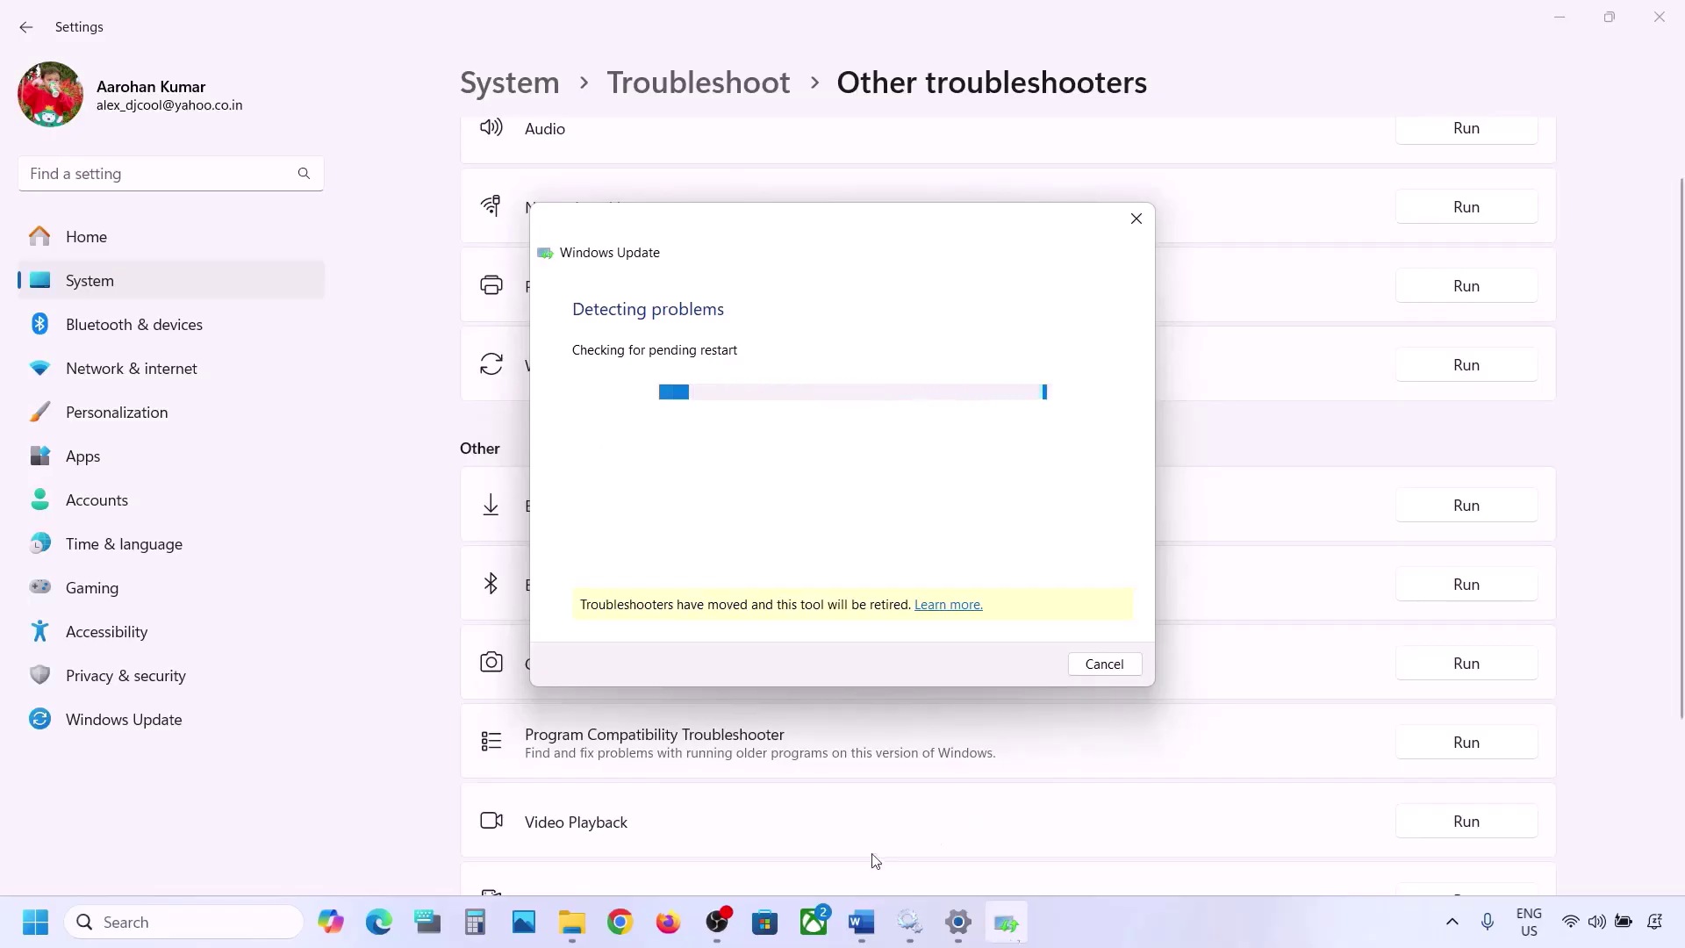
Switch back to the Word document and read Step 4 on restarting Windows Update and the Background Intelligent Transfer Service.
click(861, 921)
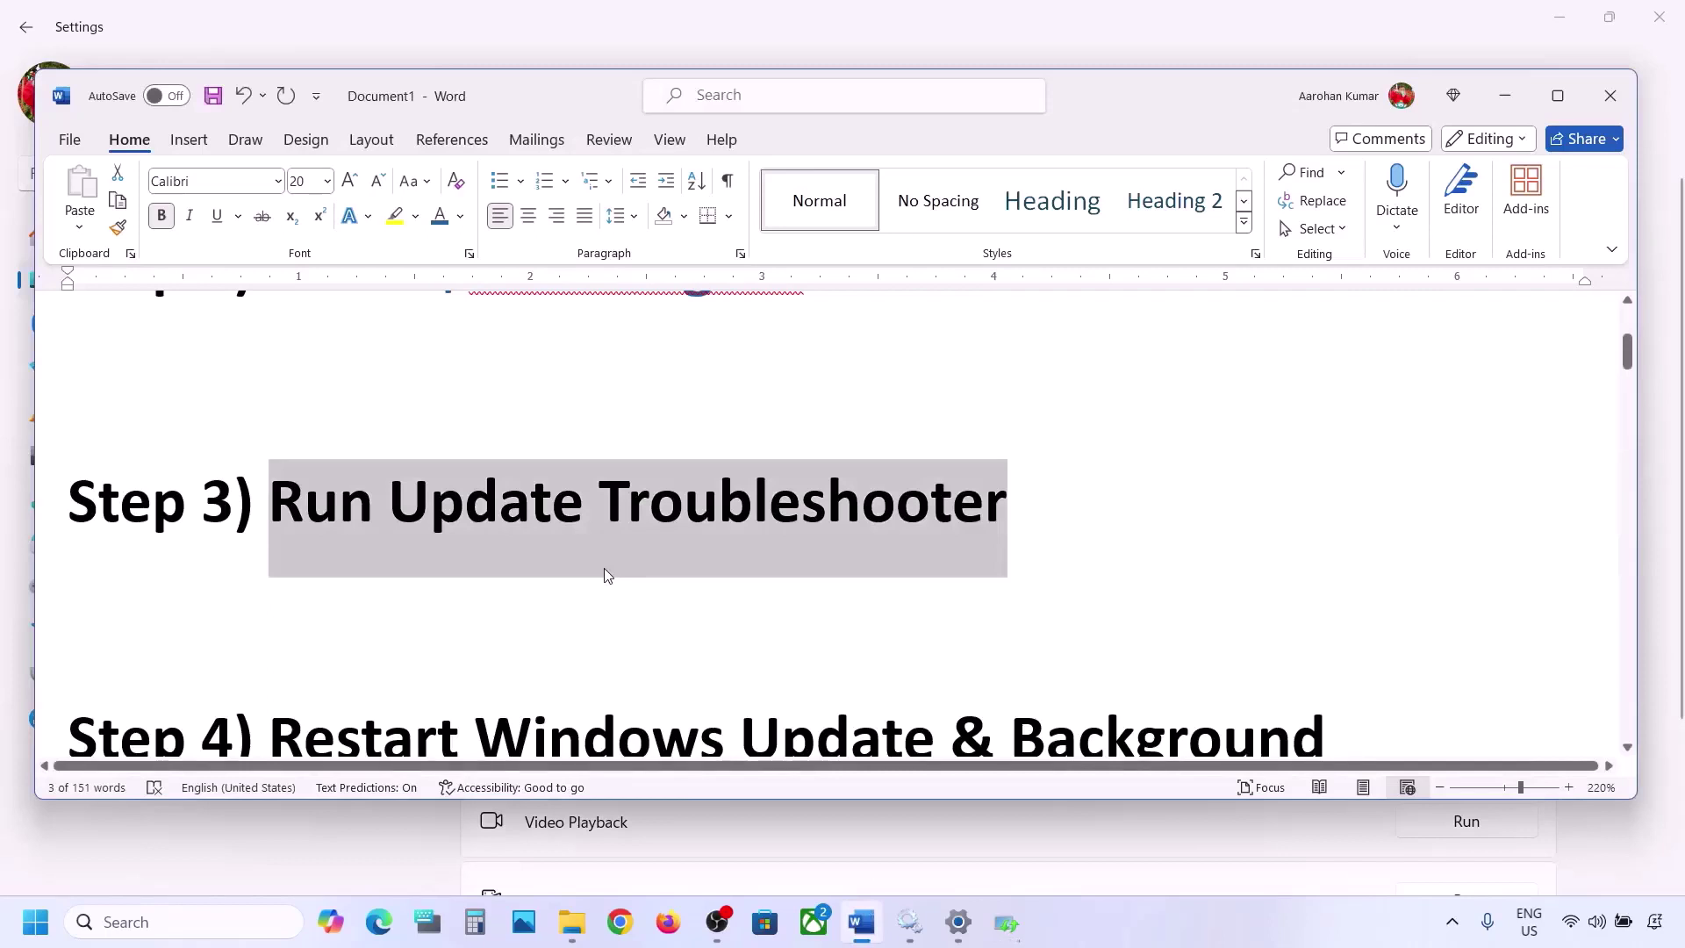
scroll(603, 571, down, 3)
drag(270, 491, 156, 913)
Open the Services console and locate the Windows Update service in the list.
click(146, 921)
text(services)
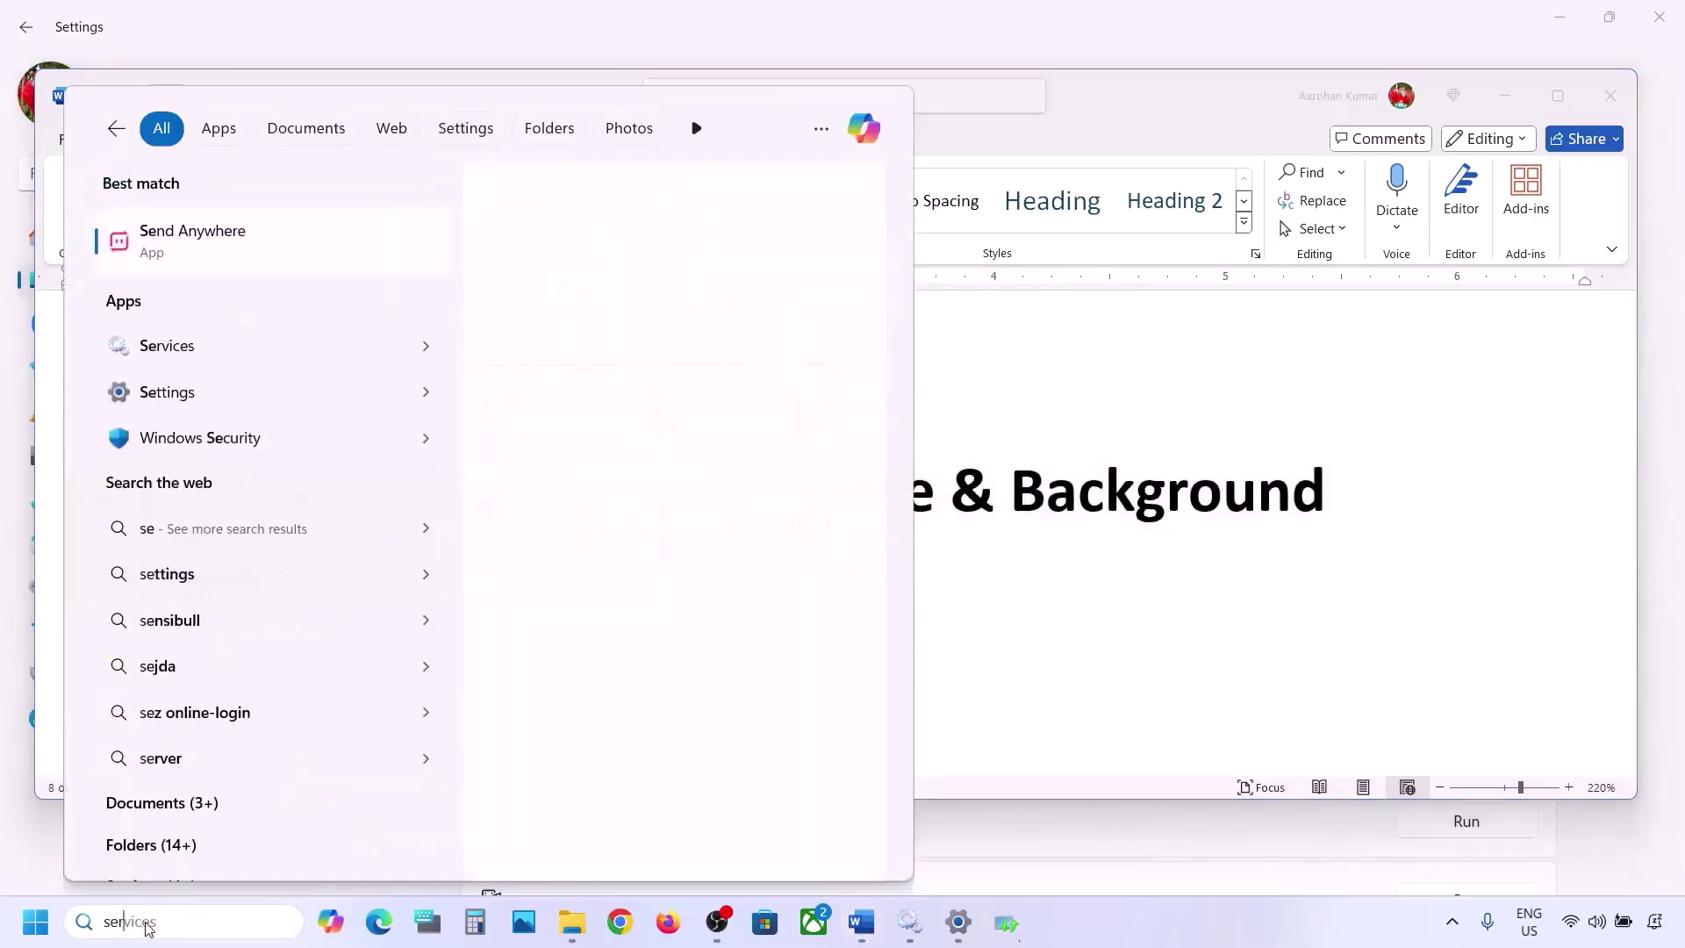
key(Return)
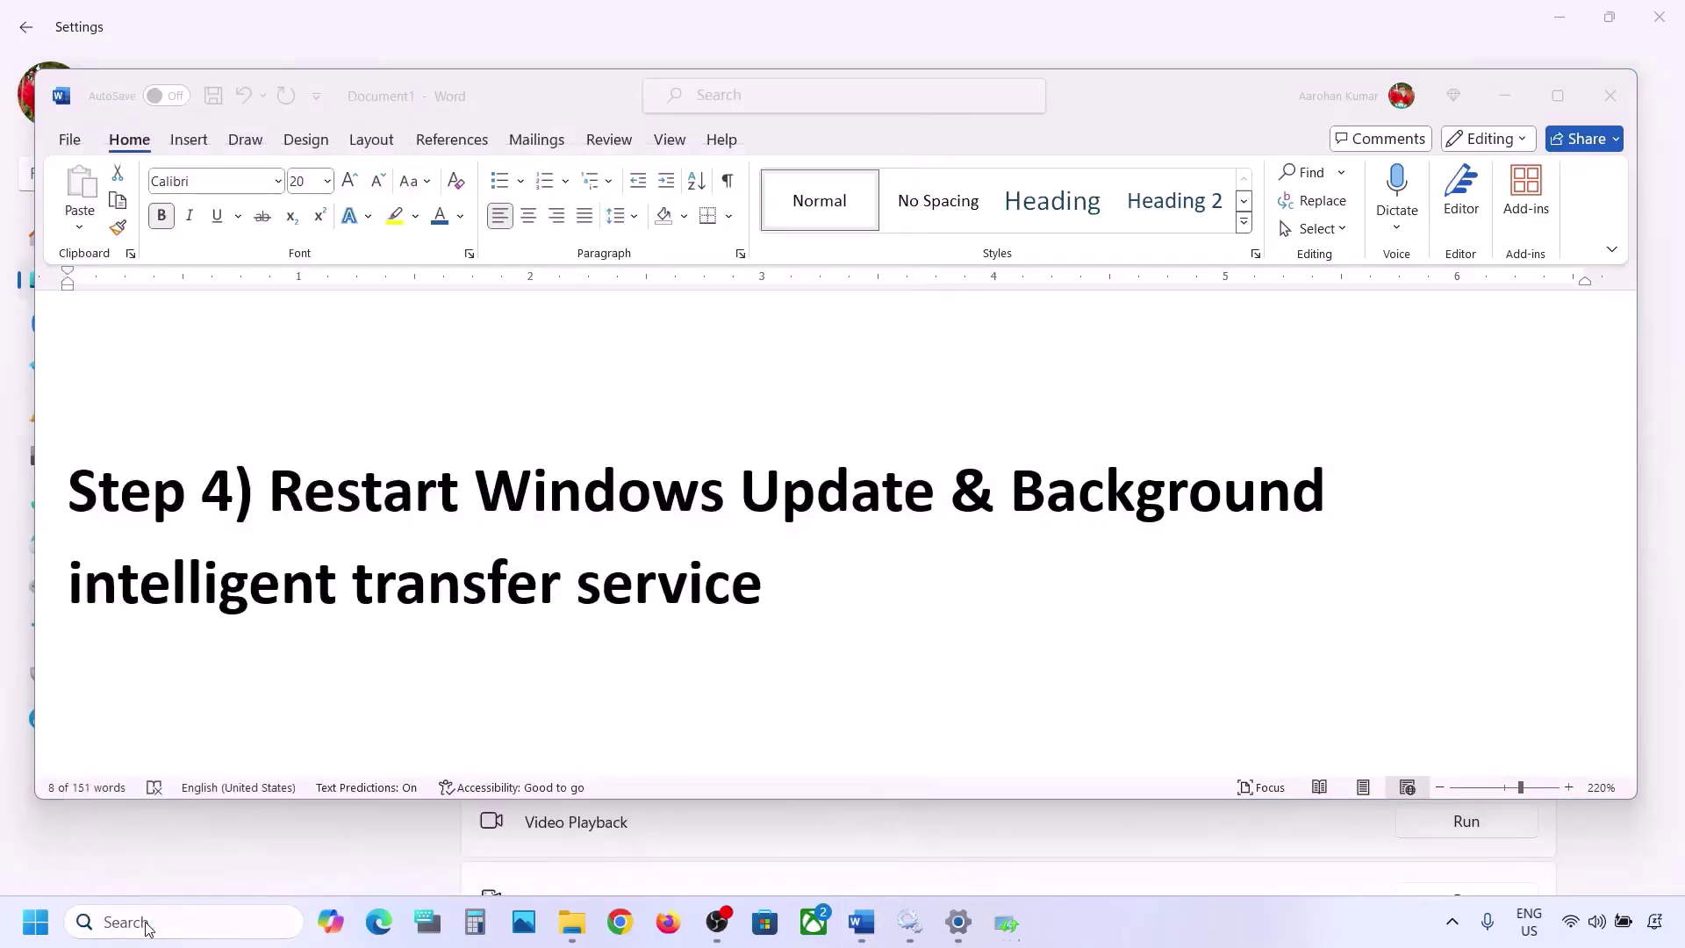
click(487, 505)
key(w)
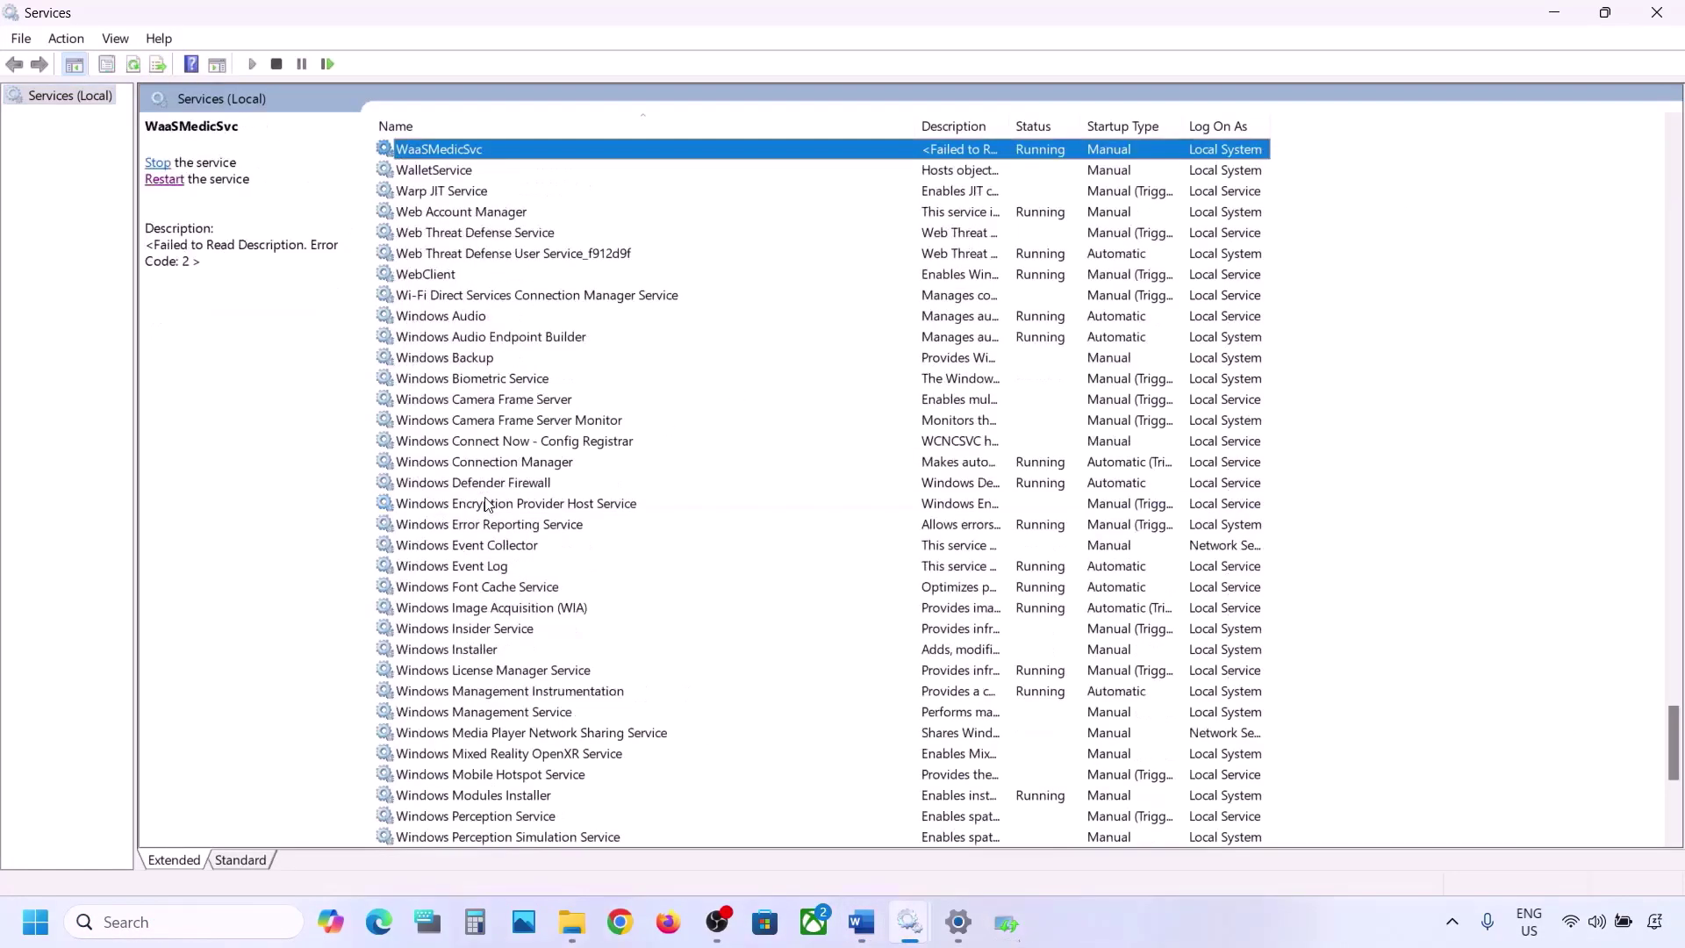
scroll(551, 682, down, 7)
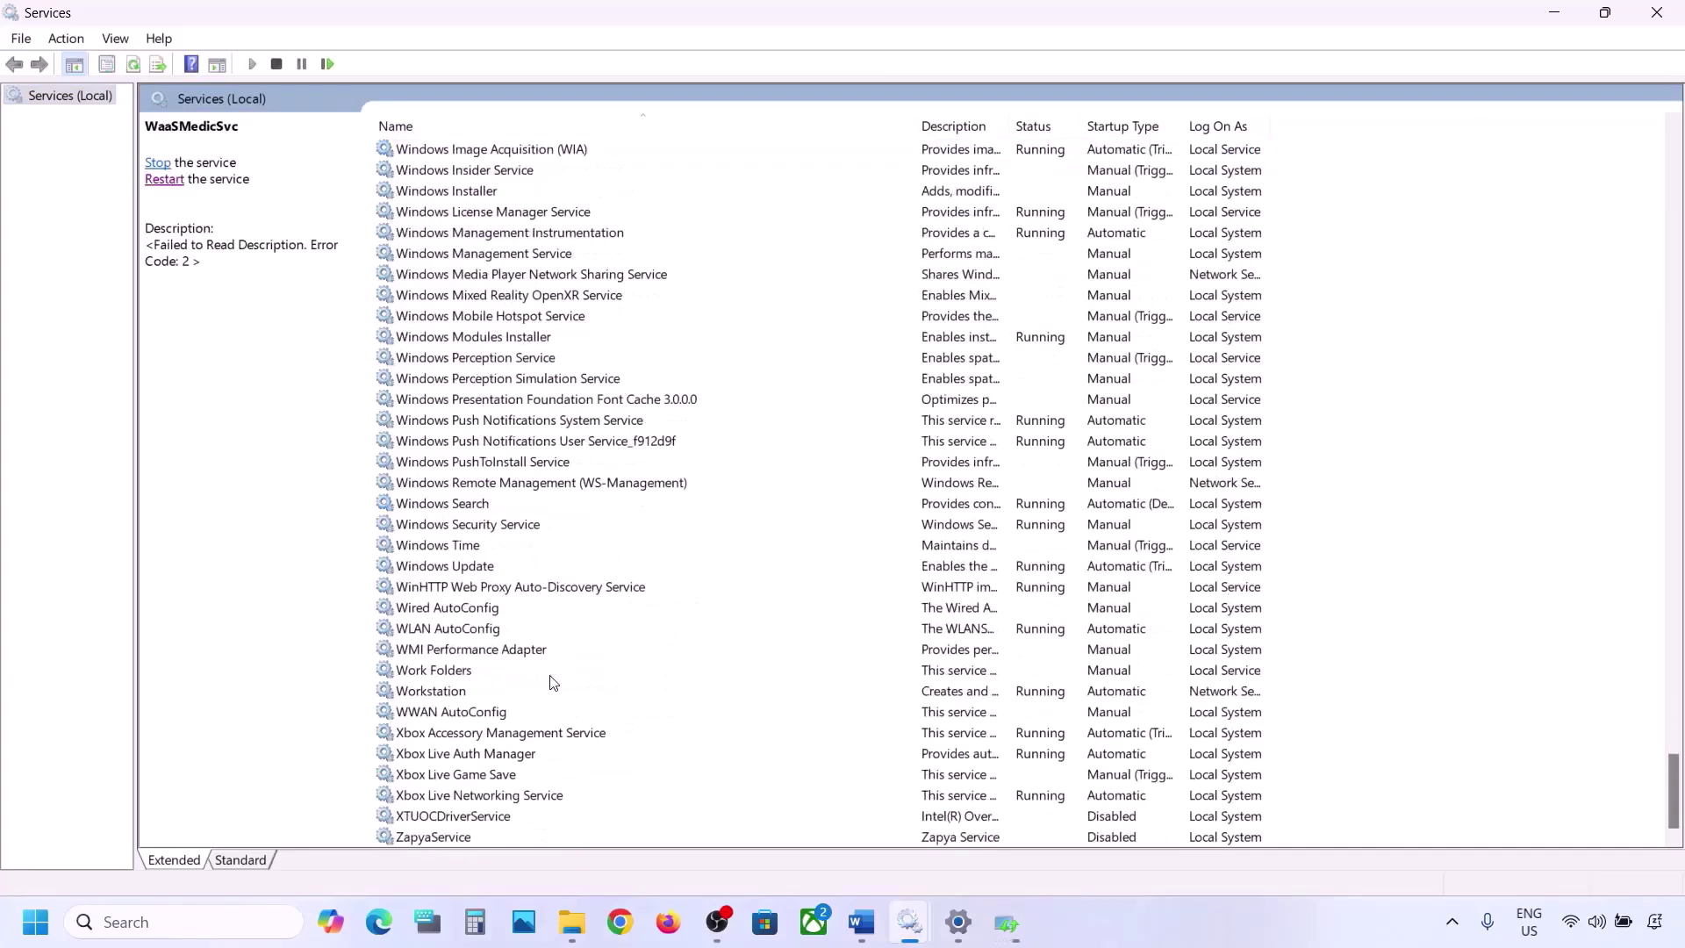
Set the Windows Update service's startup type to Automatic and restart the service.
click(456, 571)
double_click(551, 570)
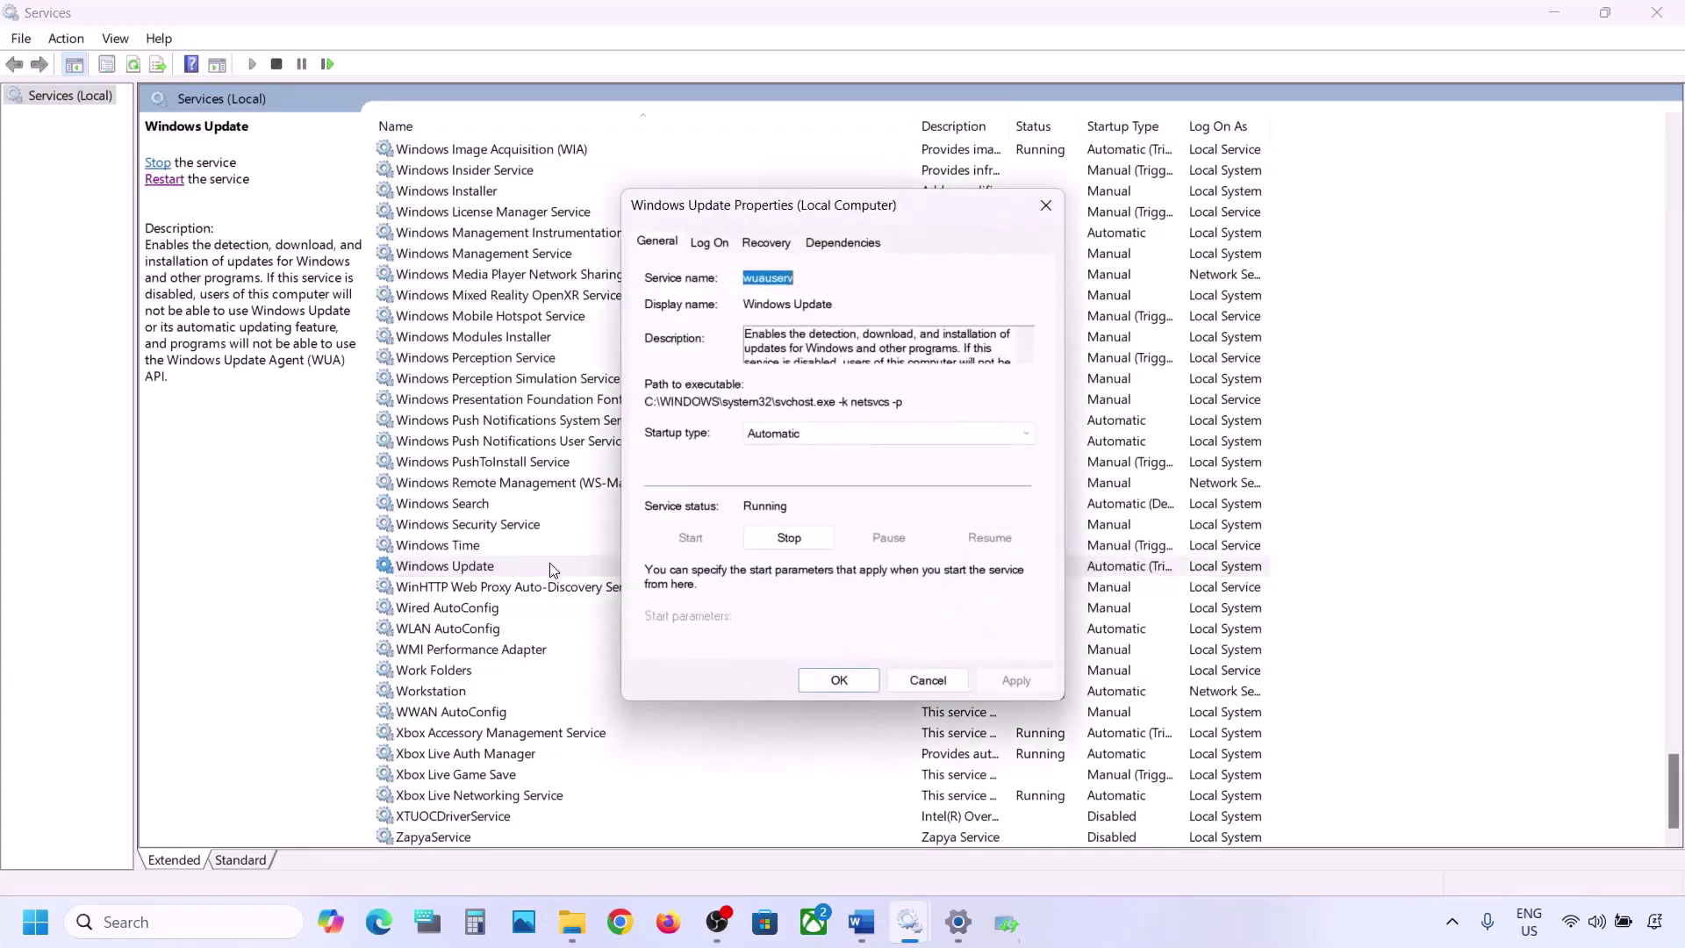
click(818, 434)
click(806, 469)
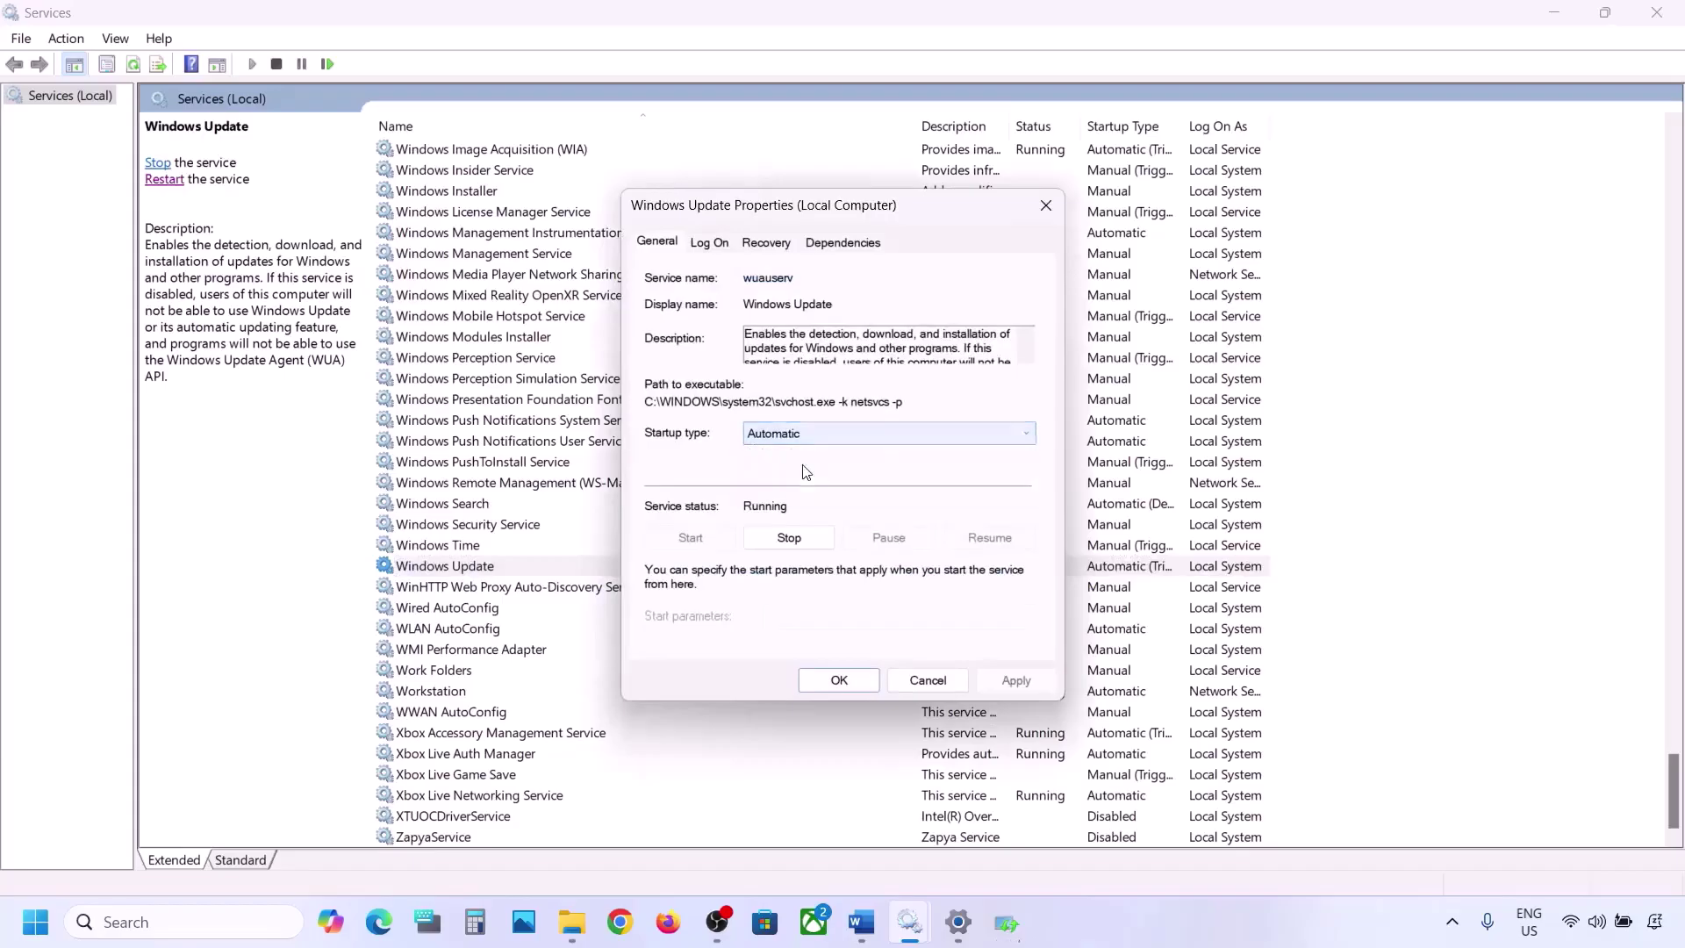
click(1009, 681)
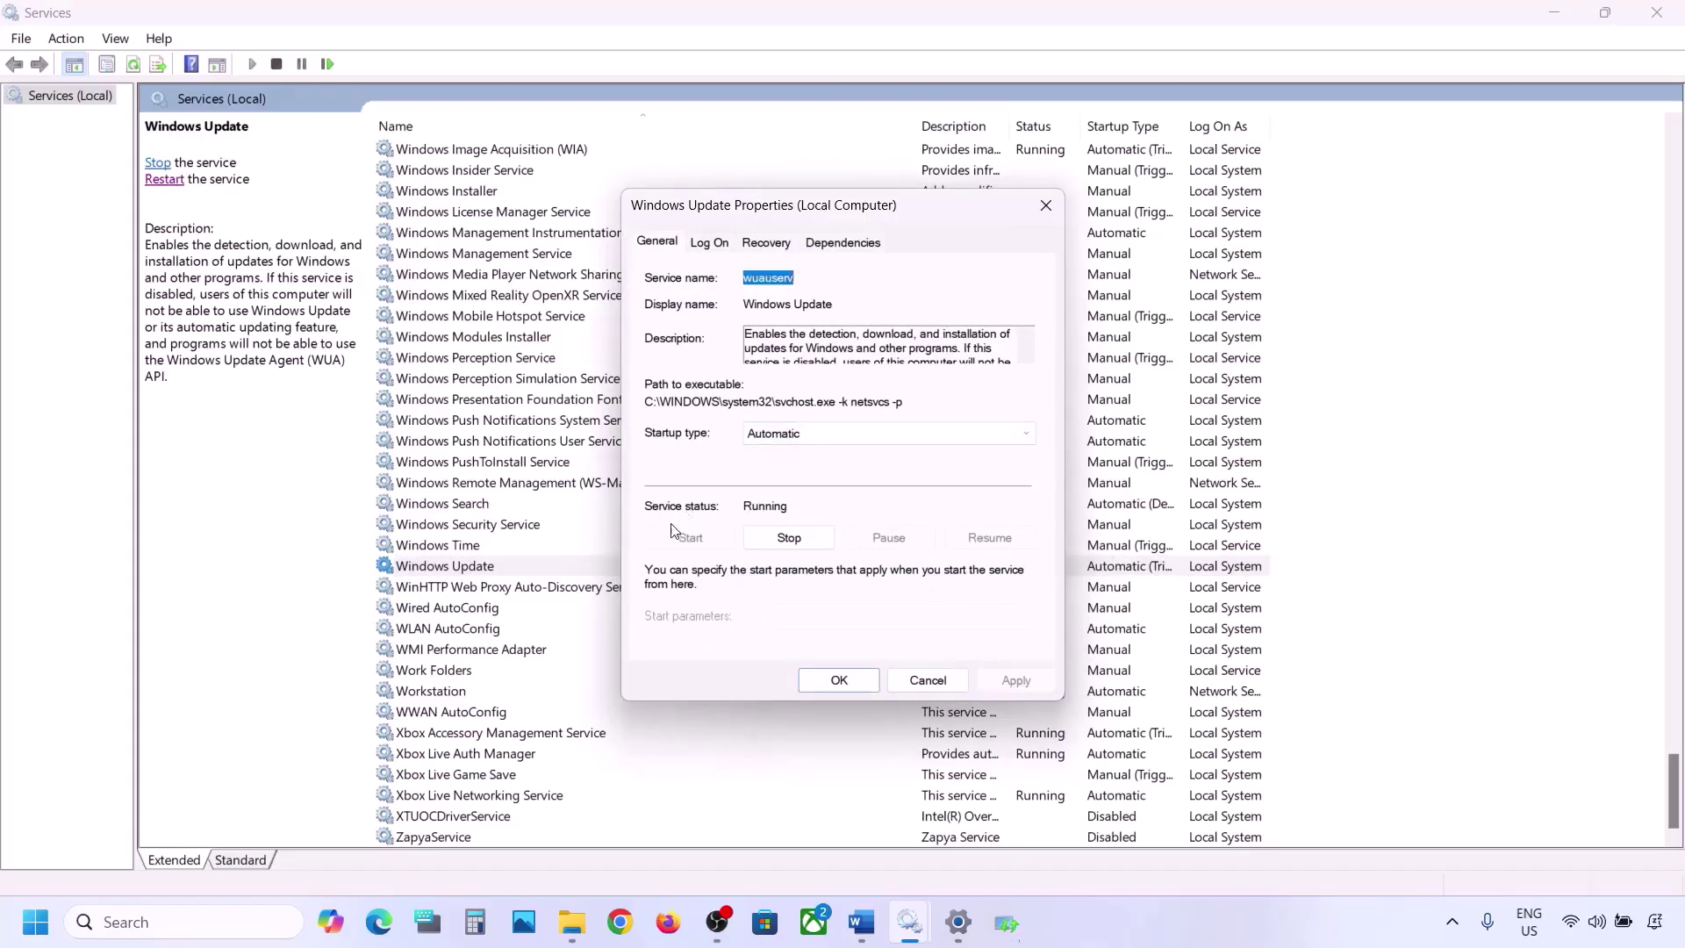
click(809, 680)
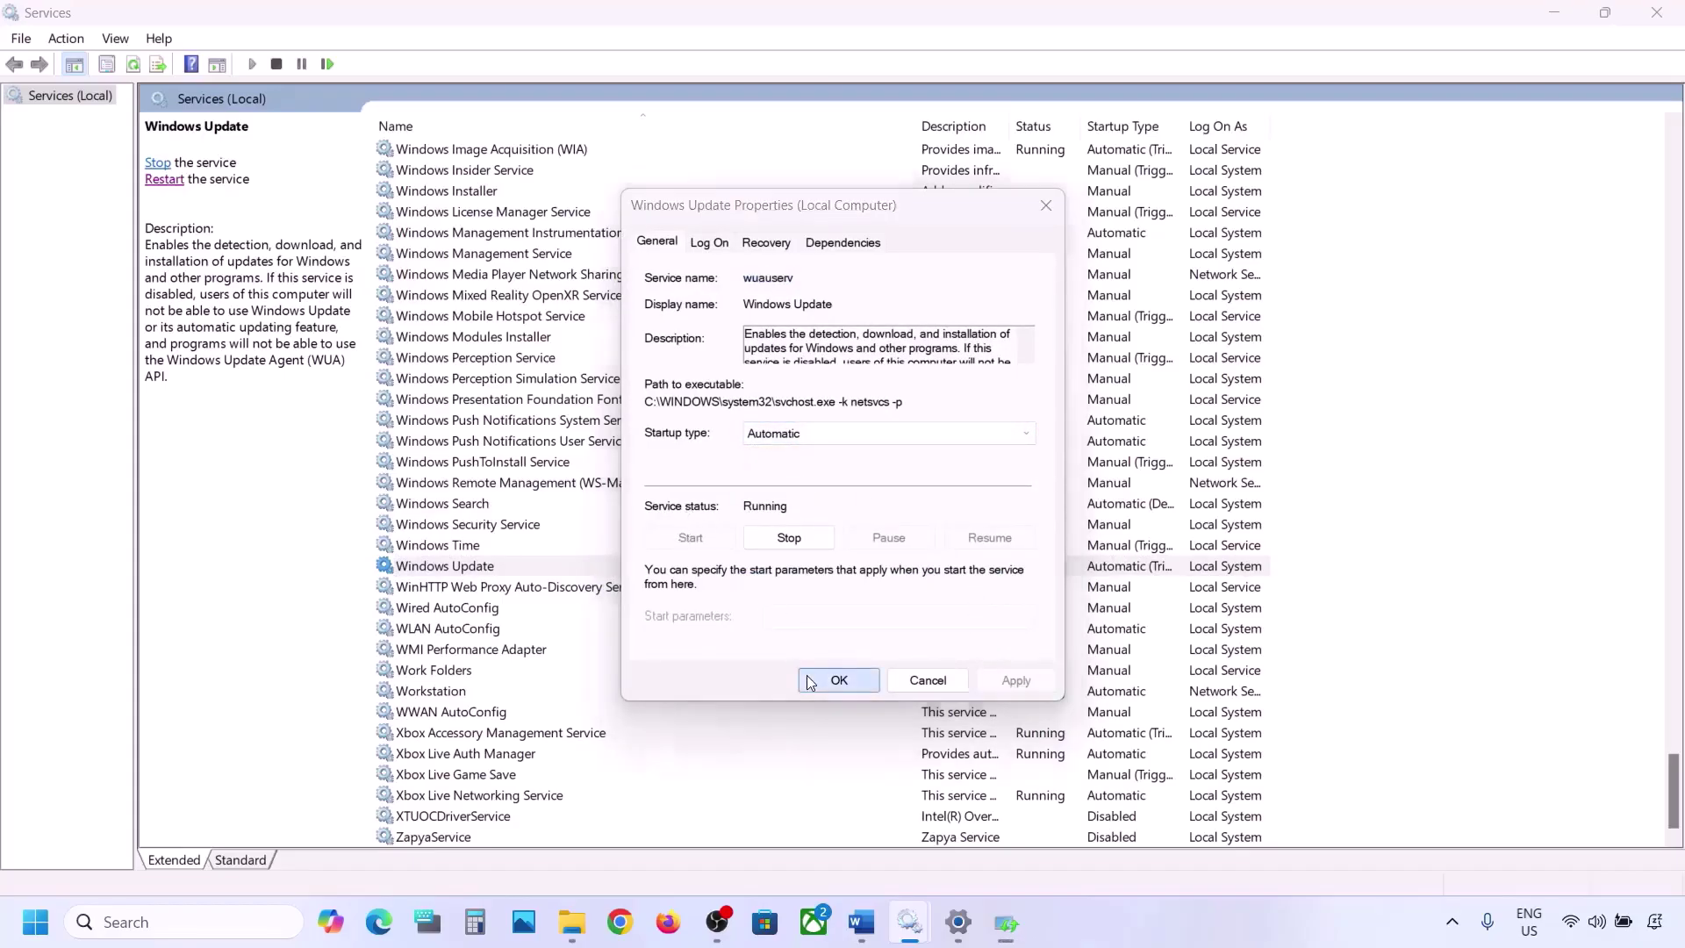
right_click(457, 571)
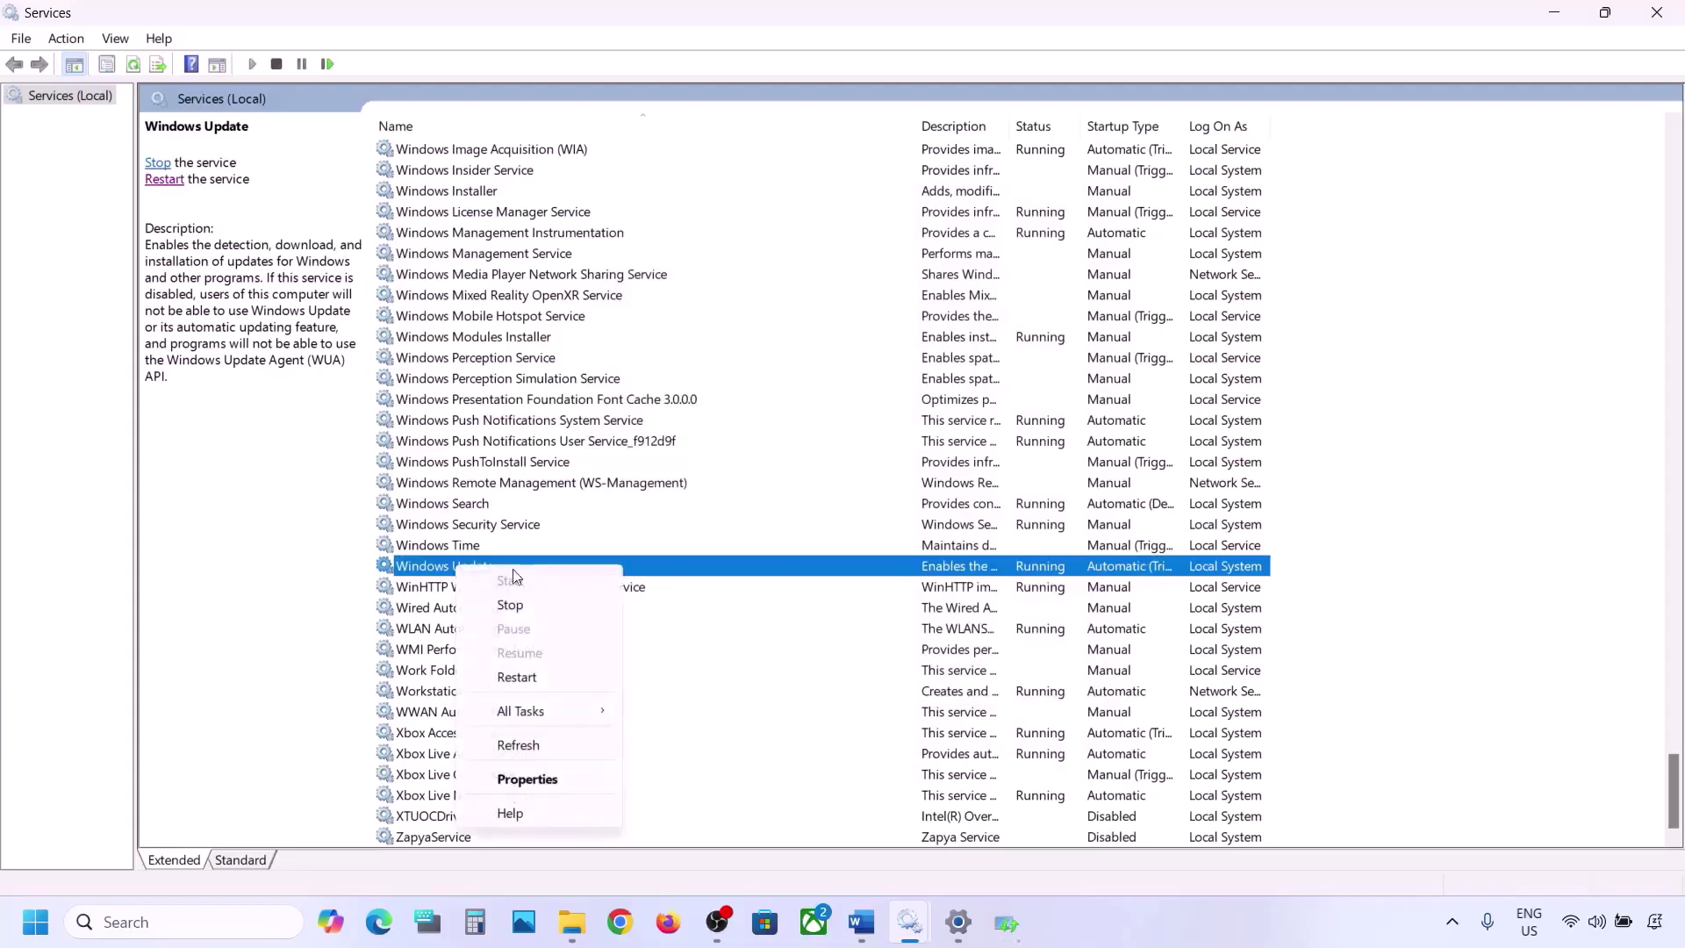
click(530, 676)
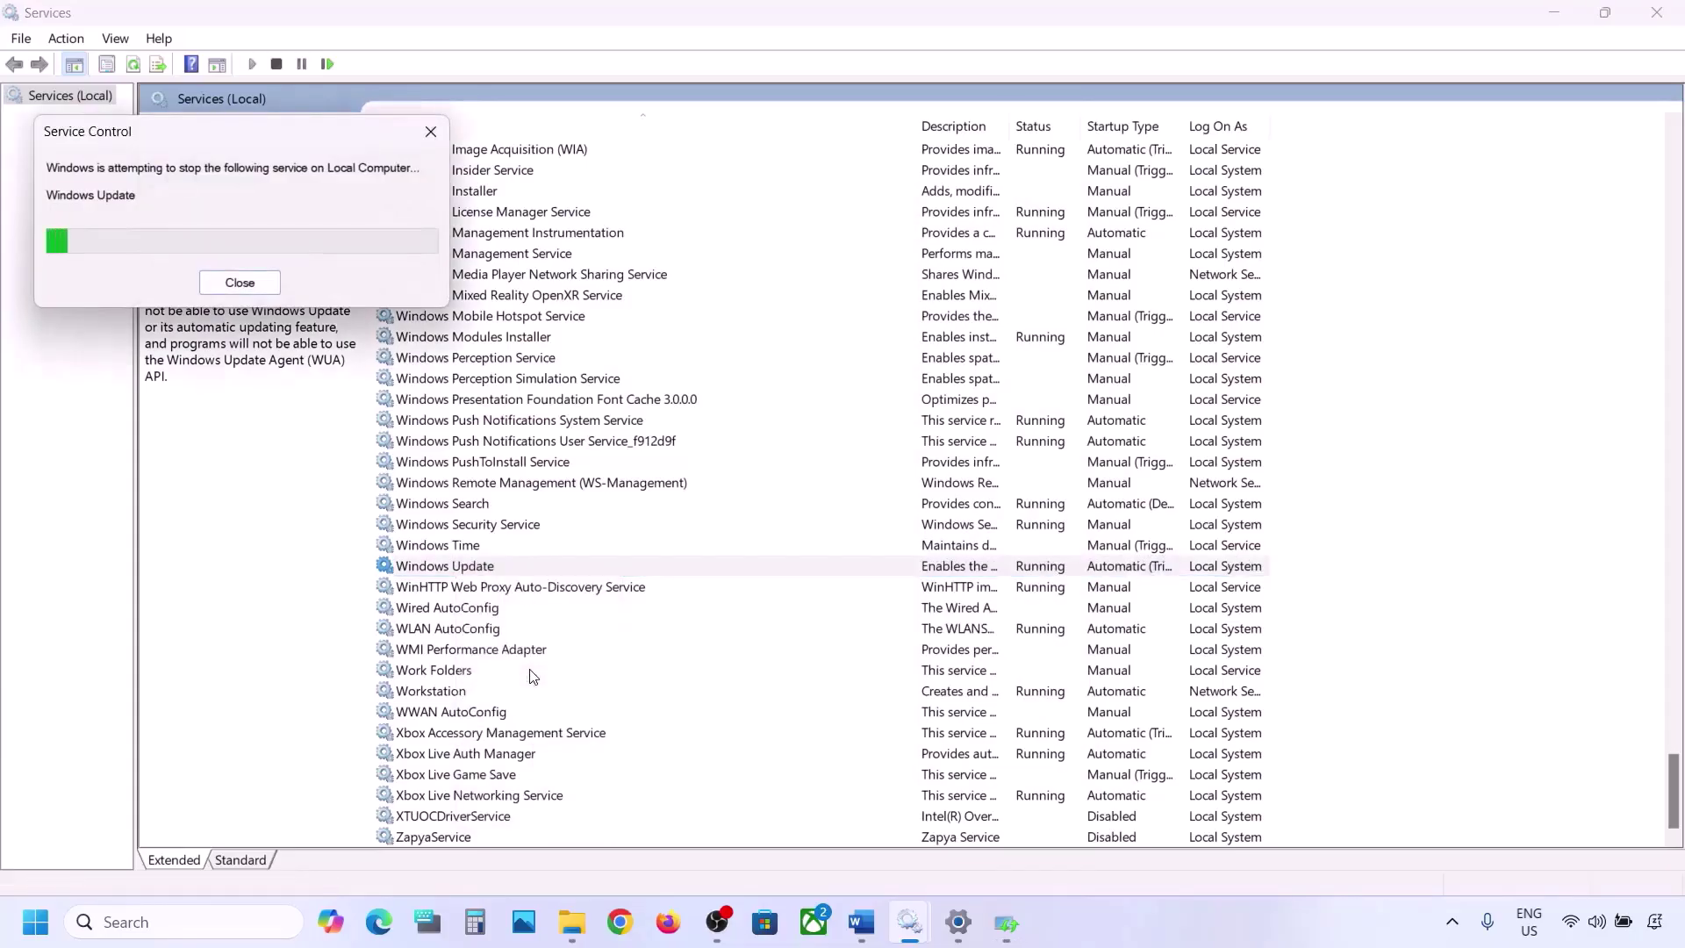
Set the startup type of the Background Intelligent Transfer Service to Automatic and apply the change.
click(496, 444)
key(b)
scroll(509, 368, up, 3)
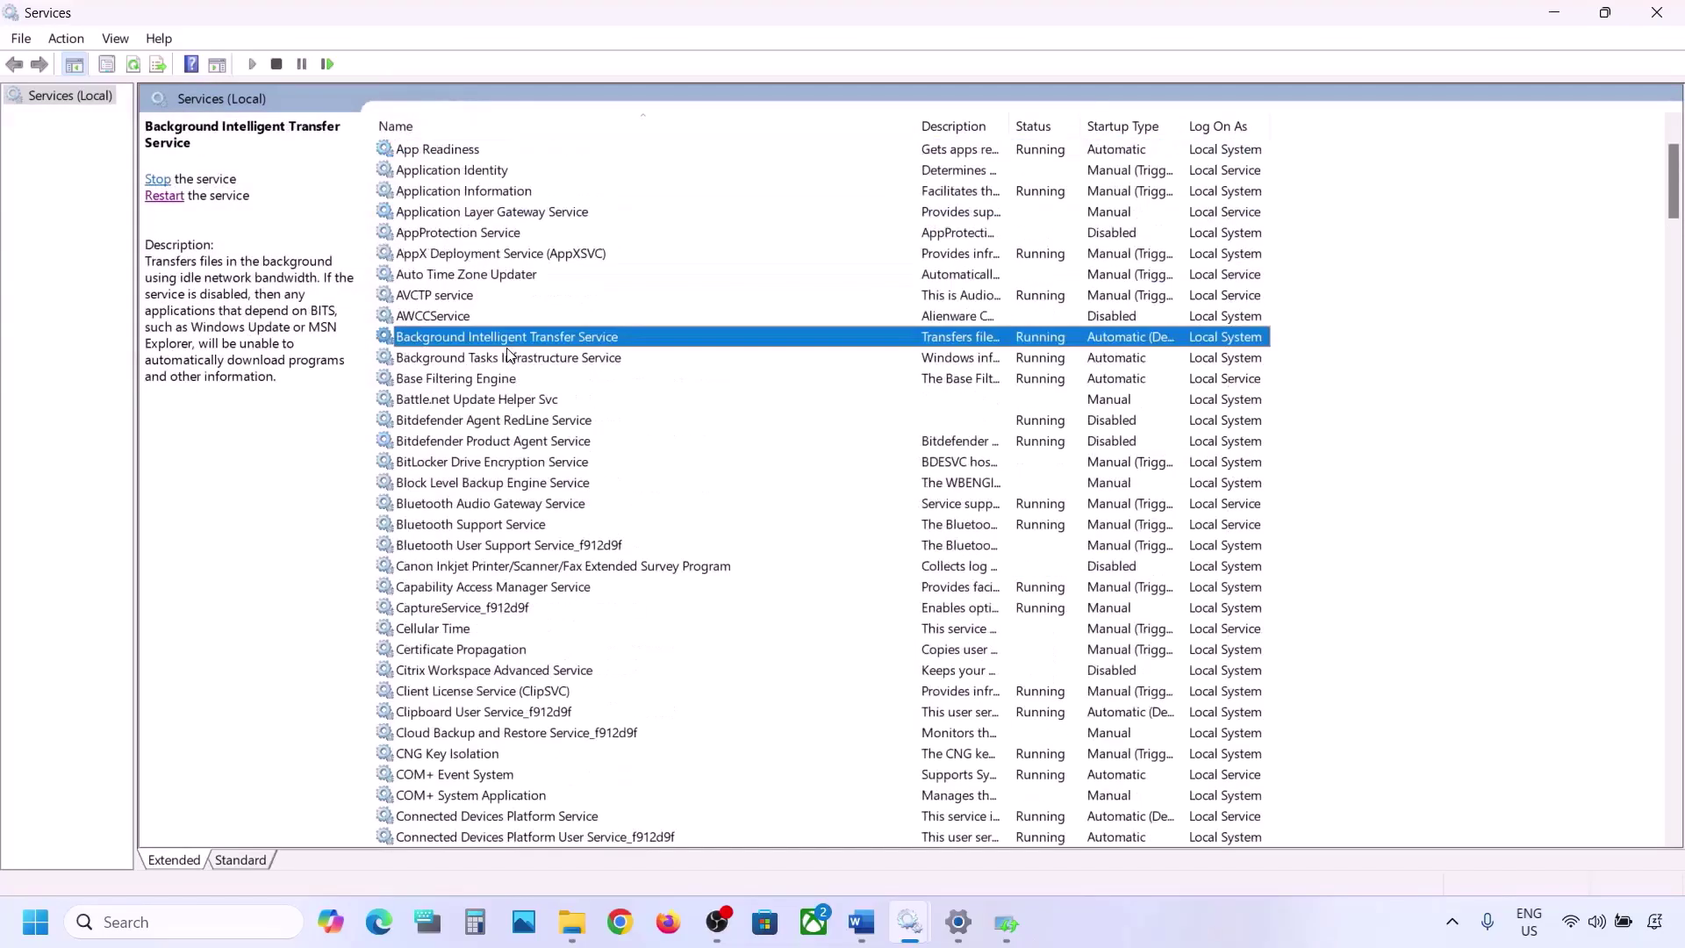
double_click(554, 342)
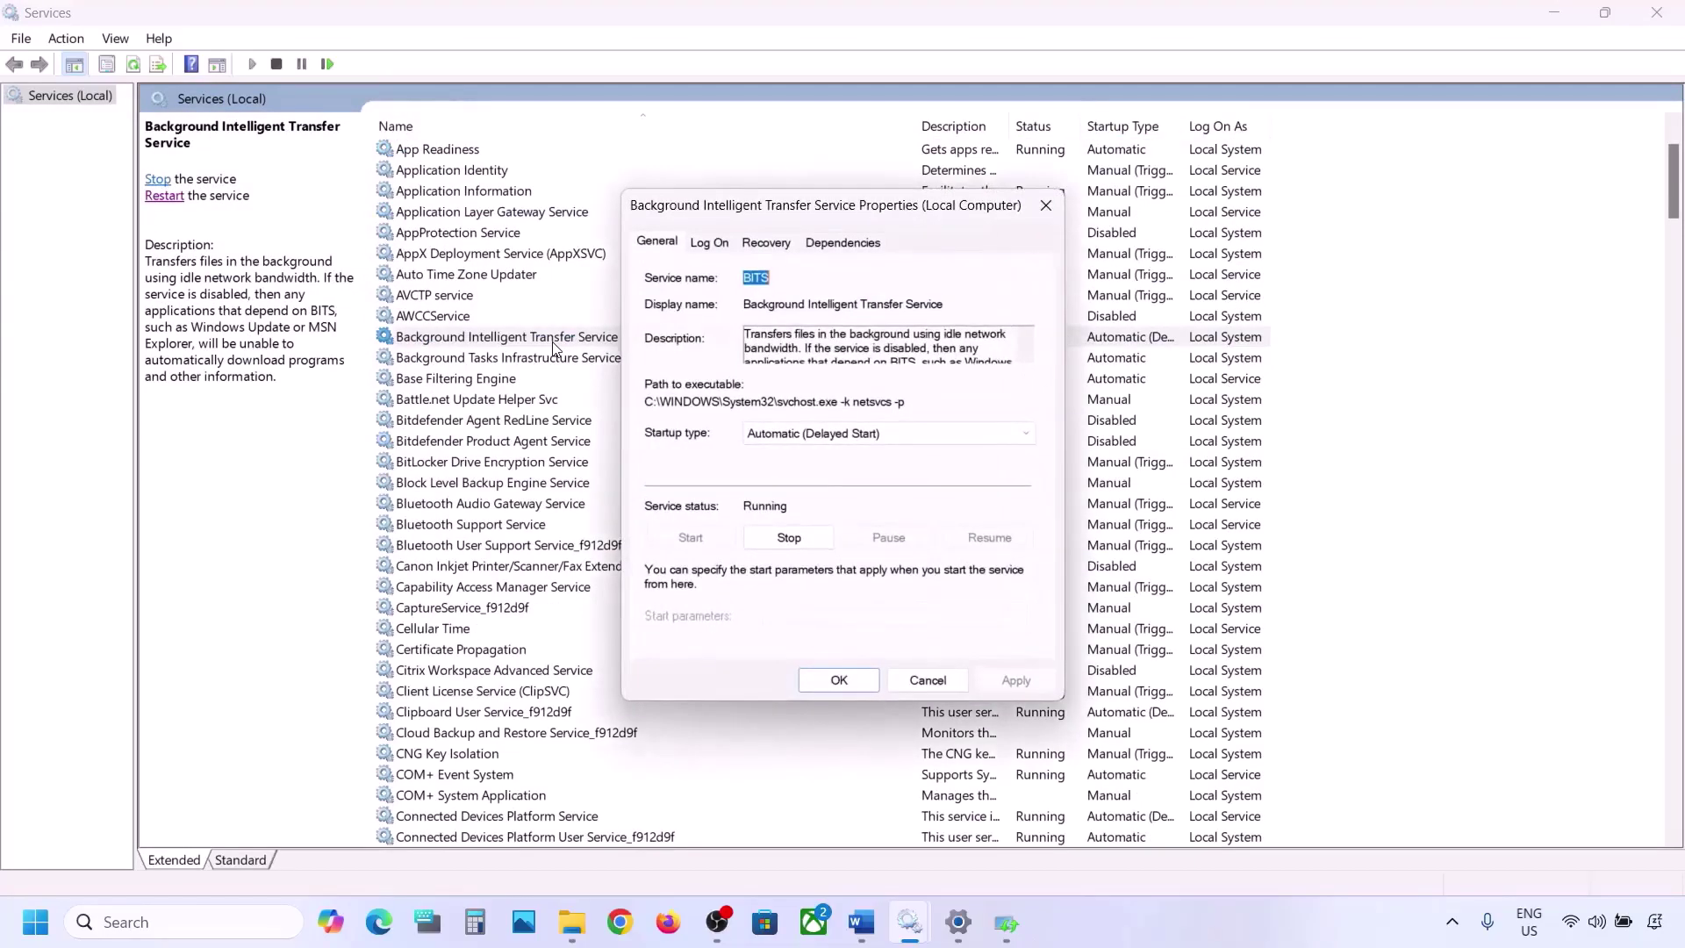
click(774, 433)
click(790, 455)
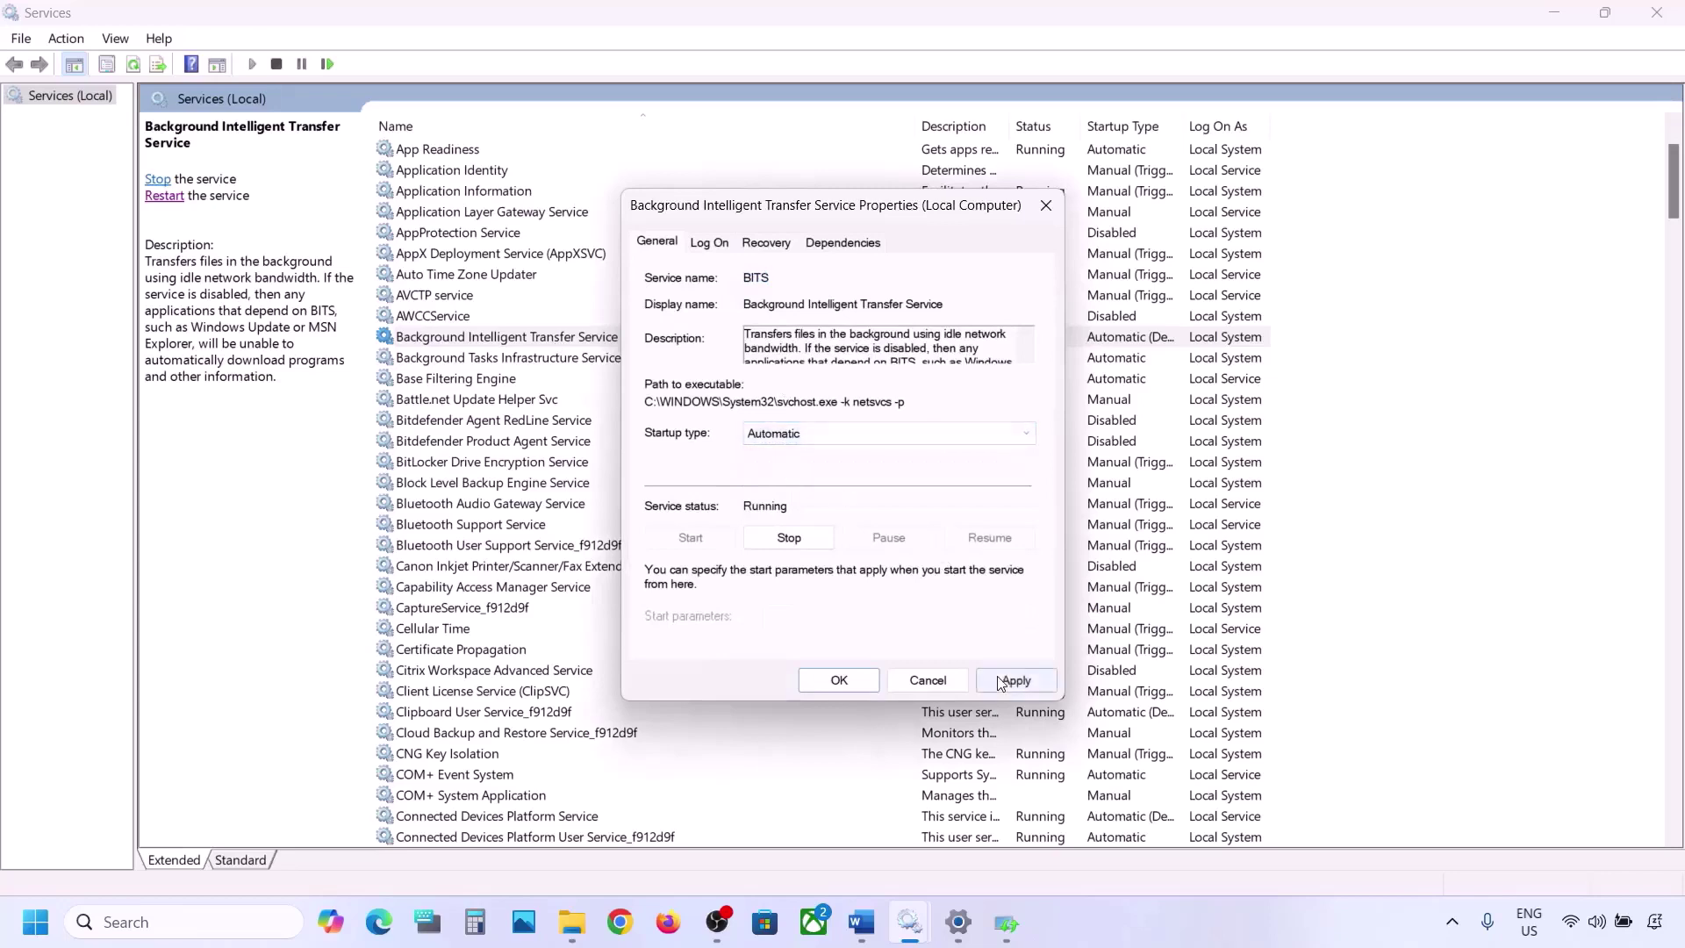
click(1001, 683)
click(839, 680)
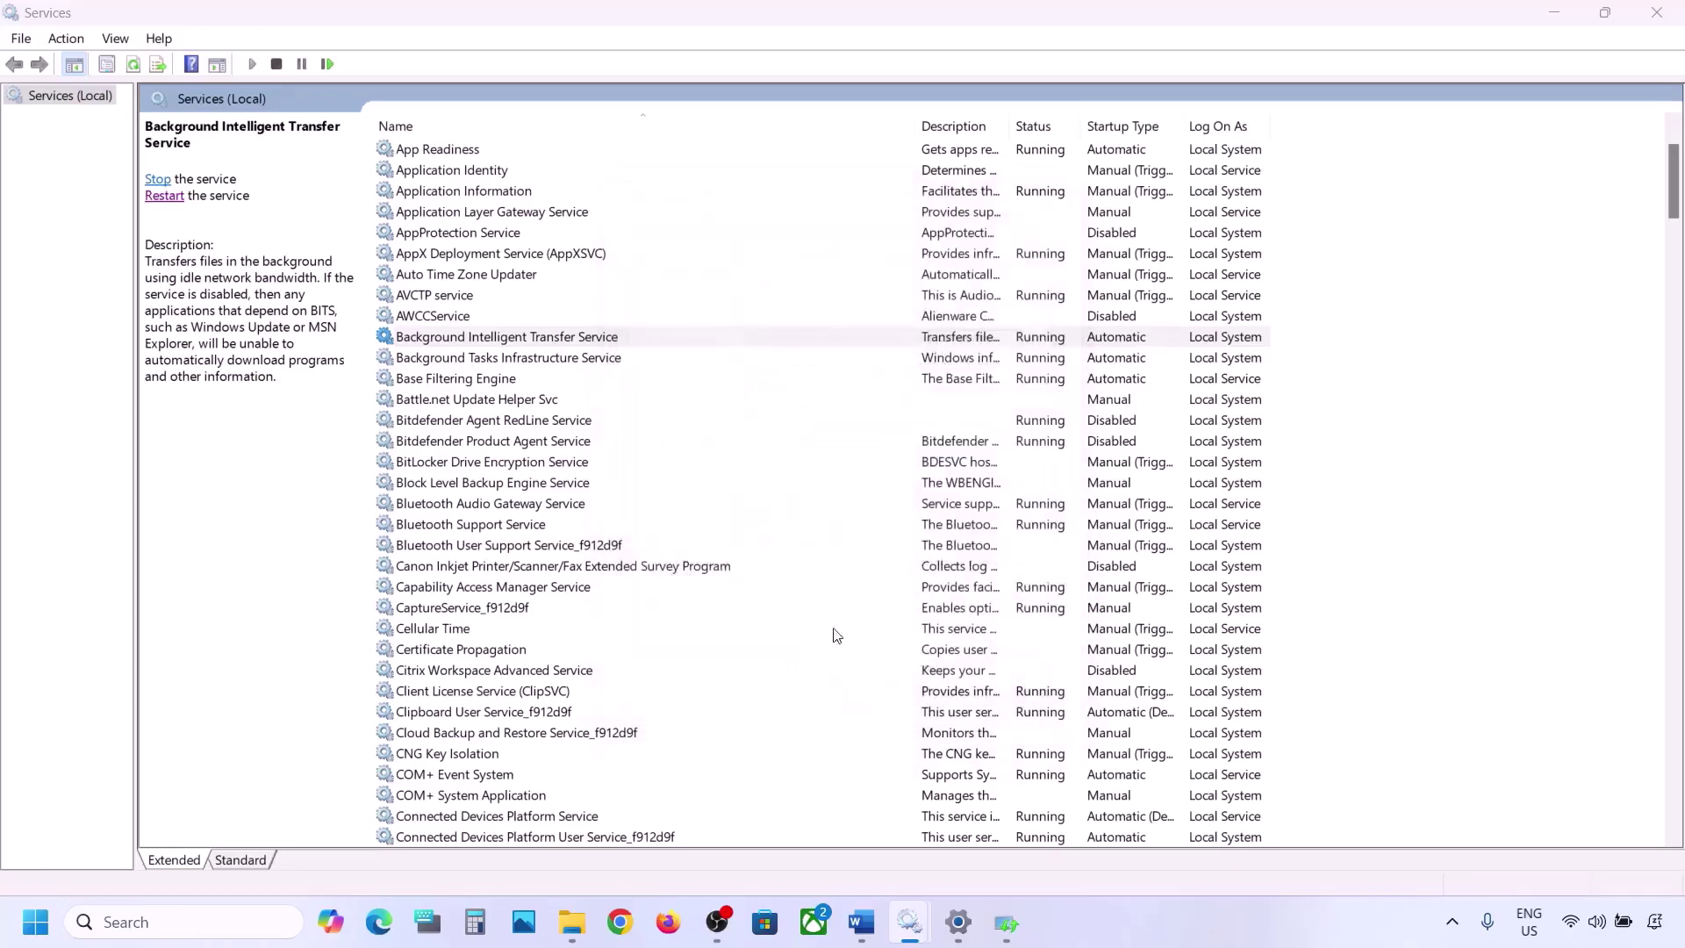
Restart the Background Intelligent Transfer Service.
right_click(518, 343)
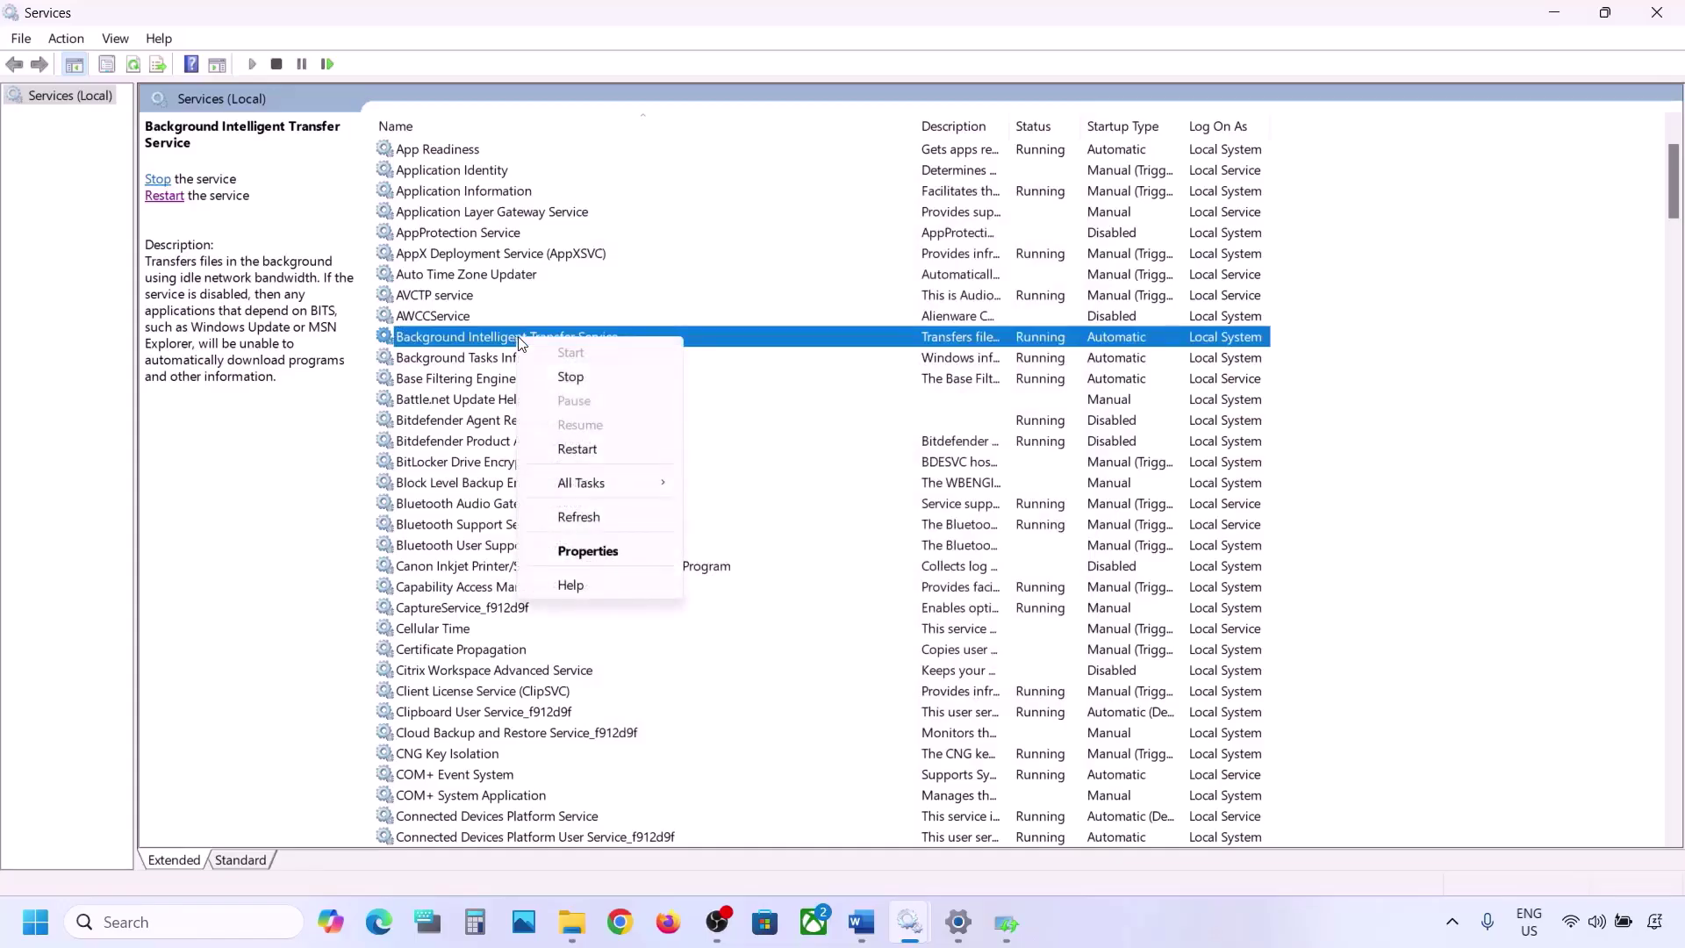
click(577, 450)
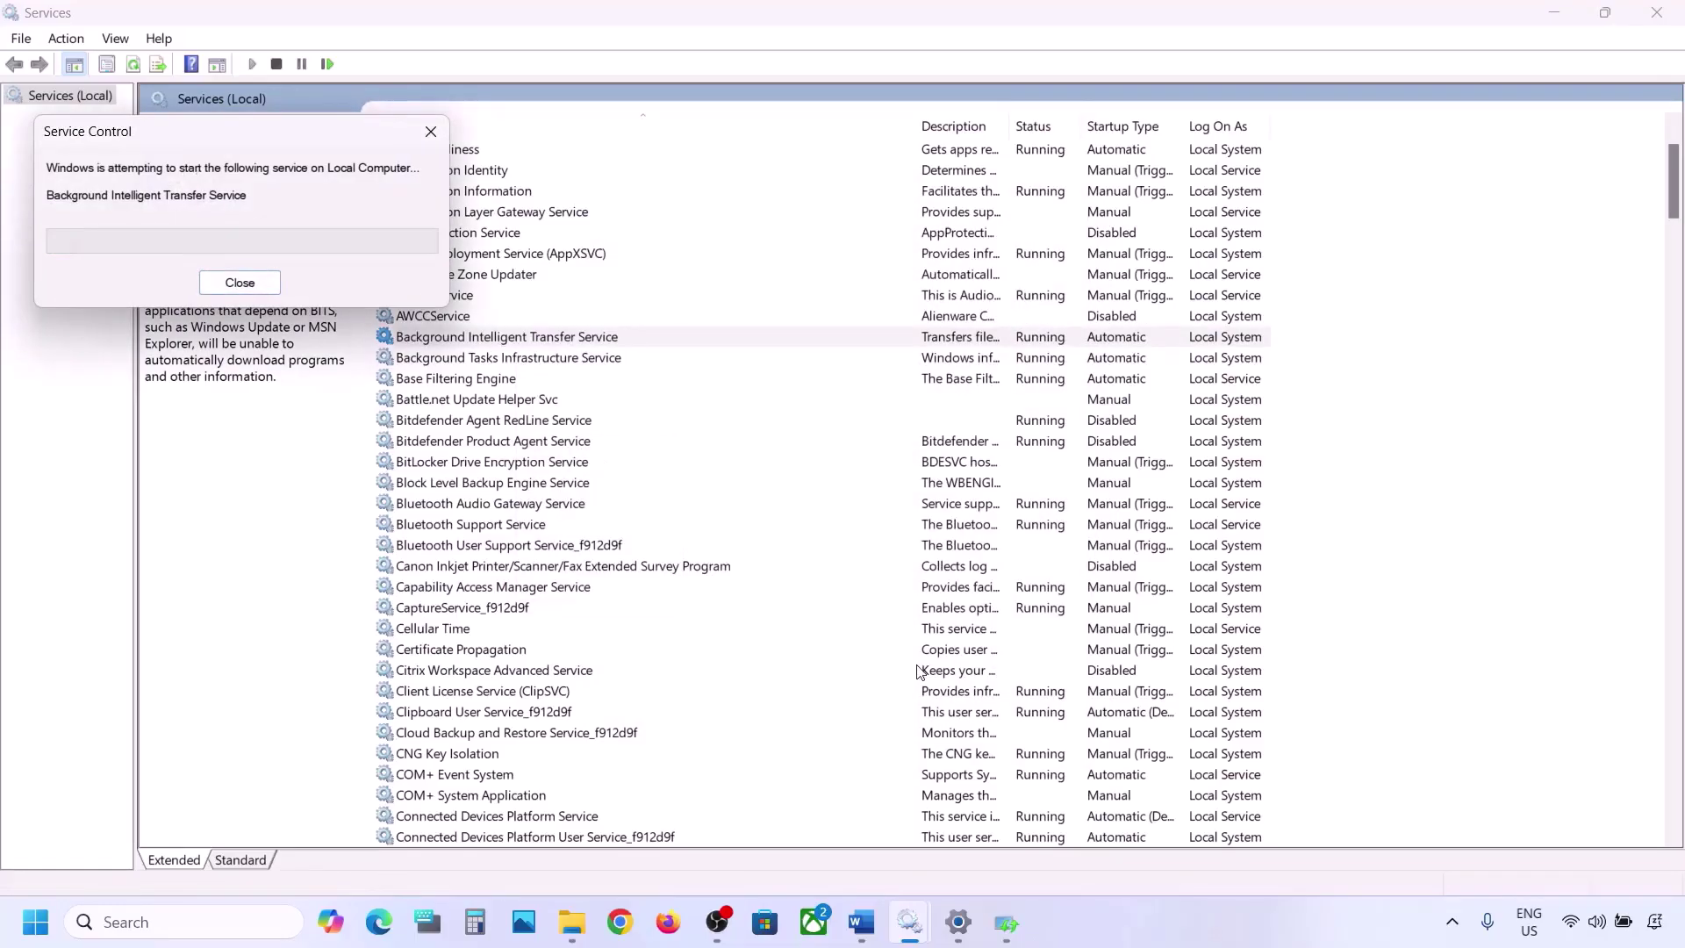
mouse_move(865, 927)
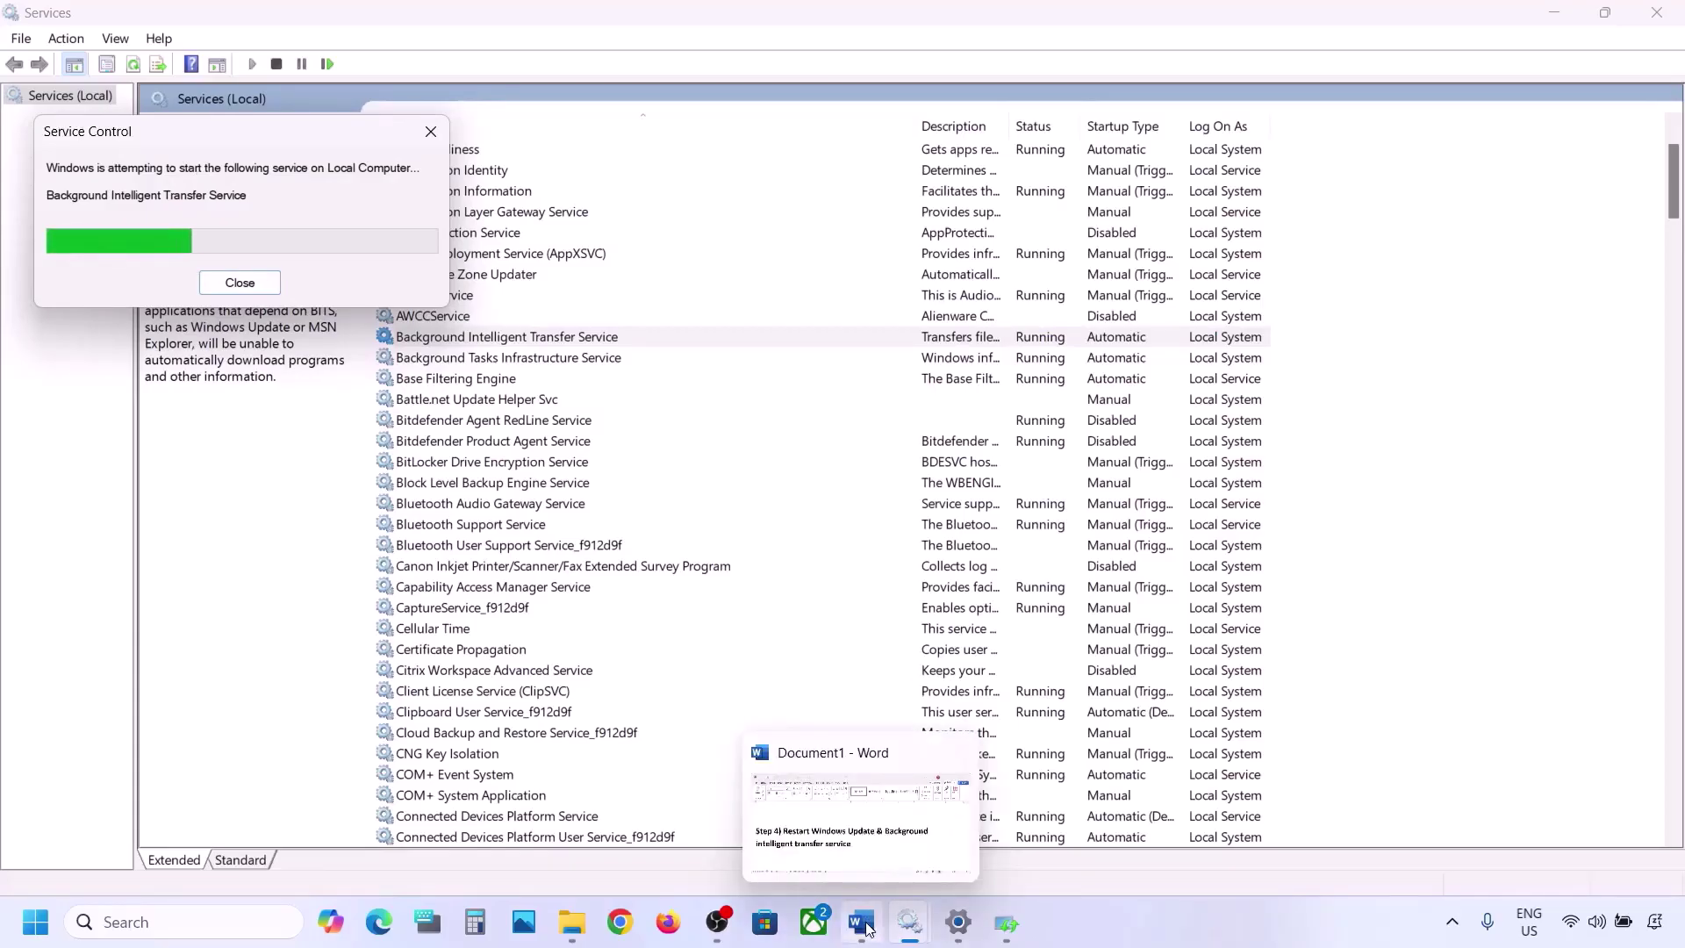
Copy the Windows 11 Installation Assistant link from the Word document and open that download page in Chrome.
click(866, 927)
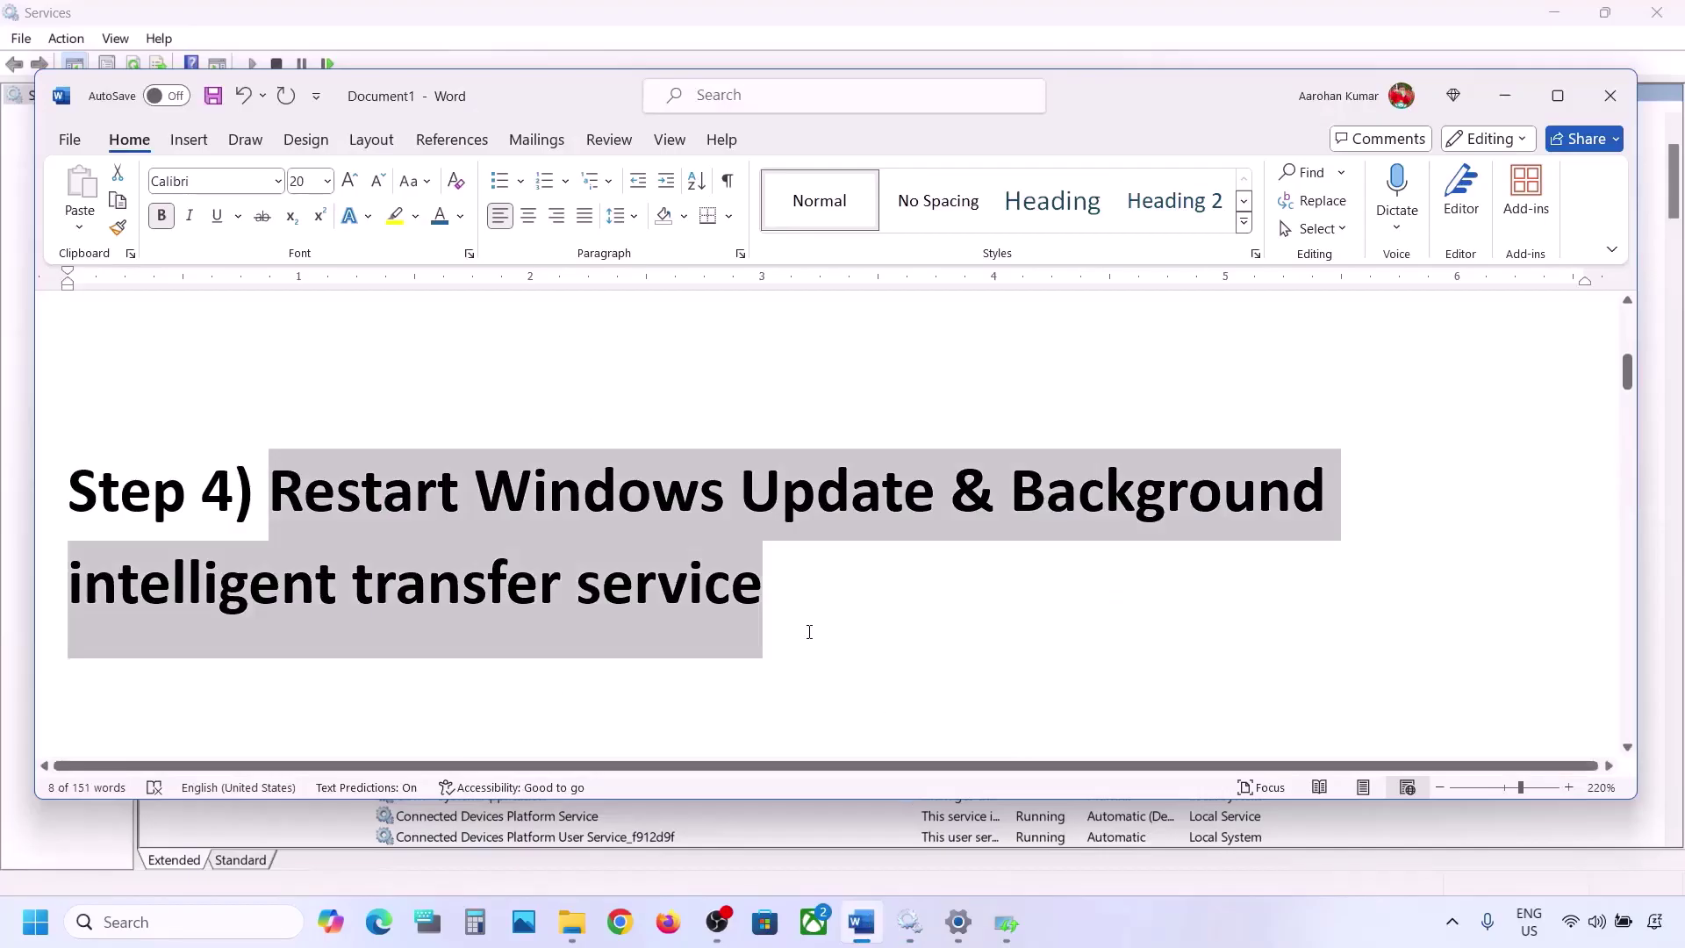
scroll(809, 632, down, 5)
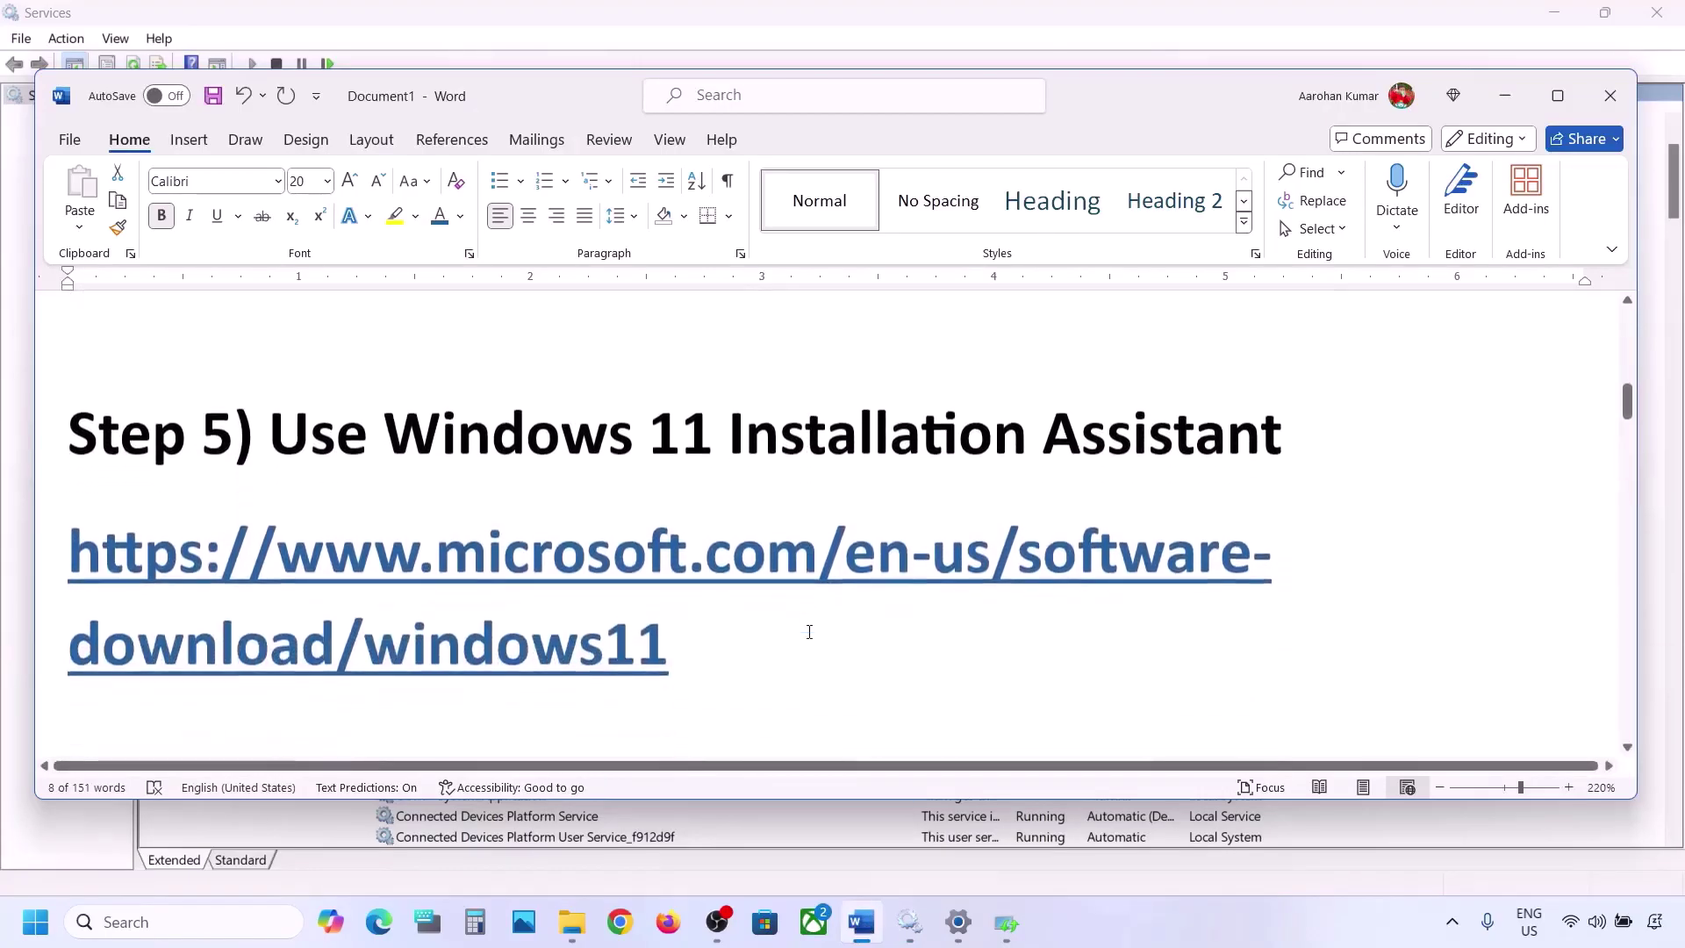
drag(699, 656, 70, 561)
right_click(71, 561)
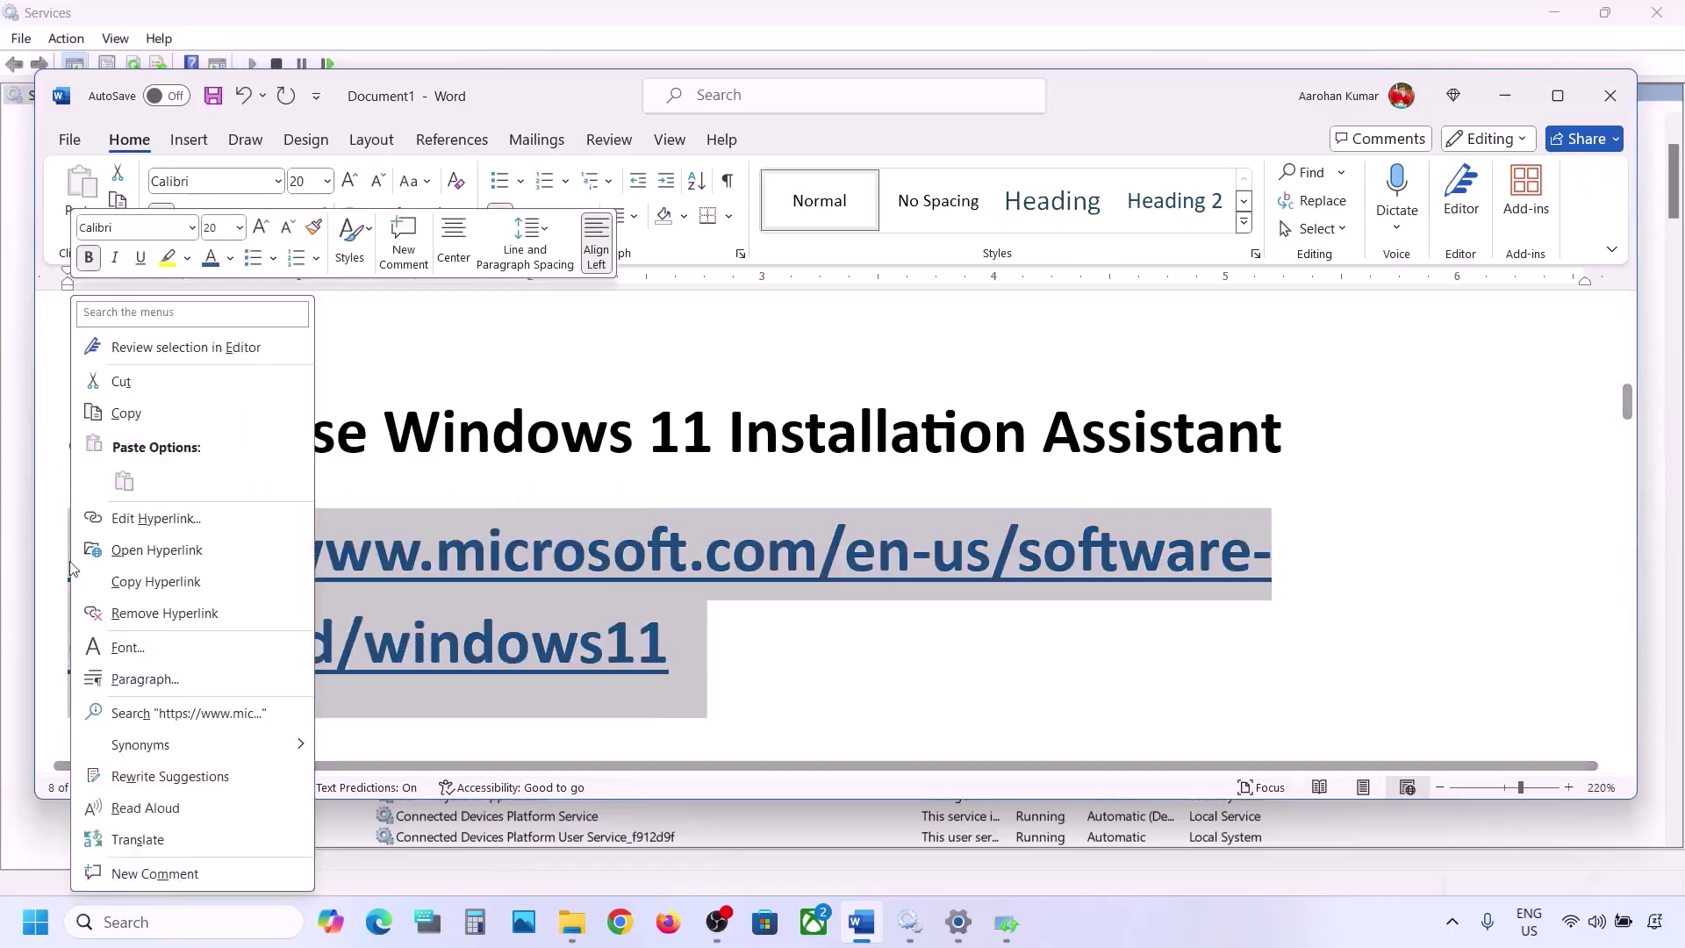
click(167, 410)
click(619, 922)
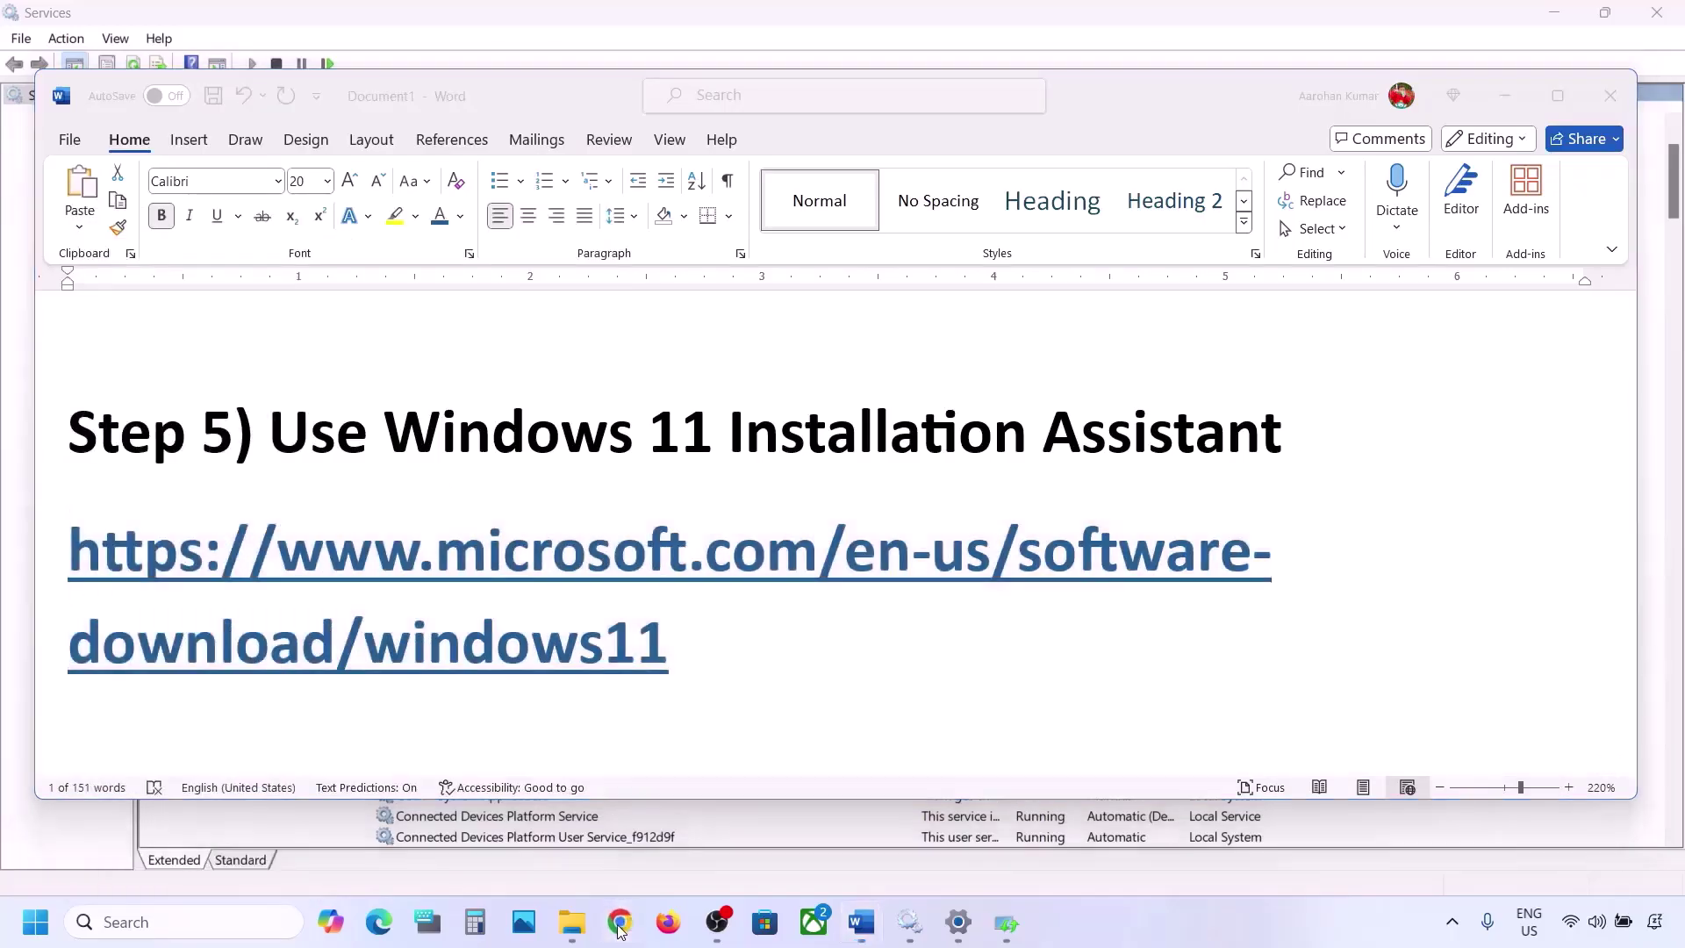
key(ctrl+v)
key(Return)
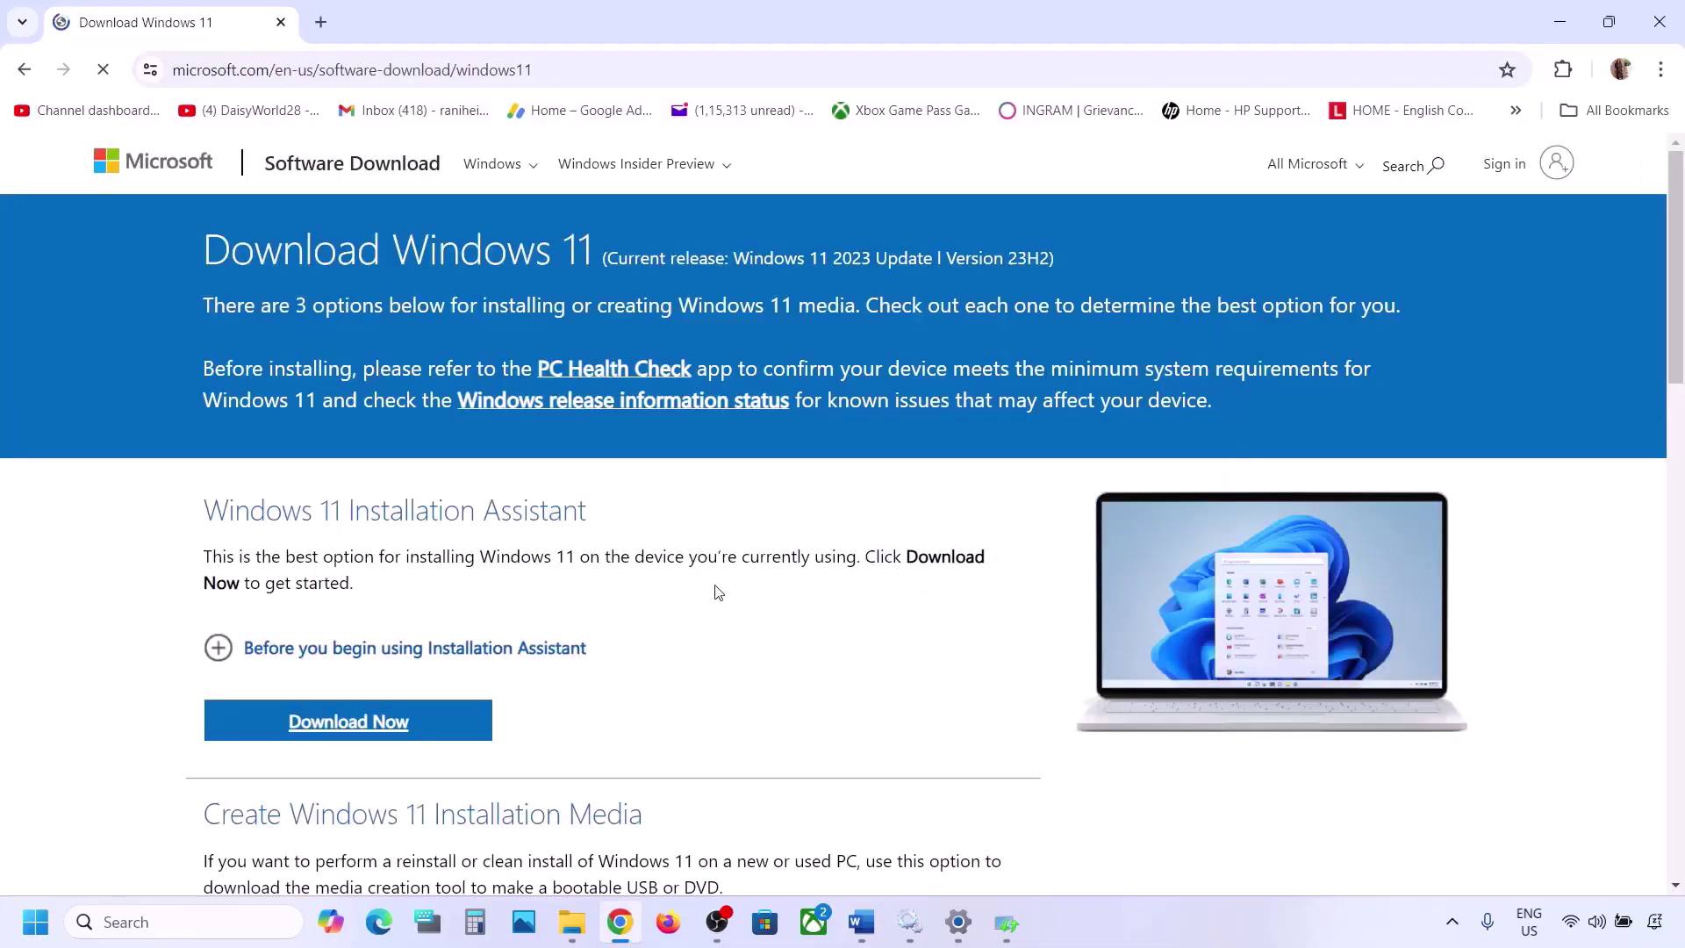
Download and run the Windows 11 Installation Assistant, and minimize its window after the version check.
scroll(717, 592, down, 1)
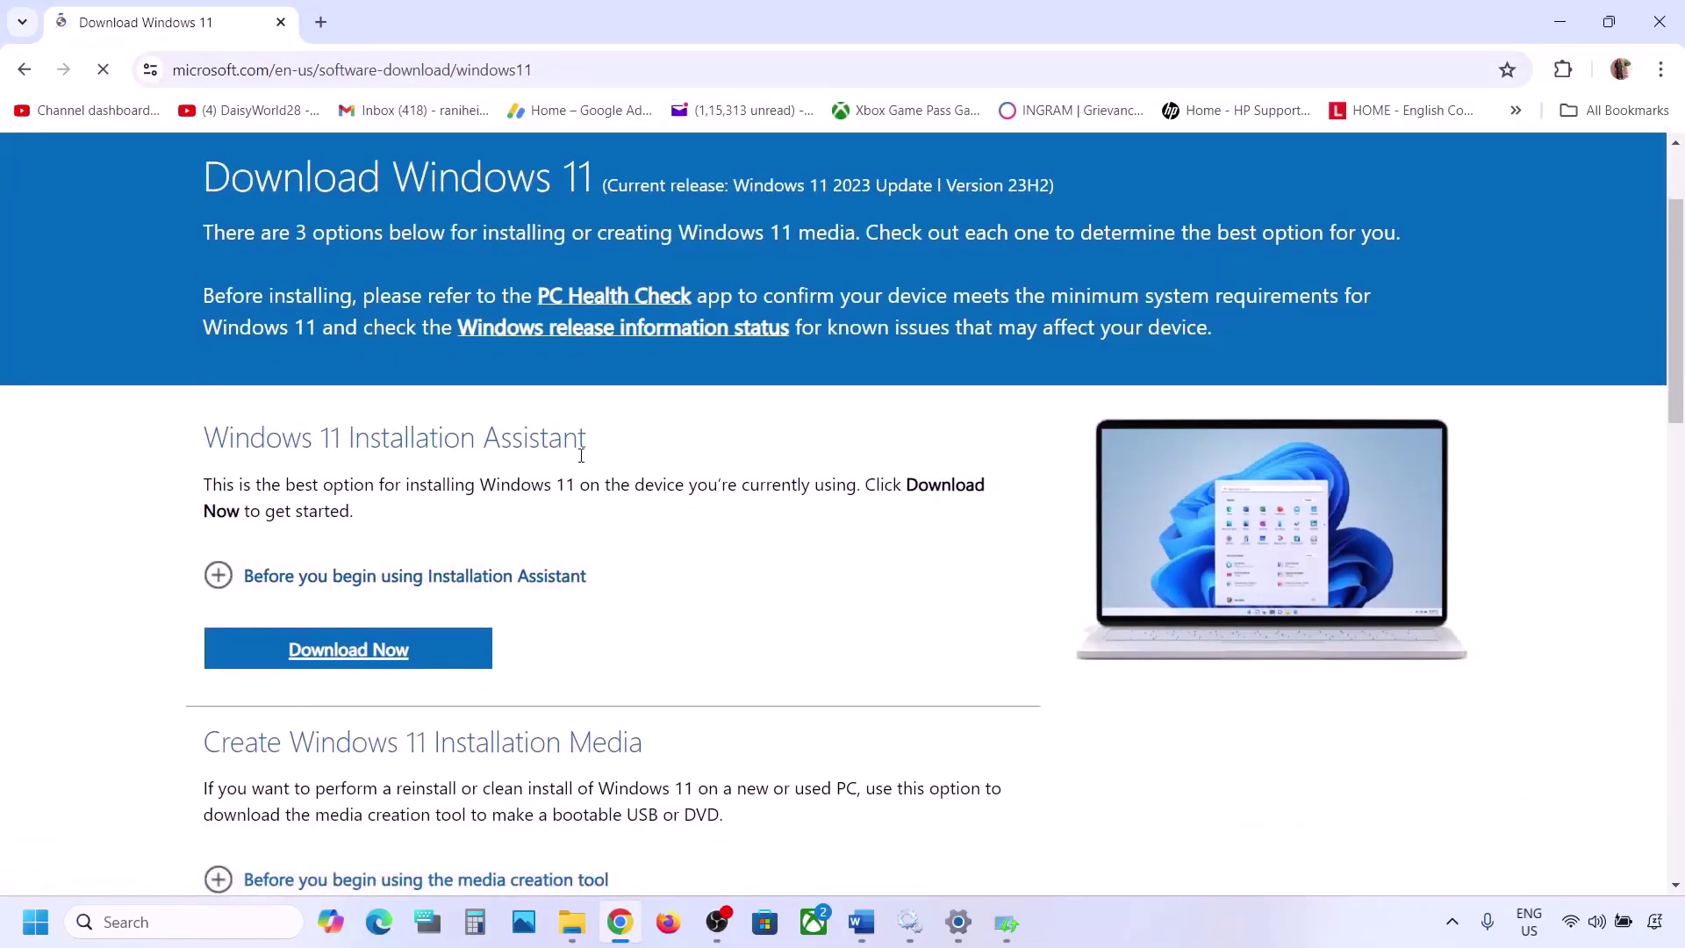
click(358, 649)
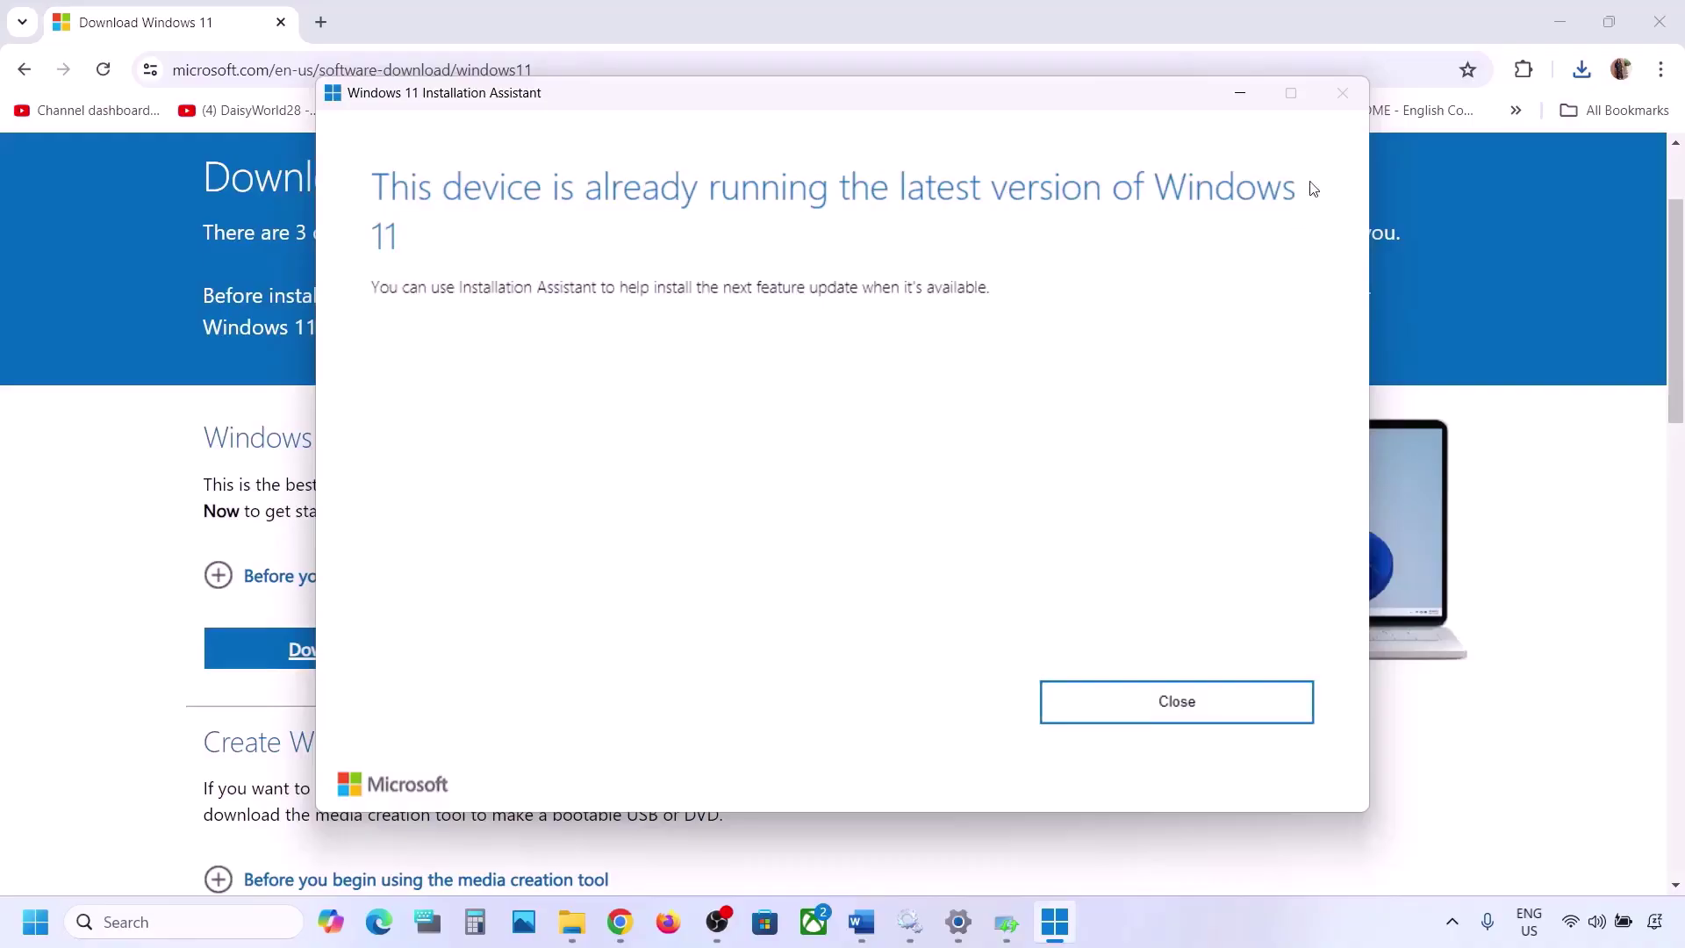
click(1251, 96)
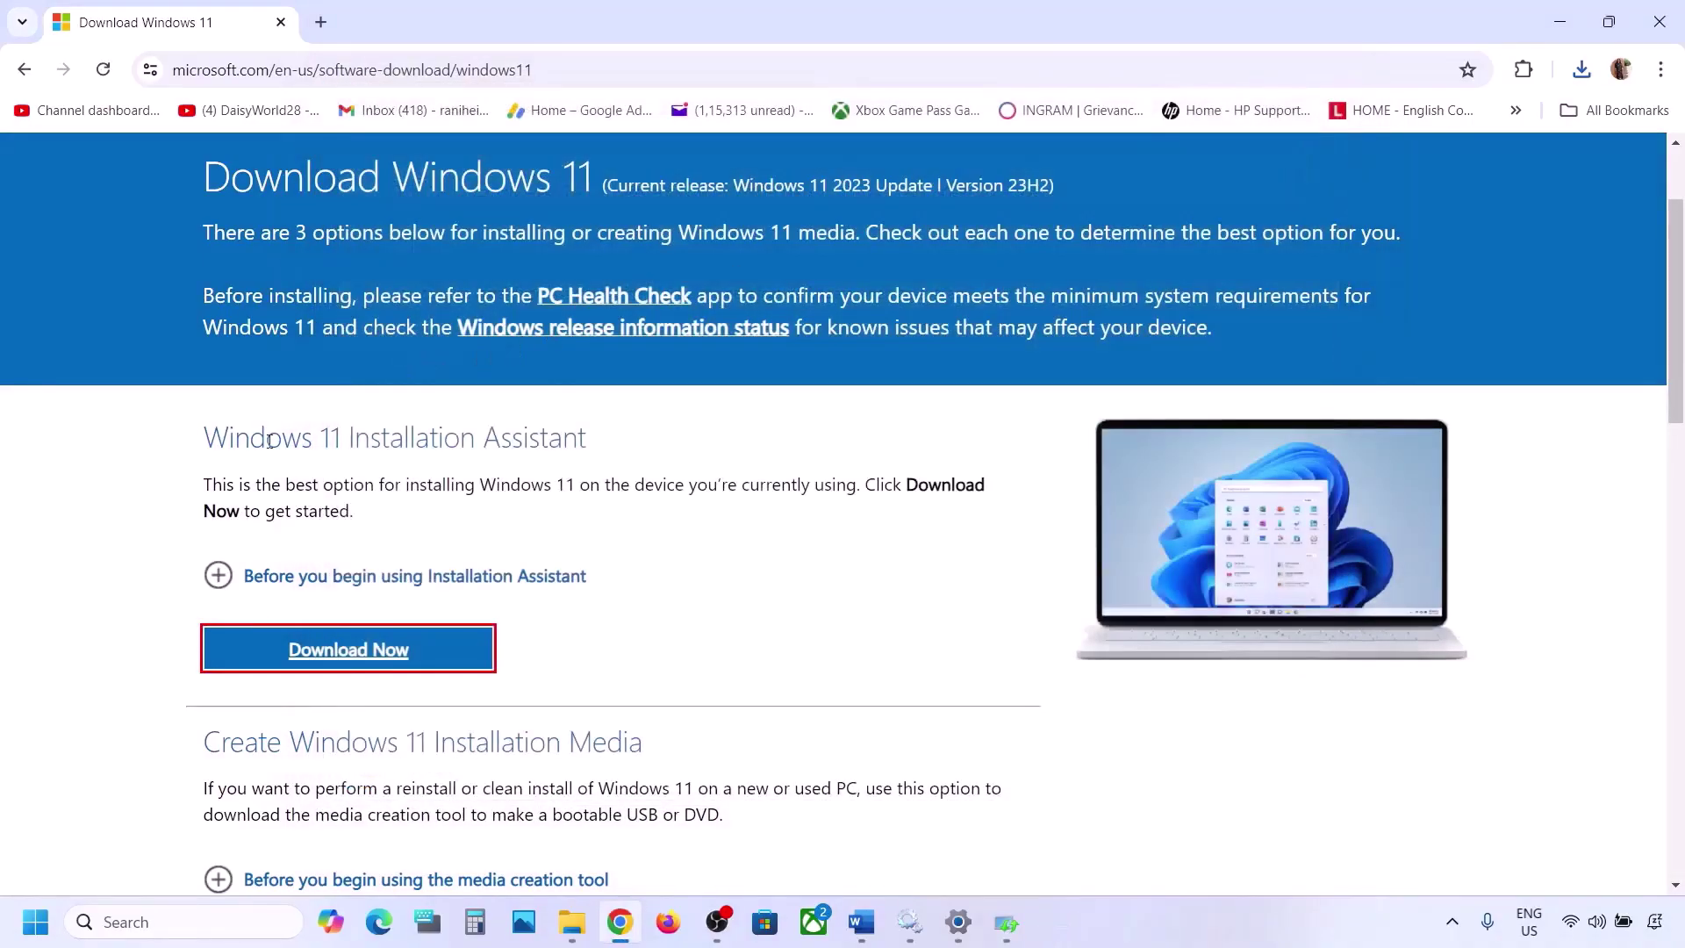
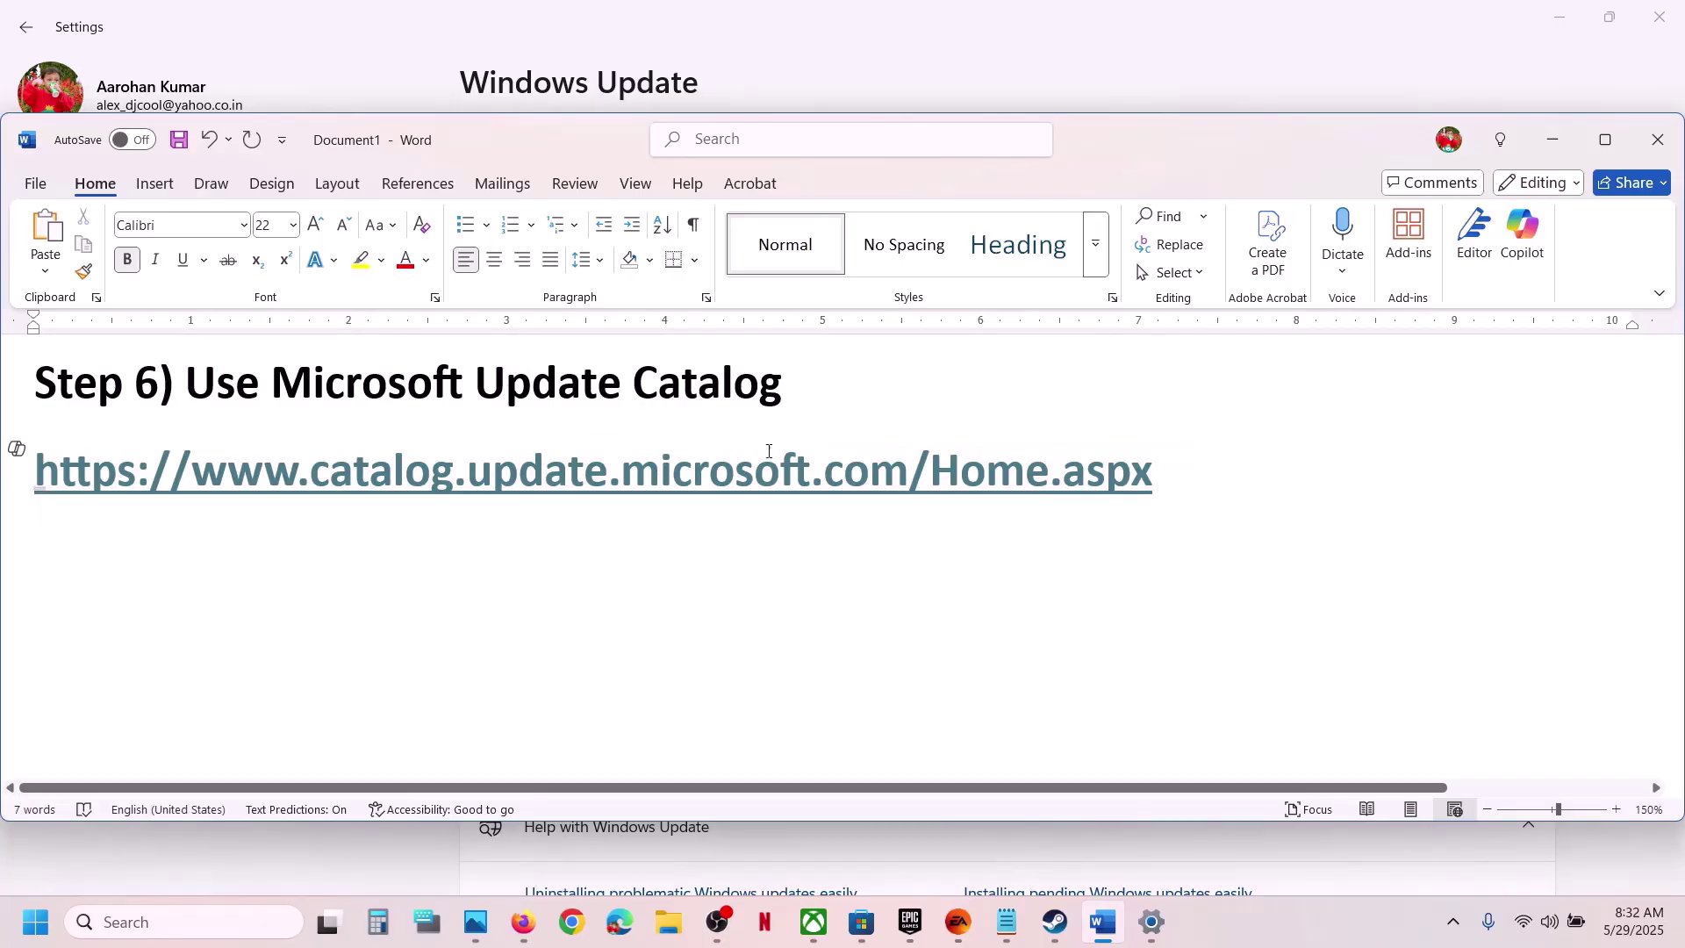
Copy the Microsoft Update Catalog link from the Word document, open it in Chrome and search the catalog for KB5058499.
drag(769, 451, 726, 628)
key(ctrl+c)
click(572, 921)
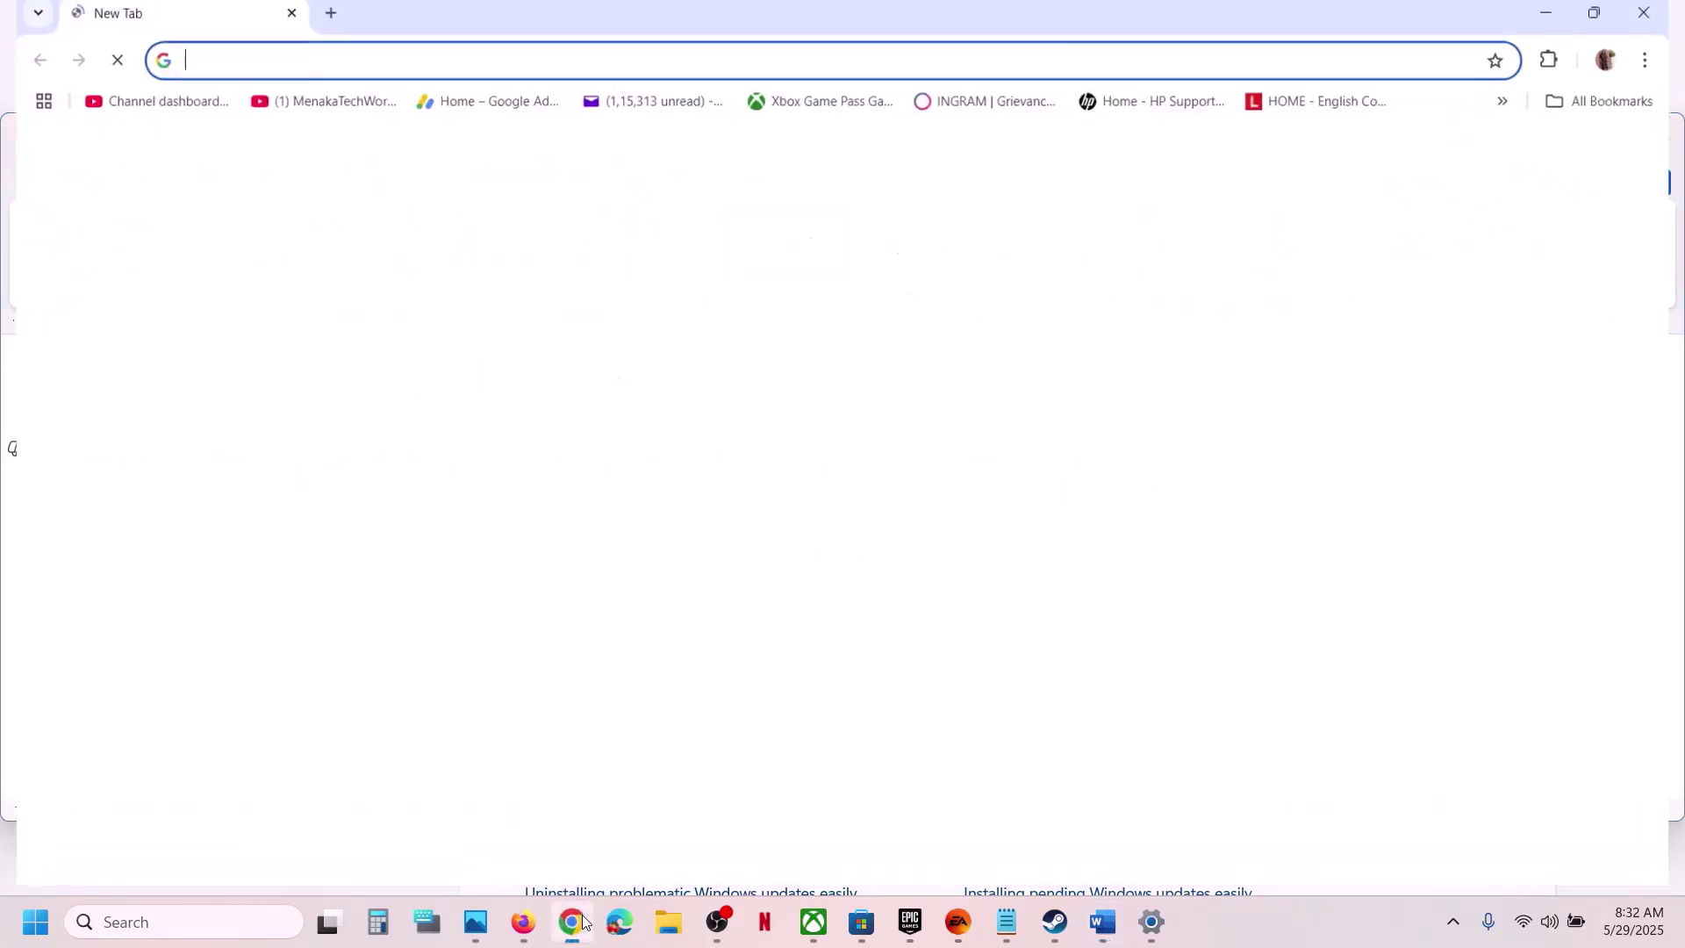
key(ctrl+v)
key(Return)
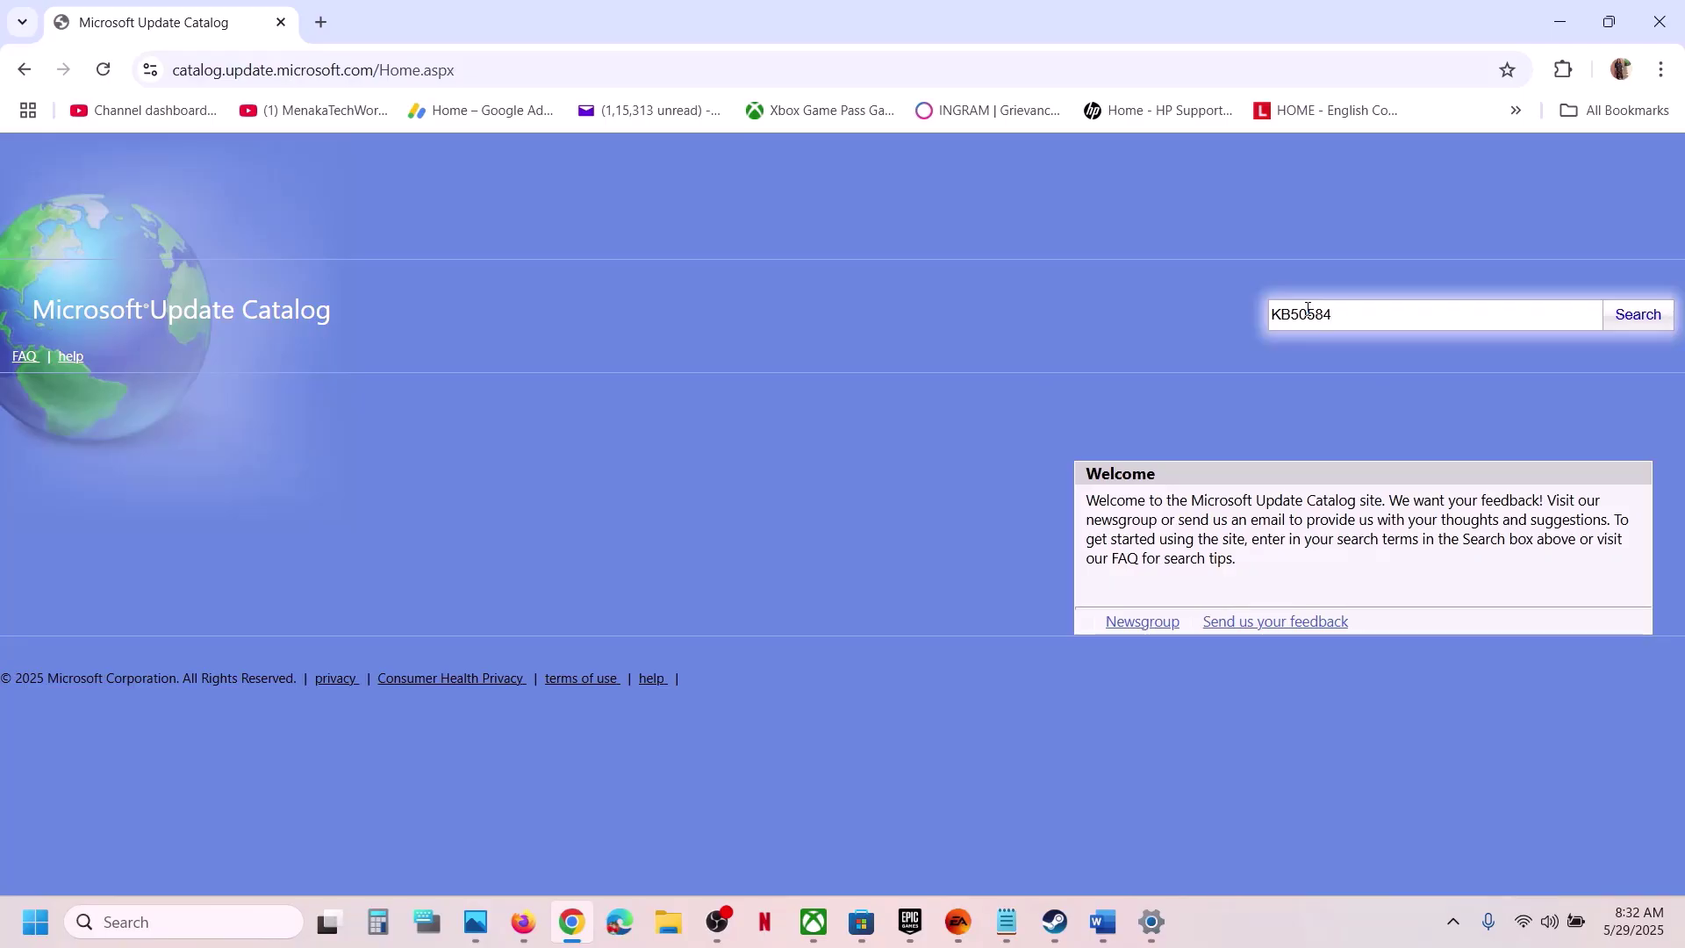
key(Return)
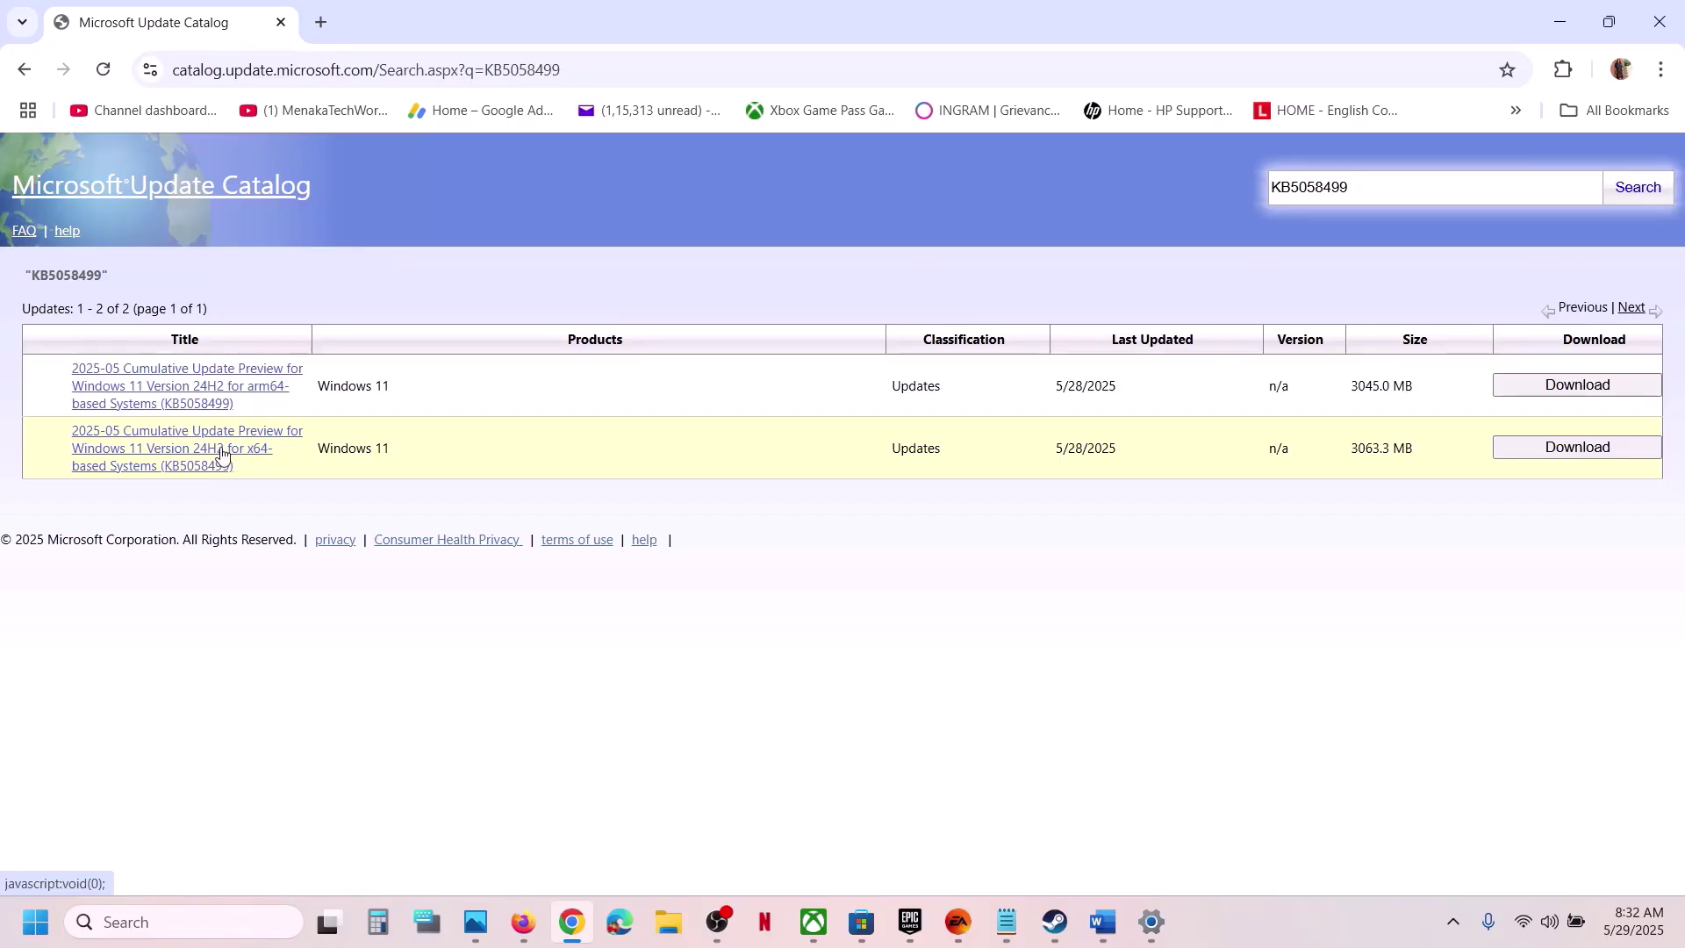
Check the PC's system type on the System About page in Settings and return to the catalog results.
key(alt+Tab)
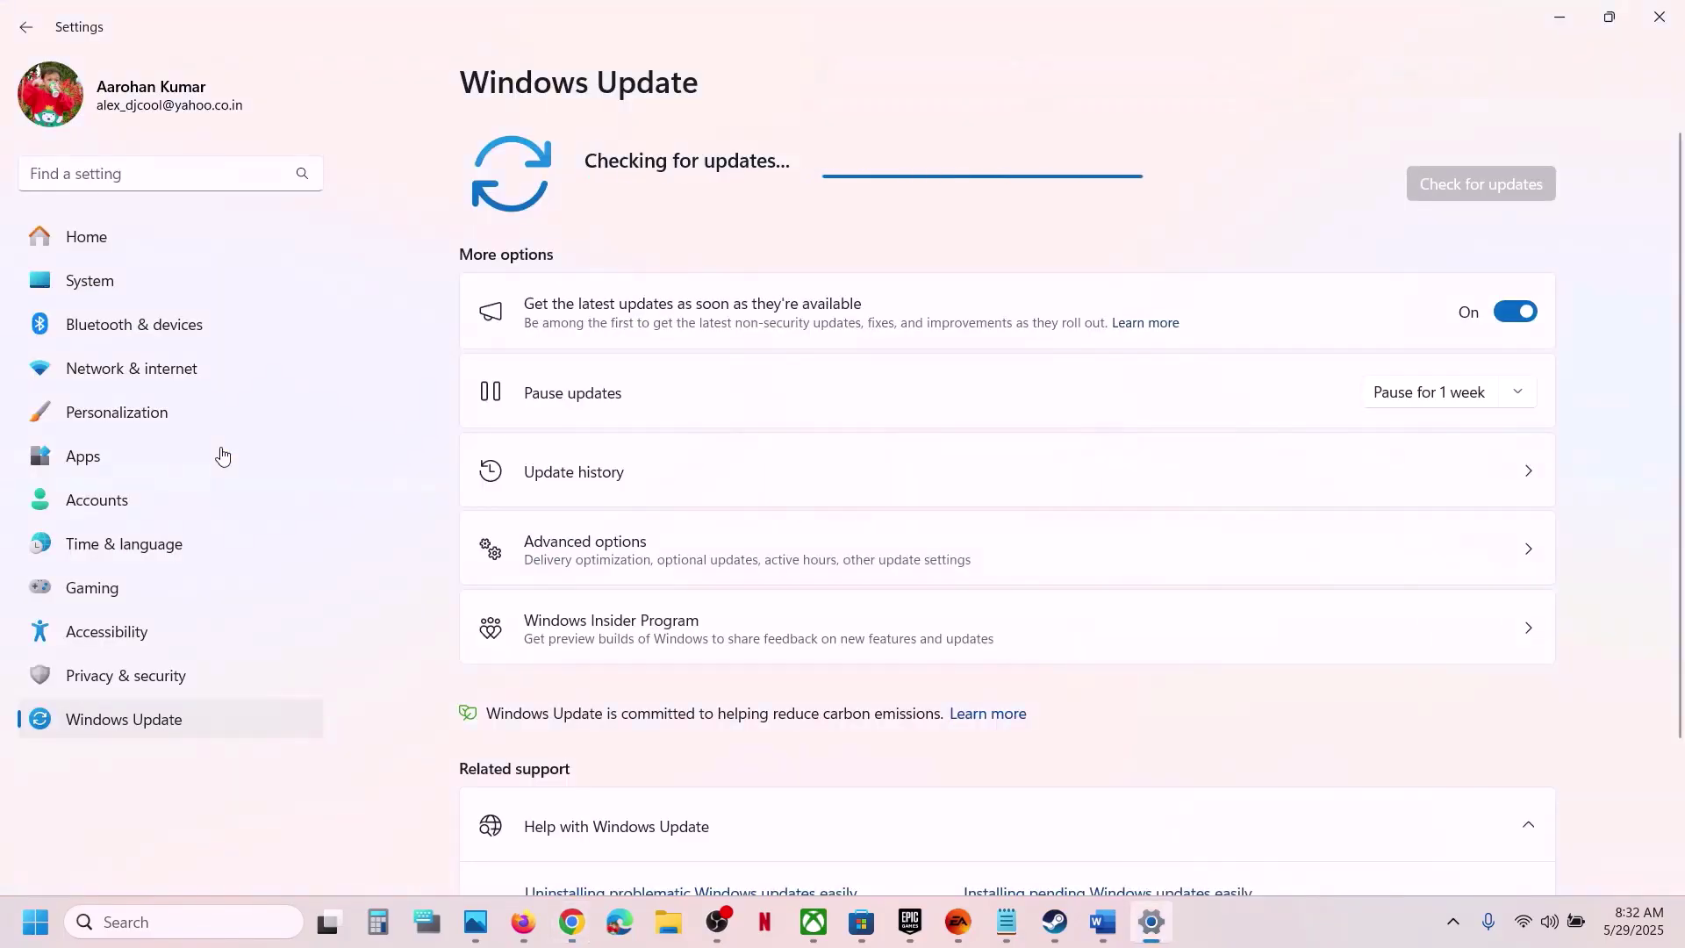
click(105, 277)
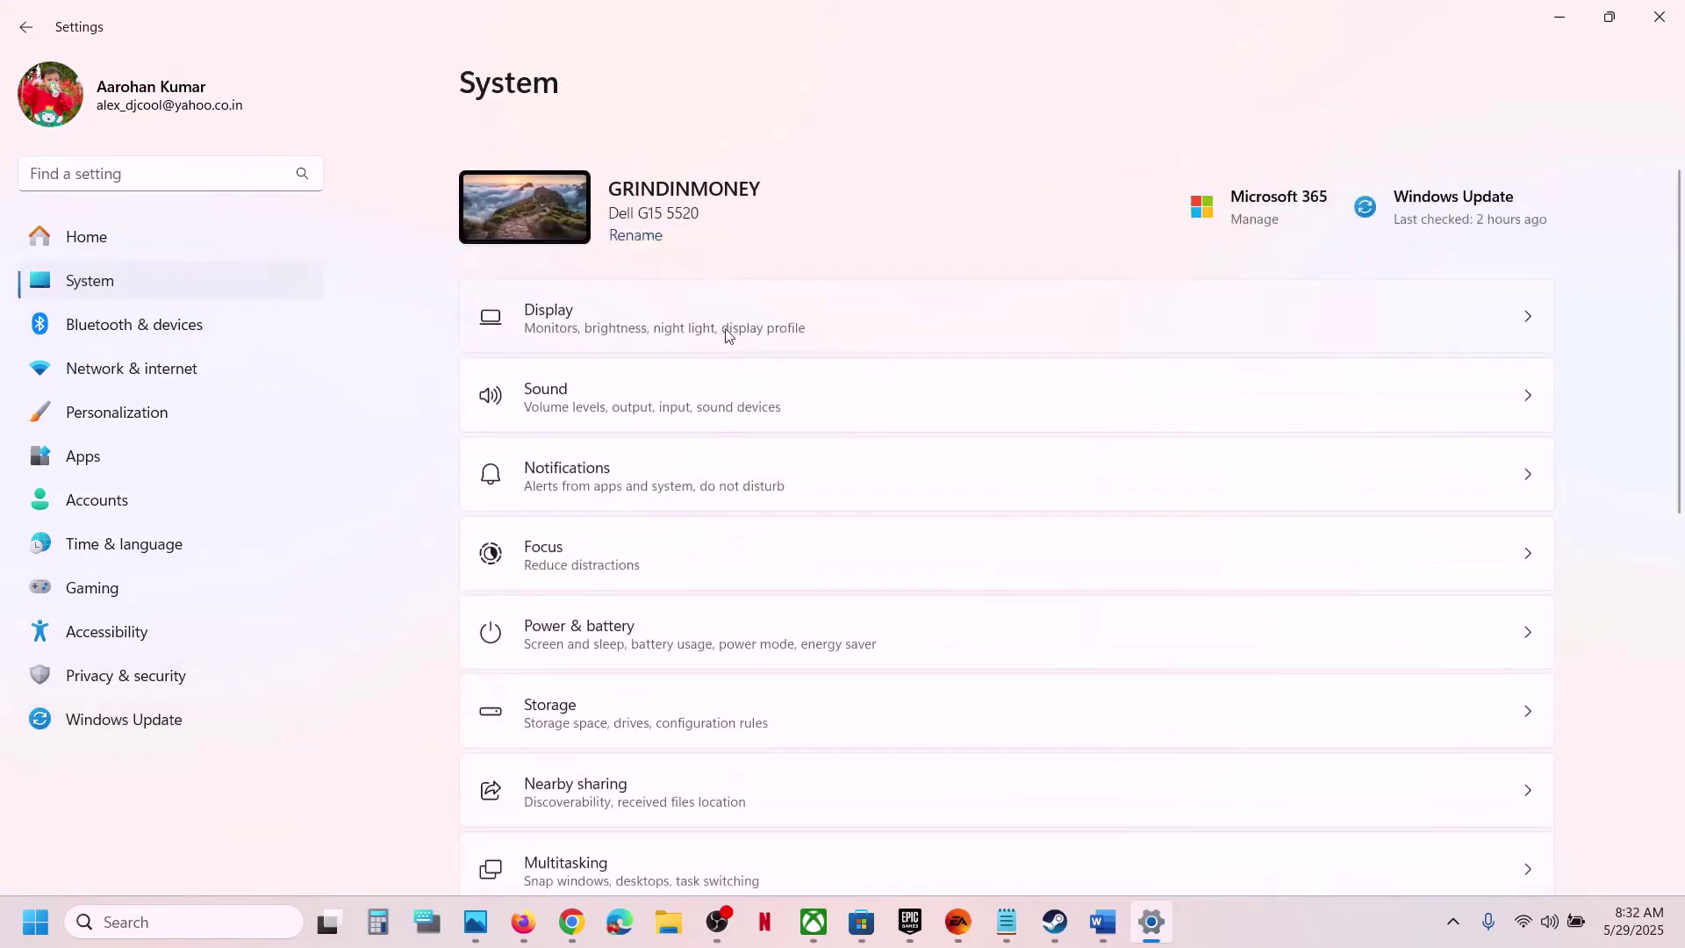
scroll(760, 642, down, 10)
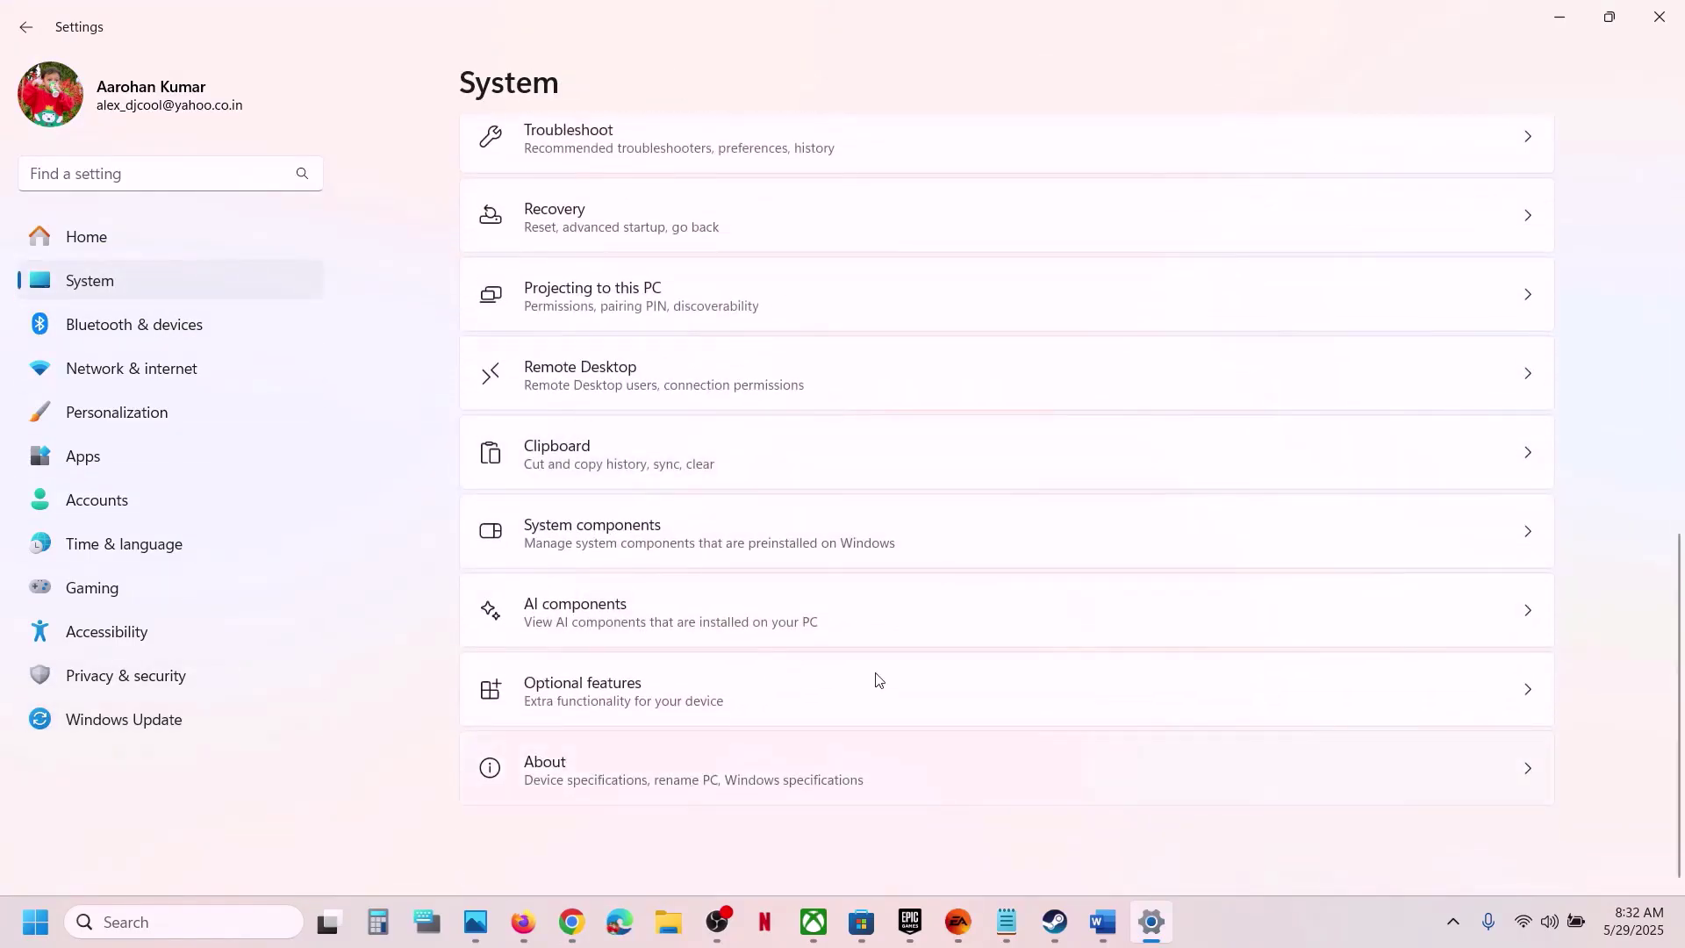
click(772, 765)
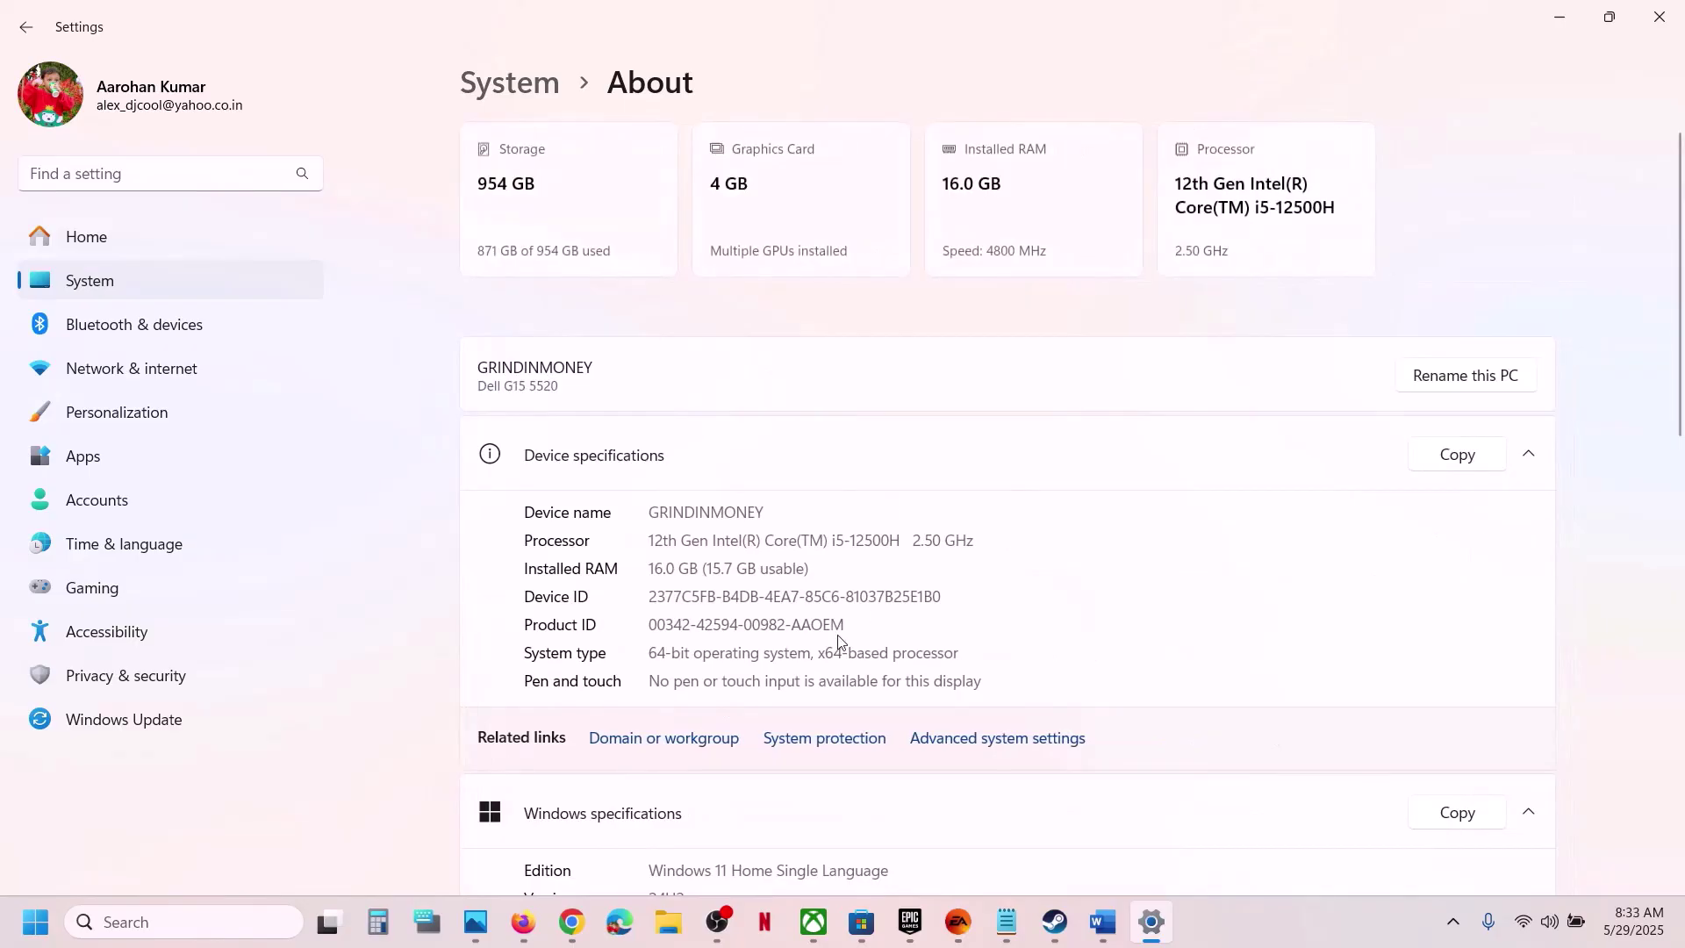
drag(689, 653, 959, 654)
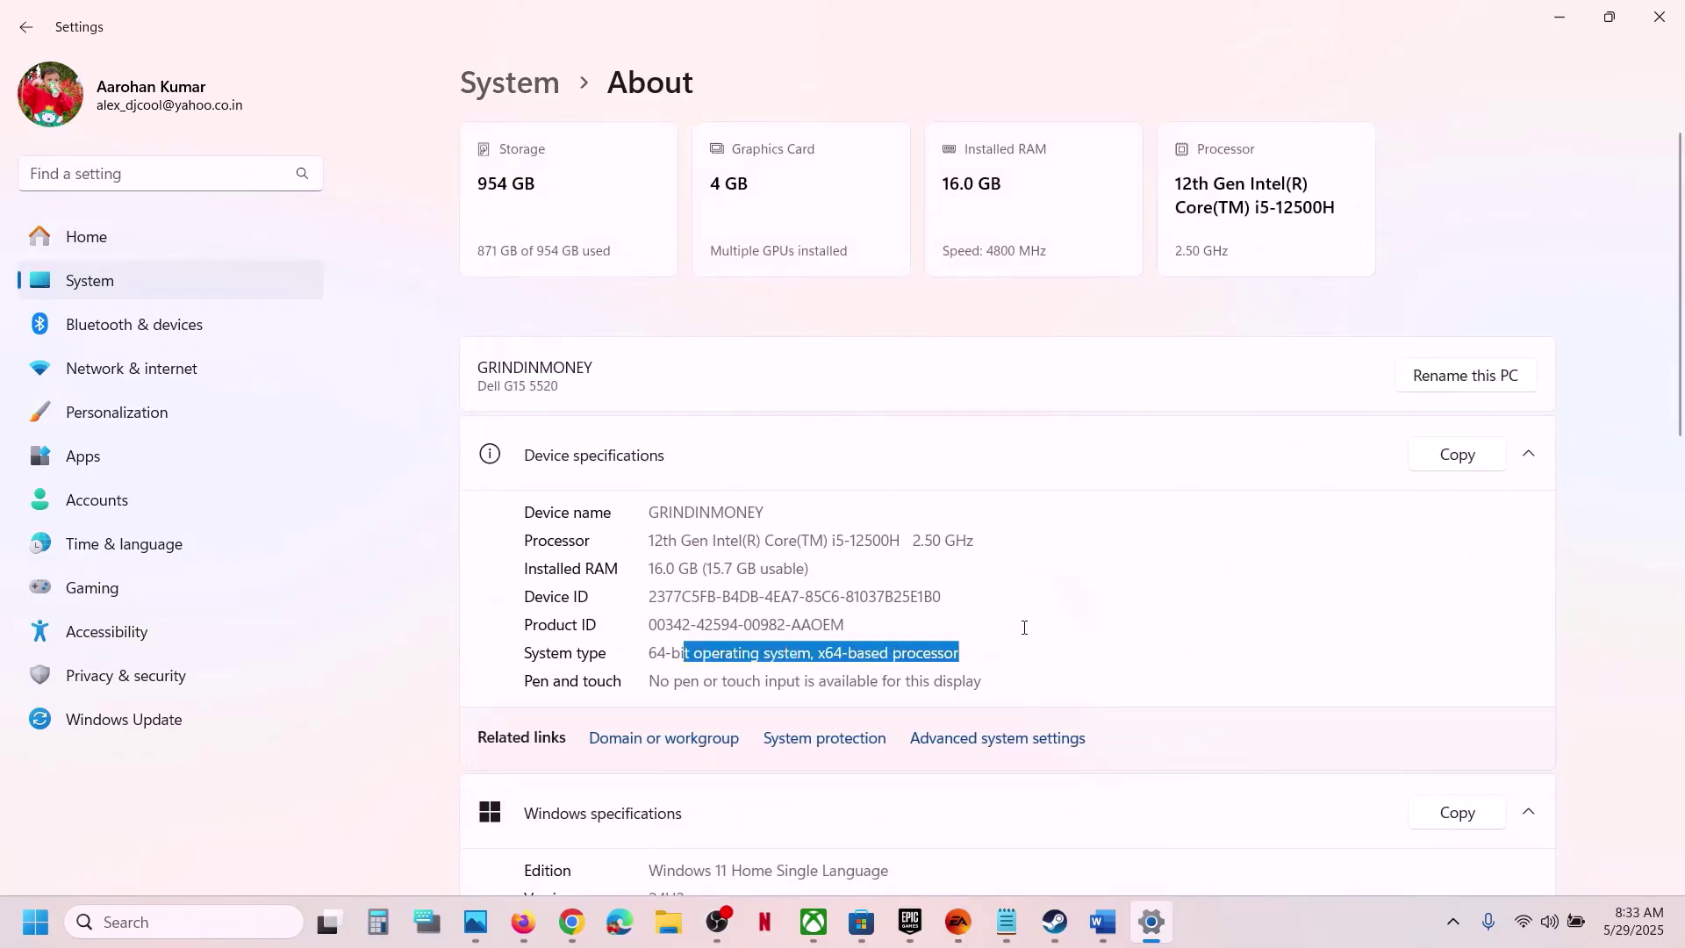
click(1551, 31)
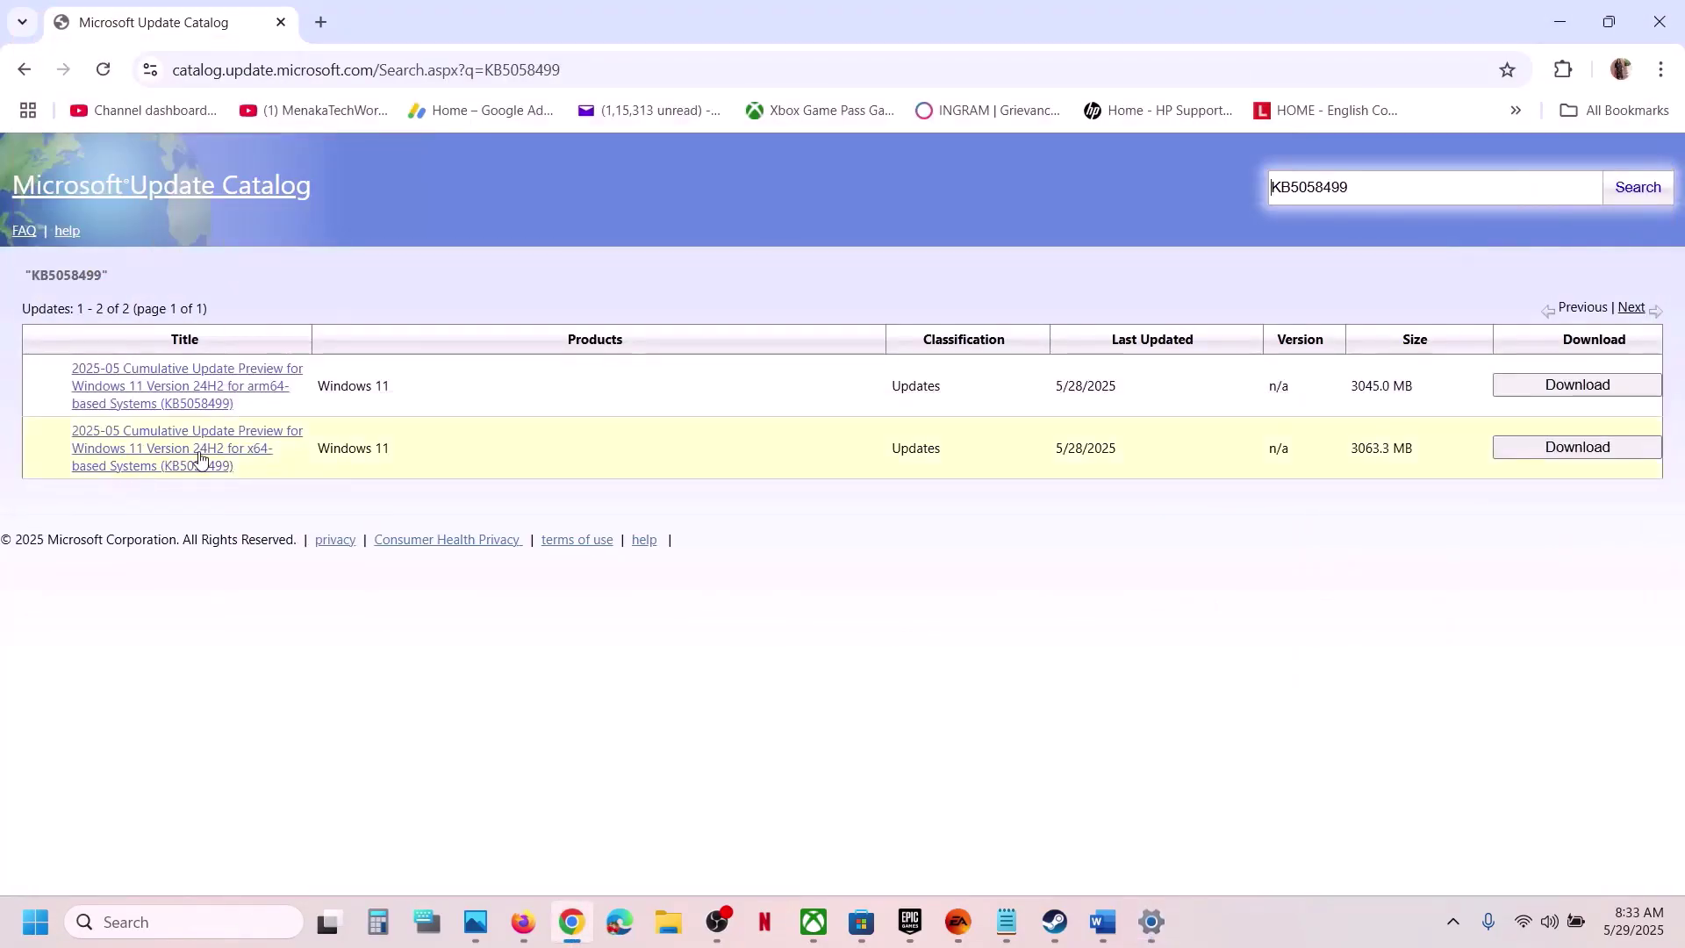
Download the windows11.0-kb5058499-x64 .msu file of the 24H2 cumulative update preview for x64-based systems.
click(1549, 456)
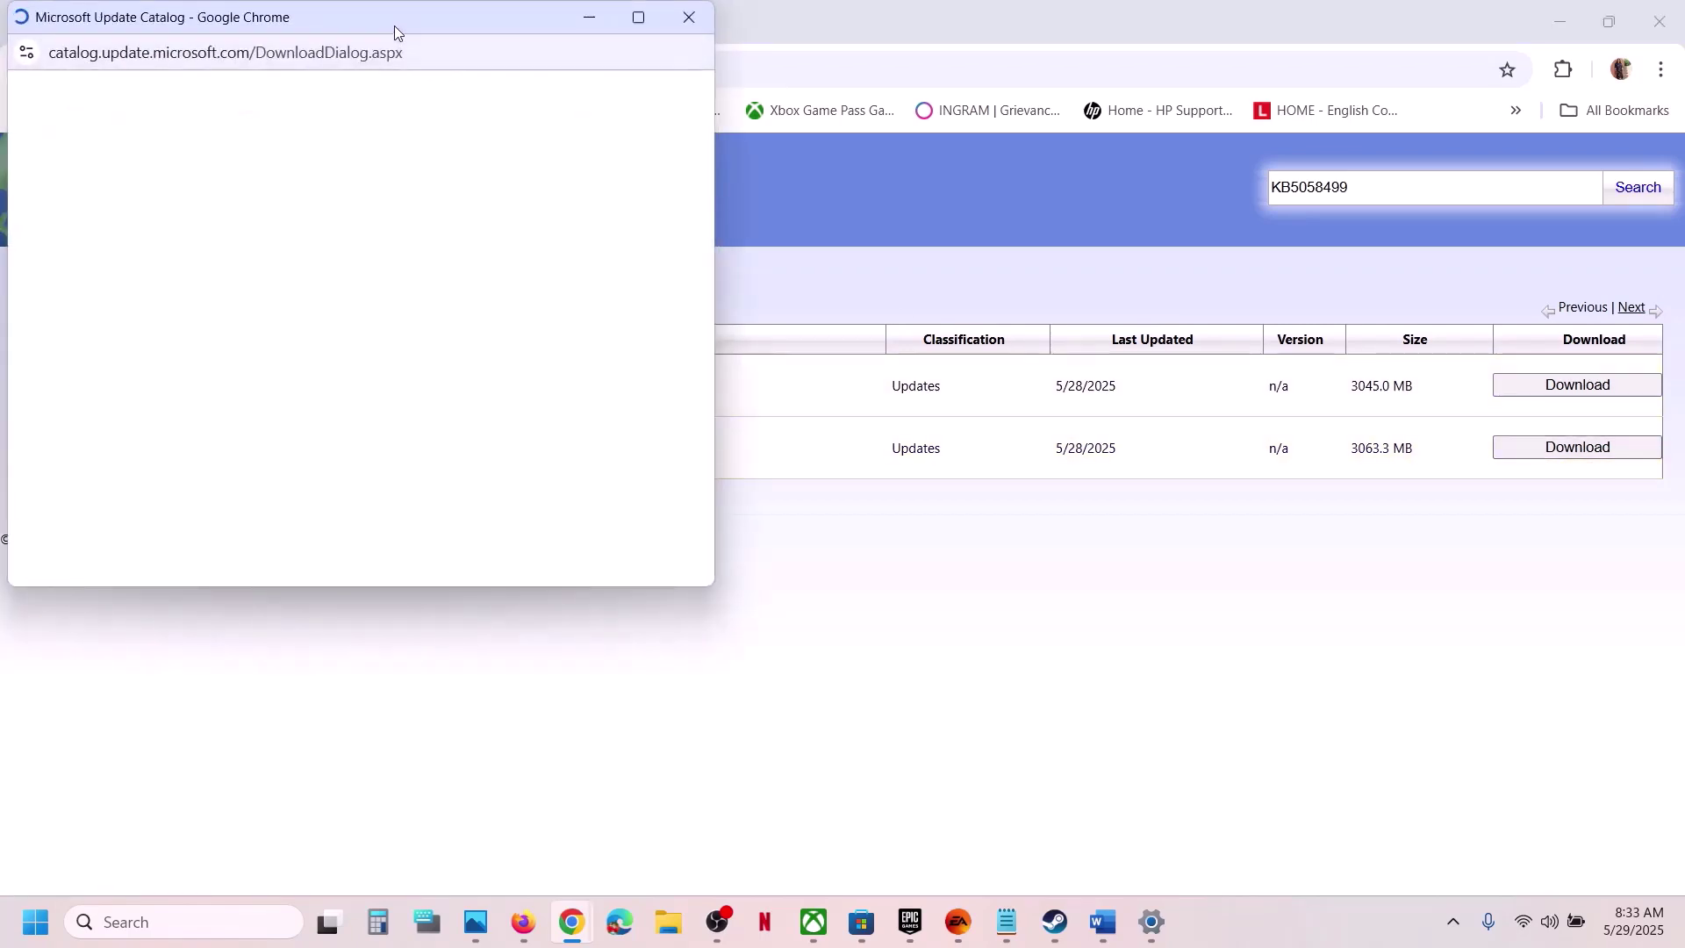
drag(393, 25, 1067, 195)
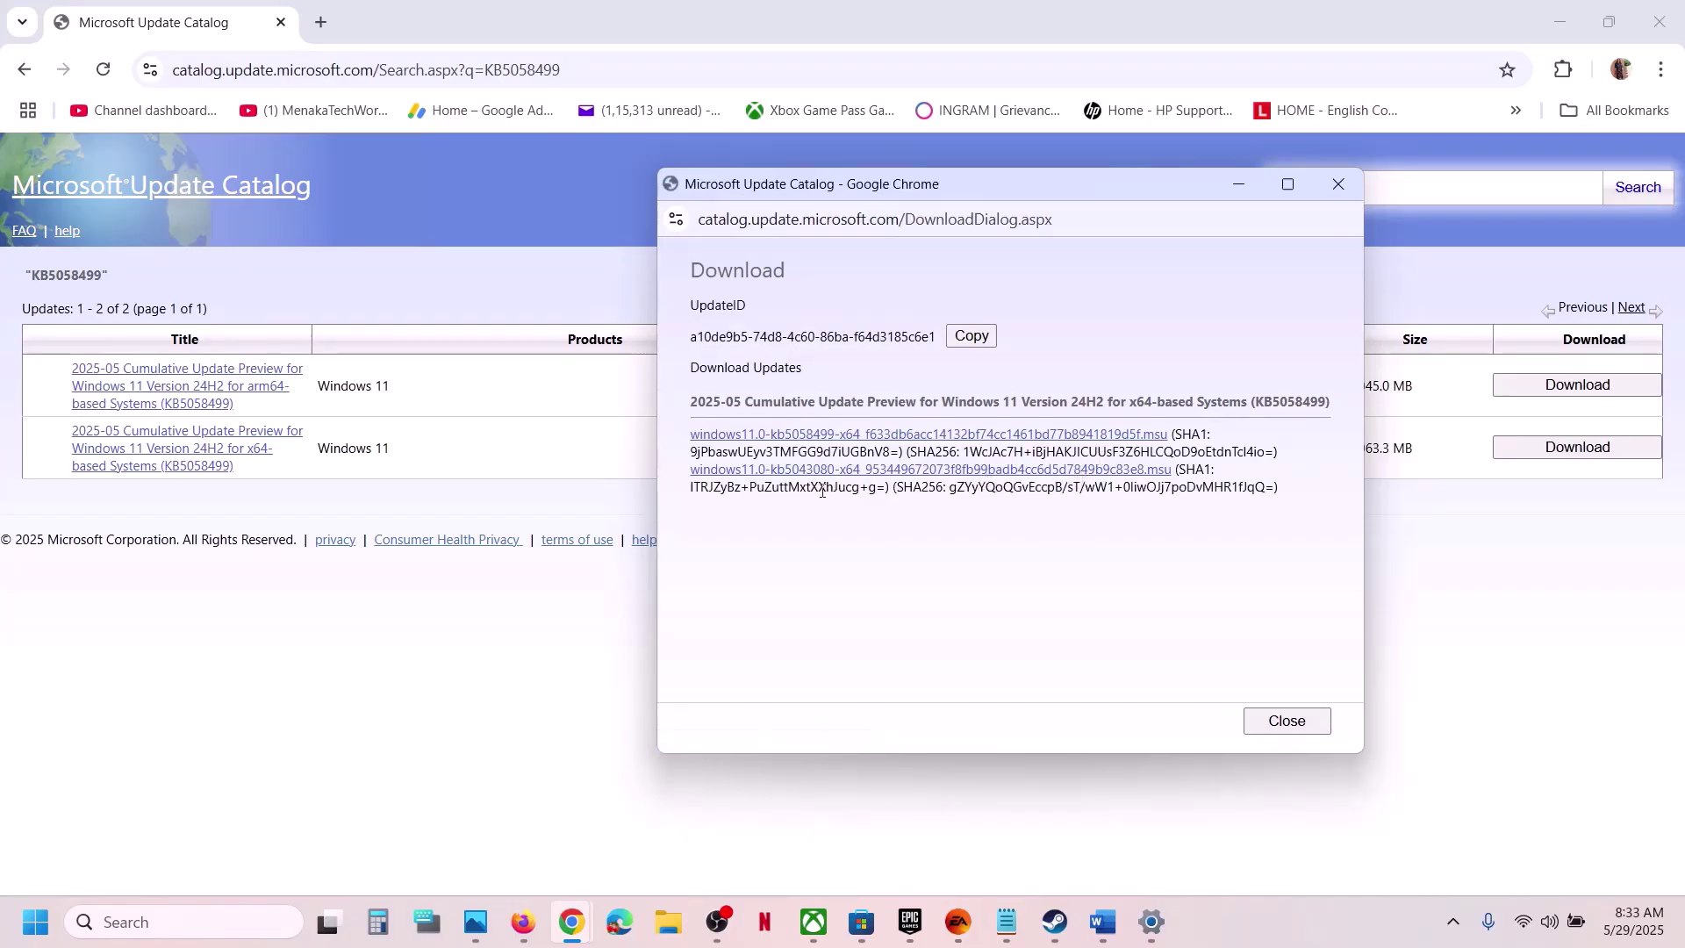
click(851, 435)
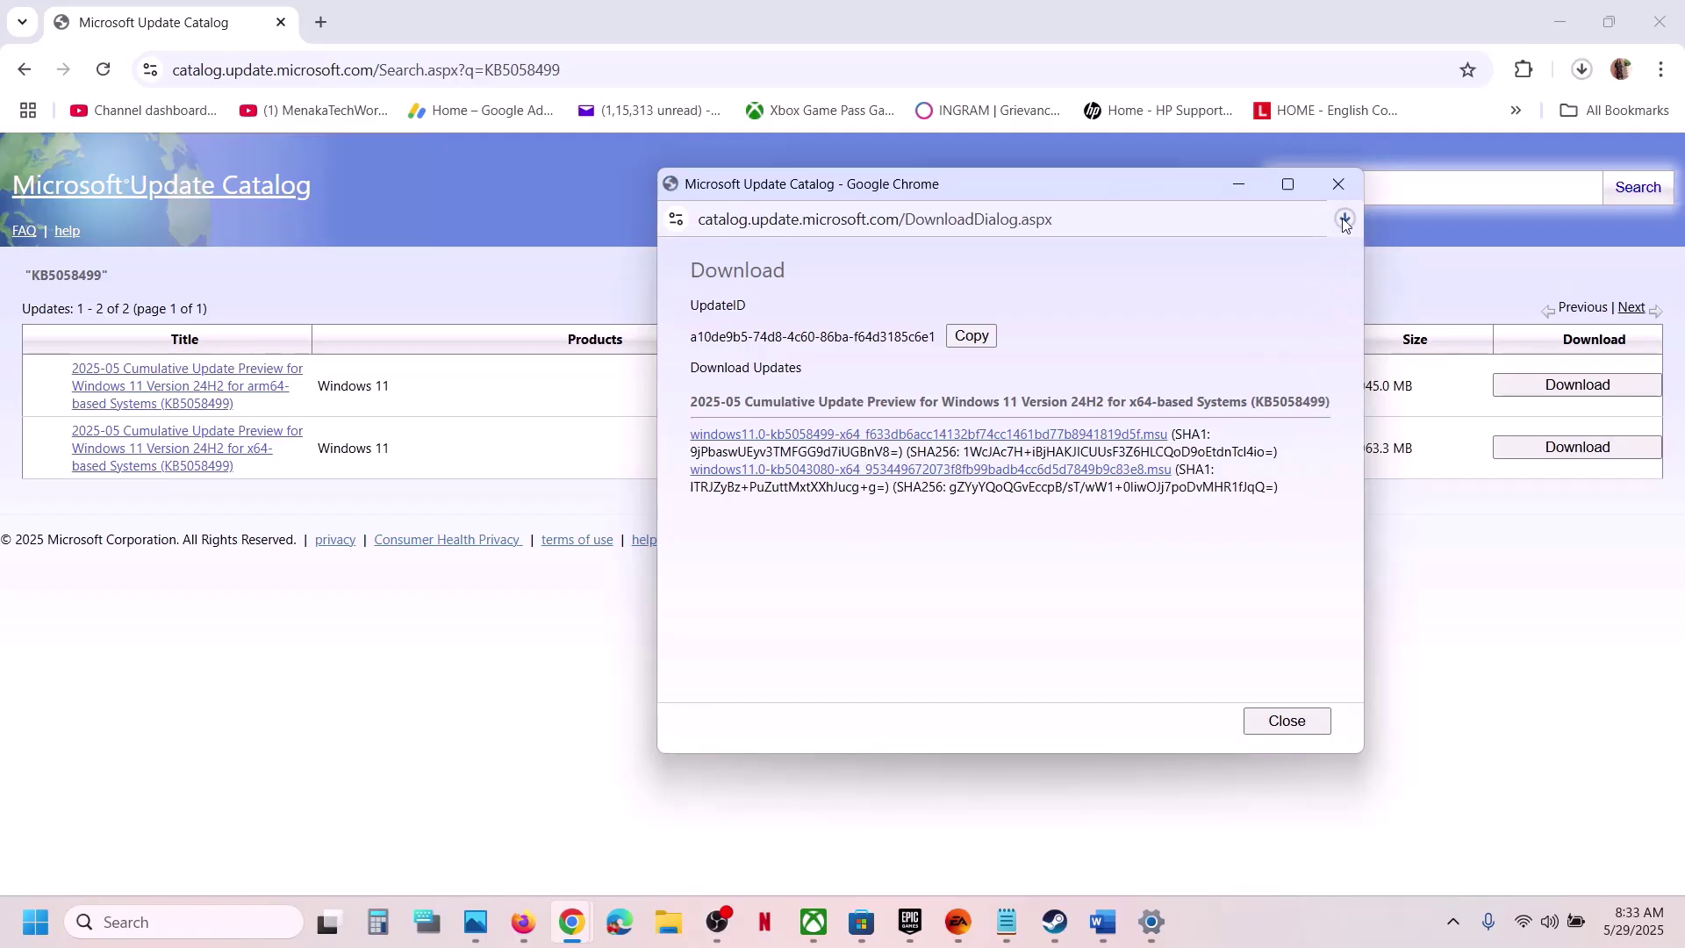
click(1345, 221)
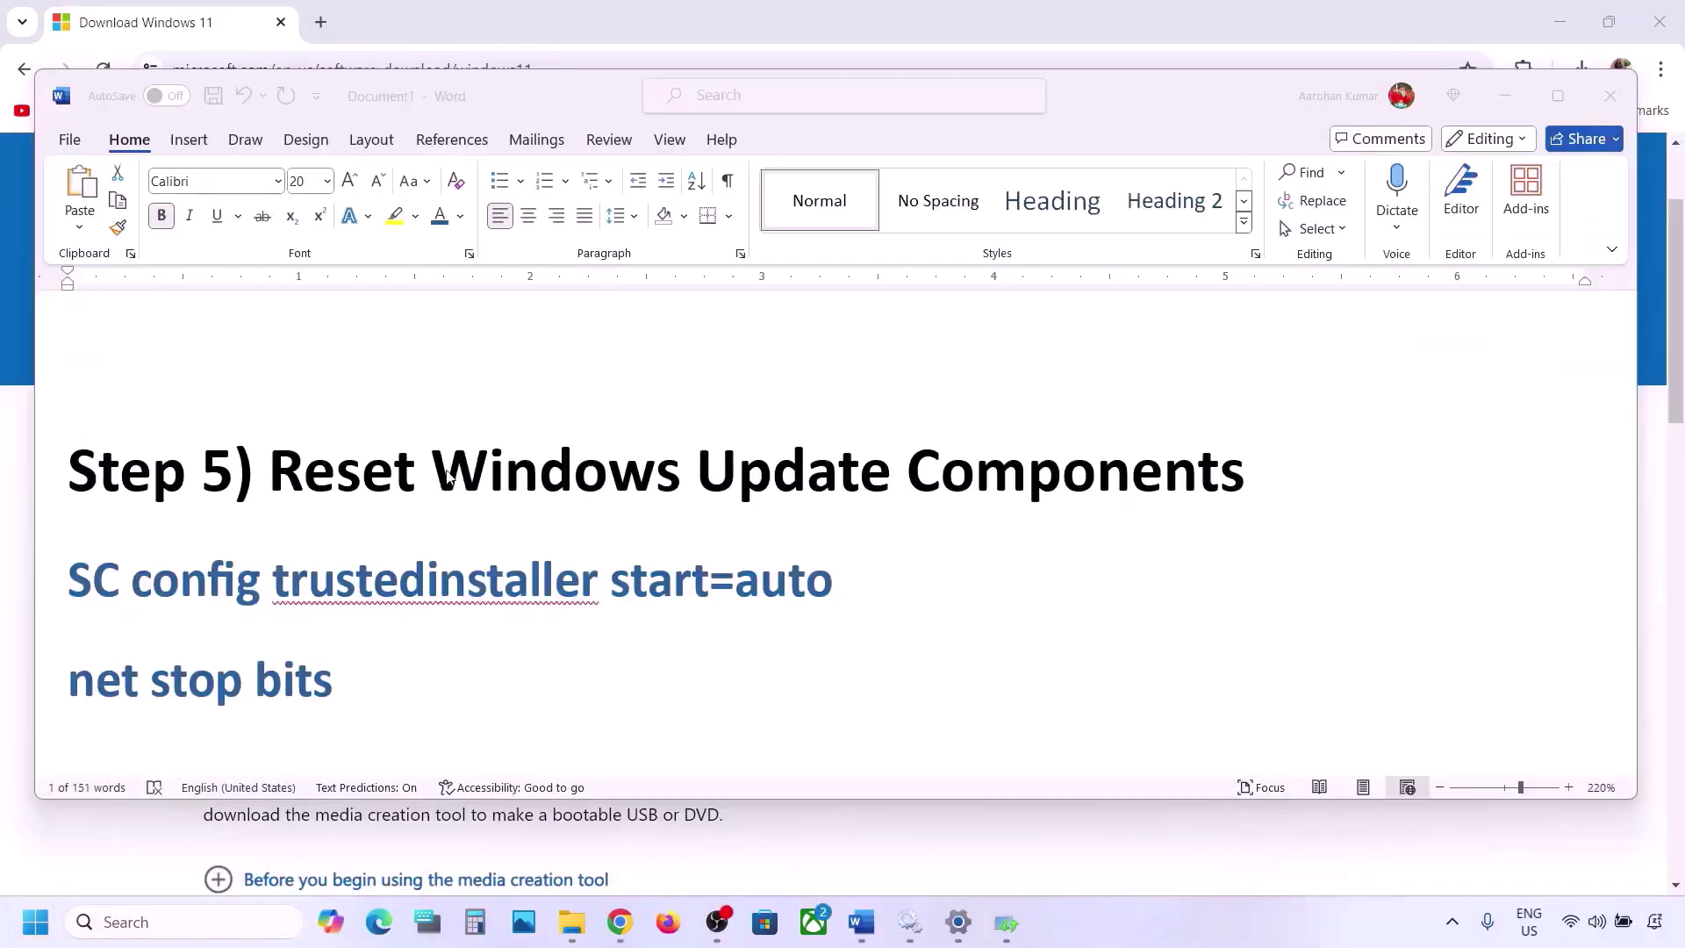
Copy the update component reset commands in the Word document, from "SC config trustedinstaller start=auto" through "net start appidsvc".
click(278, 464)
drag(277, 464, 1245, 474)
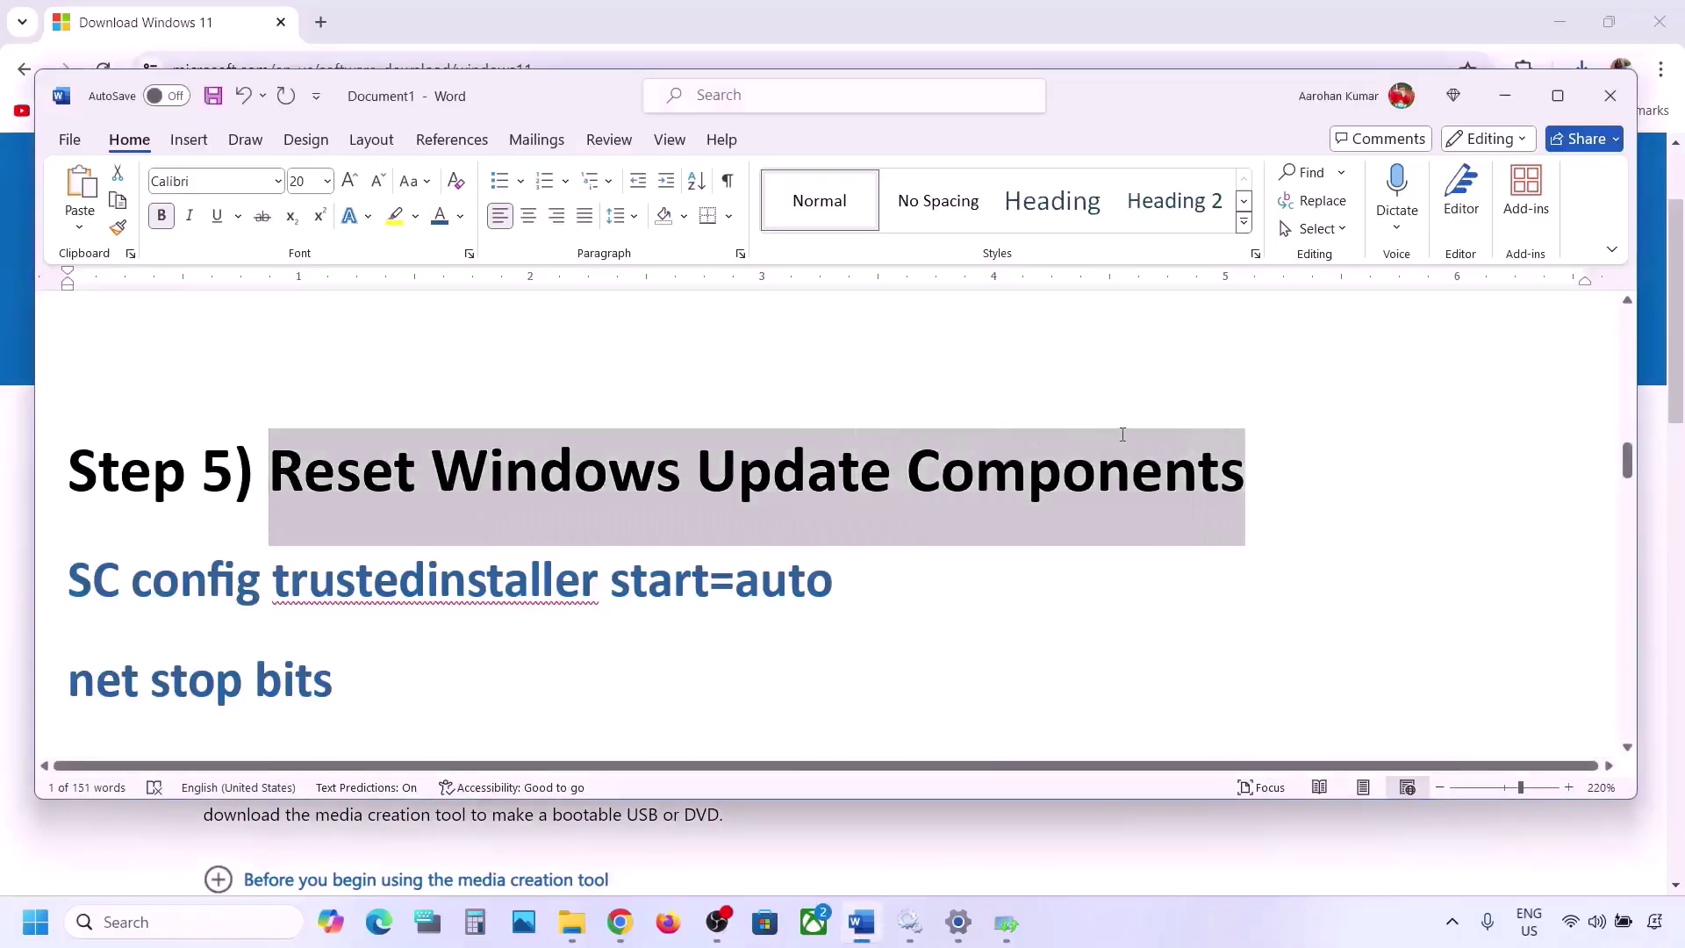
click(71, 574)
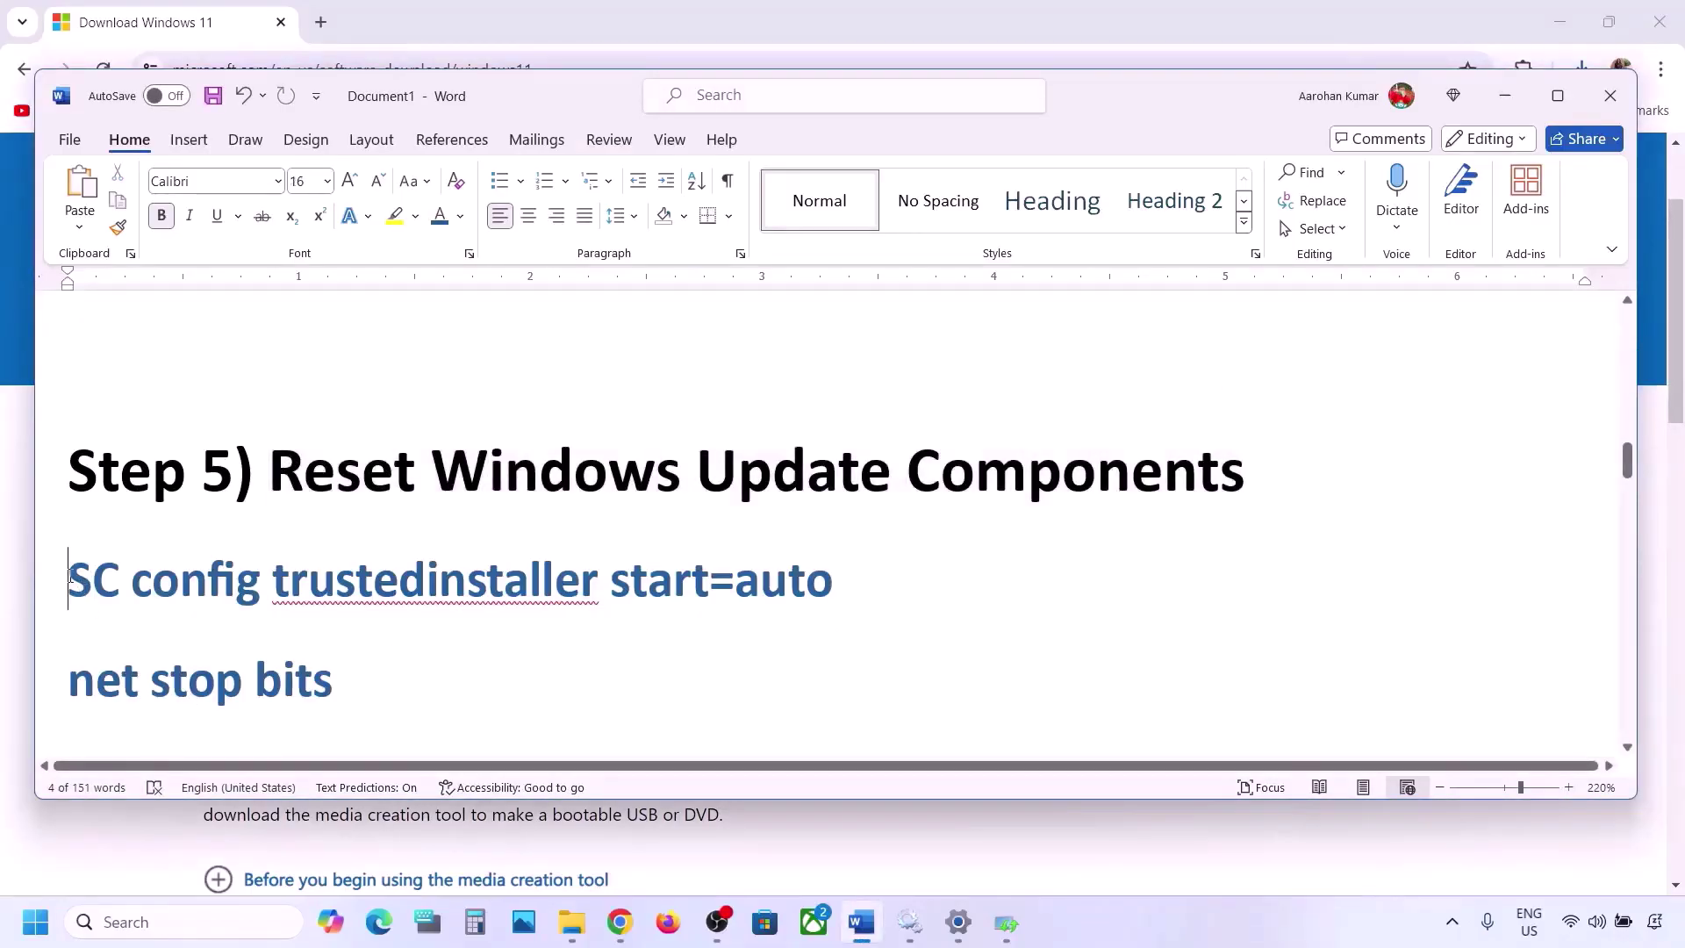
key(shift+Down)
key(shift+Down)
key(shift+Down)
key(shift+Down)
key(shift+Down)
key(shift+Down)
key(shift+Down)
key(shift+Down)
key(shift+Down)
key(shift+Down)
key(shift+Down)
key(shift+Down)
key(shift+Down)
key(shift+Down)
key(shift+Down)
key(shift+Down)
key(shift+Down)
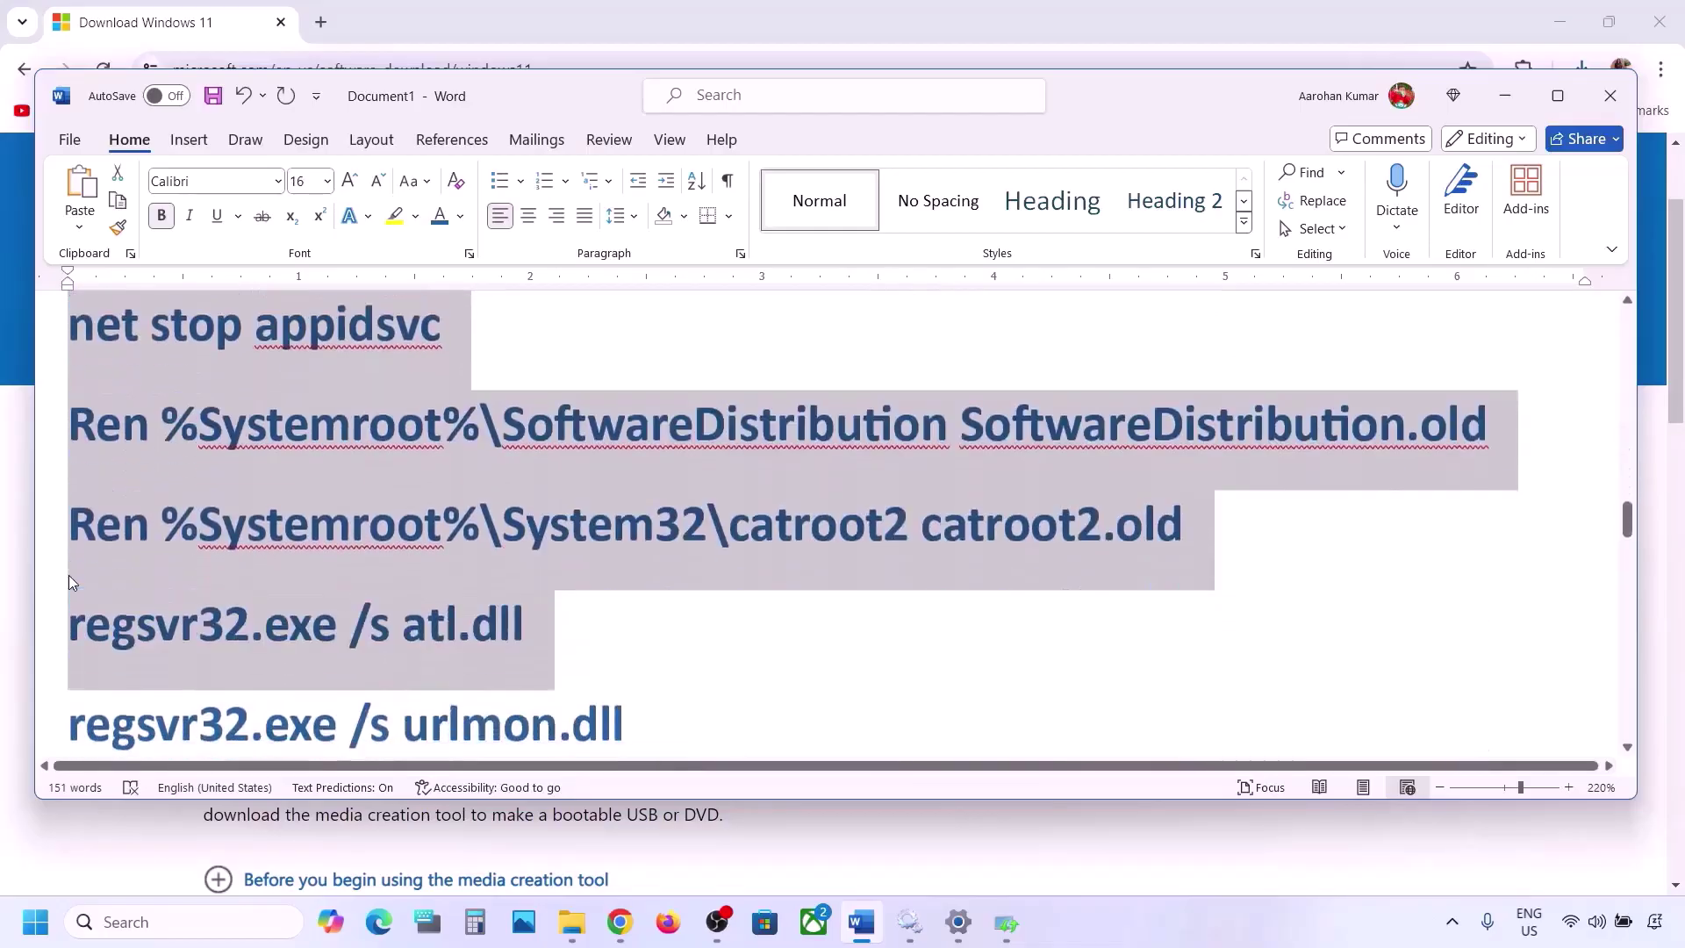
key(shift+Down)
key(shift+Down)
key(shift+Down)
key(shift+Down)
key(shift+Down)
key(shift+Down)
key(shift+Down)
key(shift+Down)
key(shift+Down)
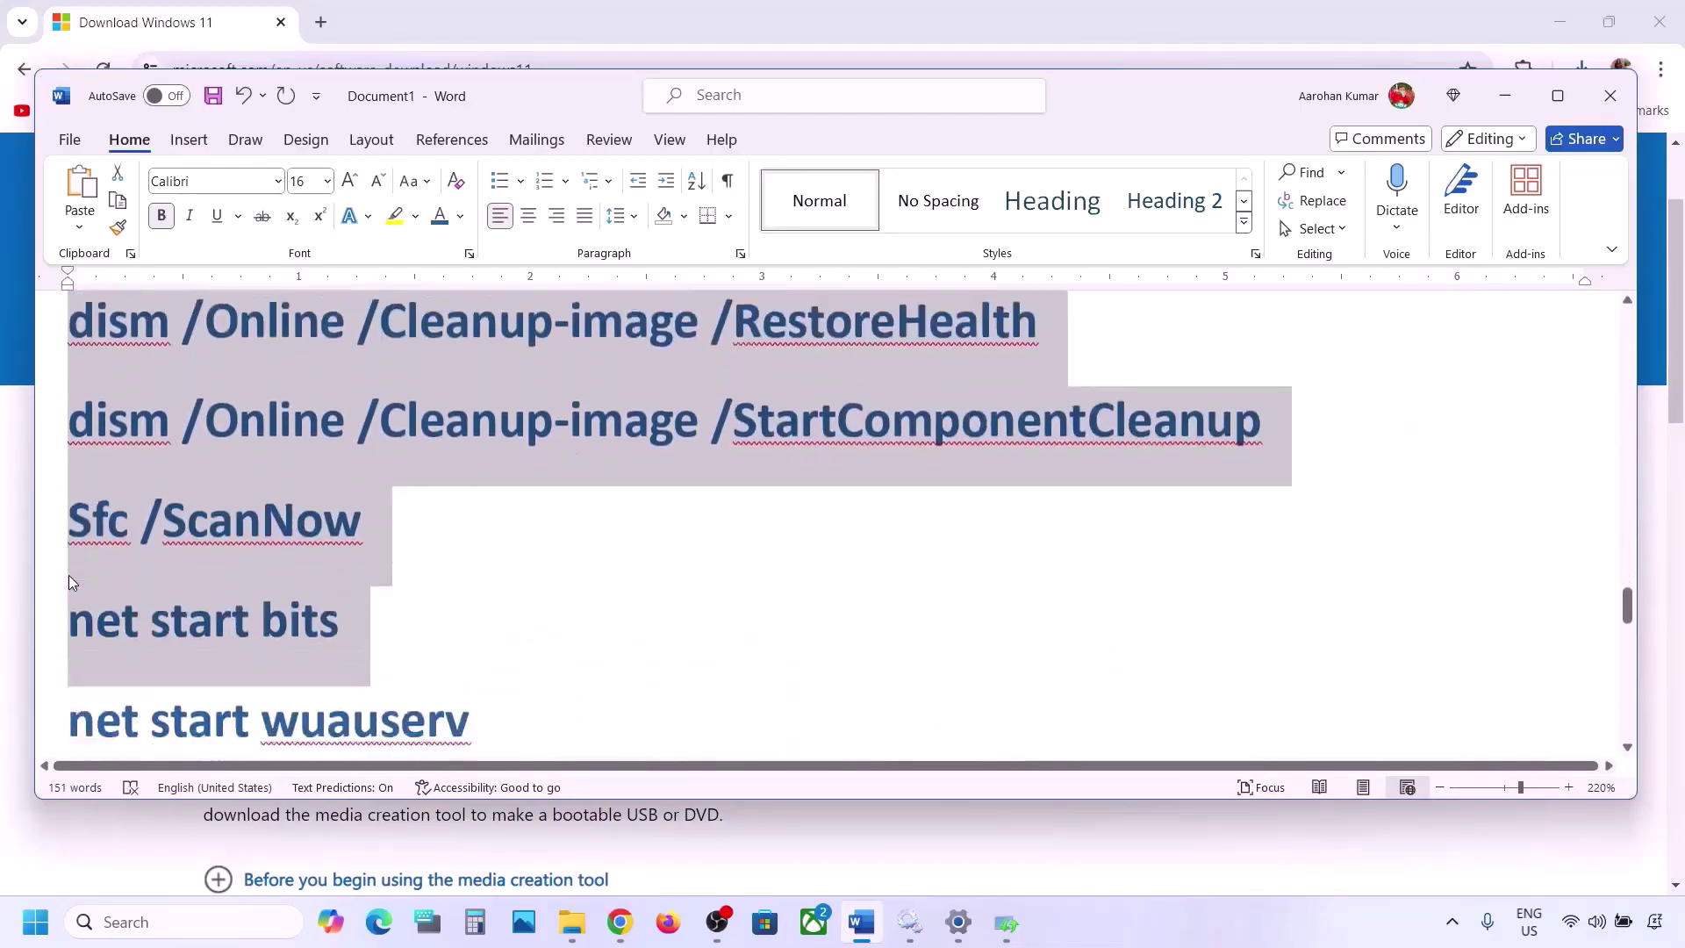
key(shift+Up)
key(shift+Up)
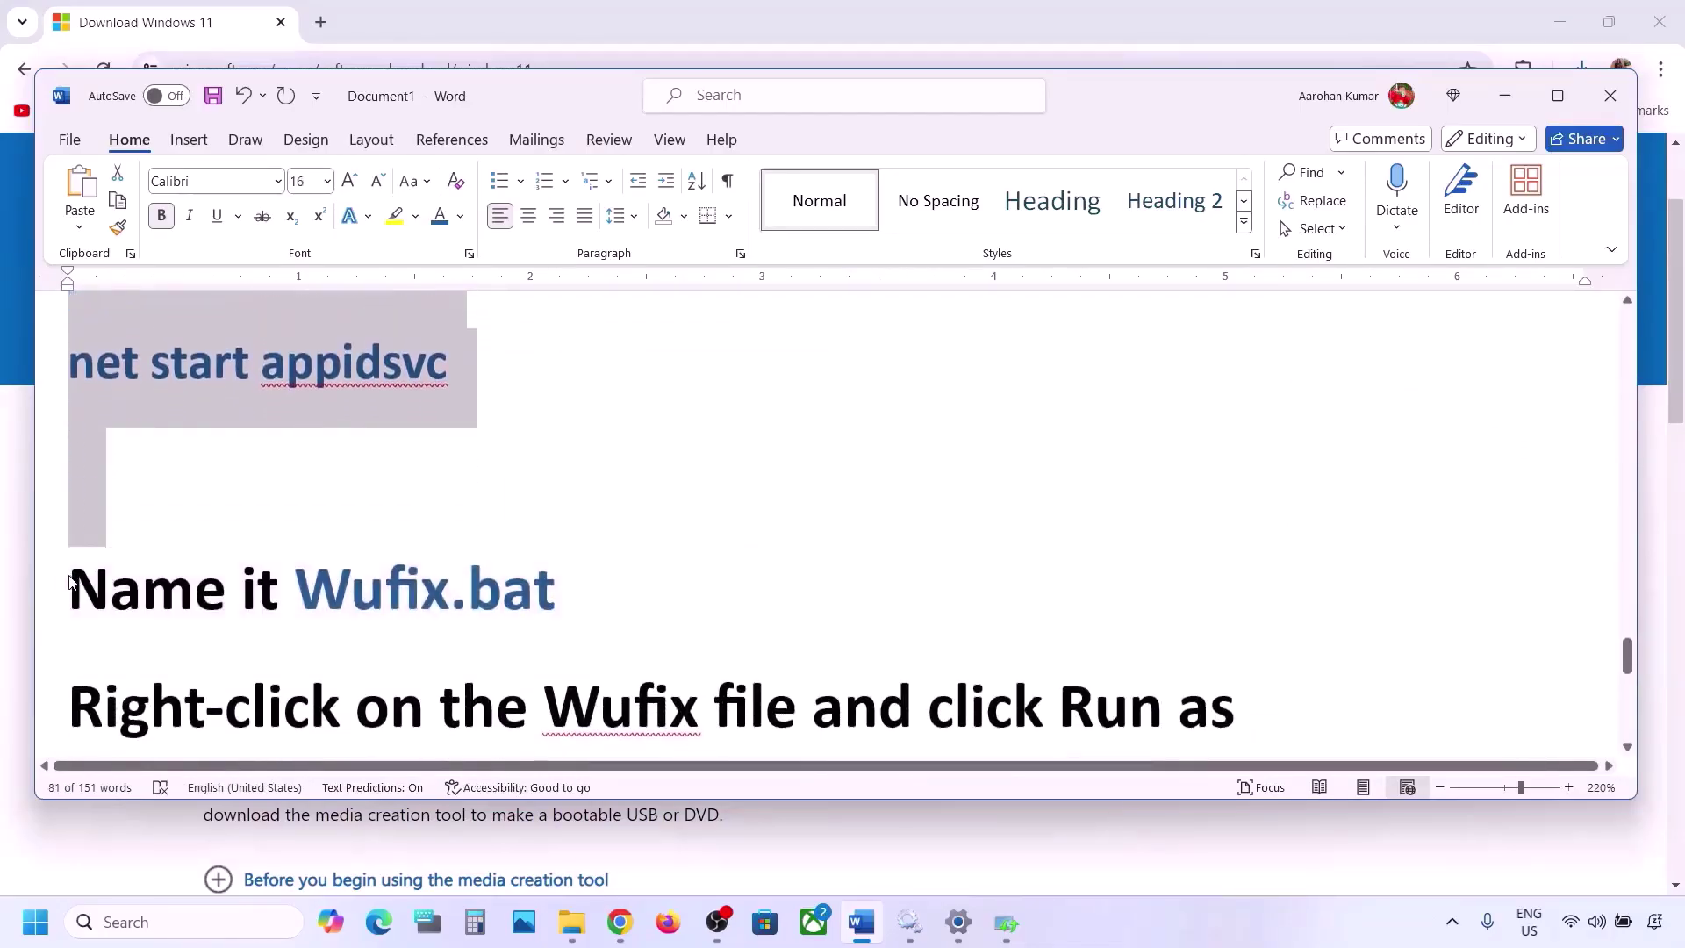
scroll(253, 524, up, 1)
scroll(252, 524, up, 2)
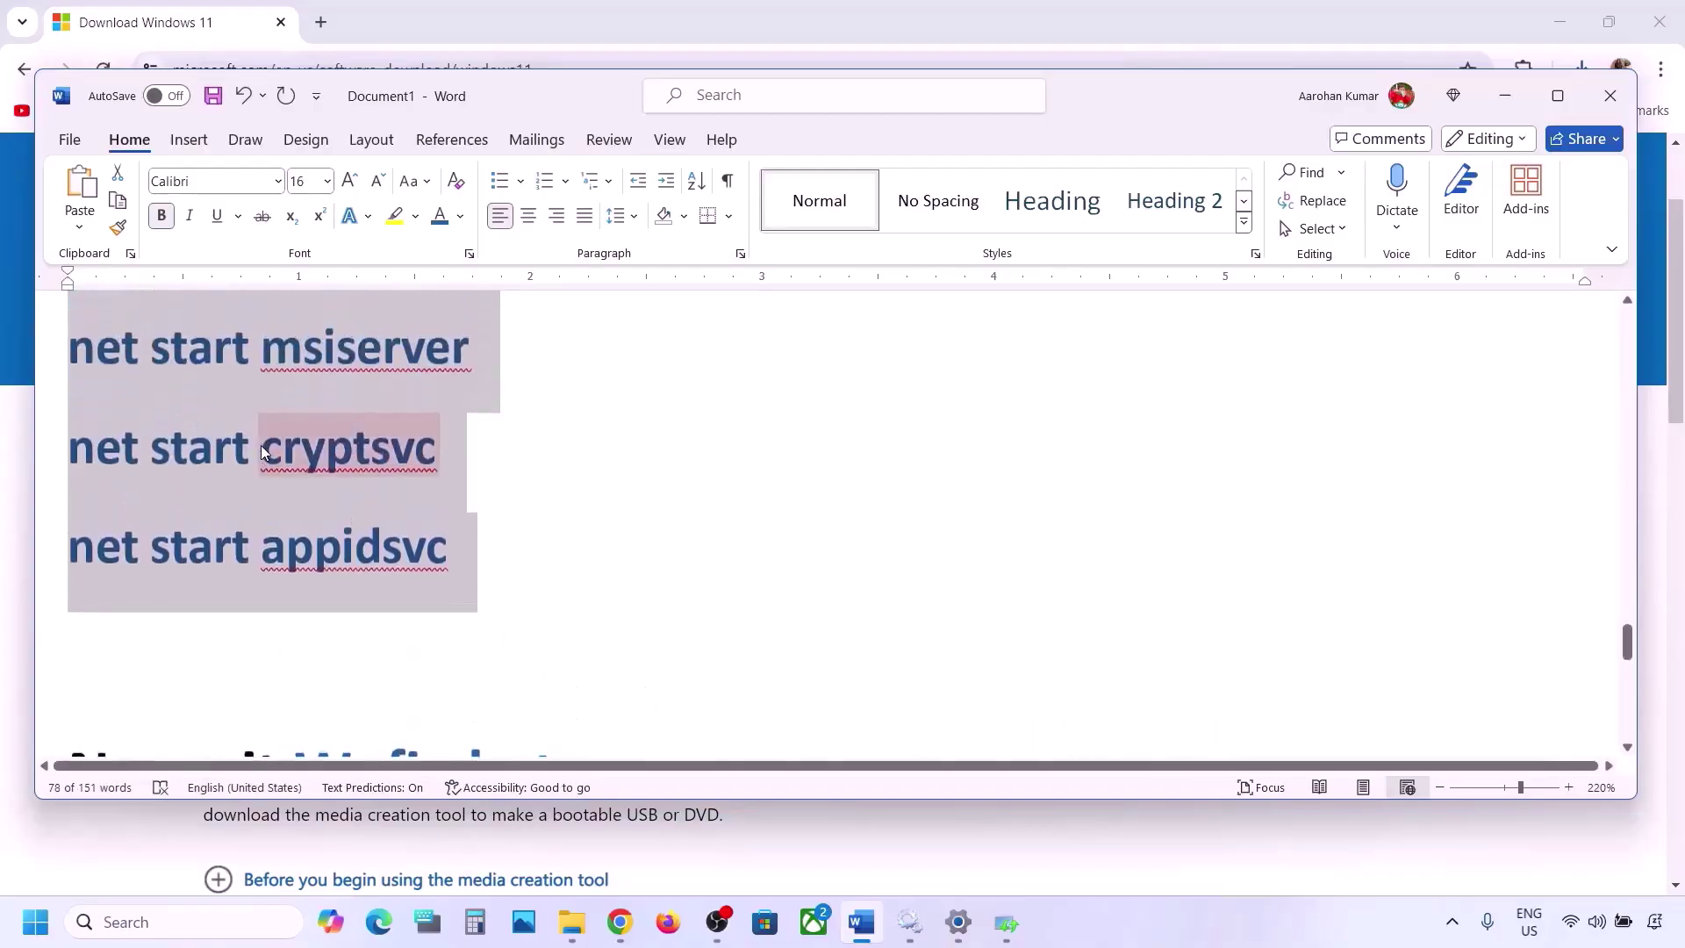
right_click(261, 445)
click(317, 542)
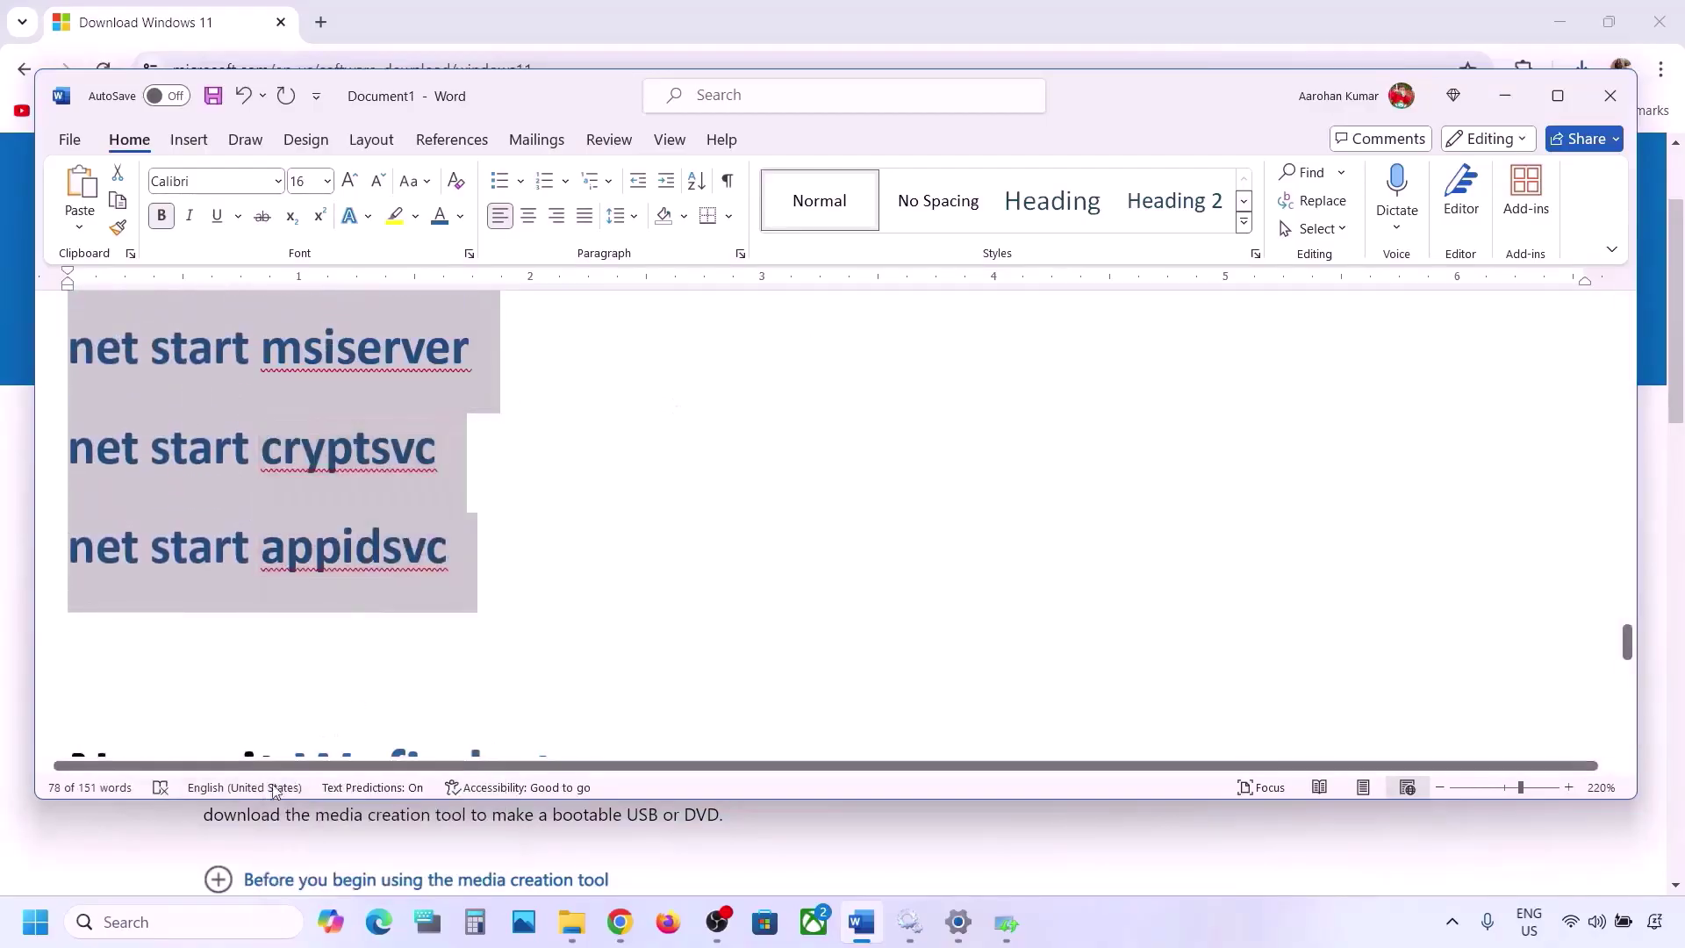
Open Notepad and paste the copied reset commands into a blank file.
click(140, 921)
text(note)
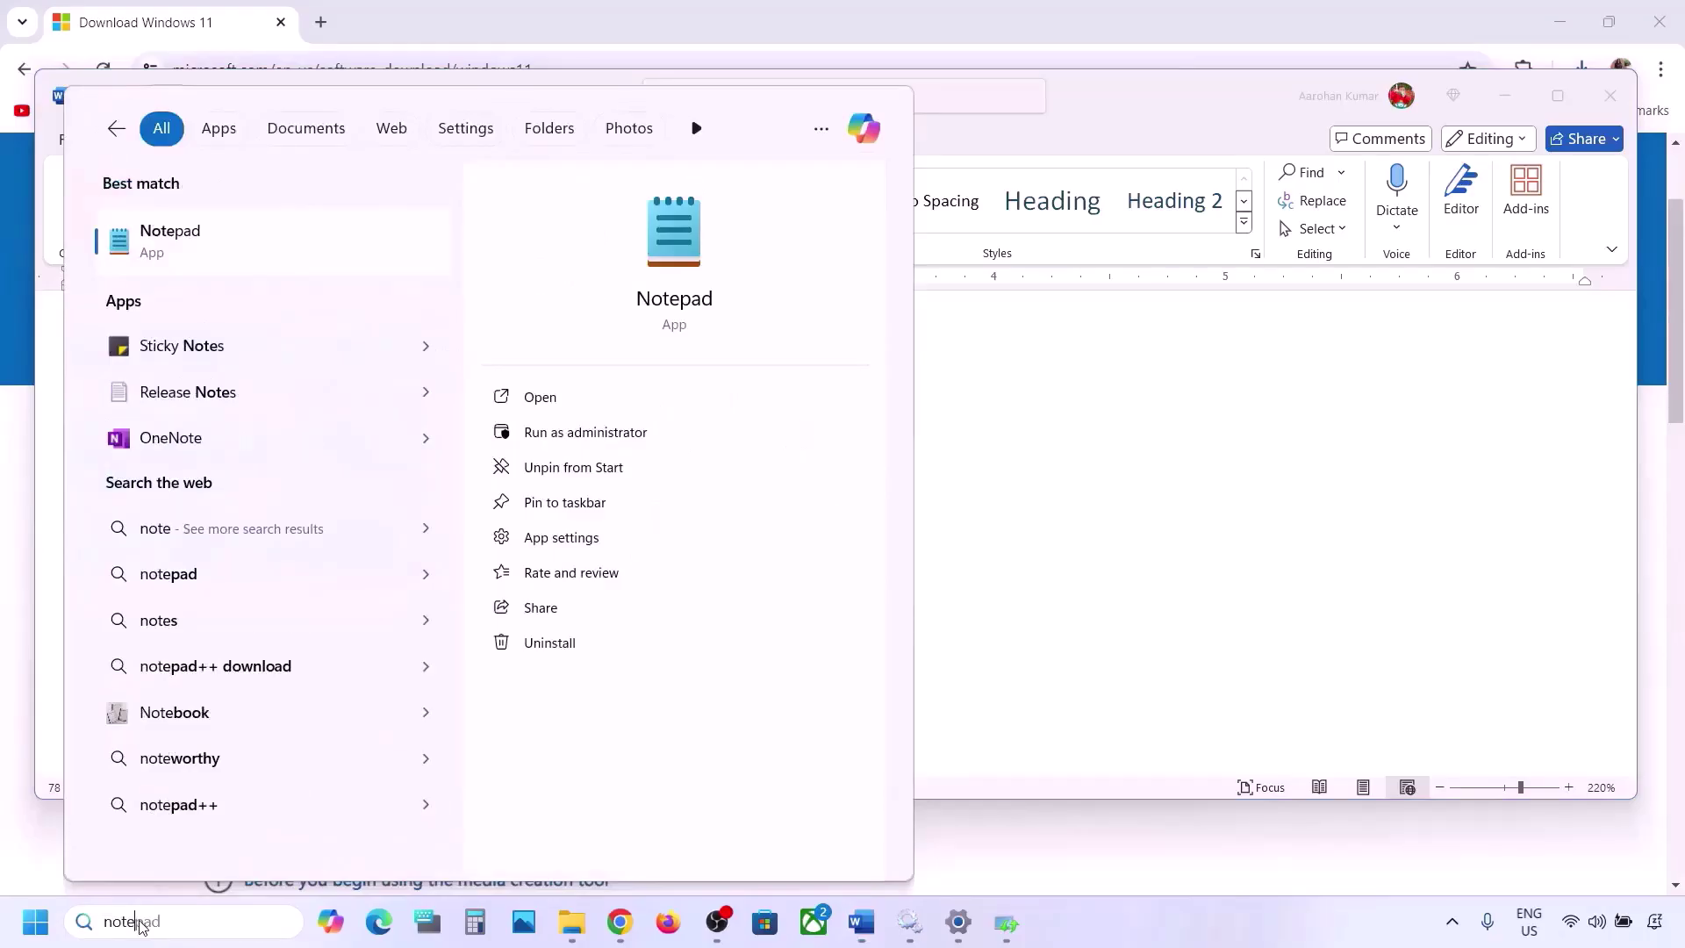
key(Return)
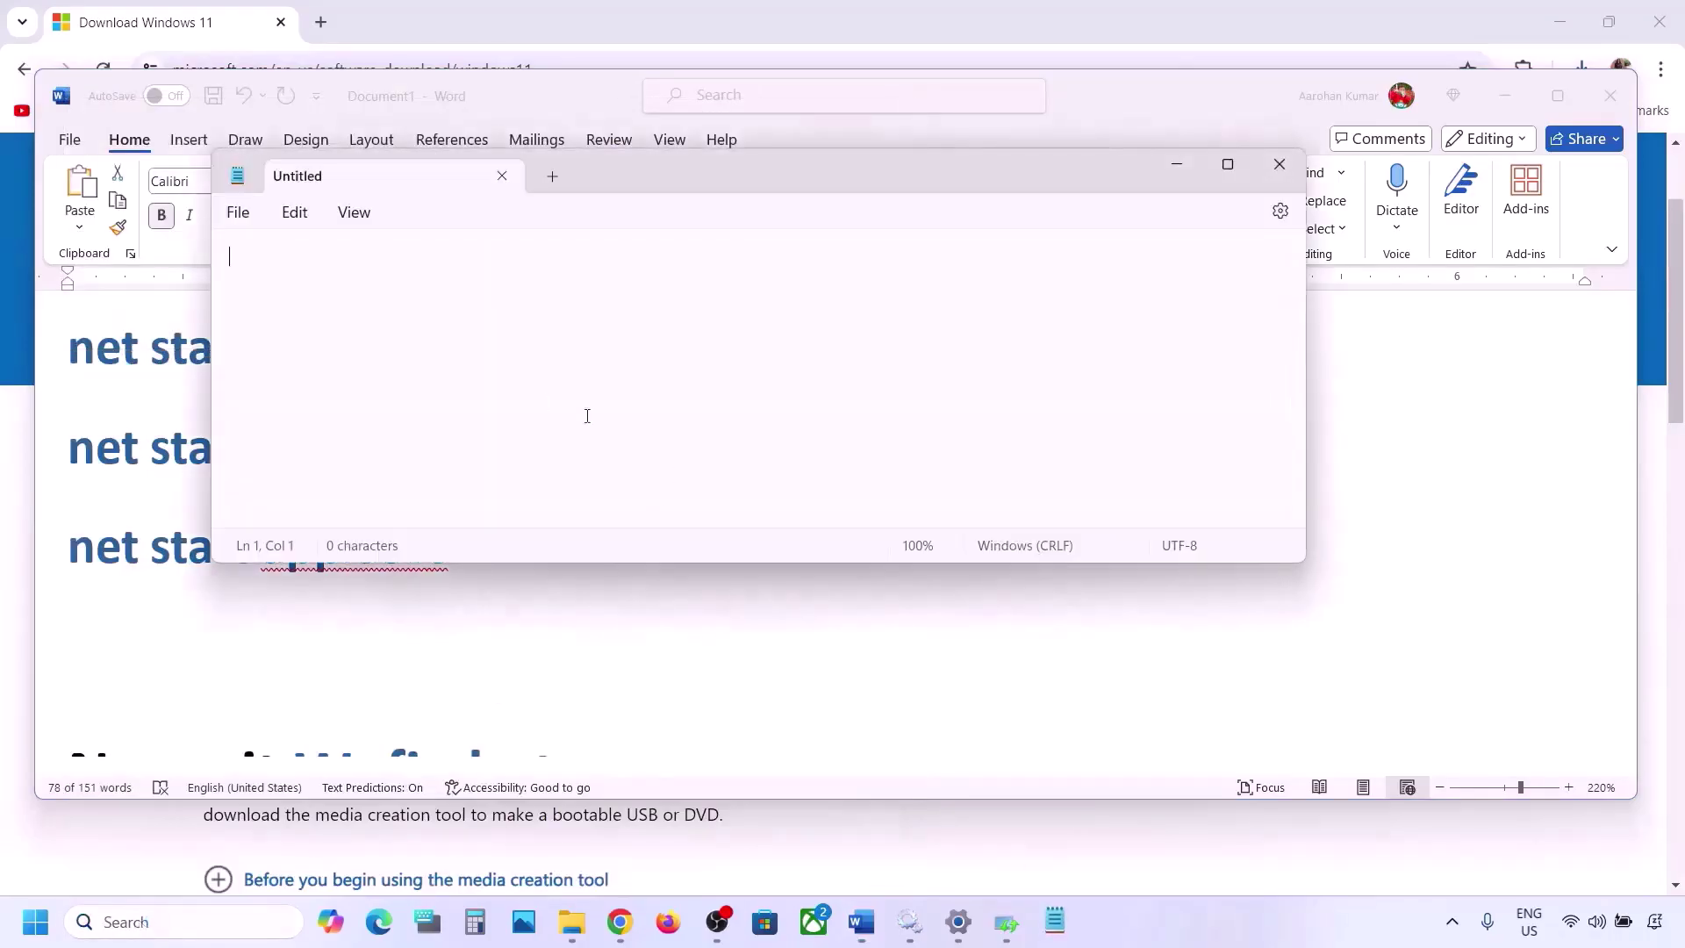
key(ctrl+v)
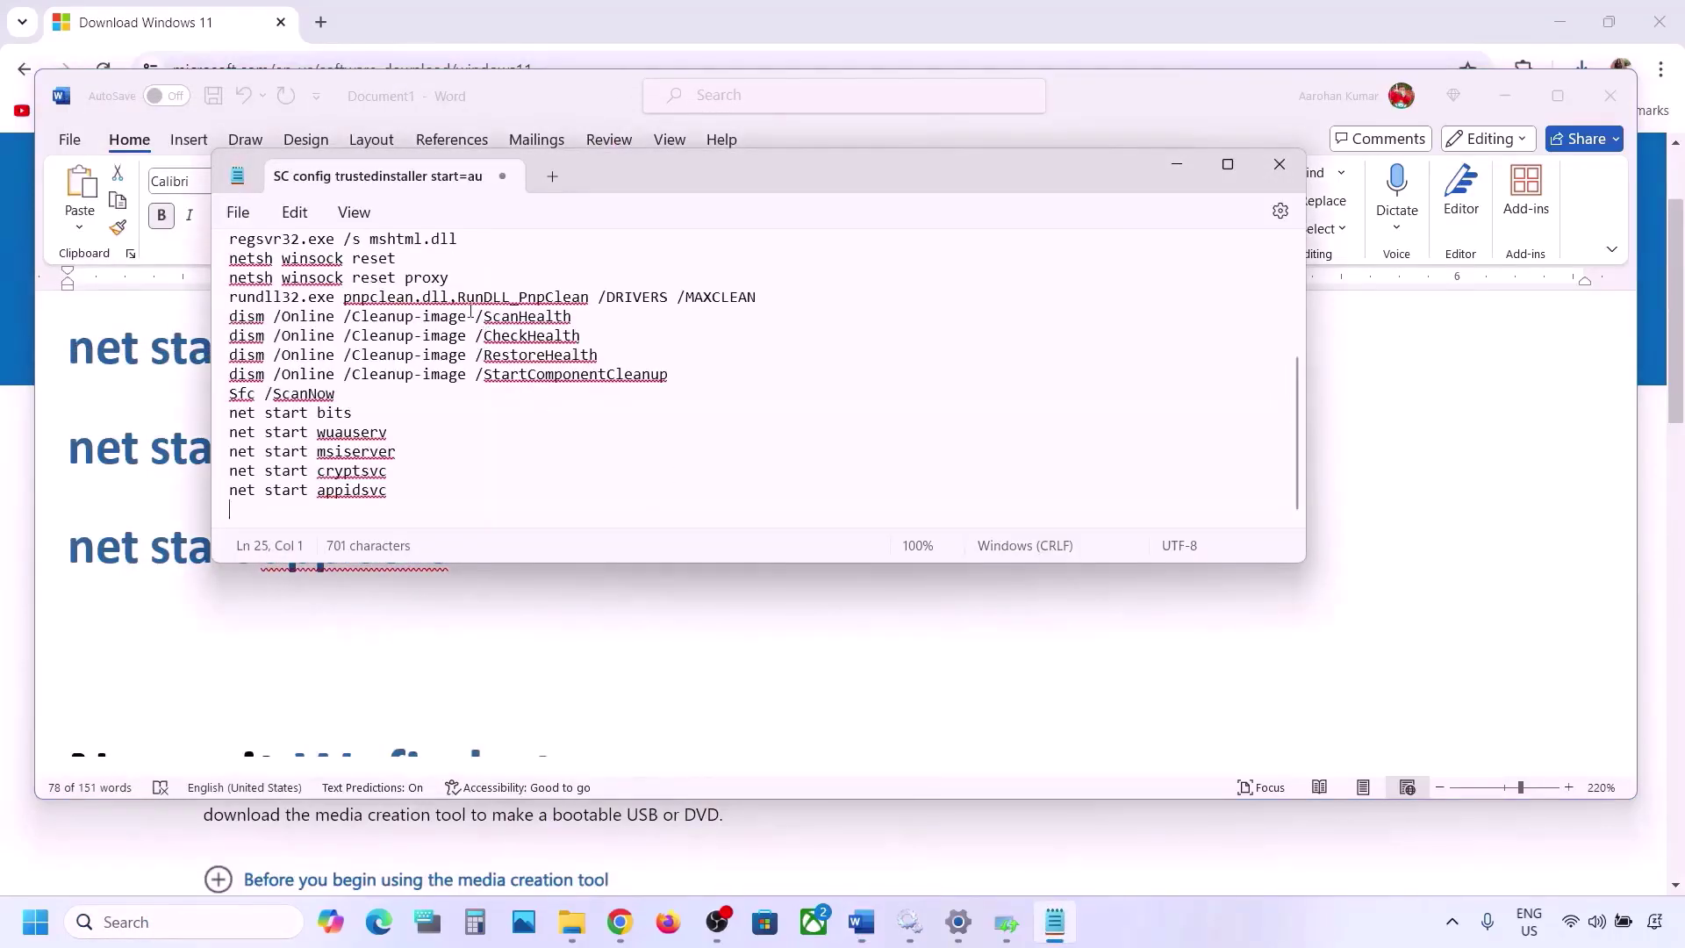
scroll(469, 311, up, 4)
Start saving the Notepad script under a new name and copy the file name Wufix.bat from the Word document.
click(238, 213)
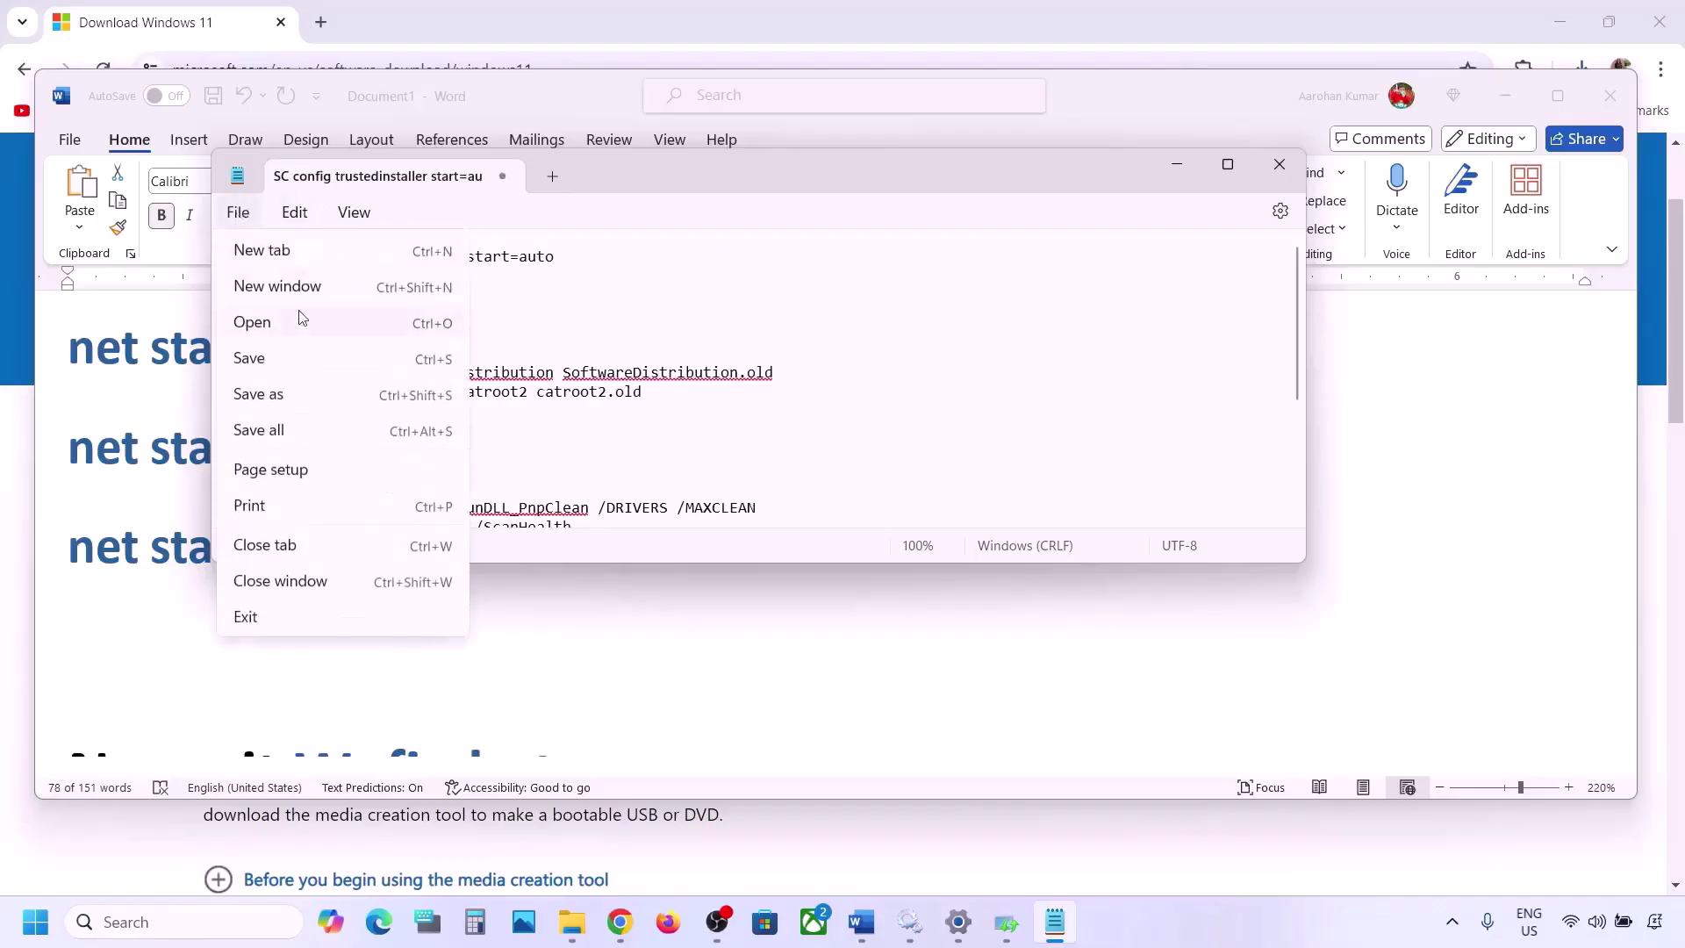
click(262, 394)
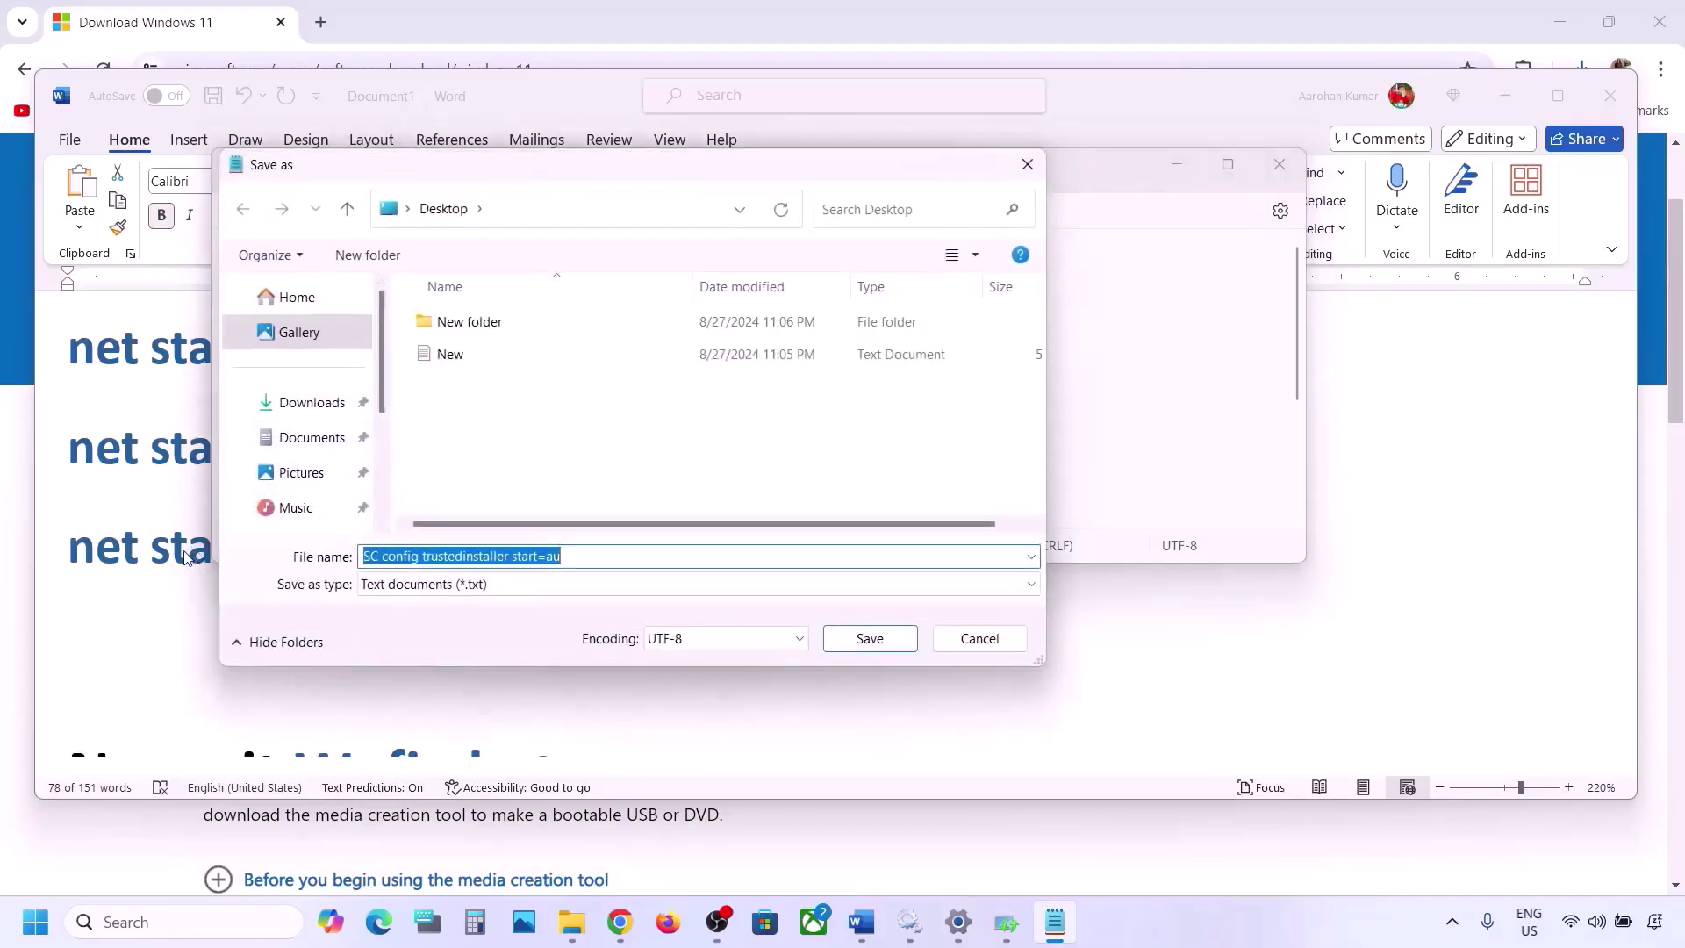
click(195, 551)
scroll(181, 555, down, 10)
scroll(342, 494, up, 1)
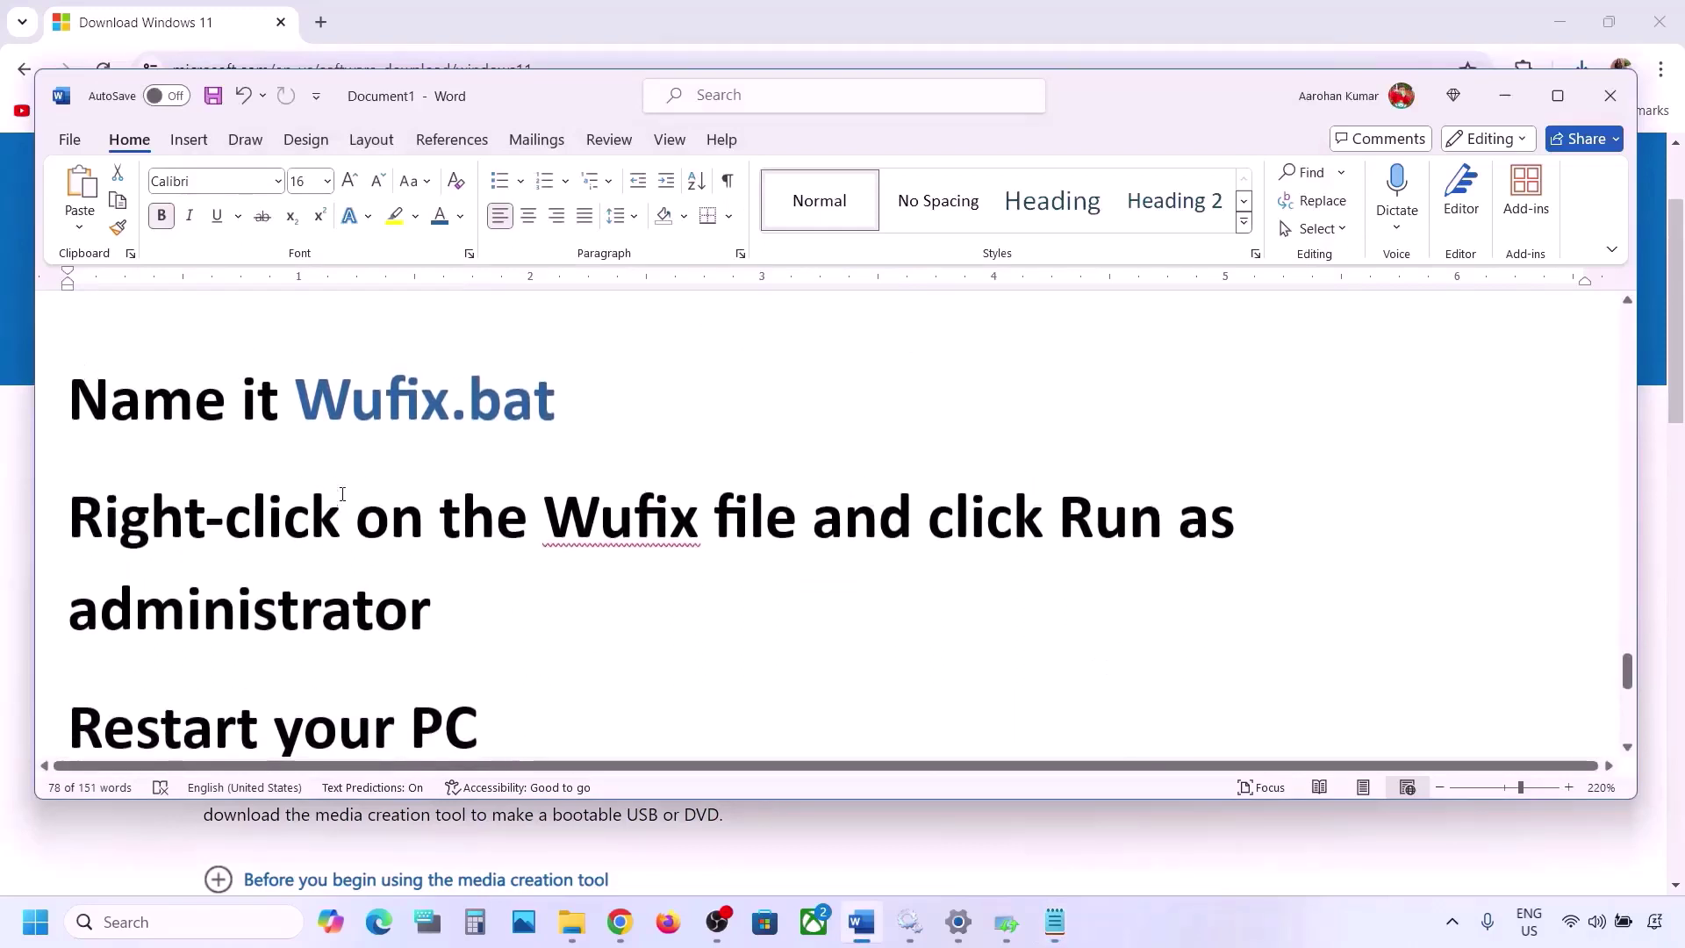
drag(569, 397, 366, 401)
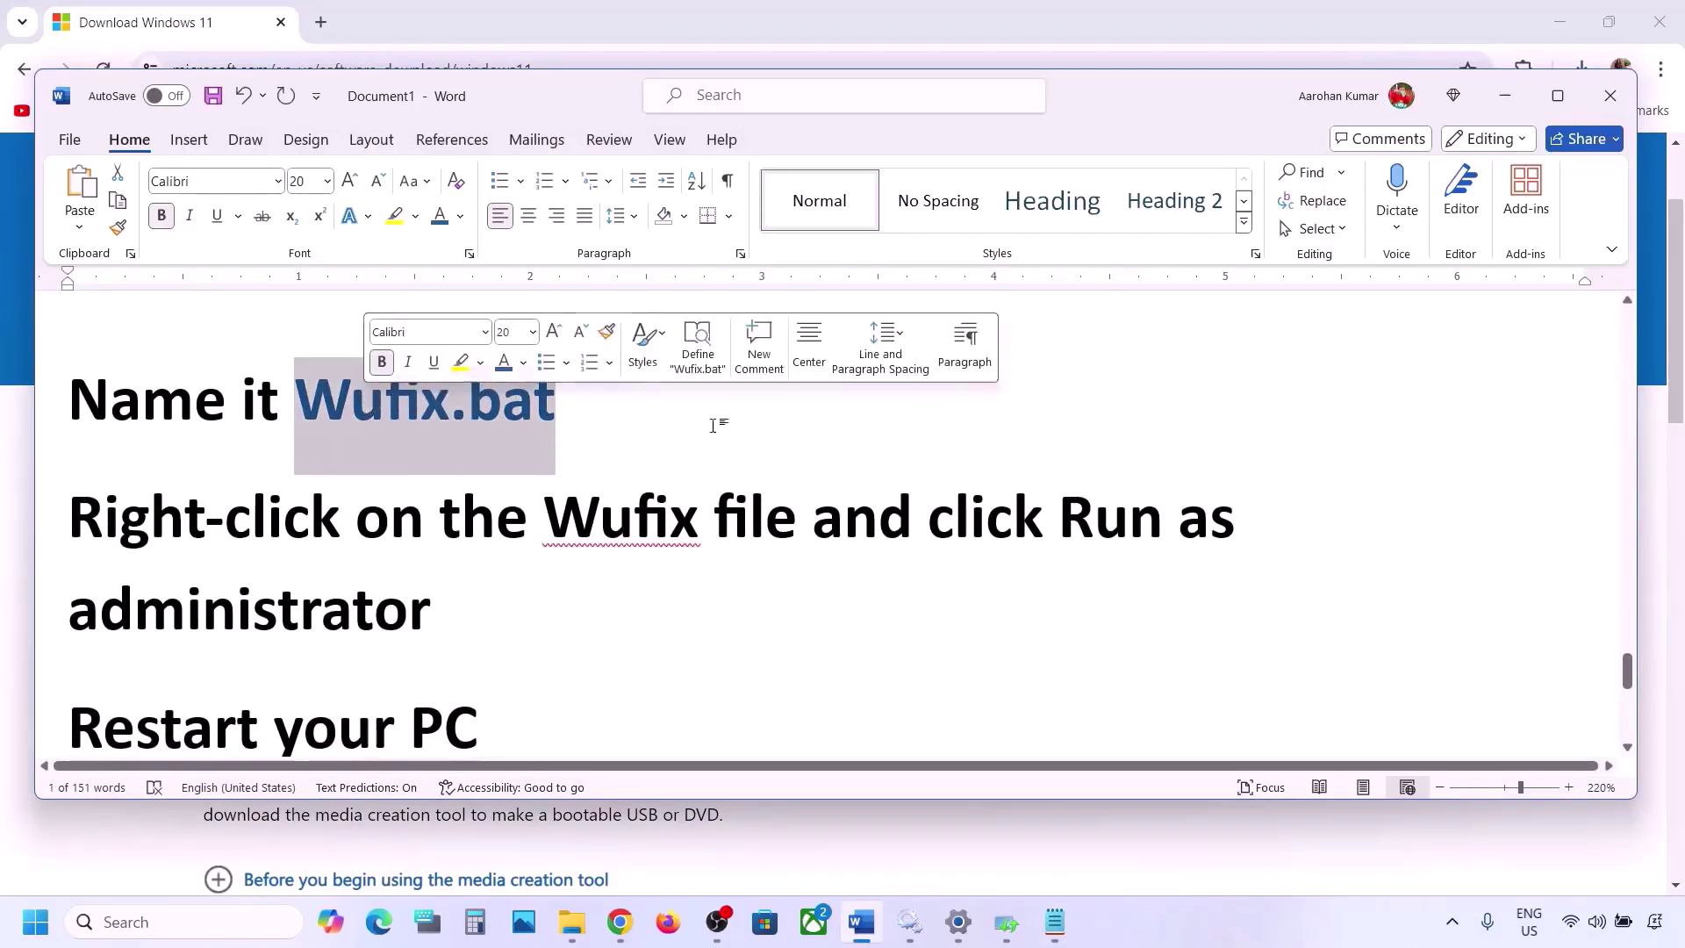
Save the script to the Desktop as Wufix.bat with the file type All files, and close Notepad.
click(1056, 921)
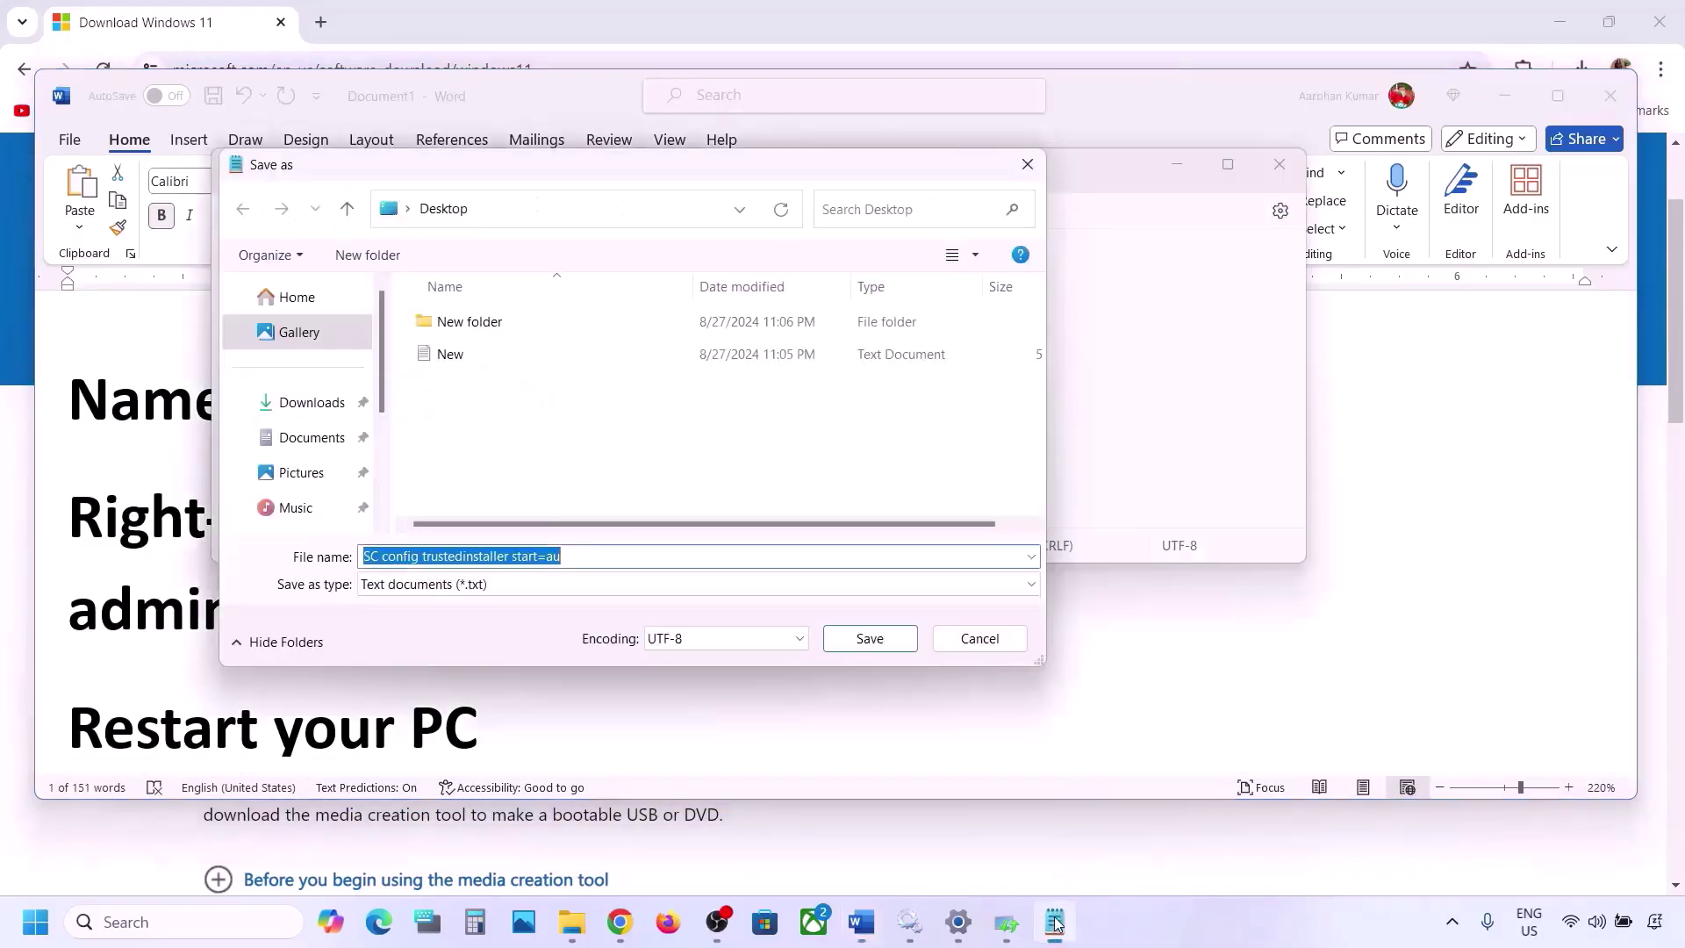
key(ctrl+v)
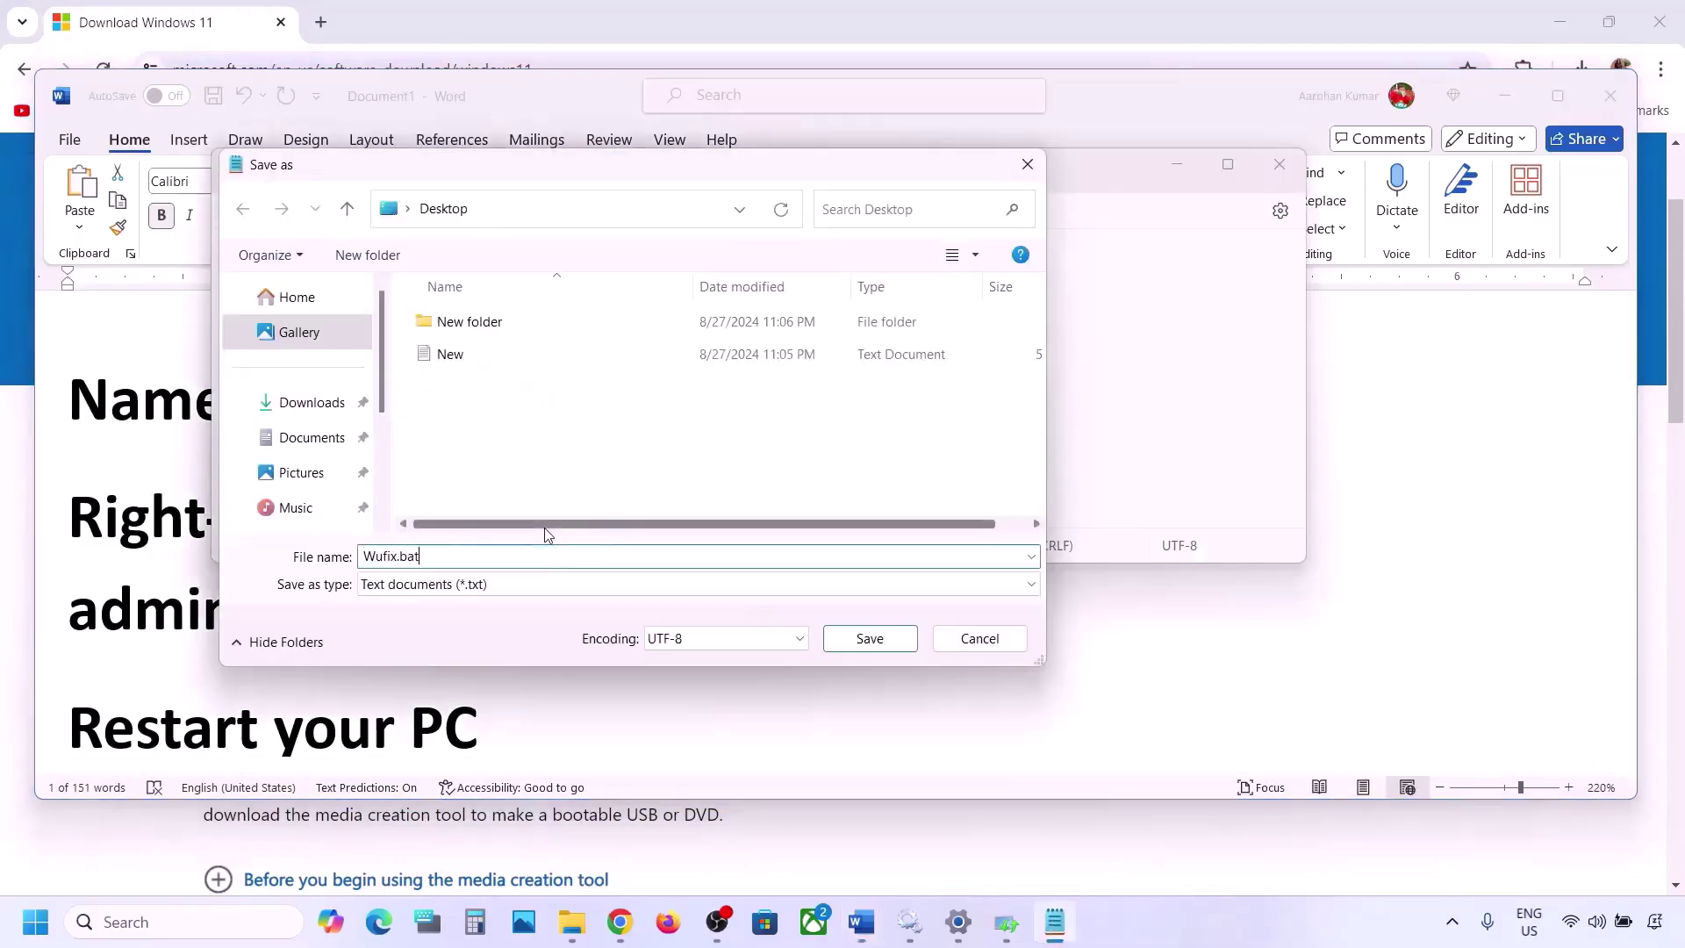
click(495, 594)
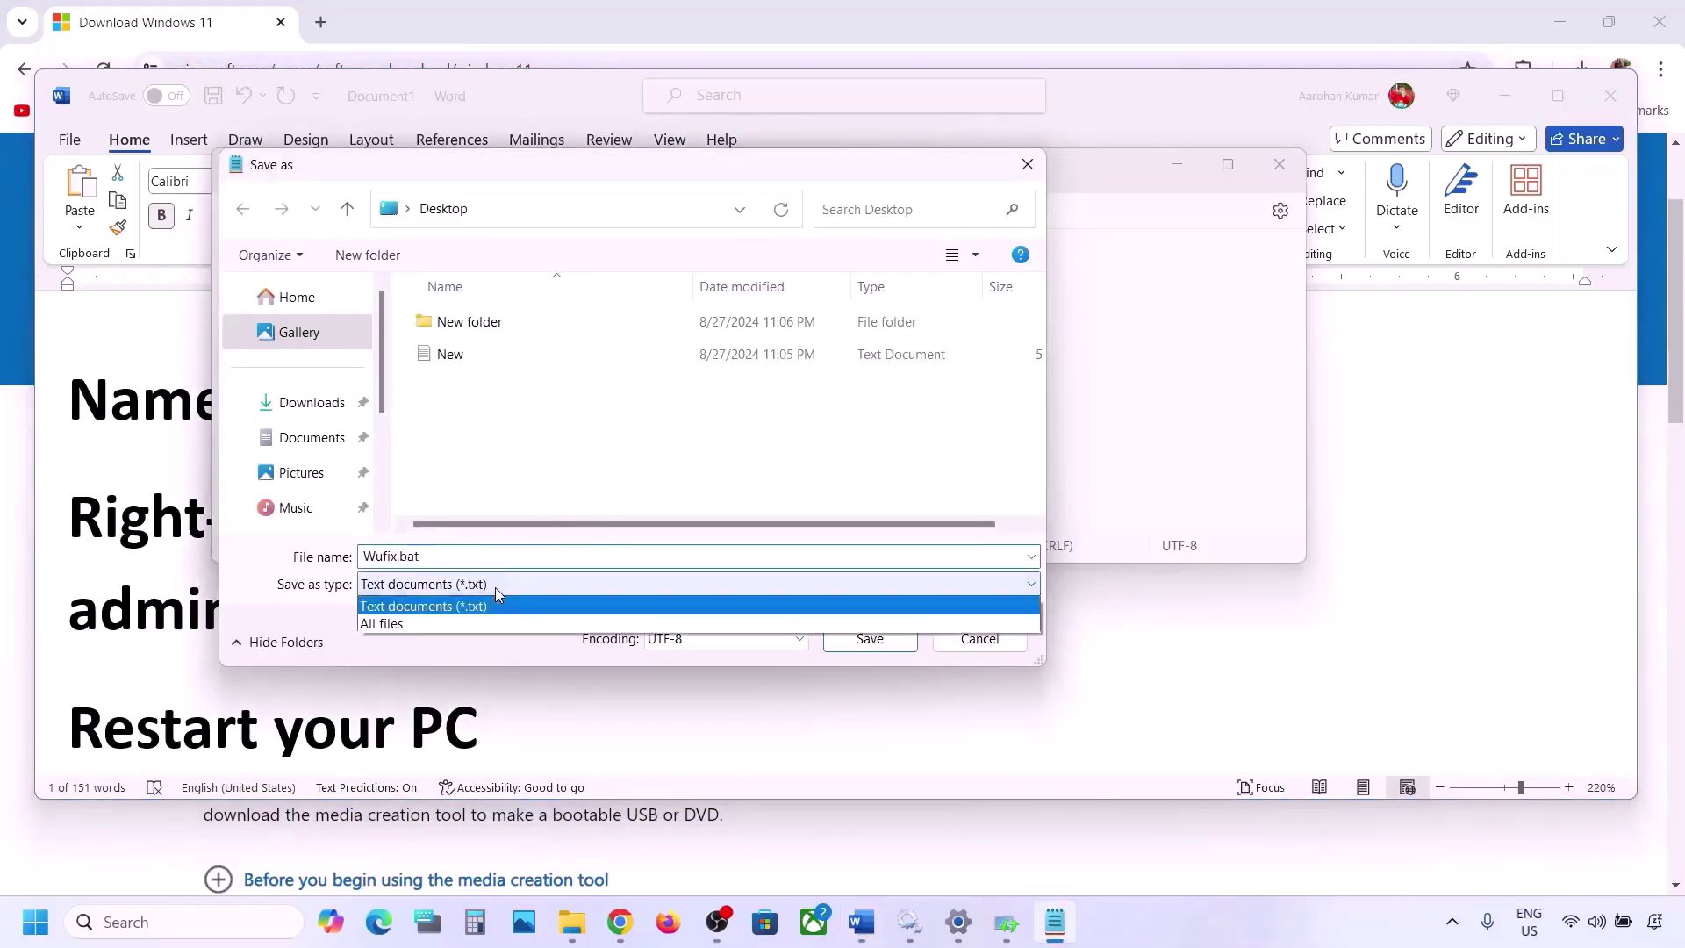
click(436, 628)
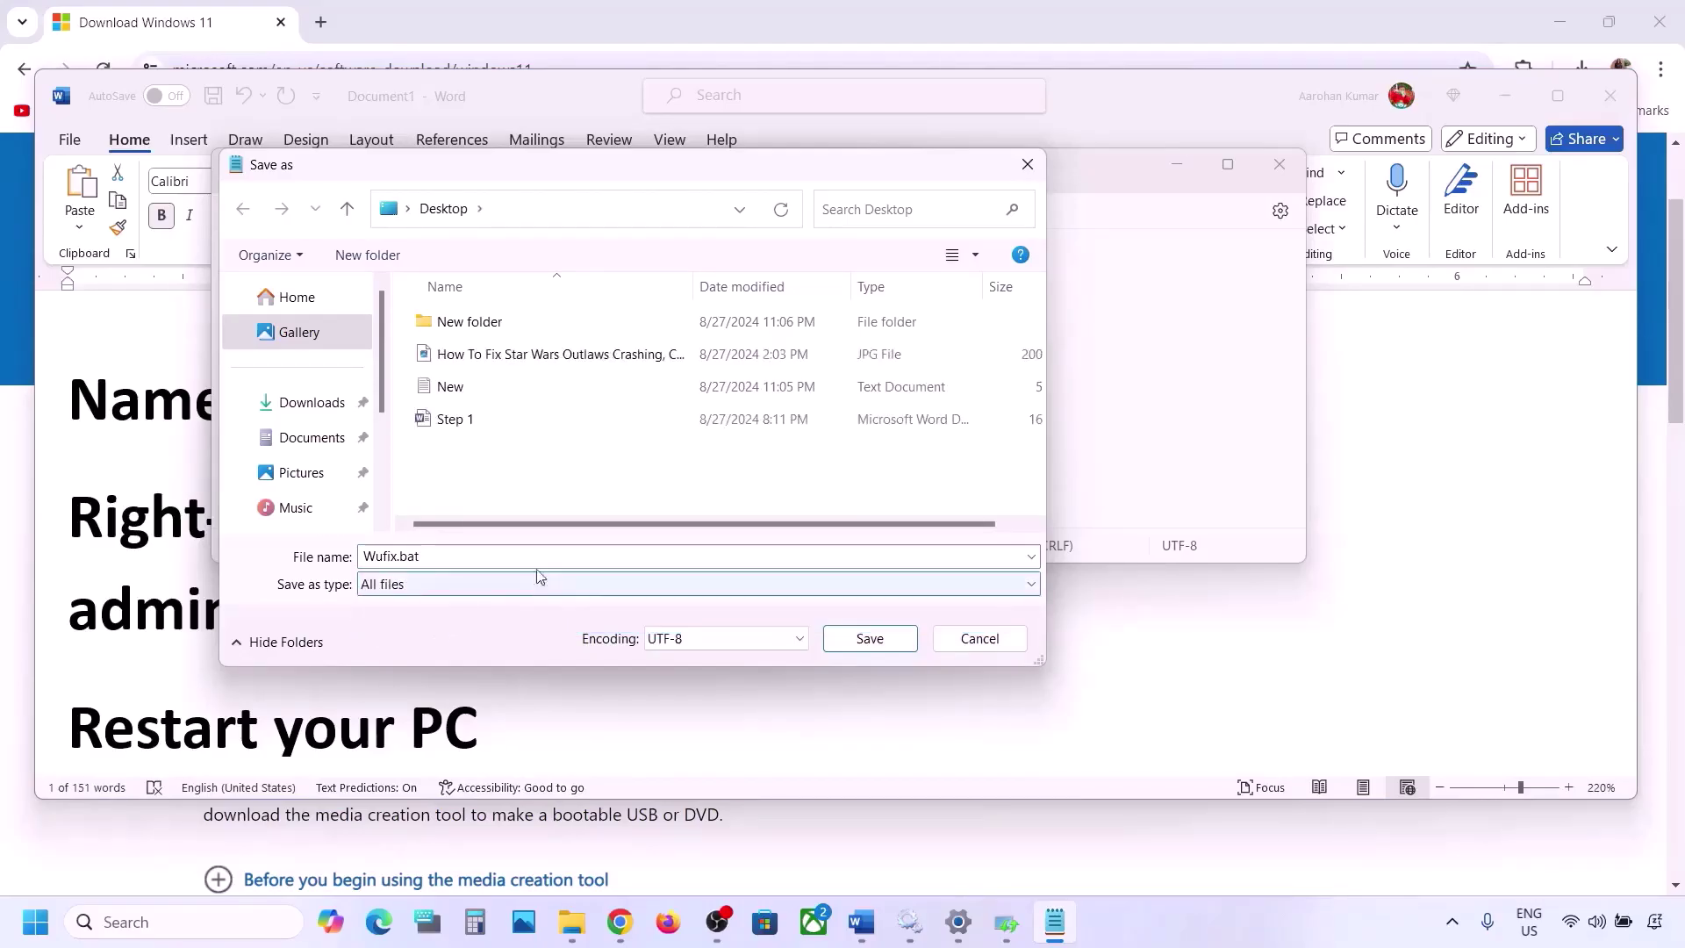
click(878, 639)
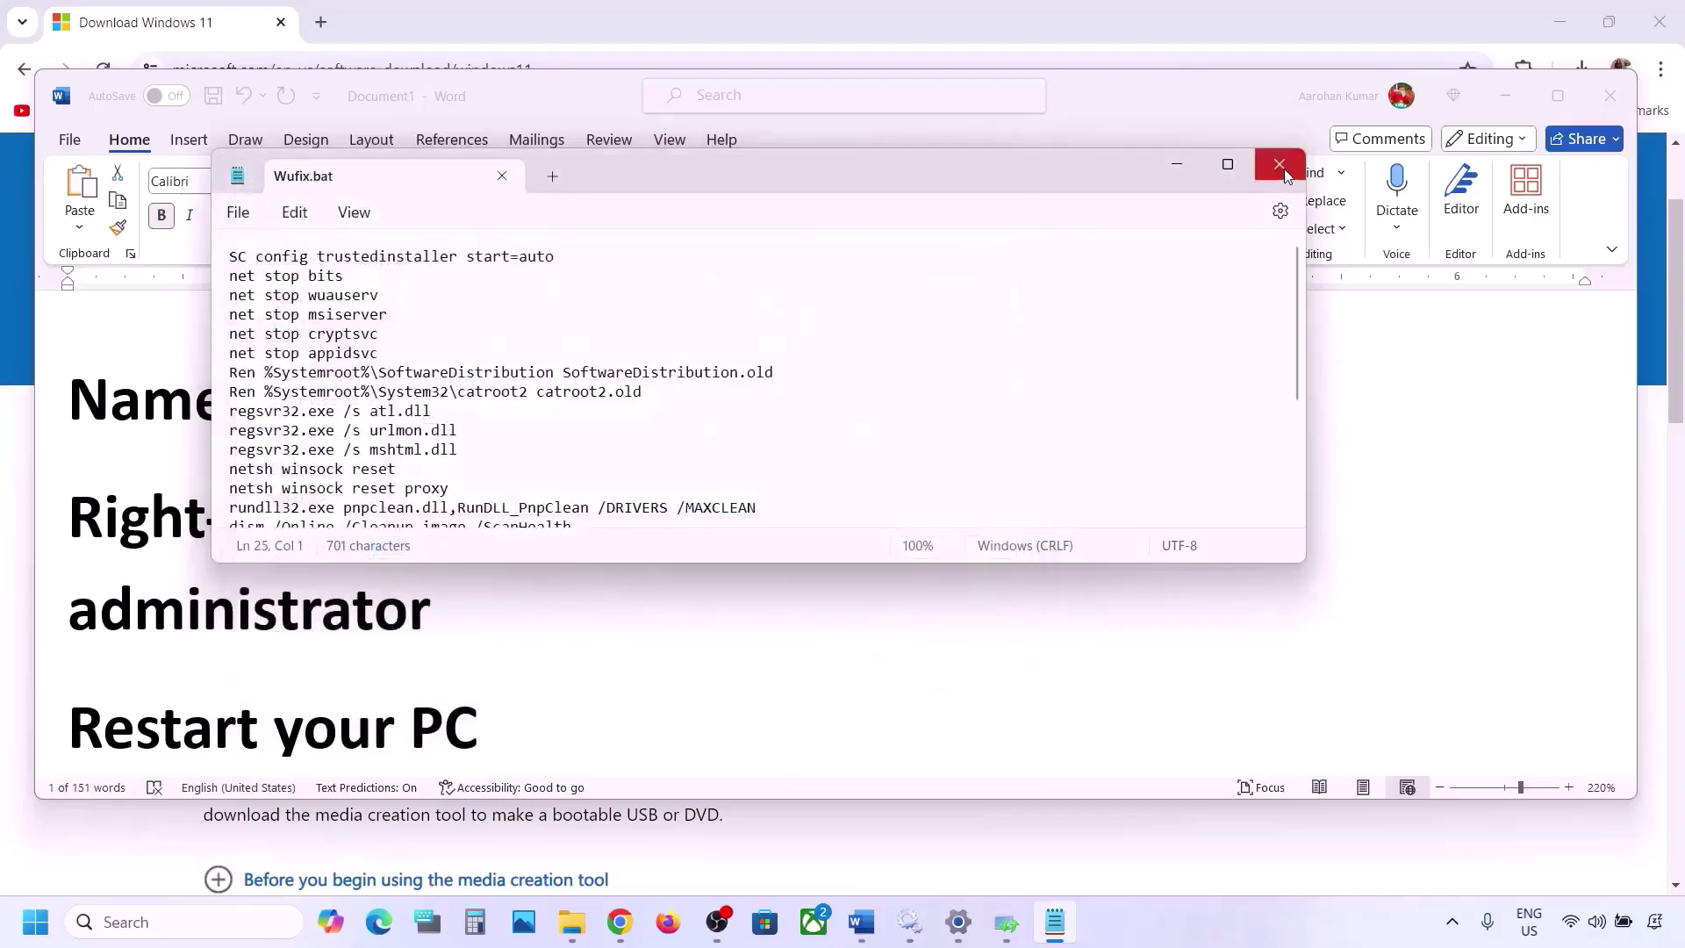
click(1283, 172)
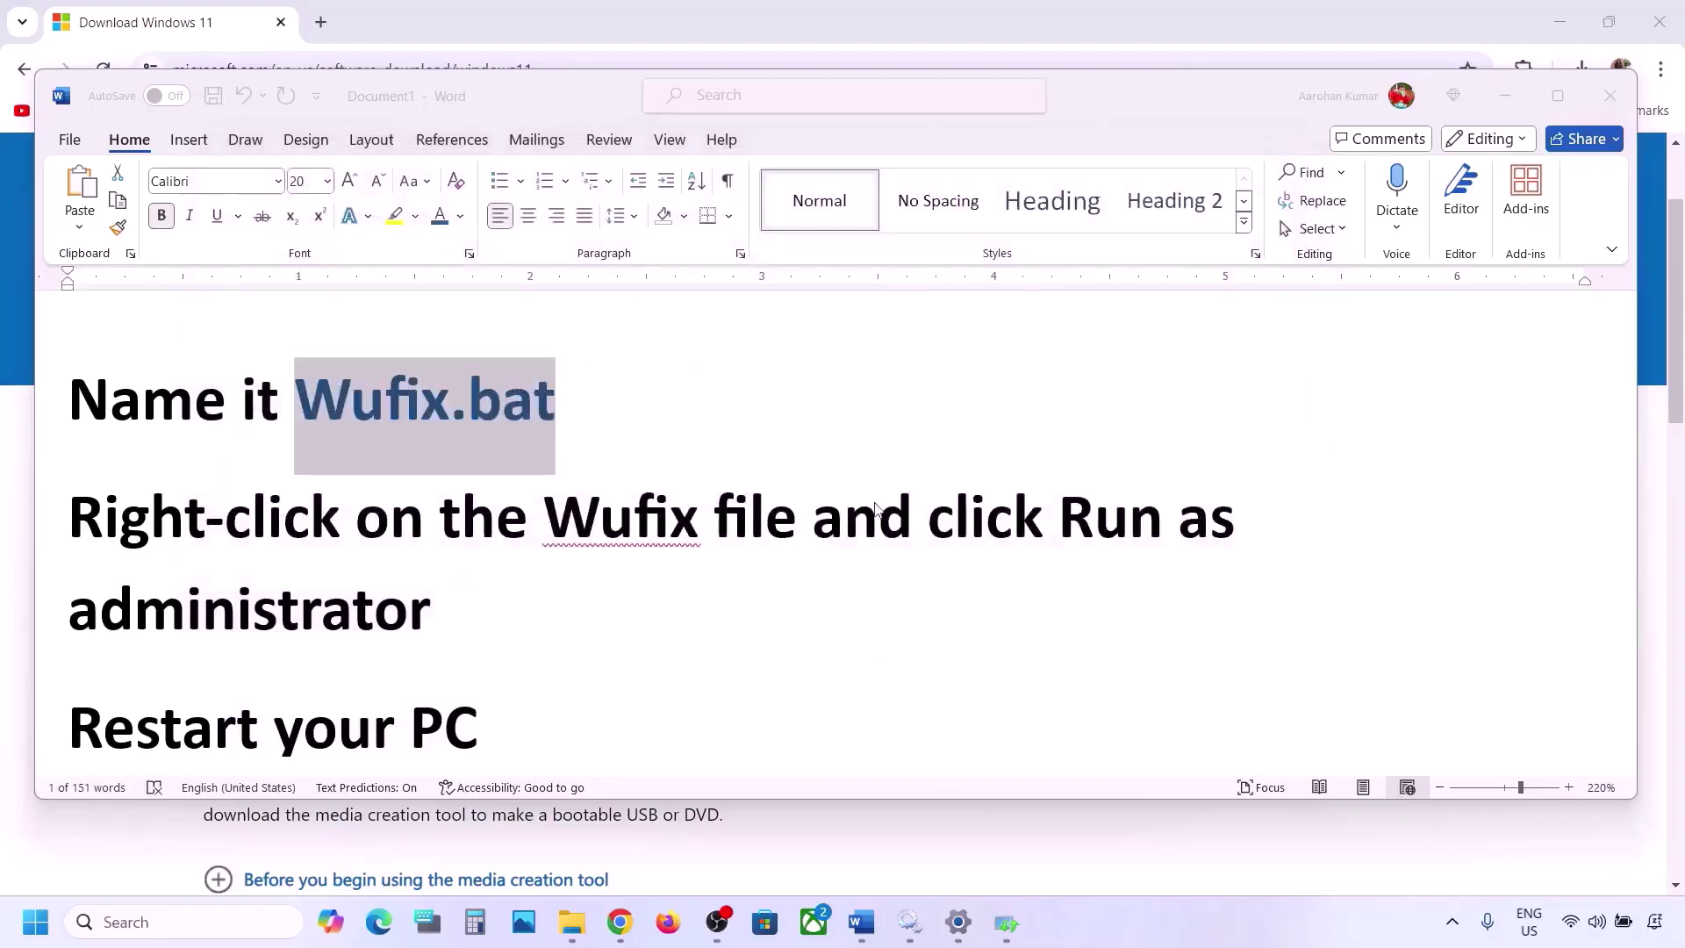
Close the completed Windows Update troubleshooter on the desktop and run the Wufix batch file as administrator.
key(super+d)
click(51, 572)
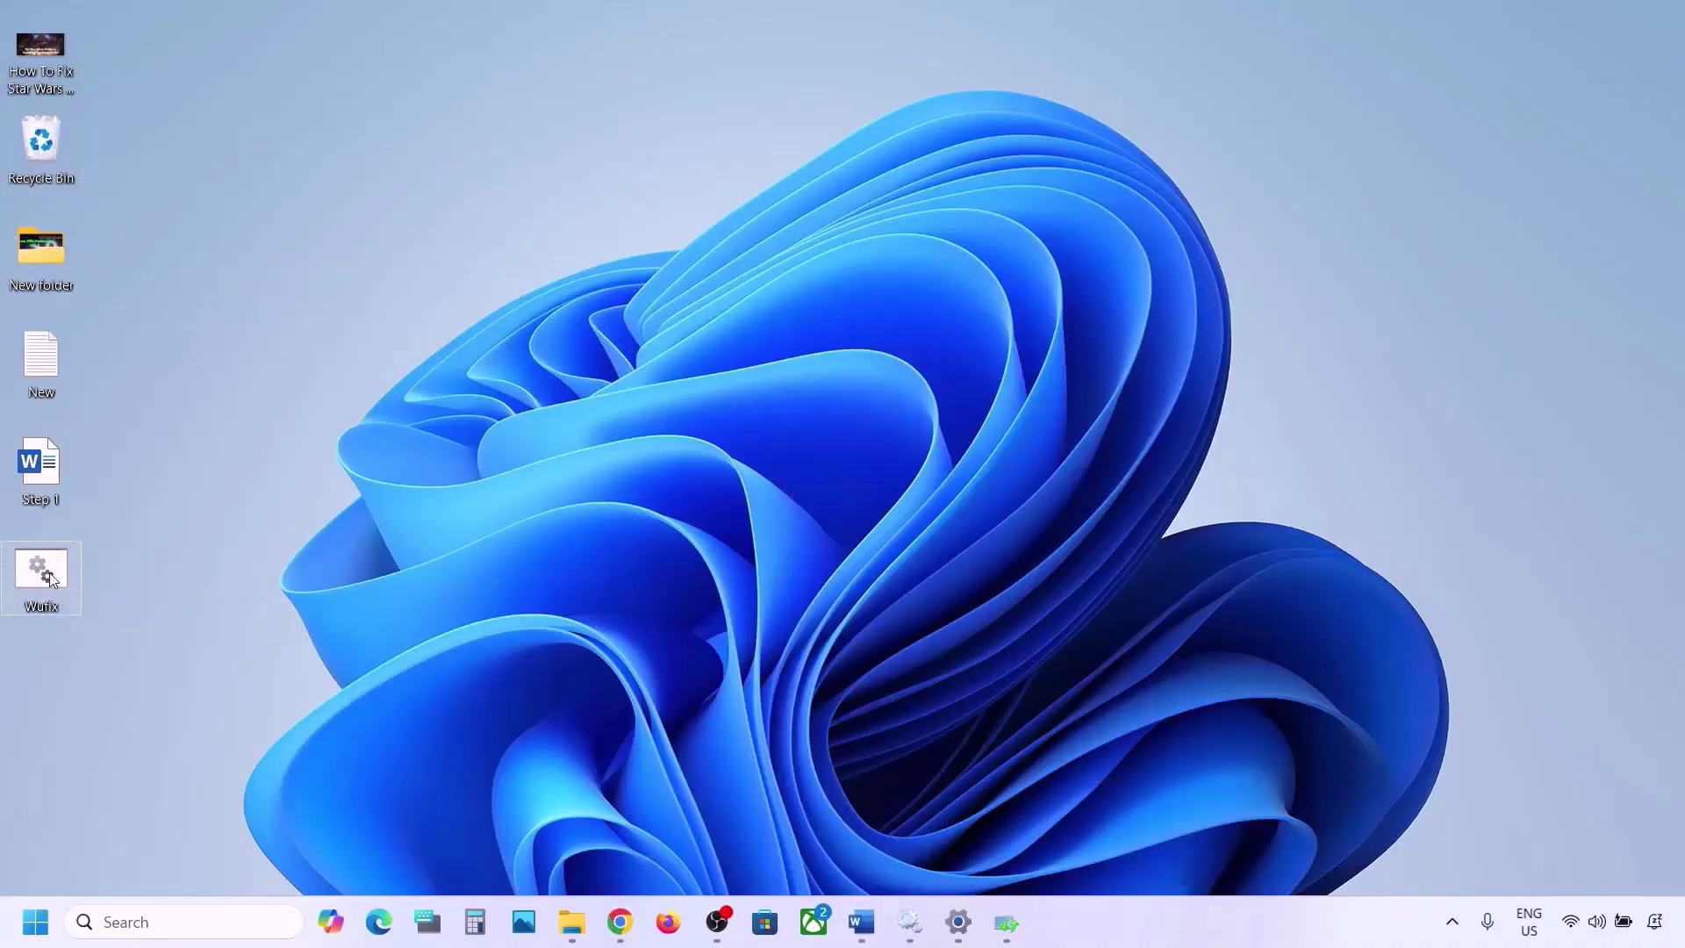
double_click(49, 572)
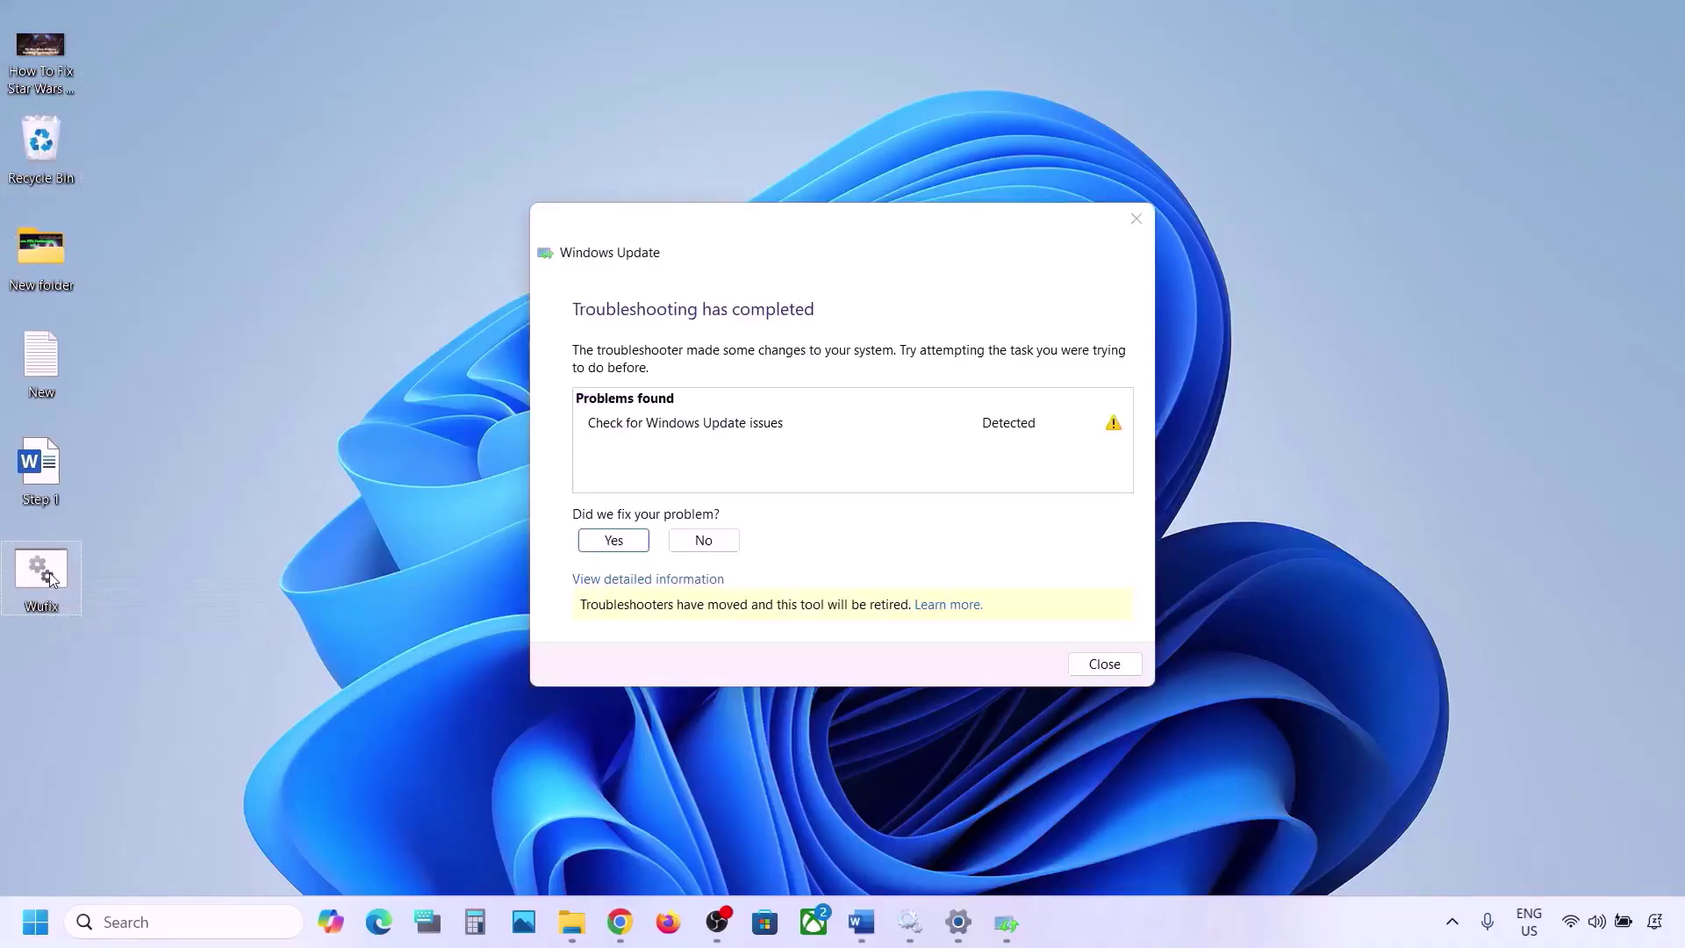
click(1135, 219)
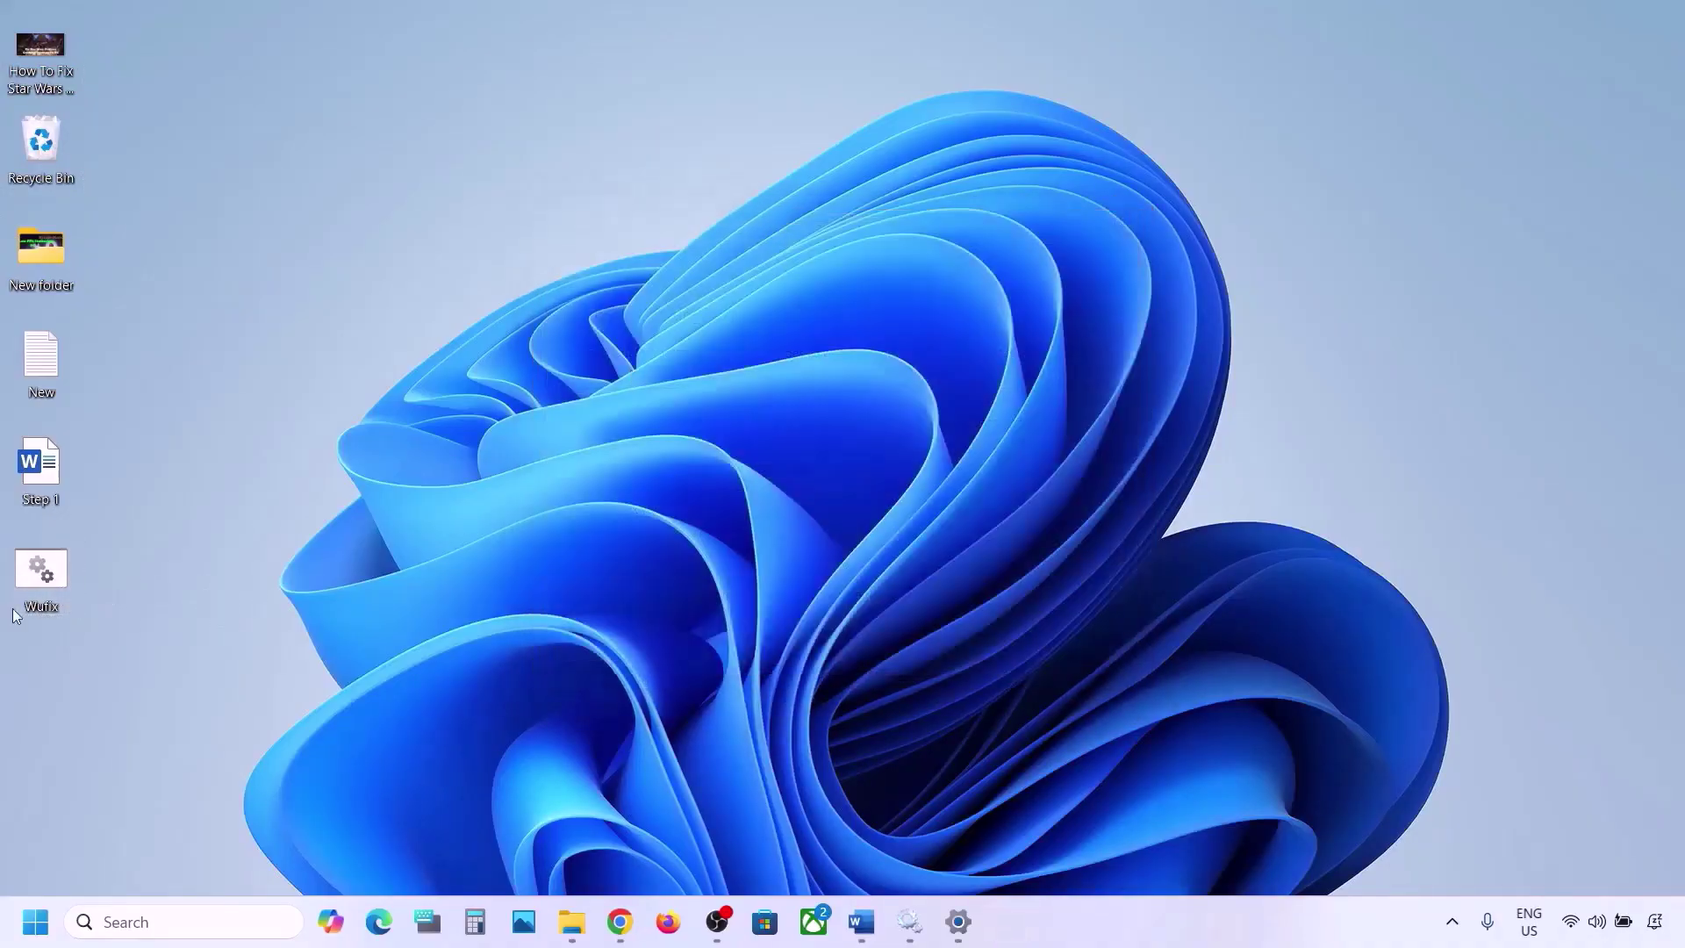
right_click(51, 572)
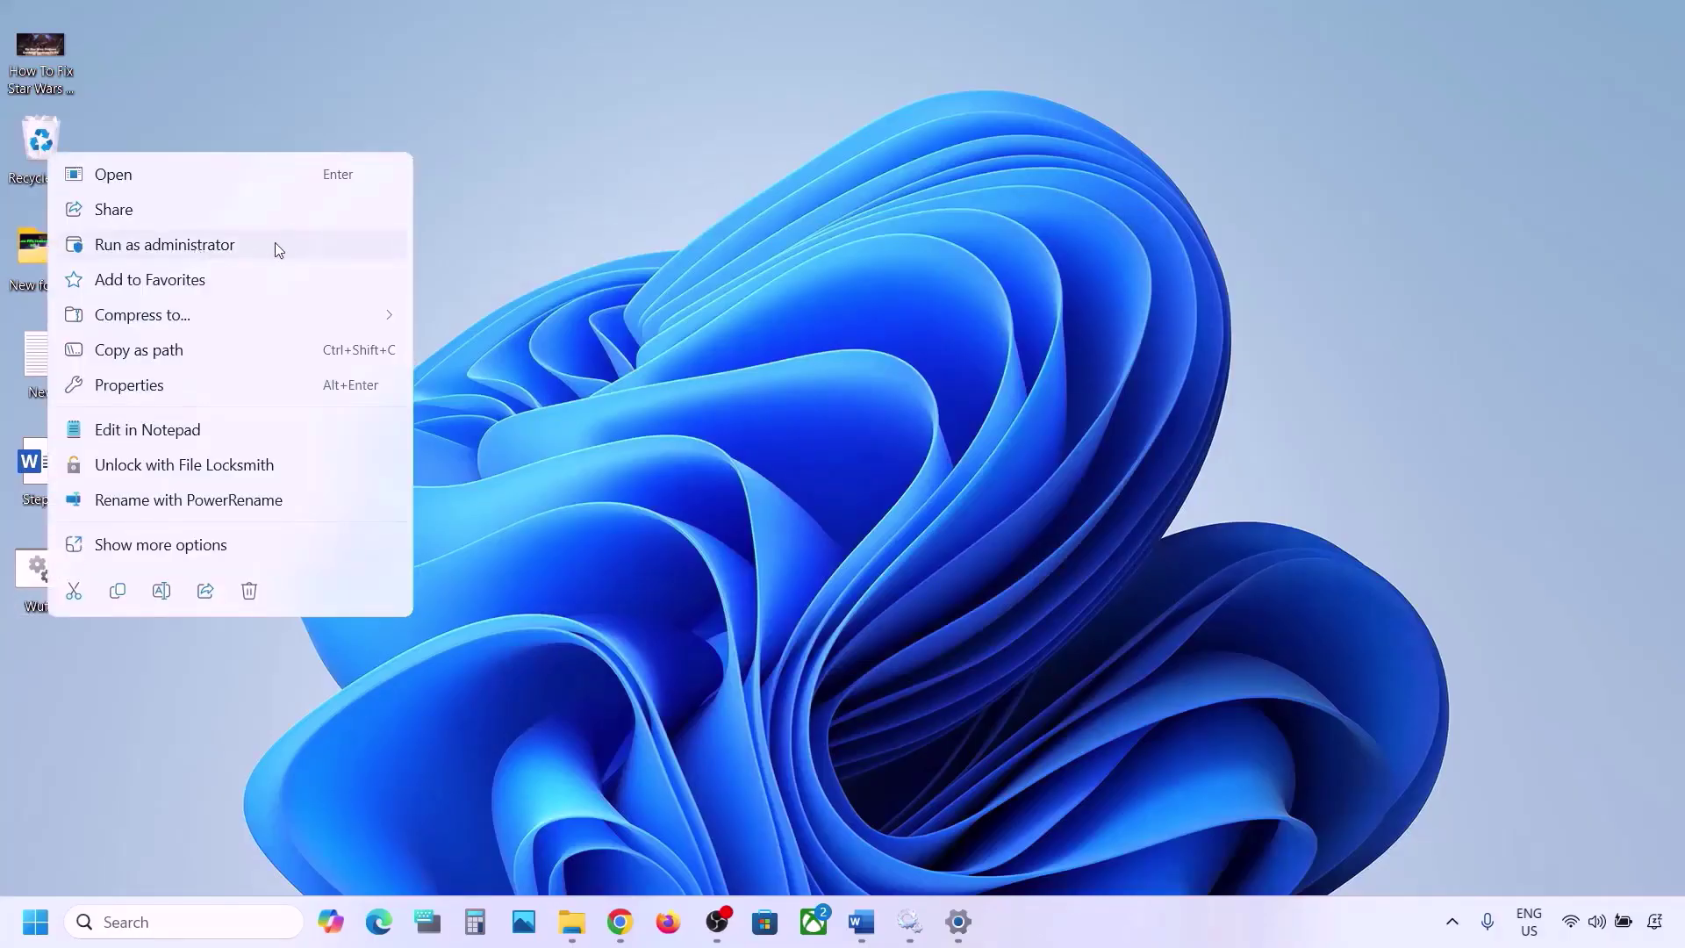
click(211, 249)
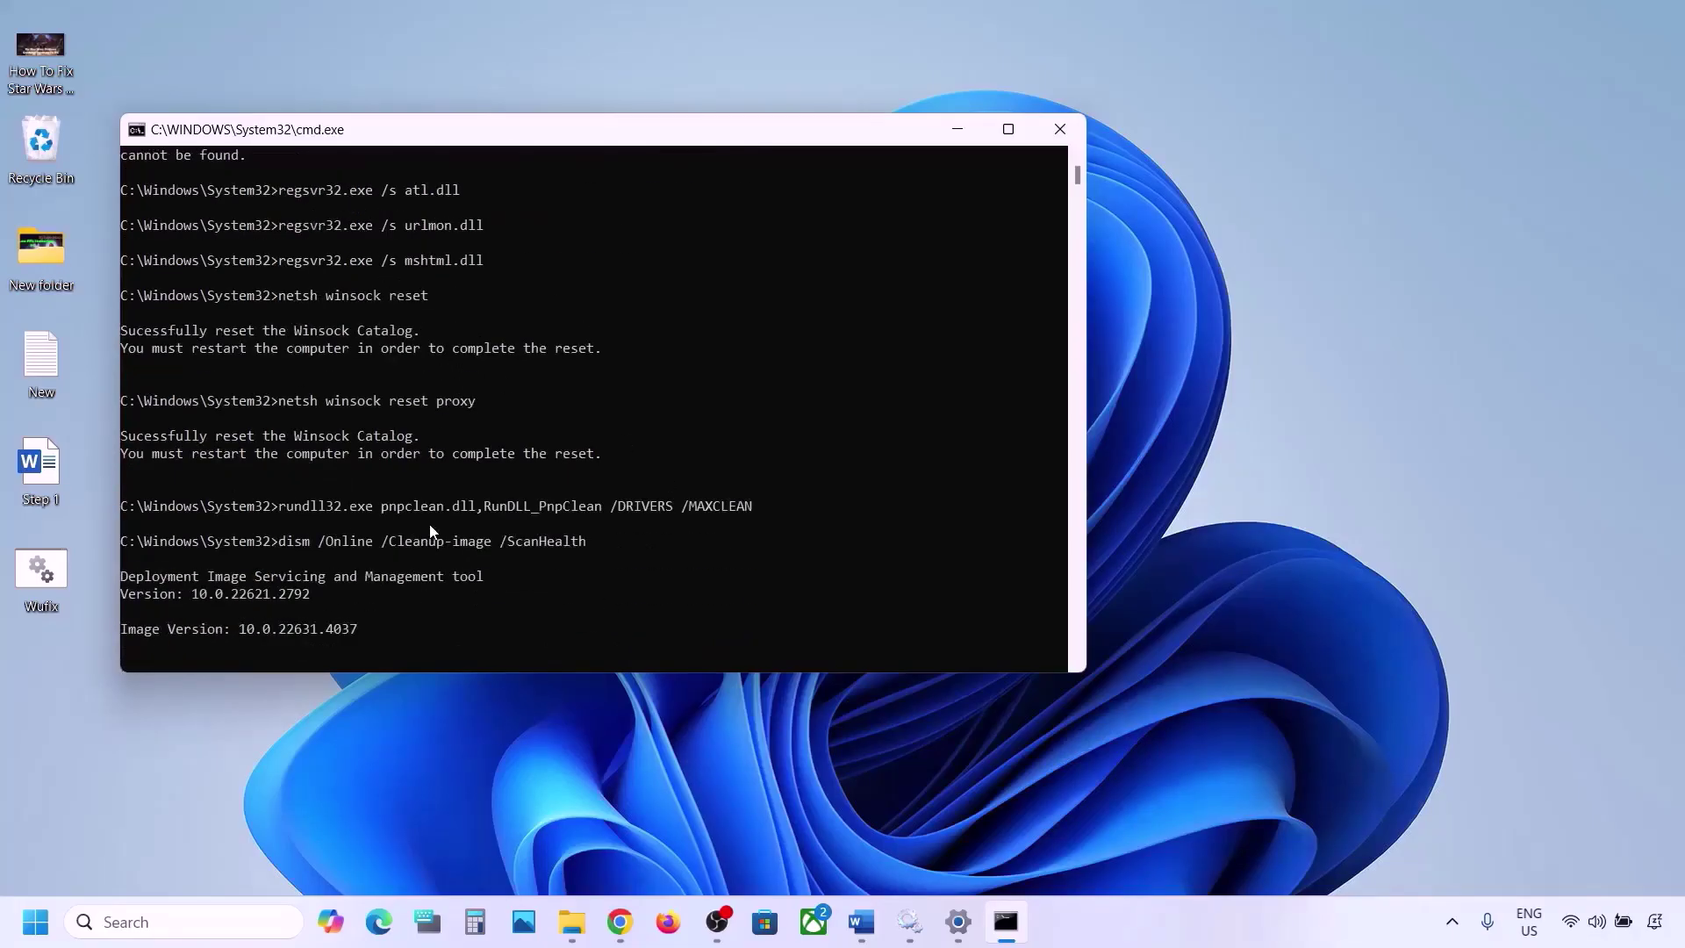
Look at the PC's power options, including Restart, and dismiss them without choosing one.
click(35, 922)
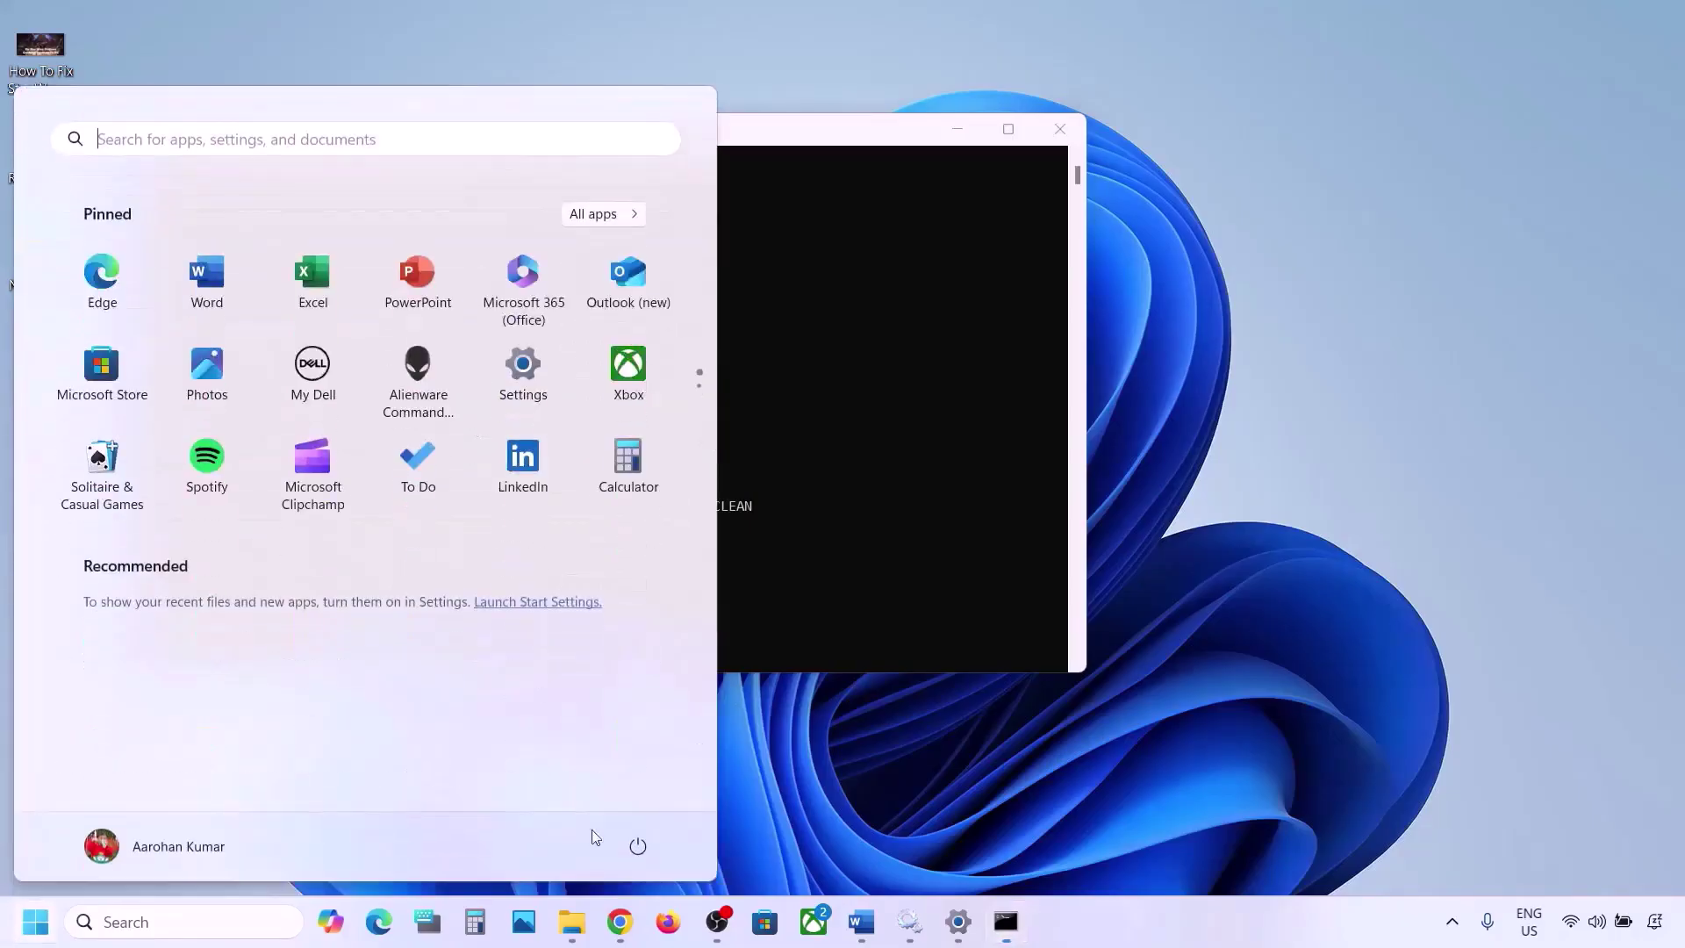
click(638, 848)
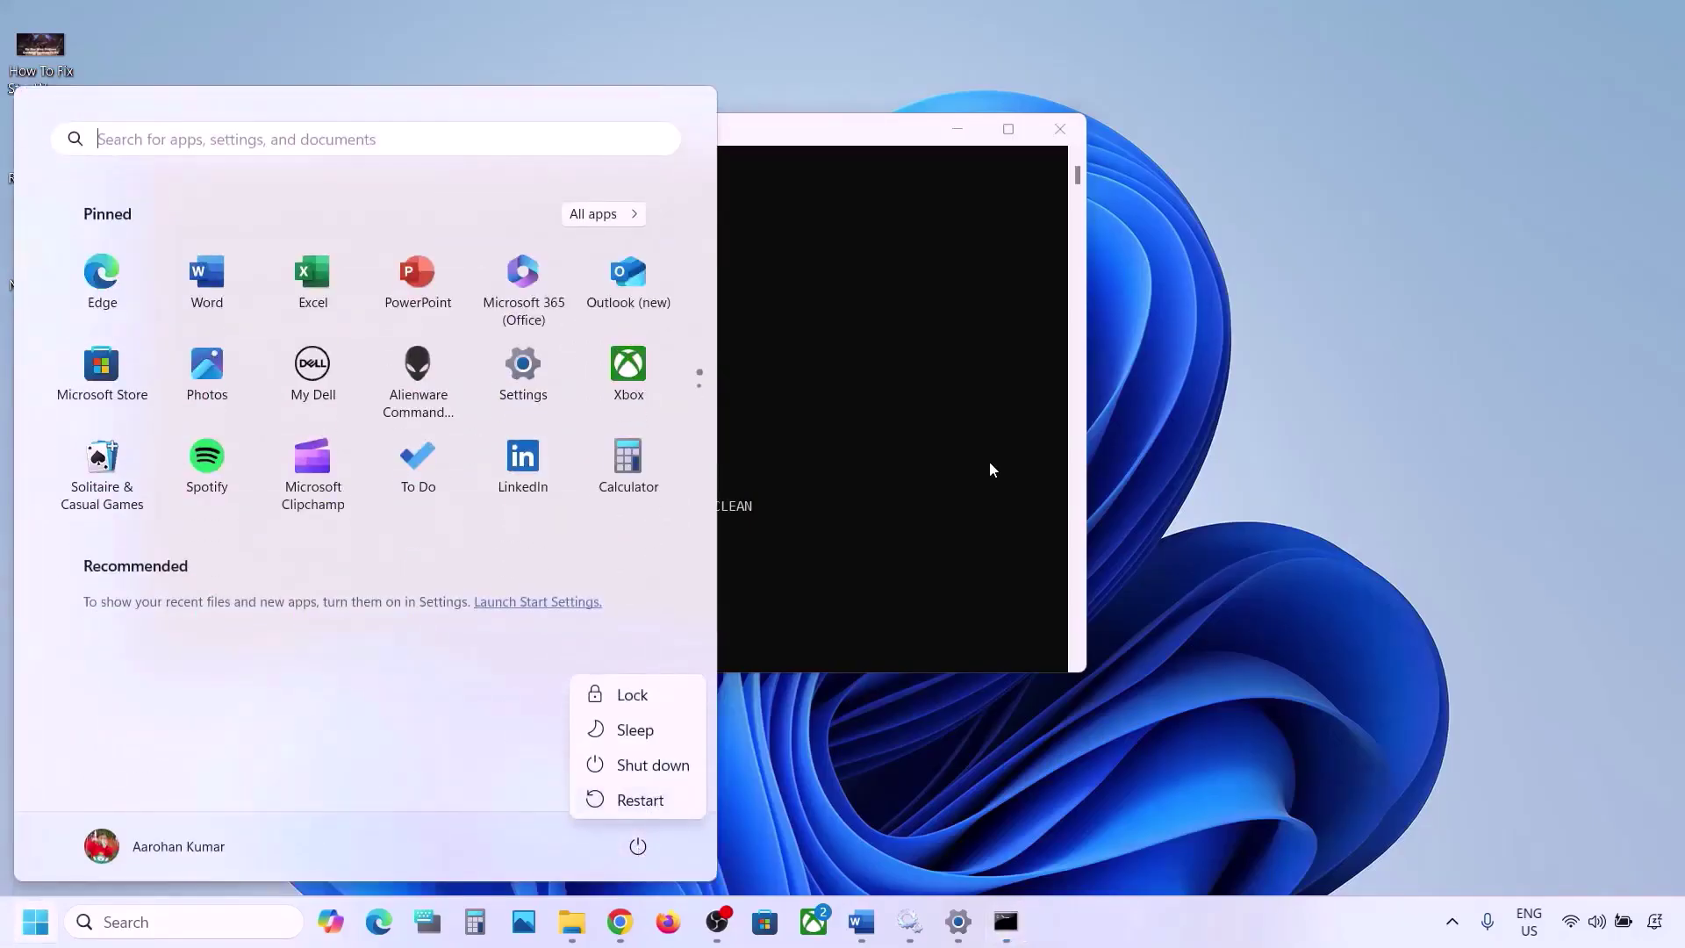
key(Escape)
click(891, 443)
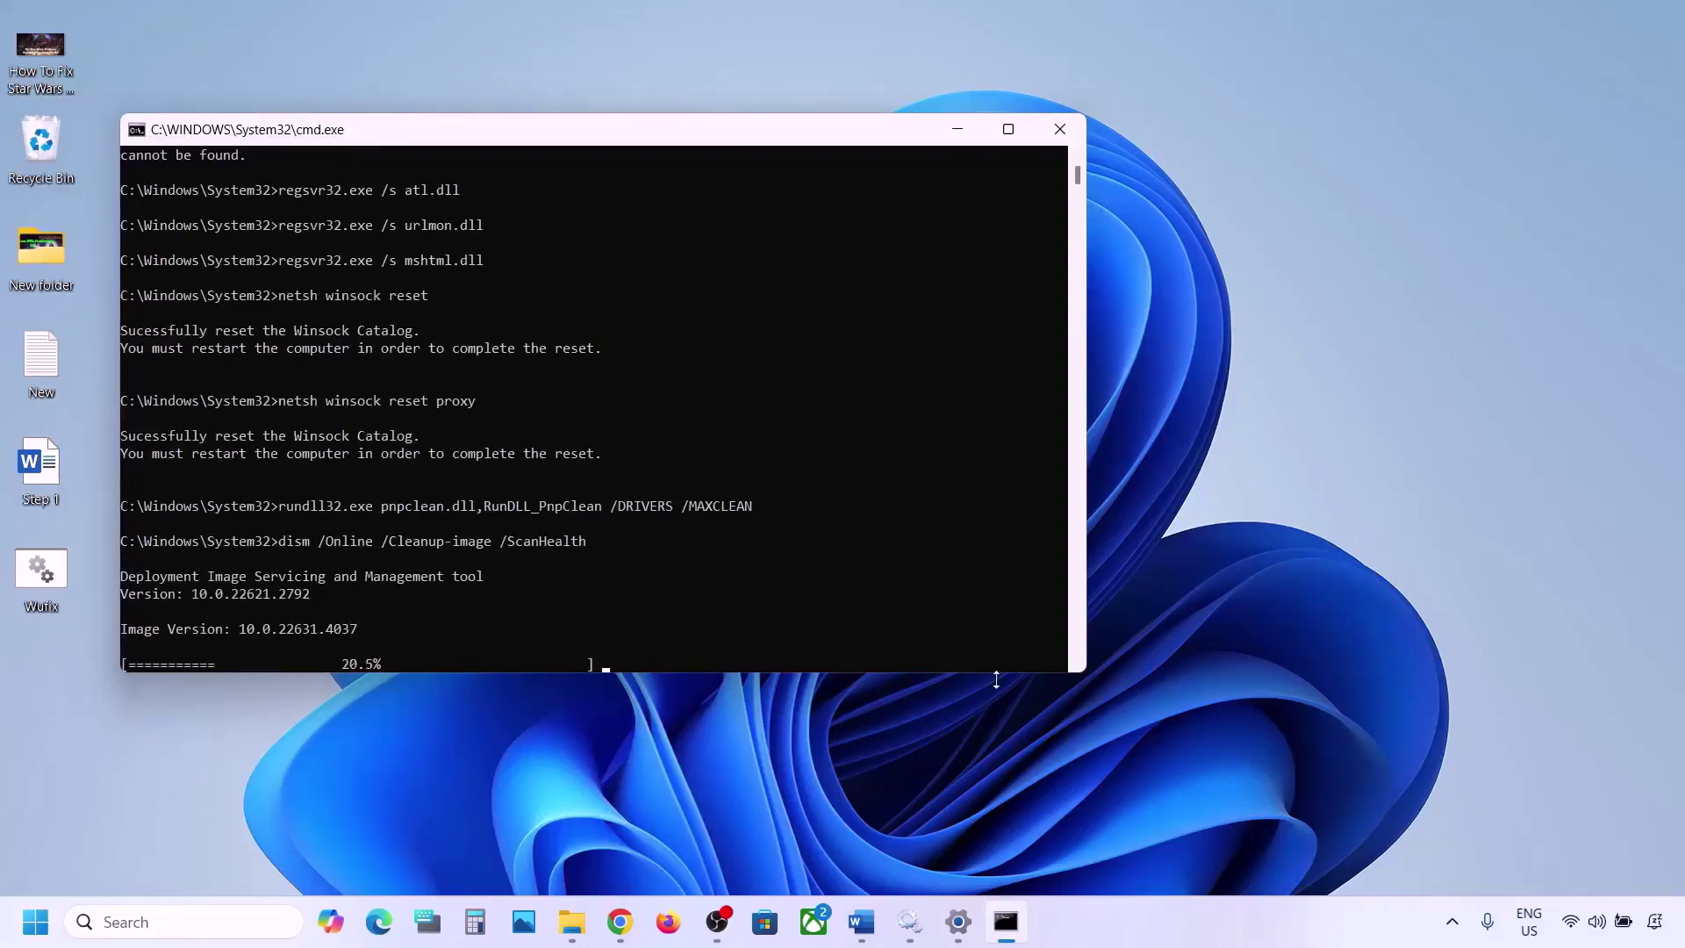
click(1115, 939)
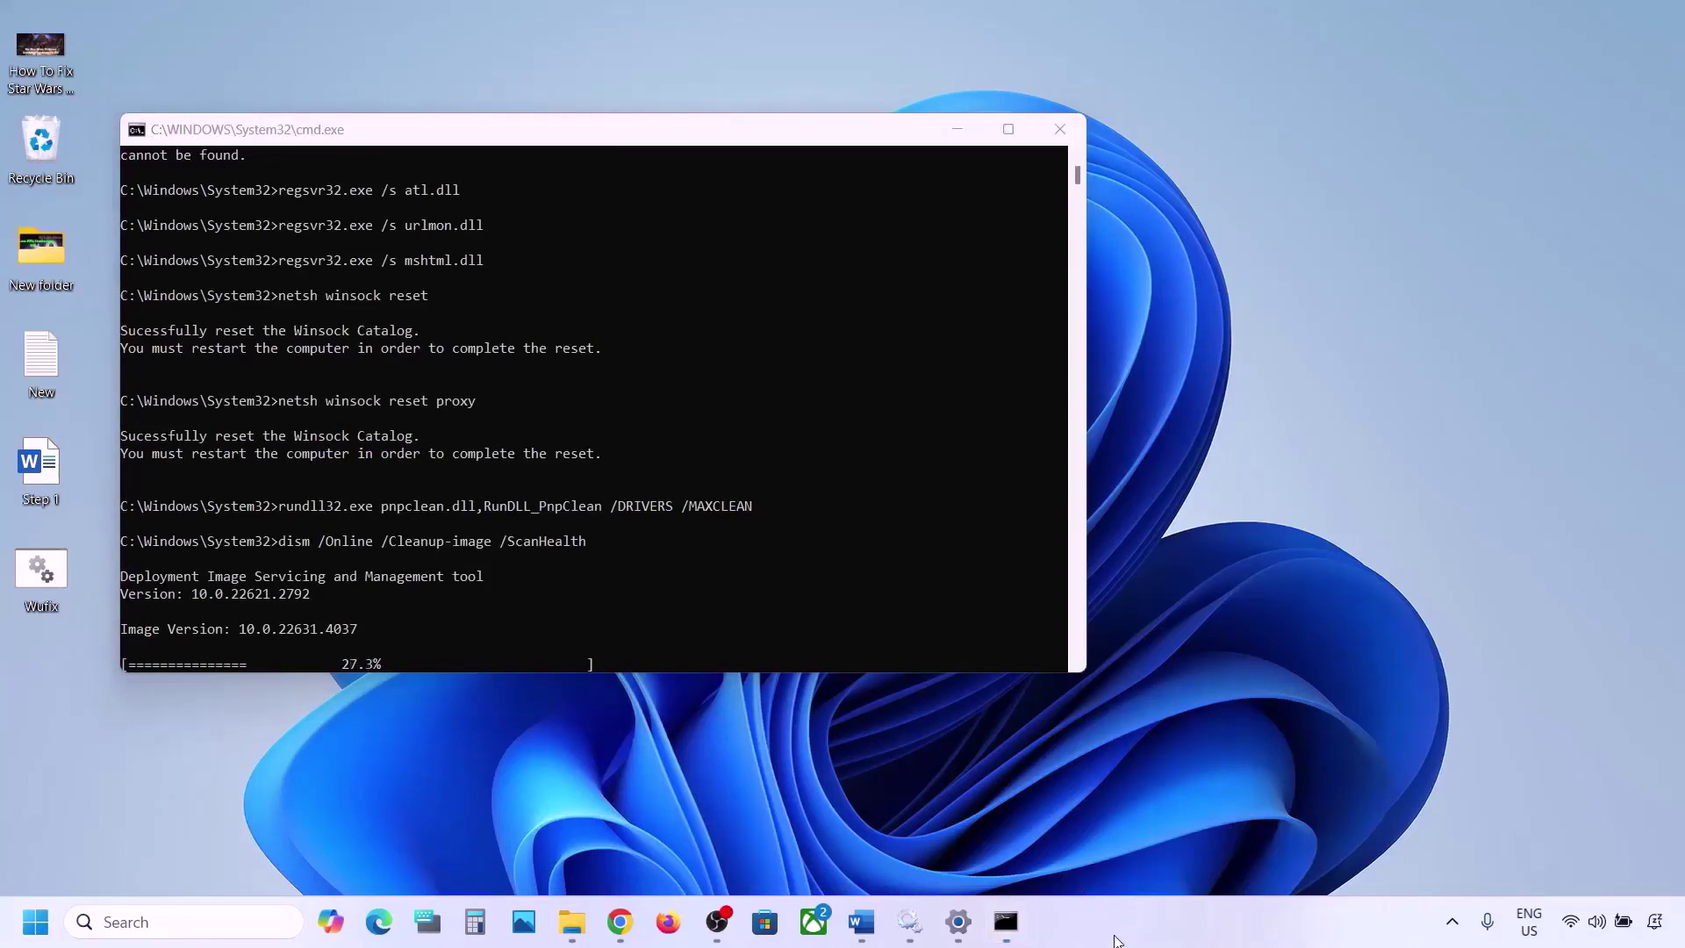
Go to Step 6 in the Word document and highlight its heading text "Use Media Creation Tool".
key(super+d)
click(863, 923)
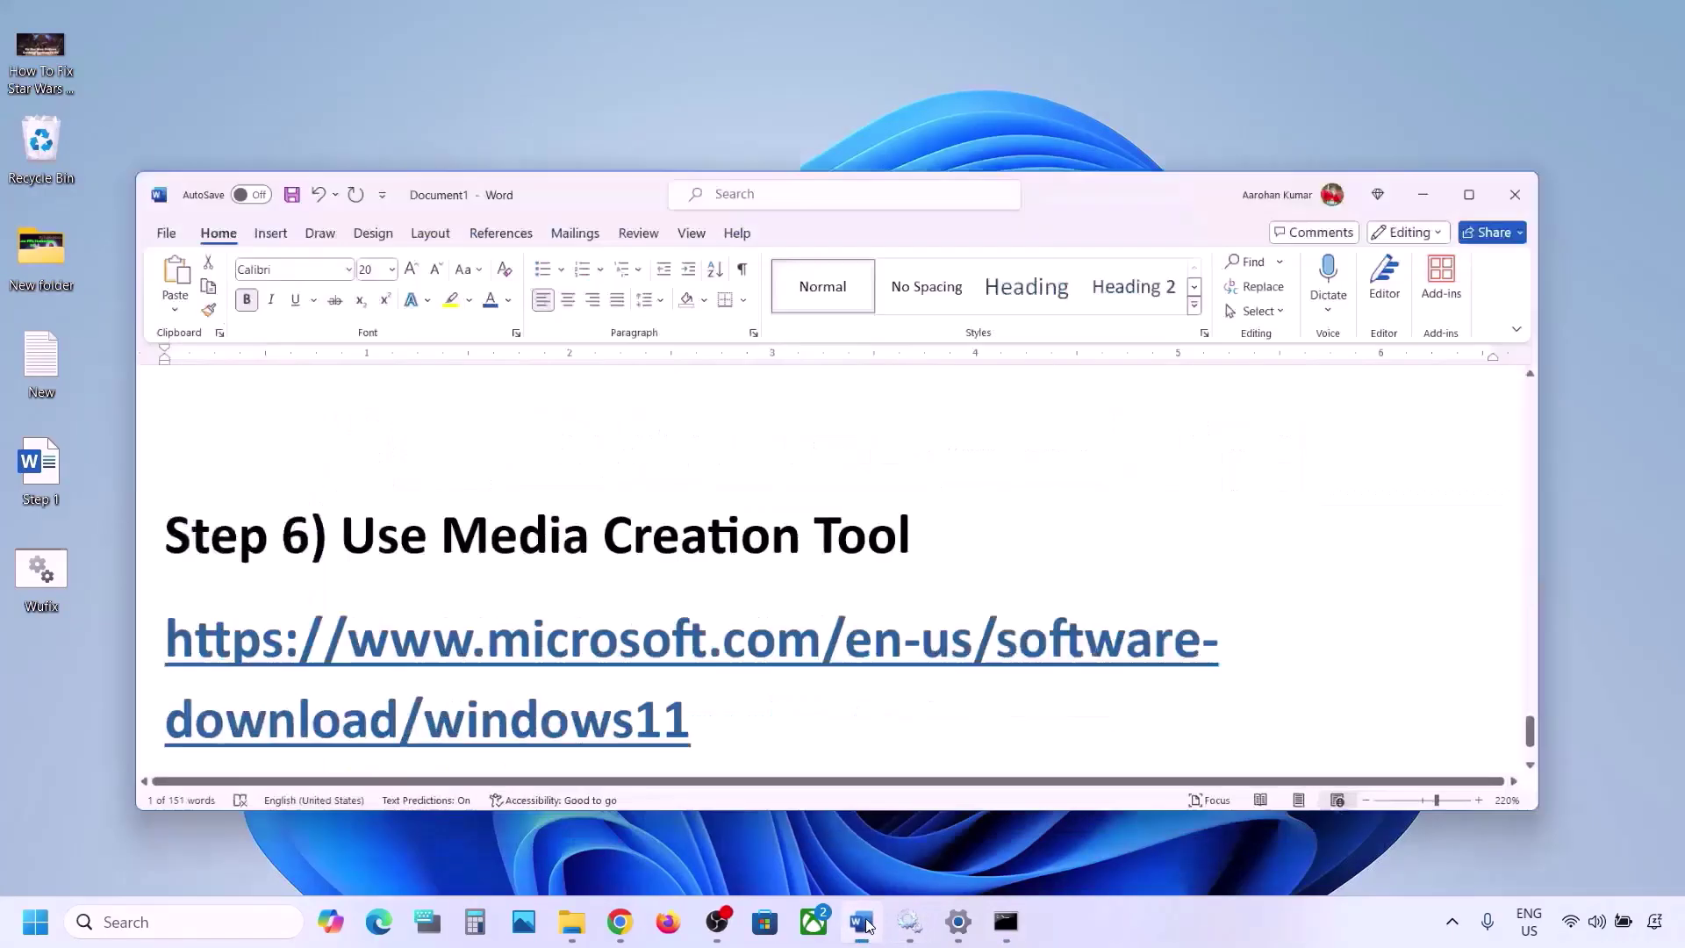
scroll(277, 349, down, 2)
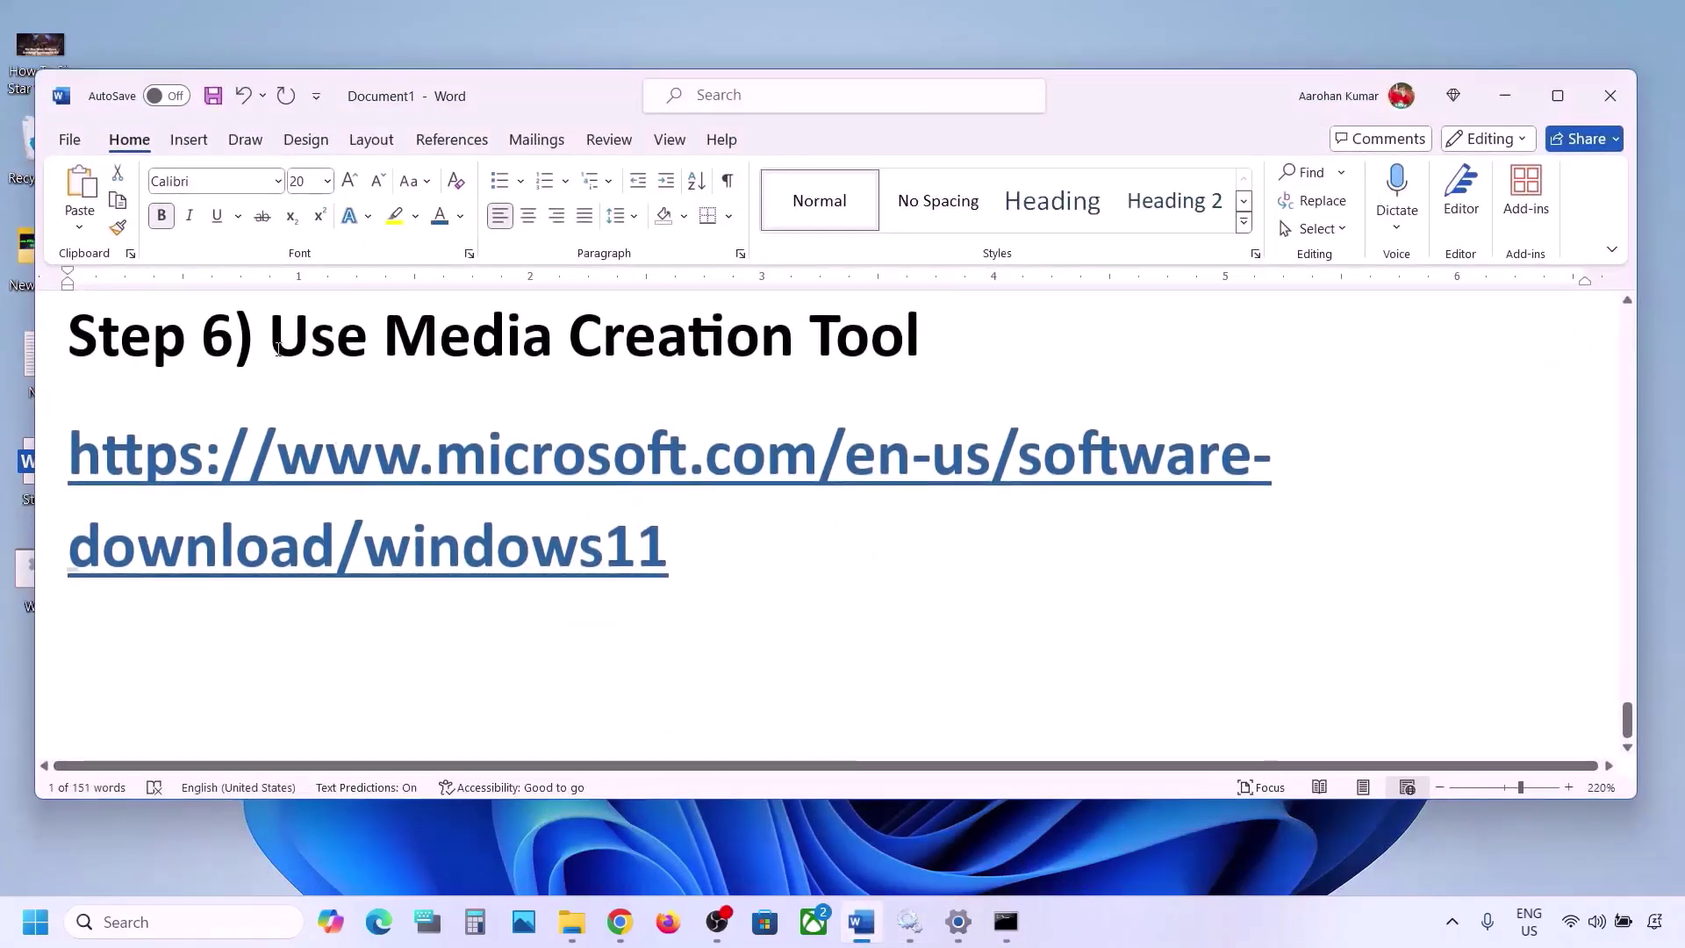
drag(272, 349, 932, 351)
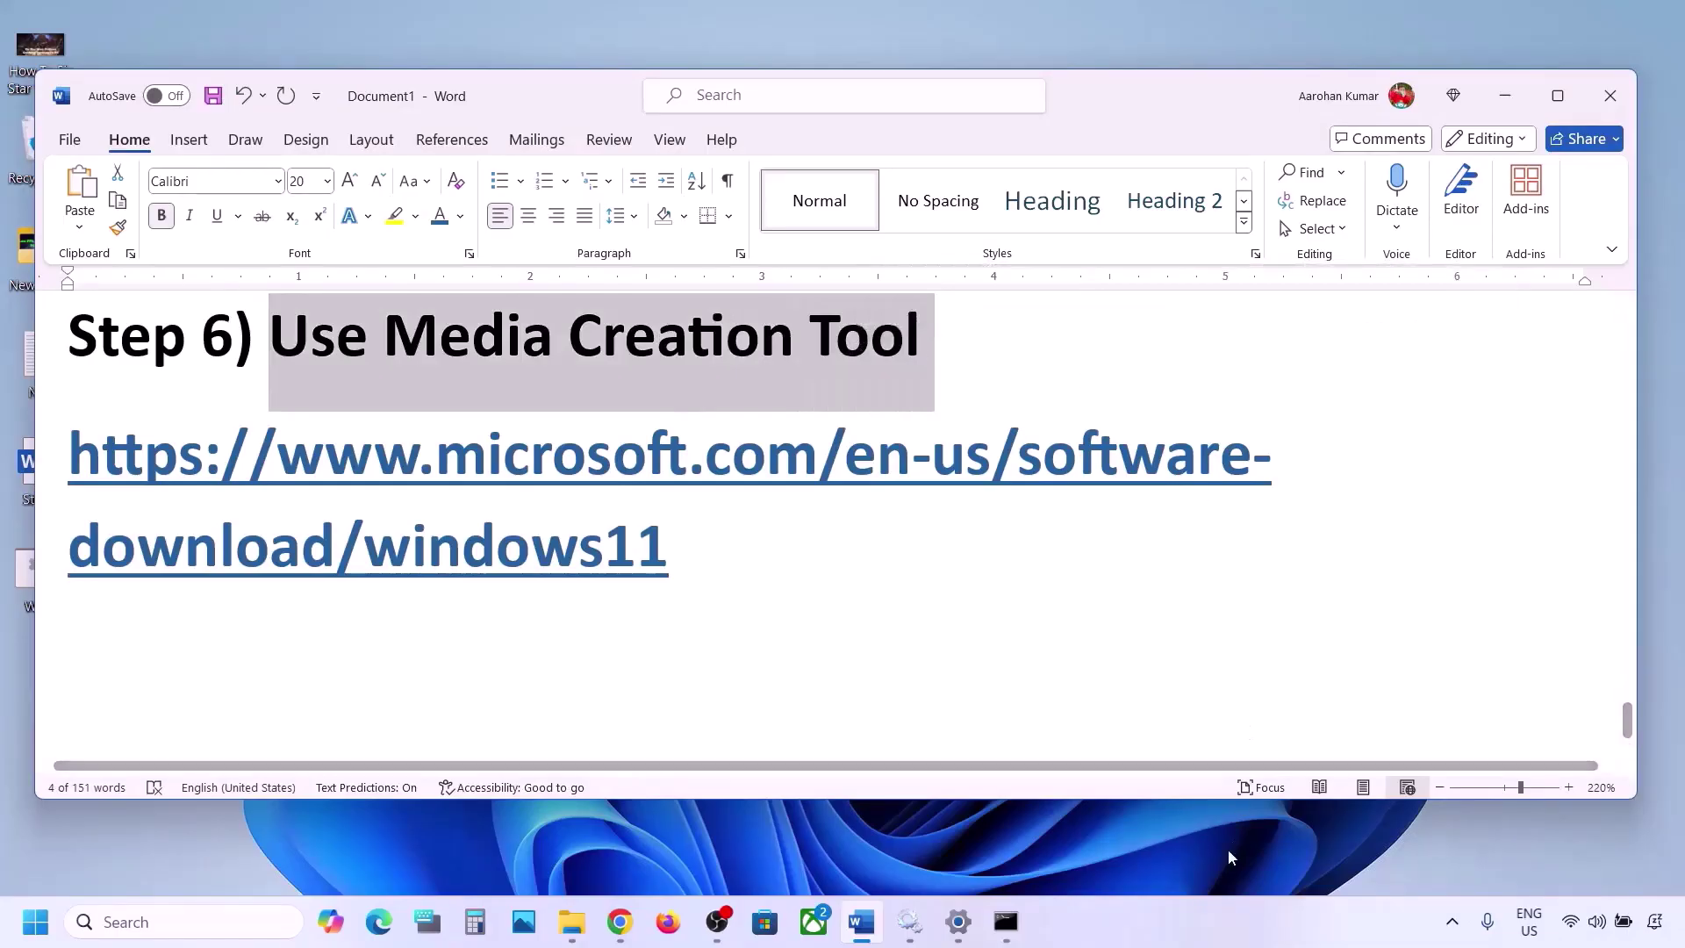
Switch to the Download Windows 11 page and download the media creation tool under Create Windows 11 Installation Media.
click(1188, 917)
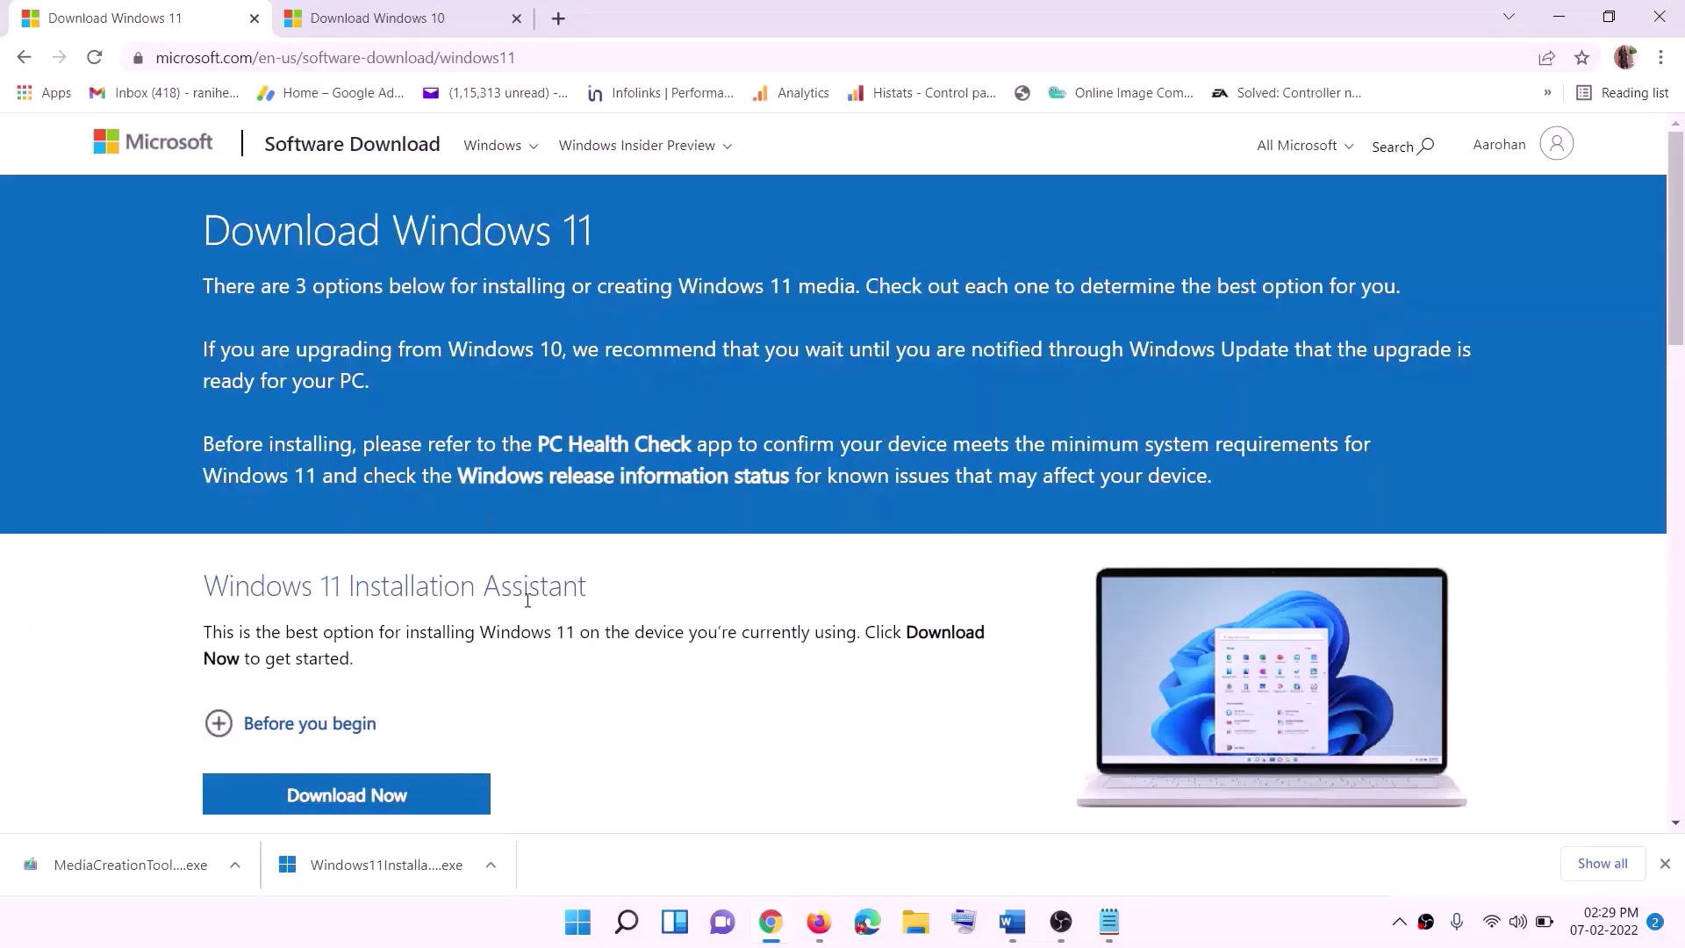
scroll(527, 600, down, 5)
drag(315, 543, 462, 542)
click(331, 519)
drag(316, 520, 488, 521)
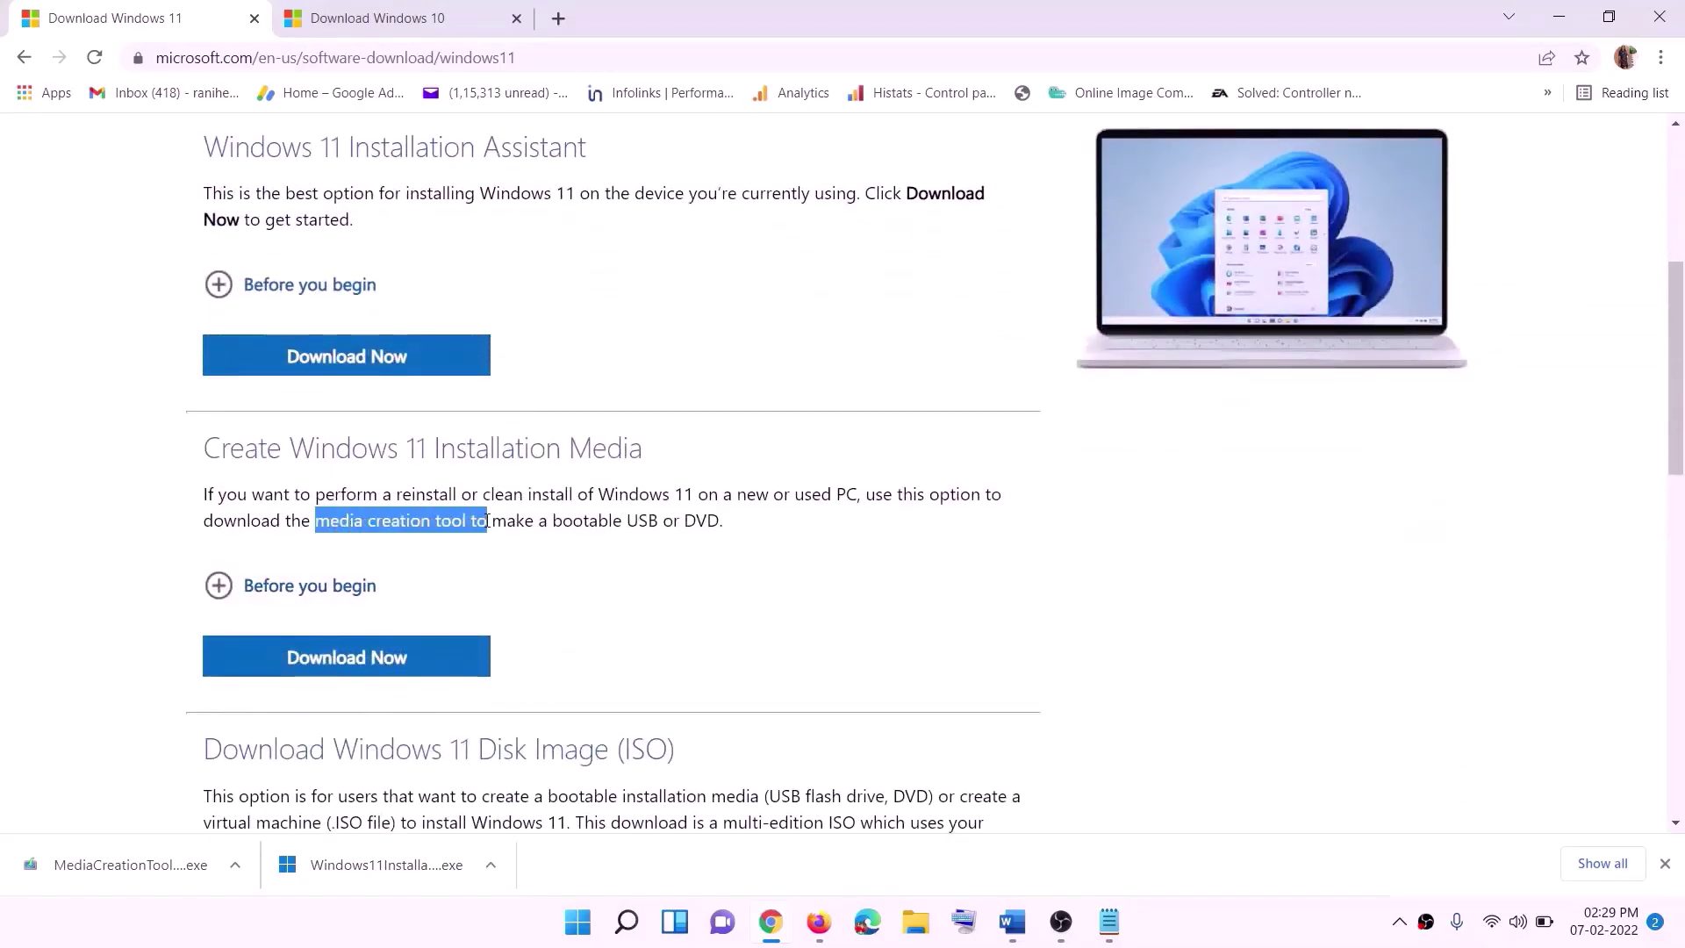
click(336, 667)
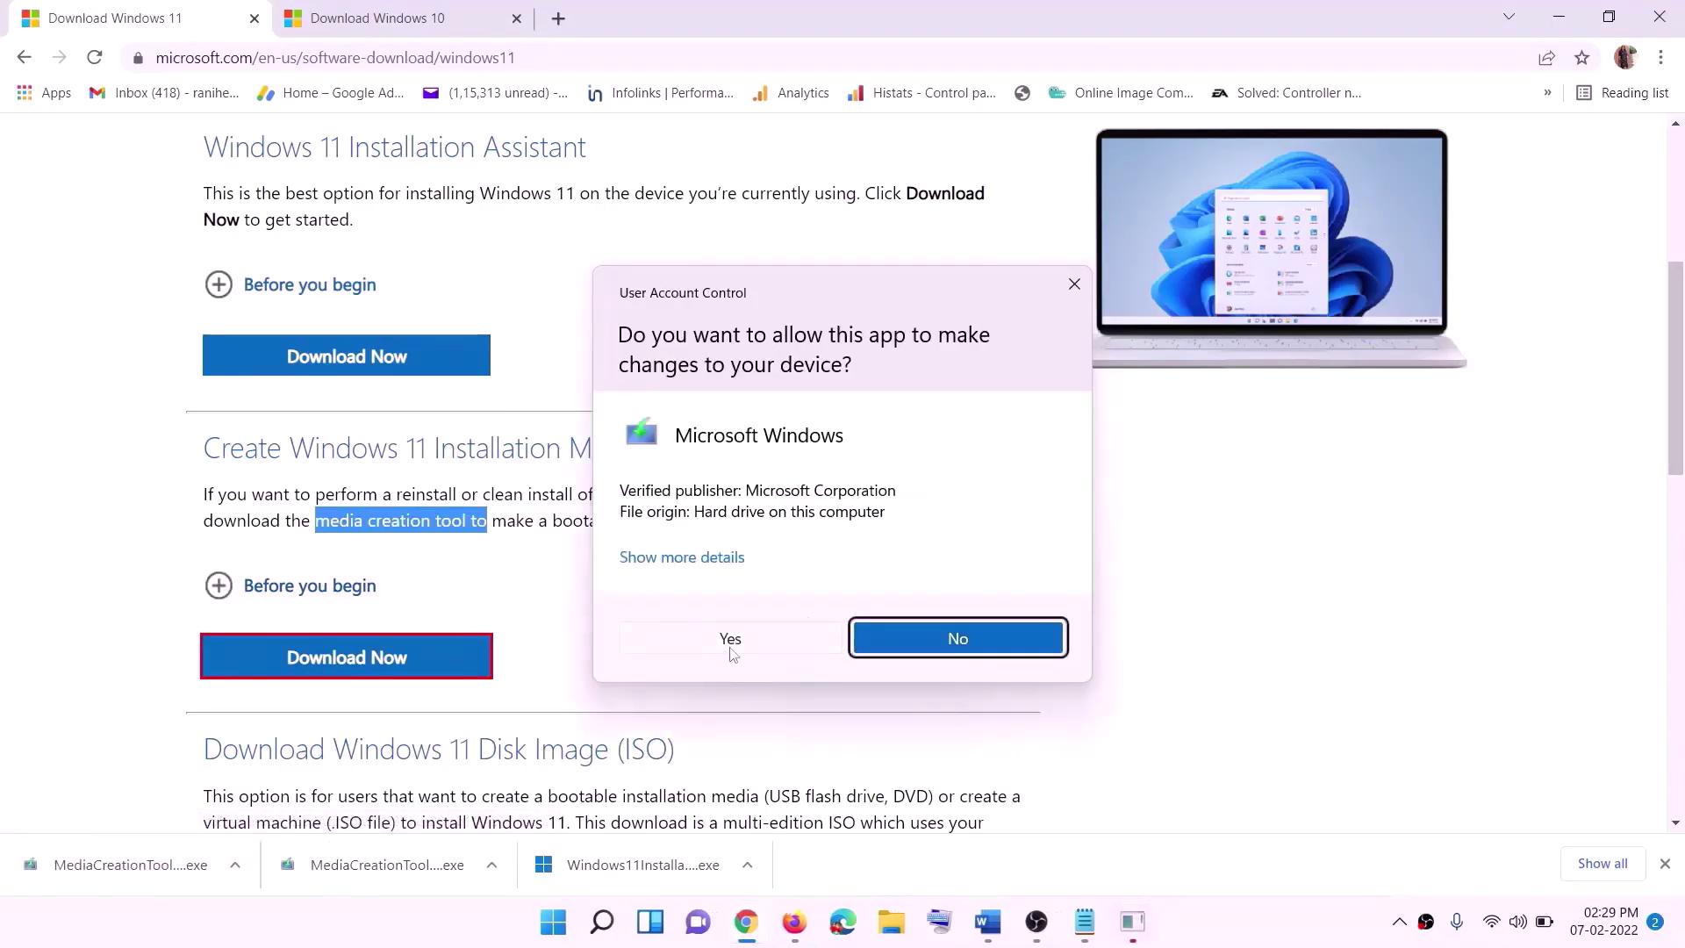
Allow the media creation tool to run, accept its license terms and keep the recommended language and edition.
click(730, 639)
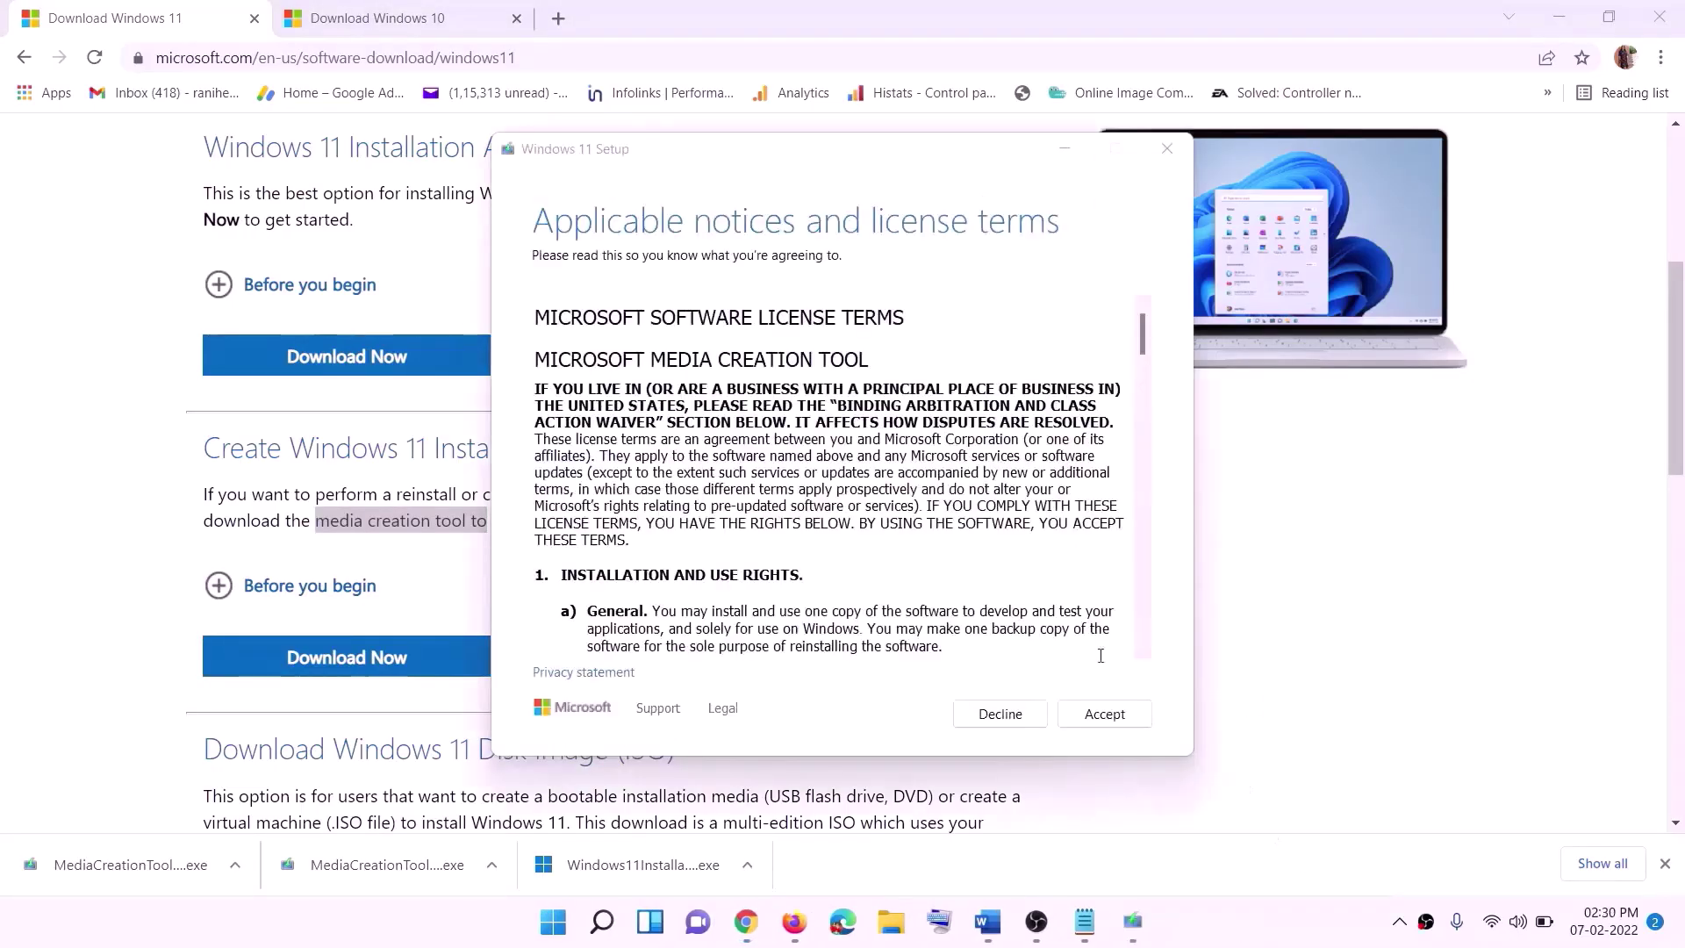
click(1081, 713)
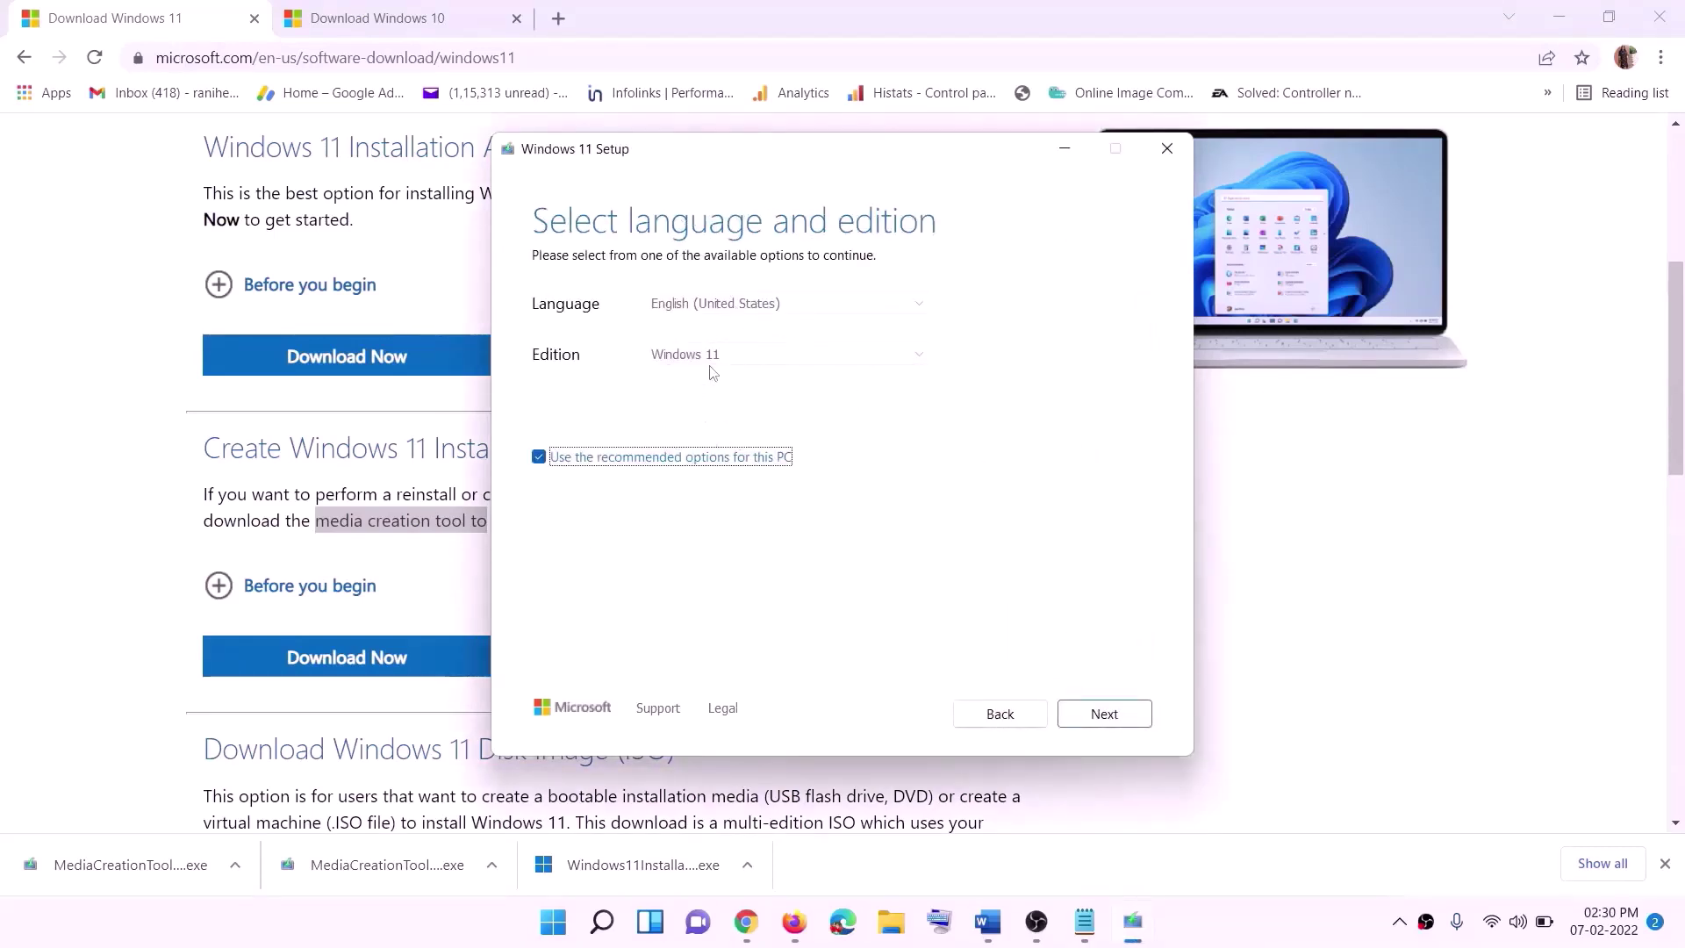
click(1097, 713)
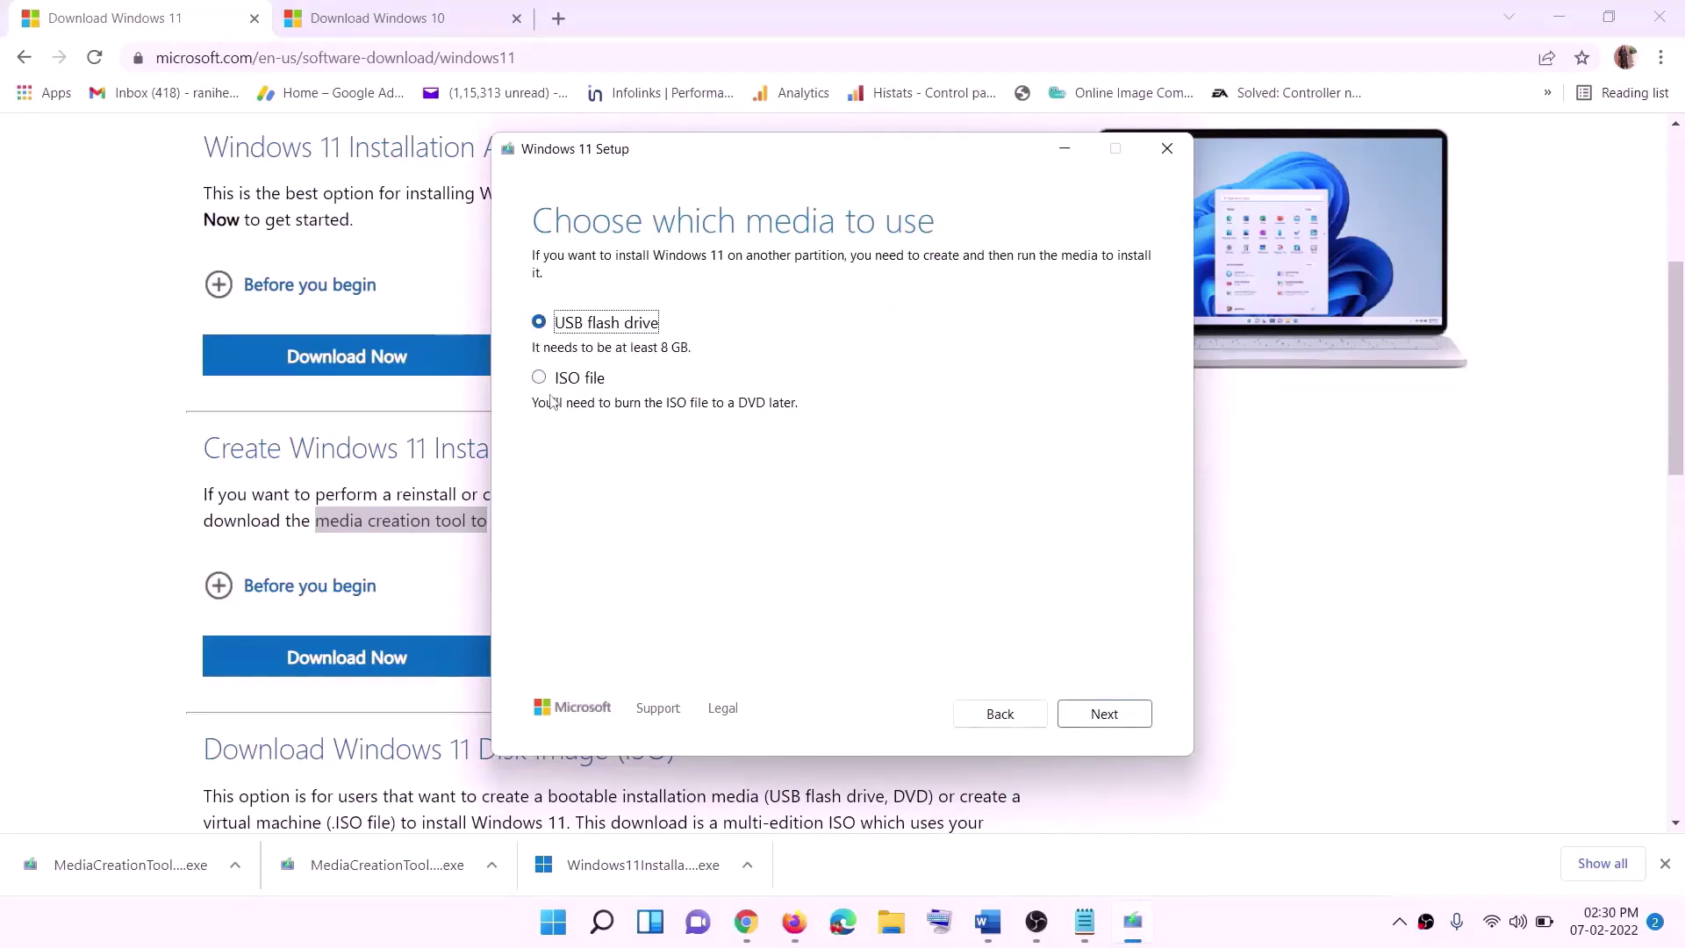
Choose ISO file as the media and save it to the Desktop under the name Windows.
click(575, 378)
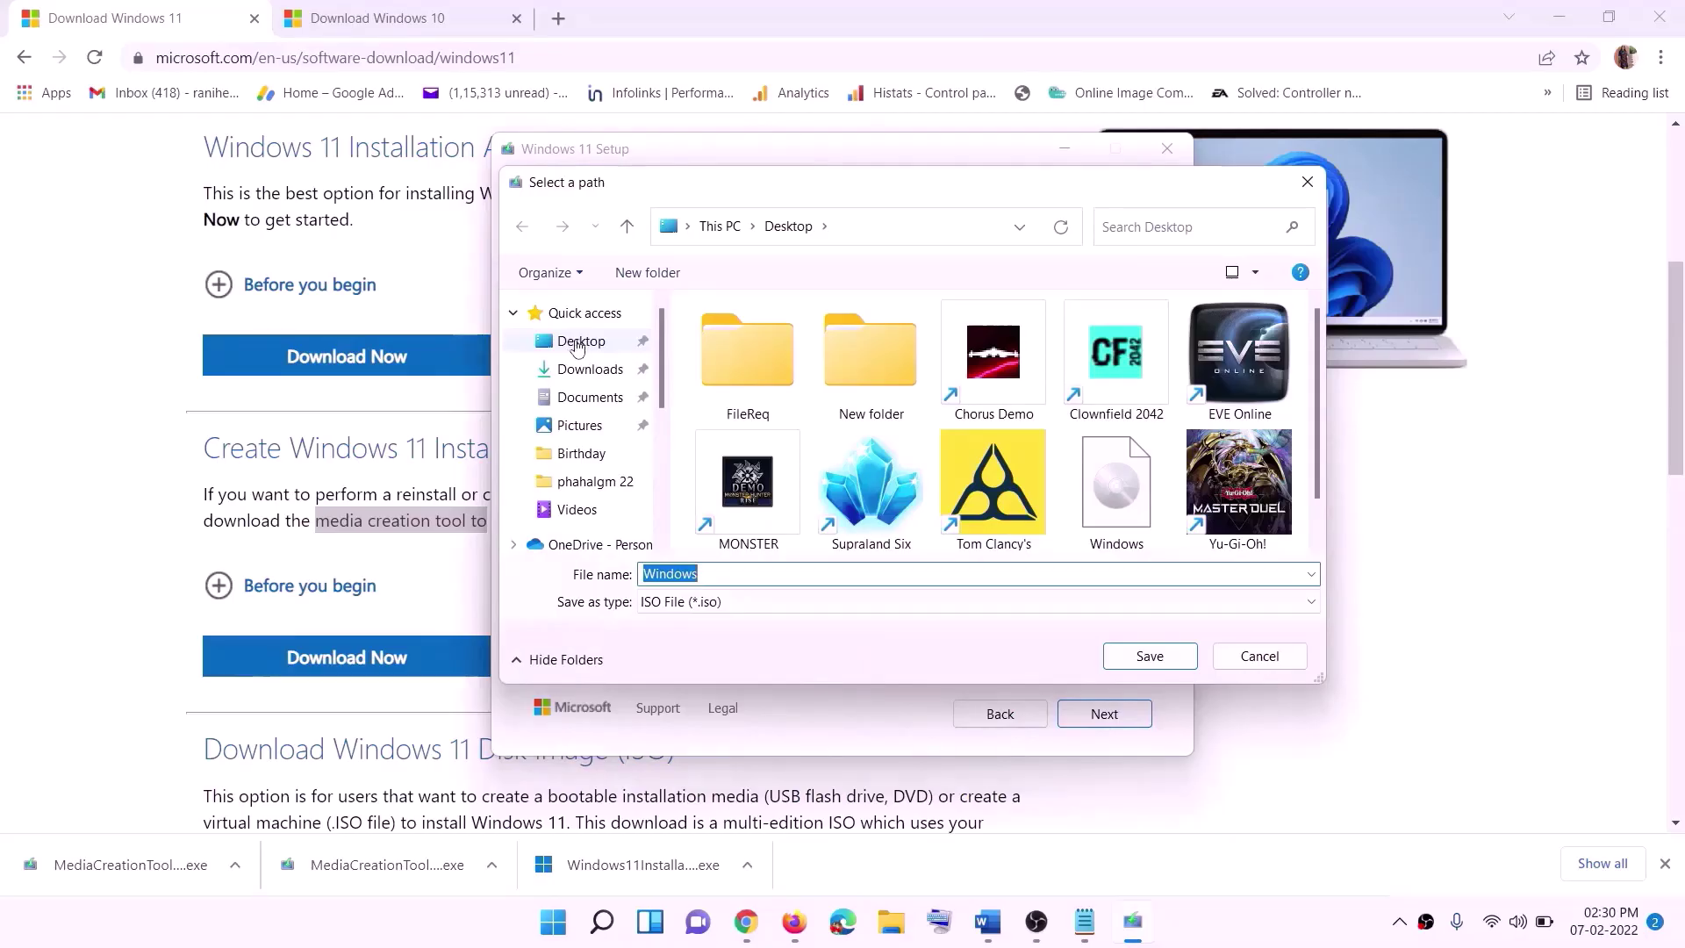
click(577, 344)
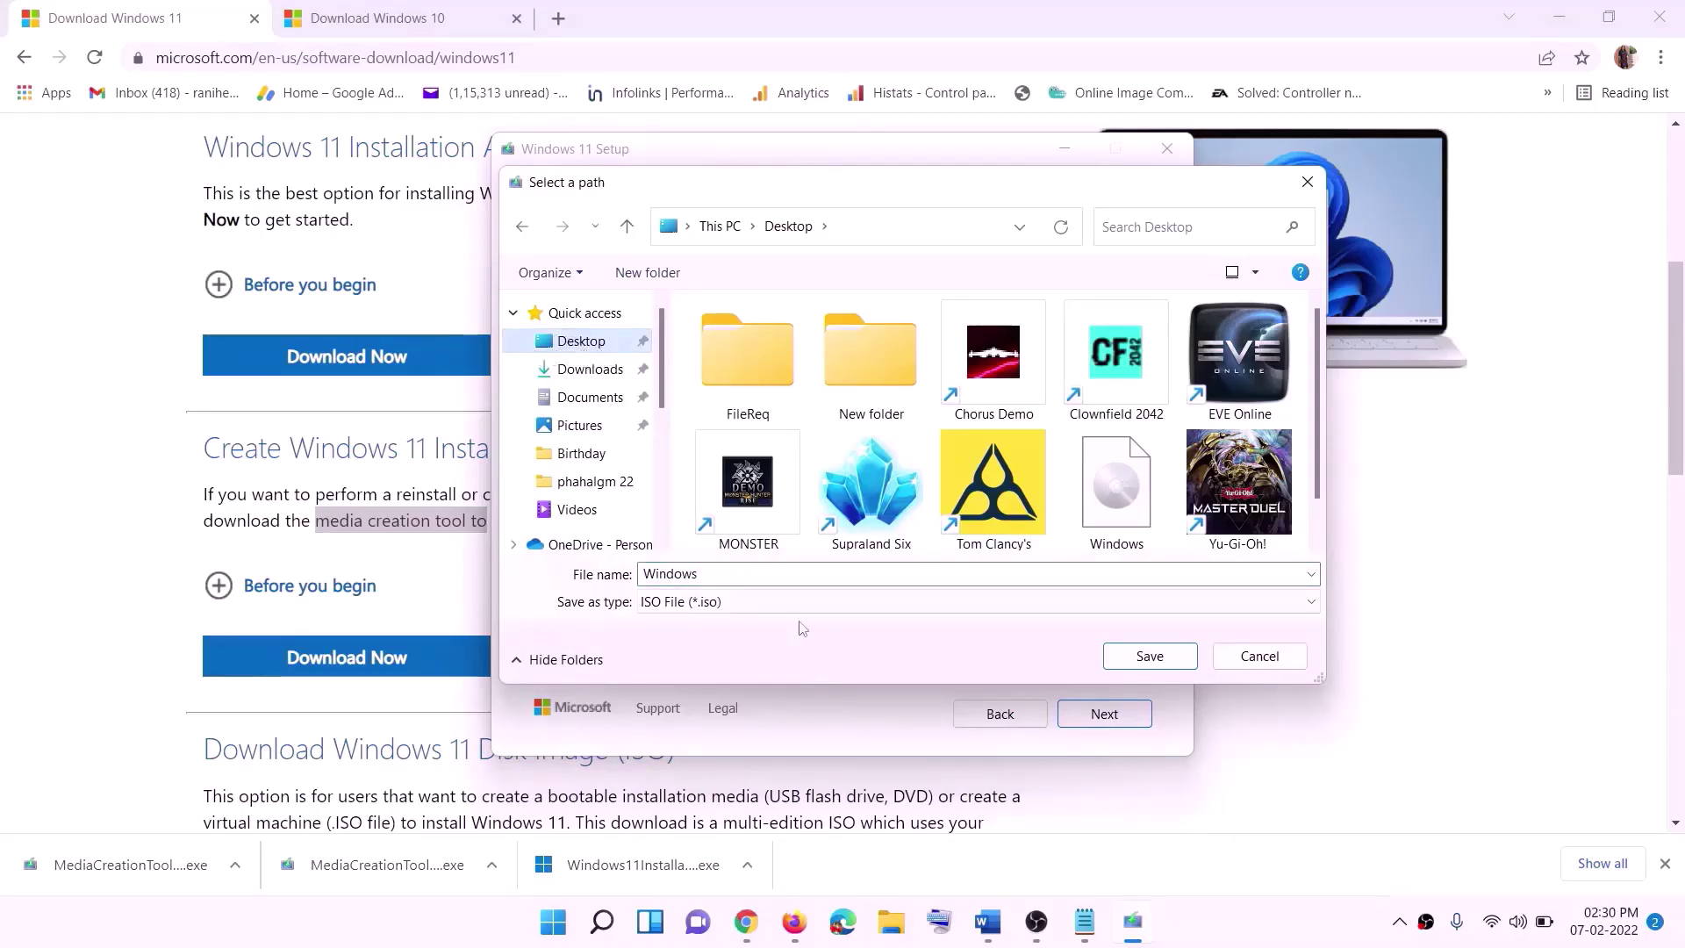
click(1156, 662)
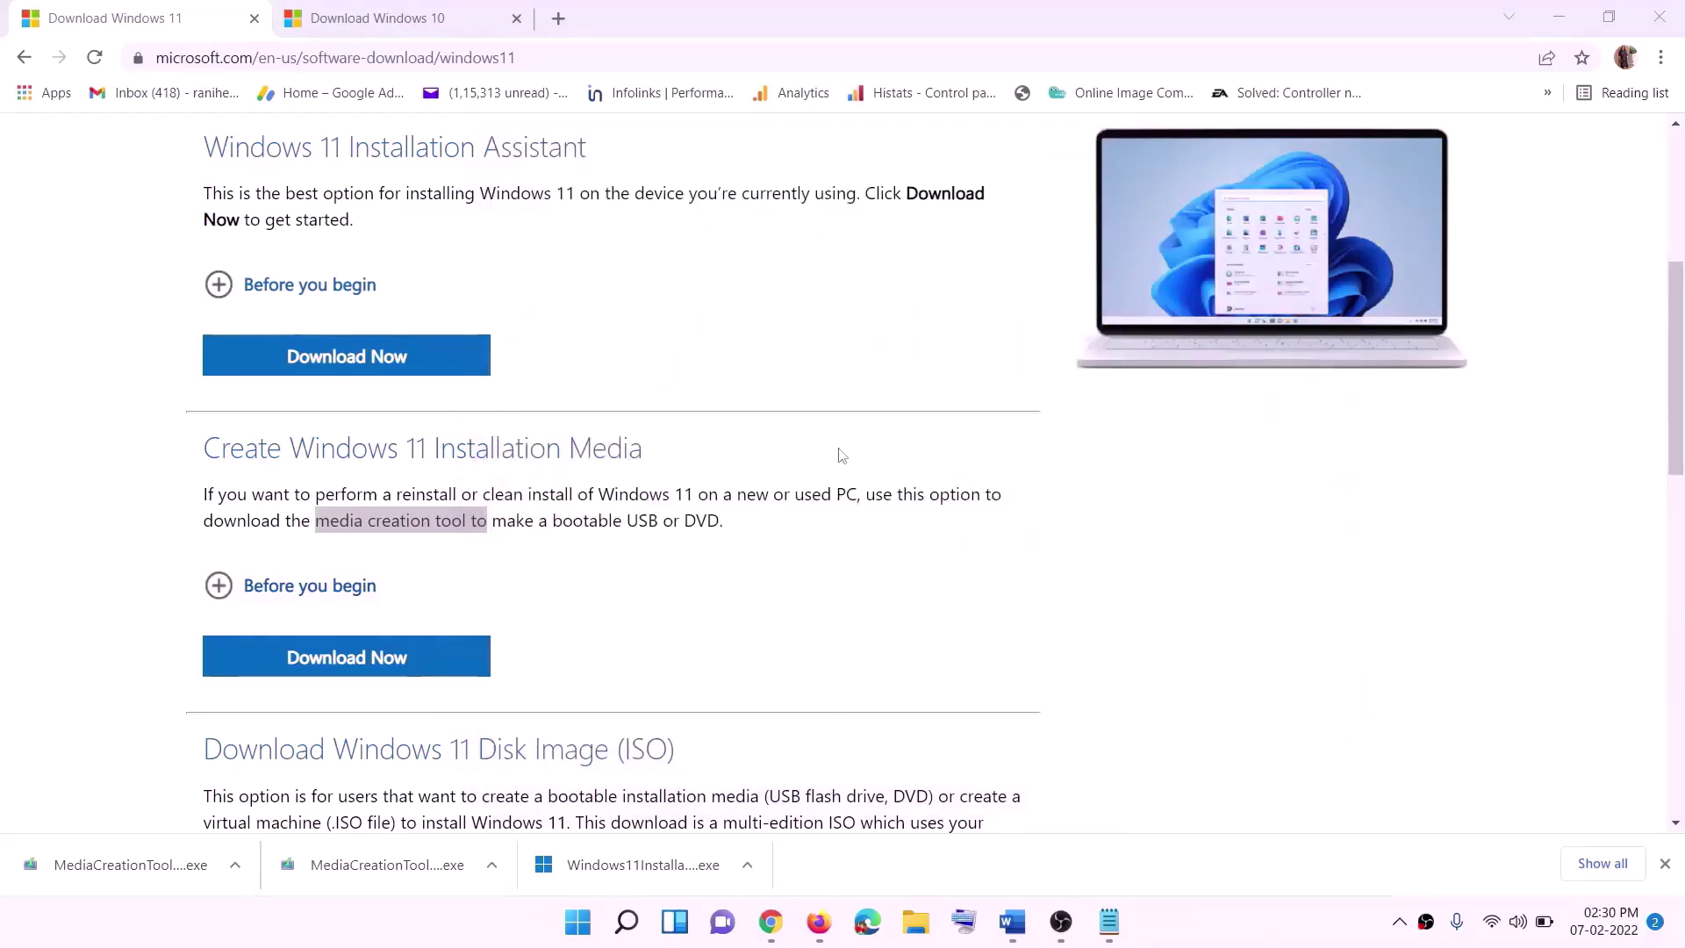
Open the Windows ISO file from the desktop and select the setup application inside it.
key(super+d)
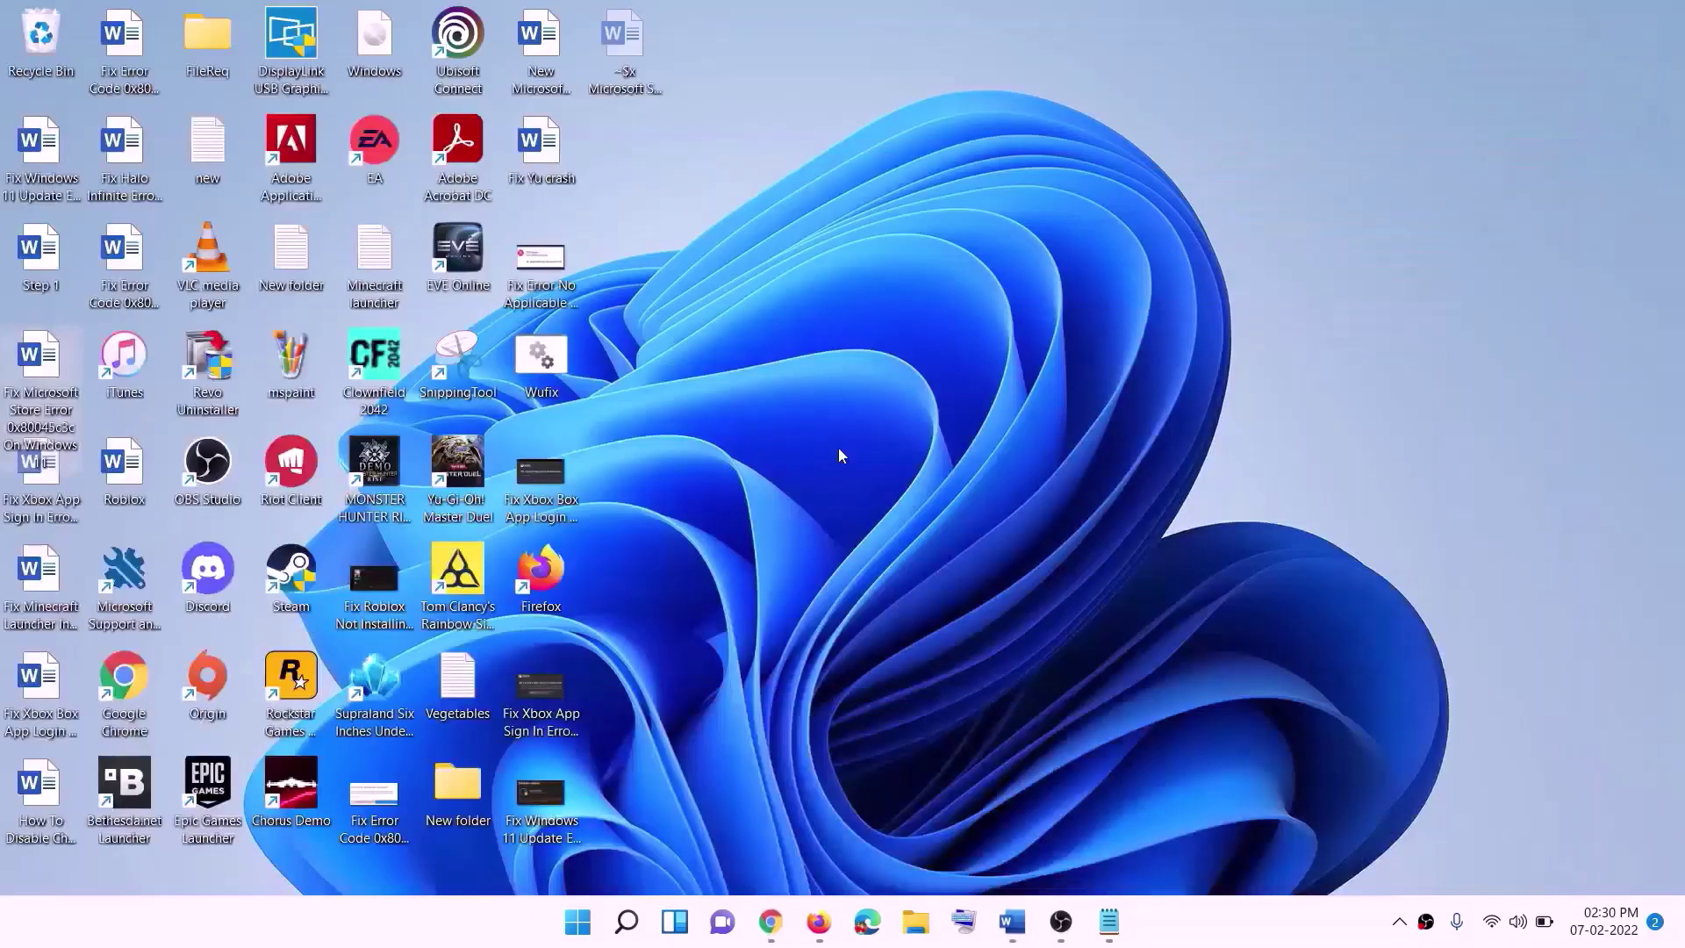
drag(396, 38, 527, 537)
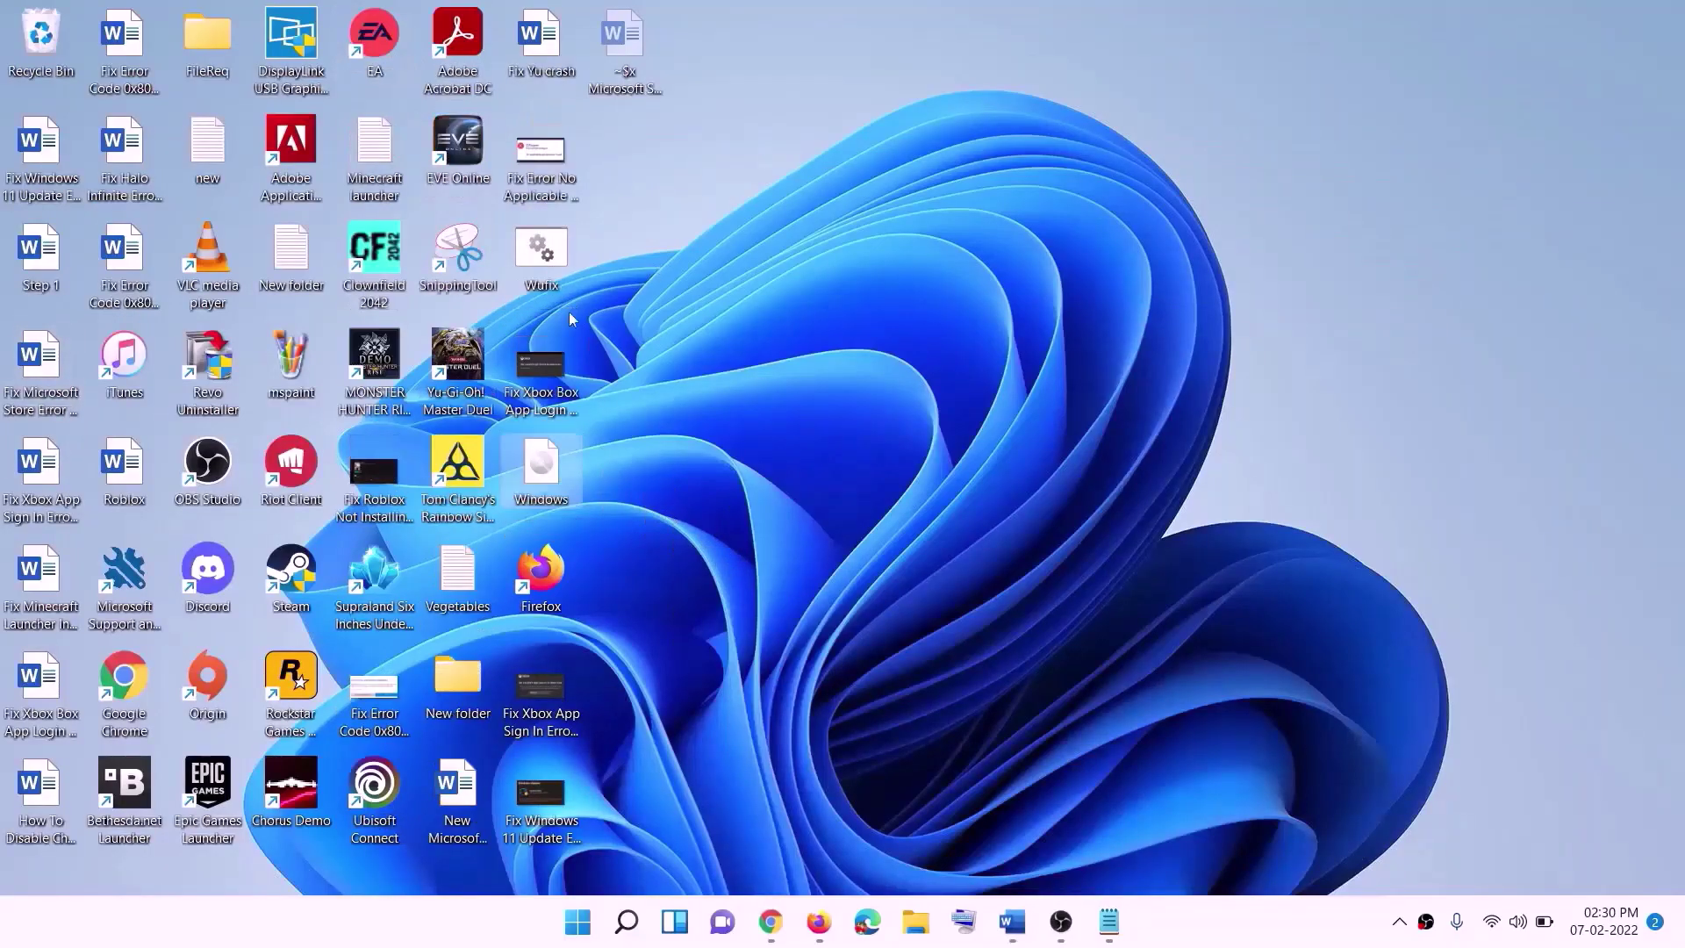
double_click(542, 470)
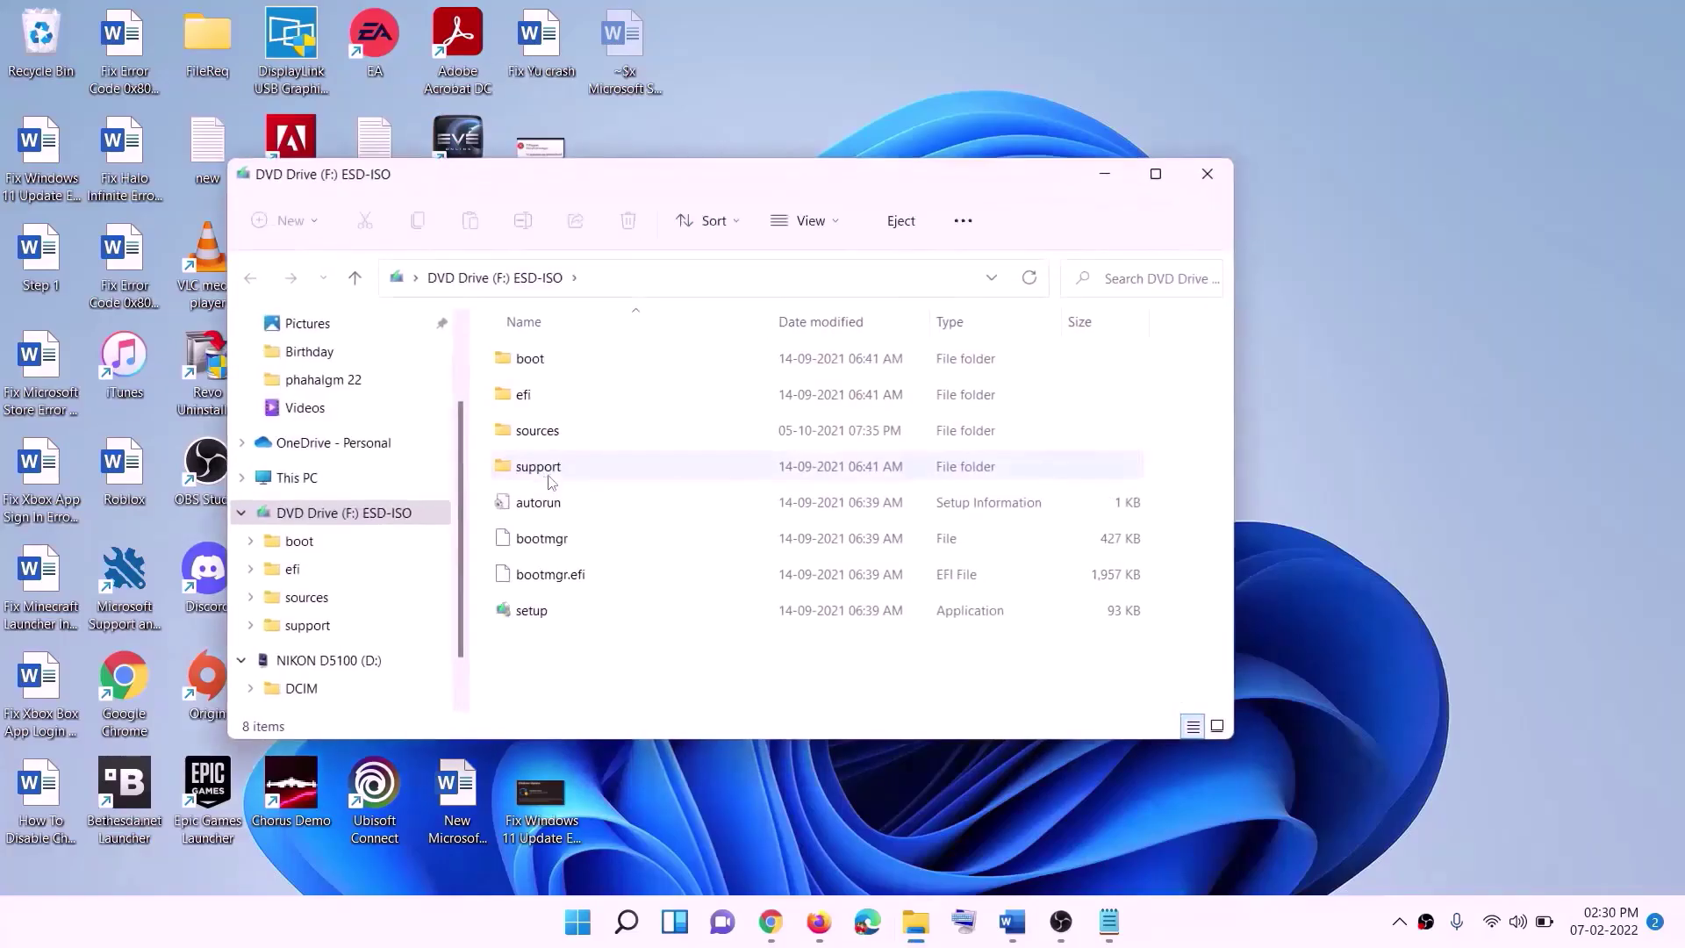
click(534, 615)
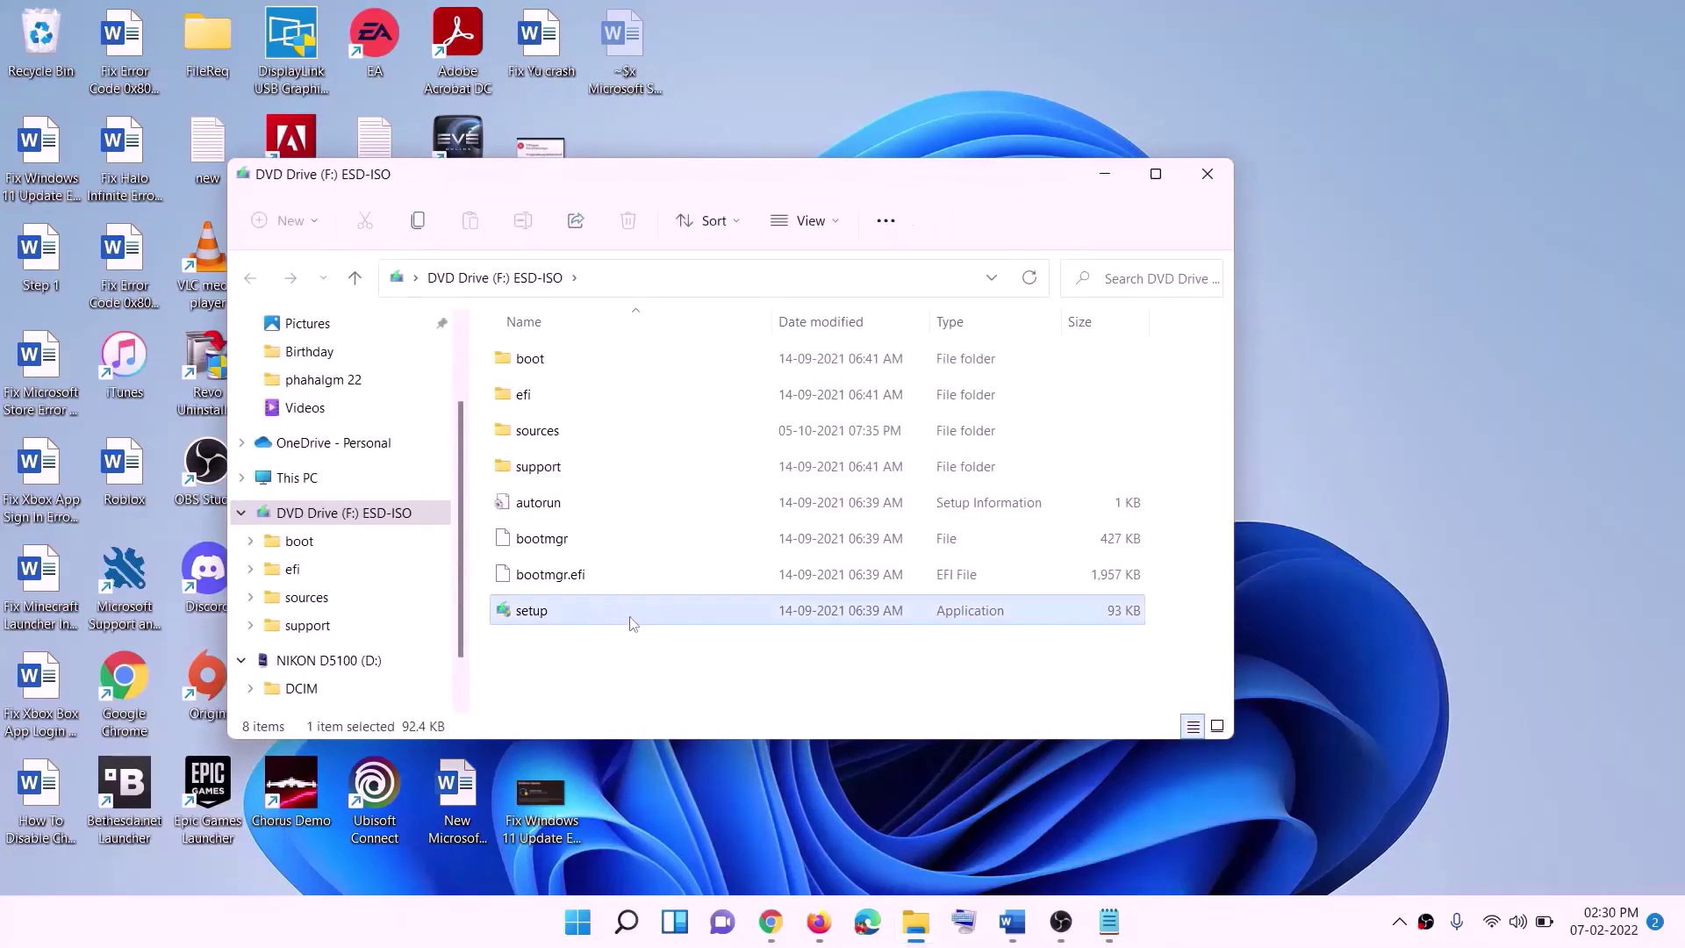
Run setup from the mounted ISO, allow it to make changes and continue past the Install Windows 11 introduction.
double_click(576, 608)
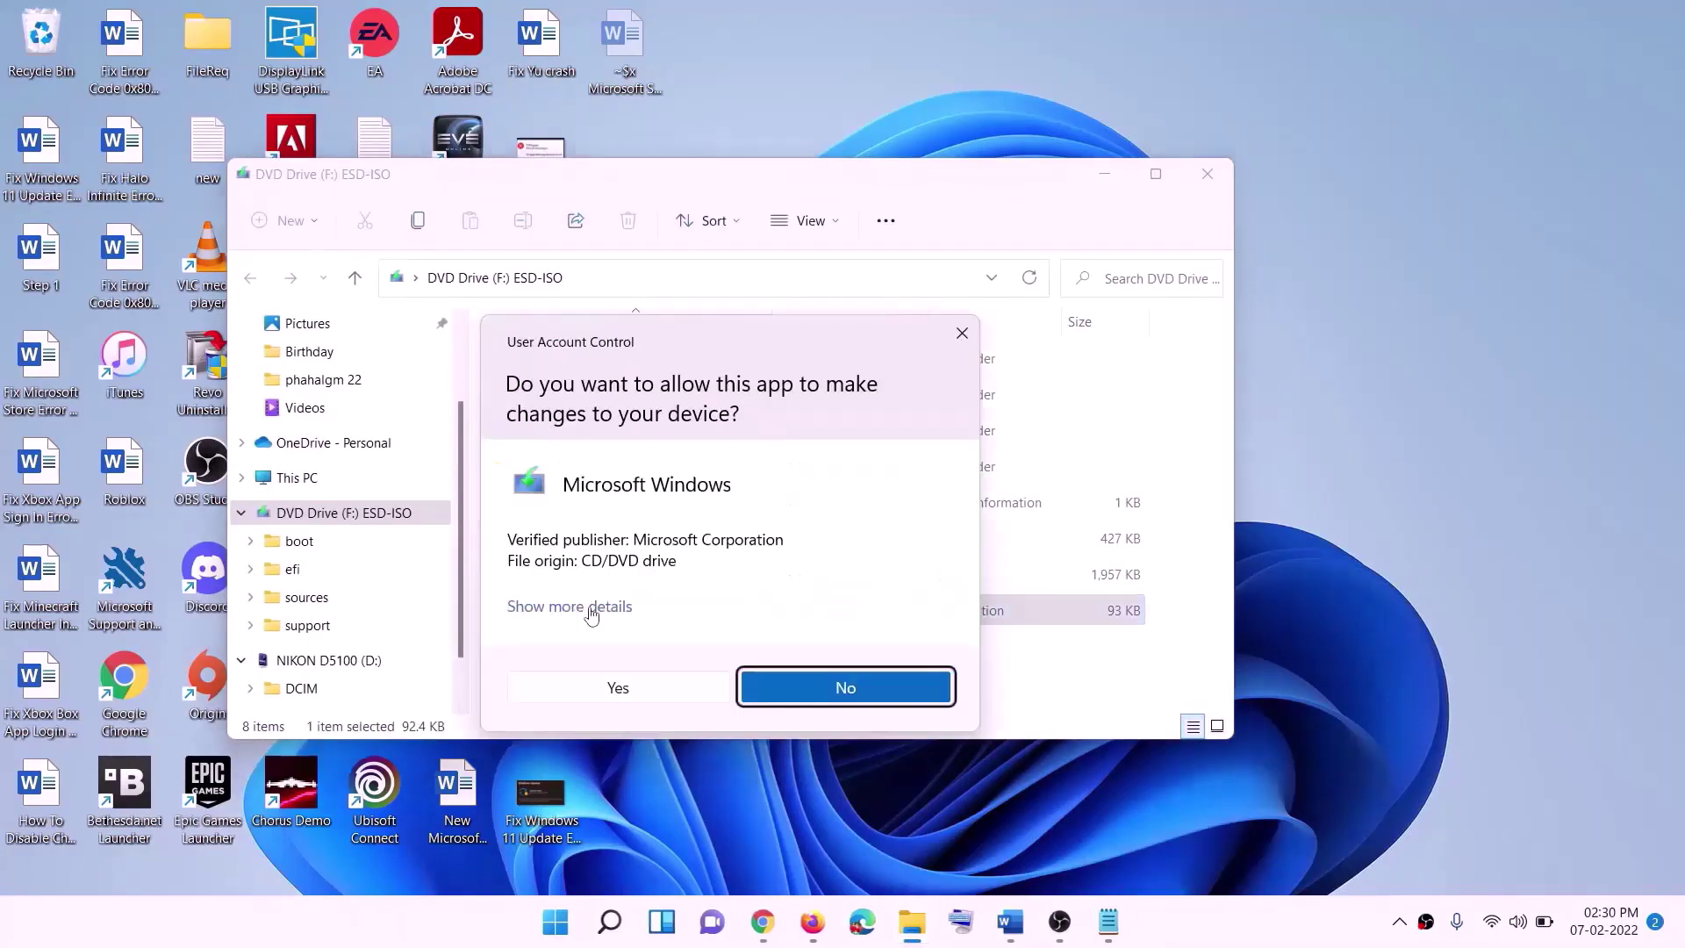
click(676, 688)
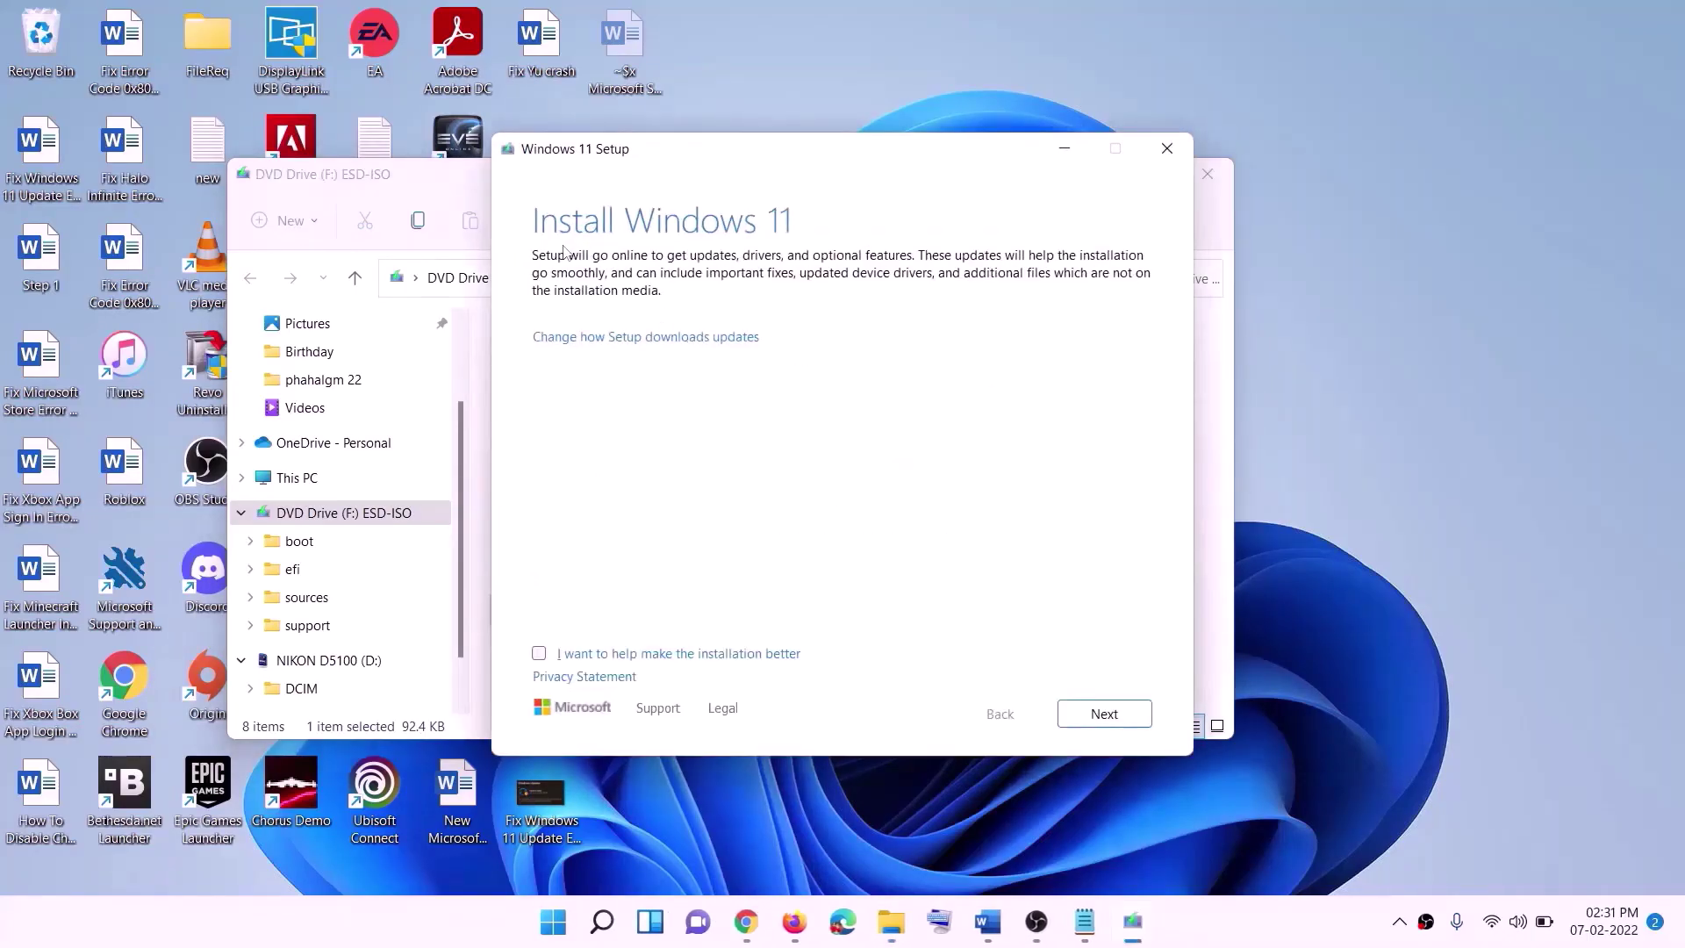
click(1108, 714)
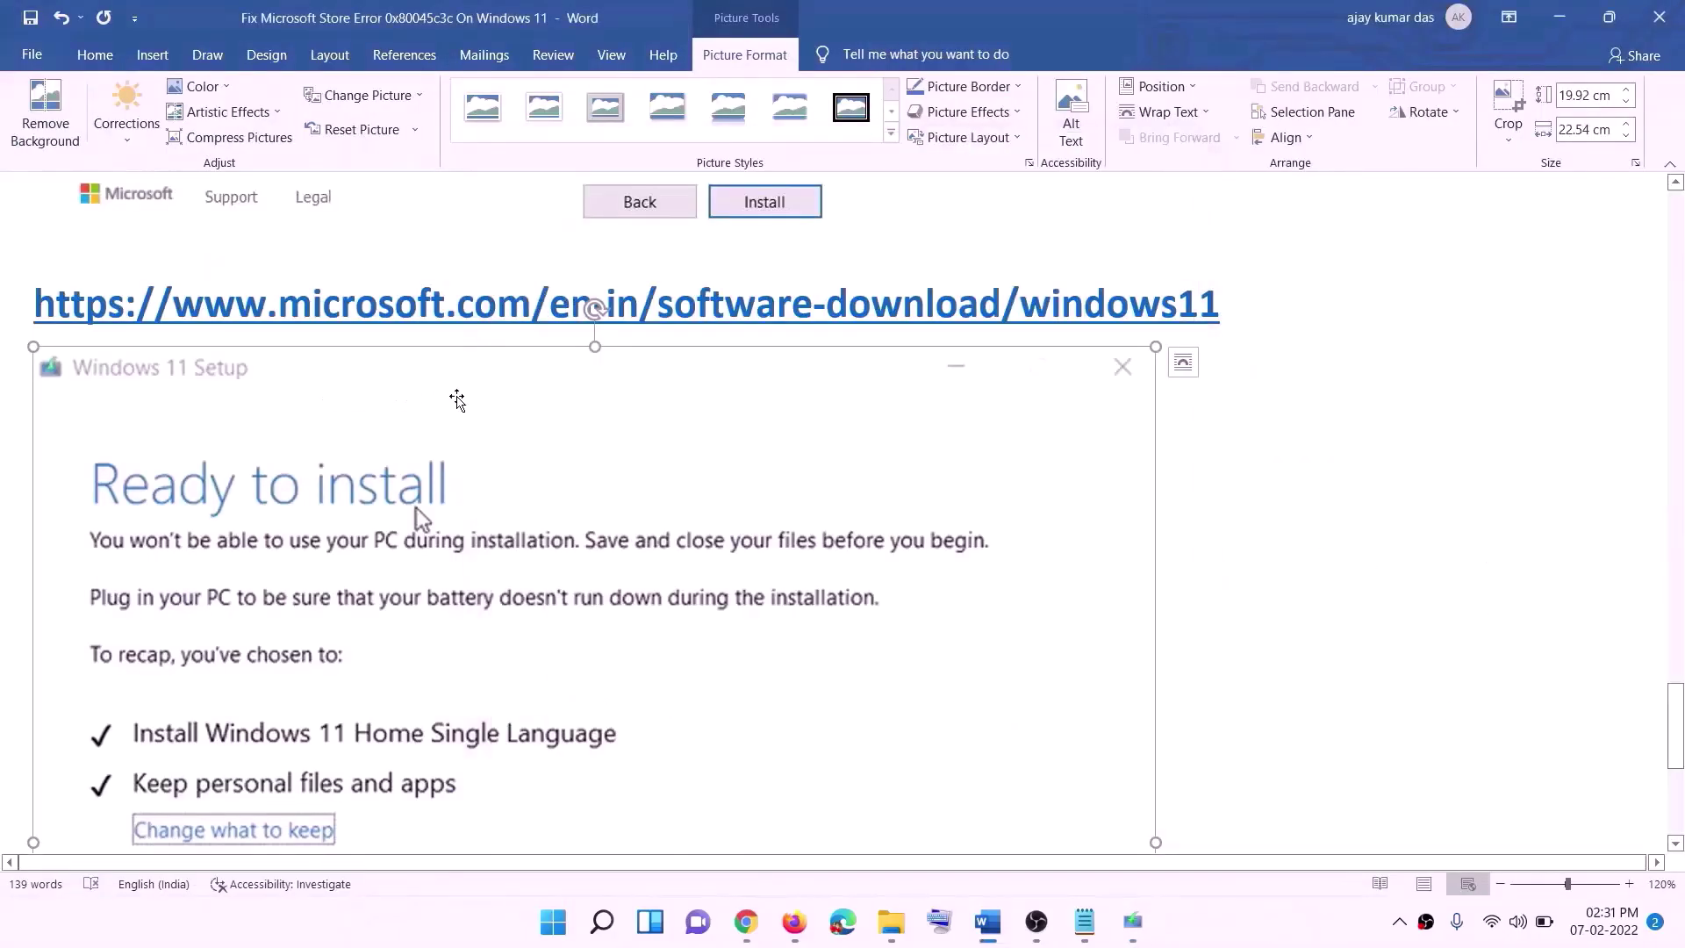
Review the Ready to install screenshot in the Word document, including what is kept and the Install option.
scroll(439, 395, down, 3)
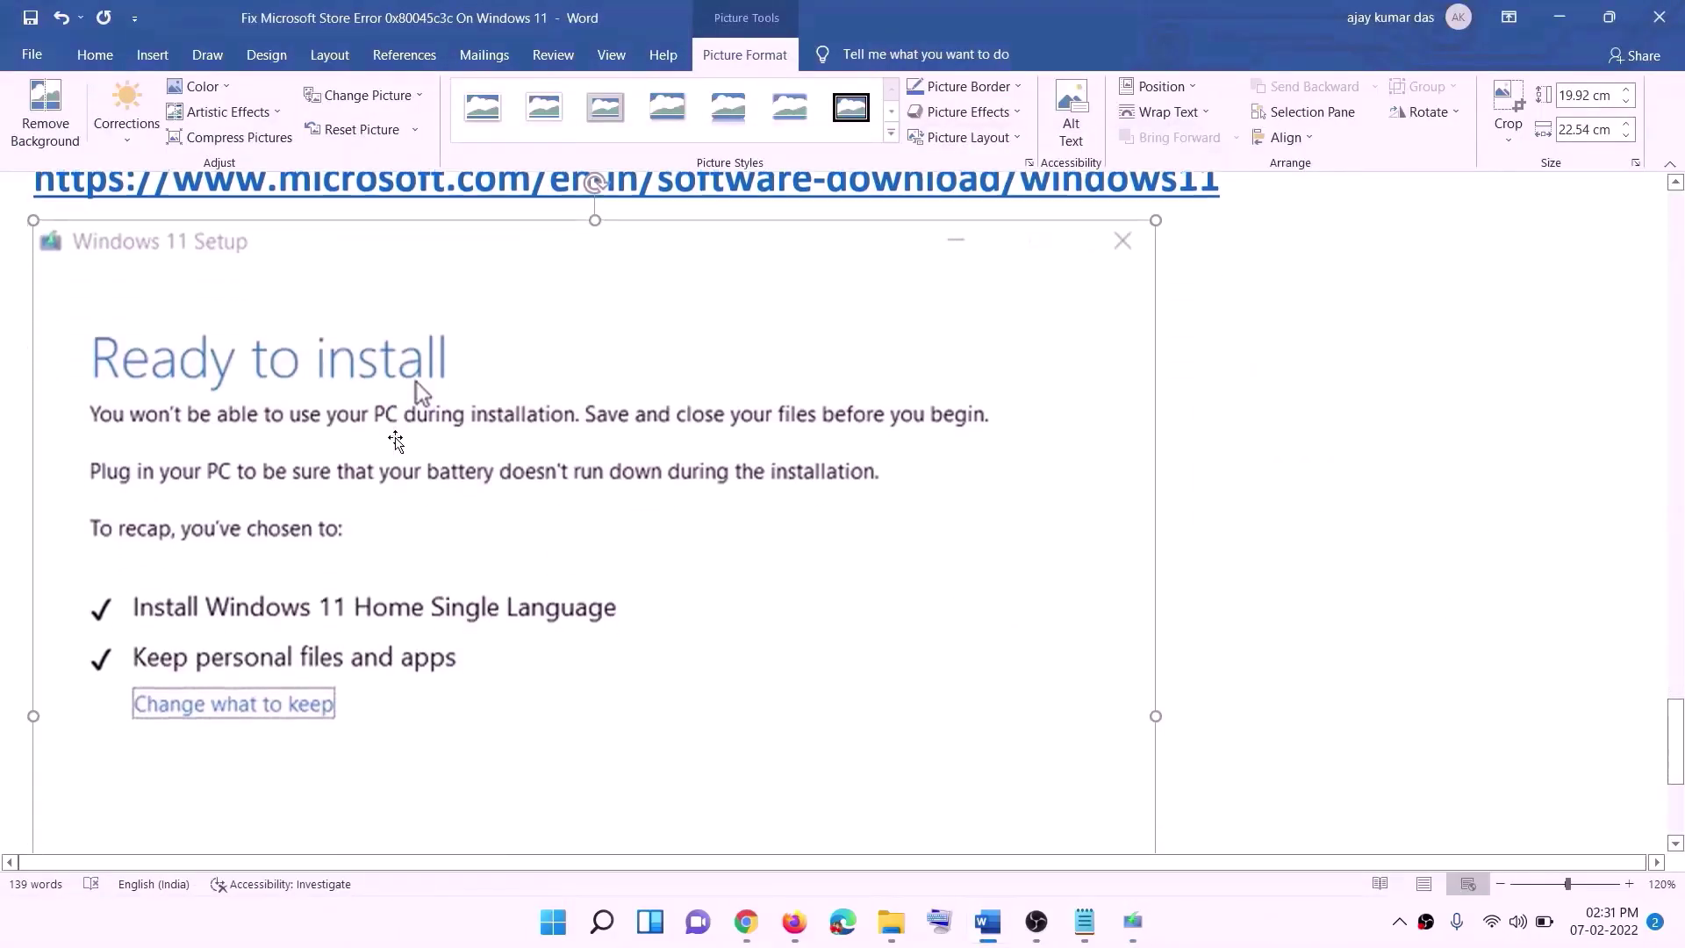
scroll(413, 331, down, 1)
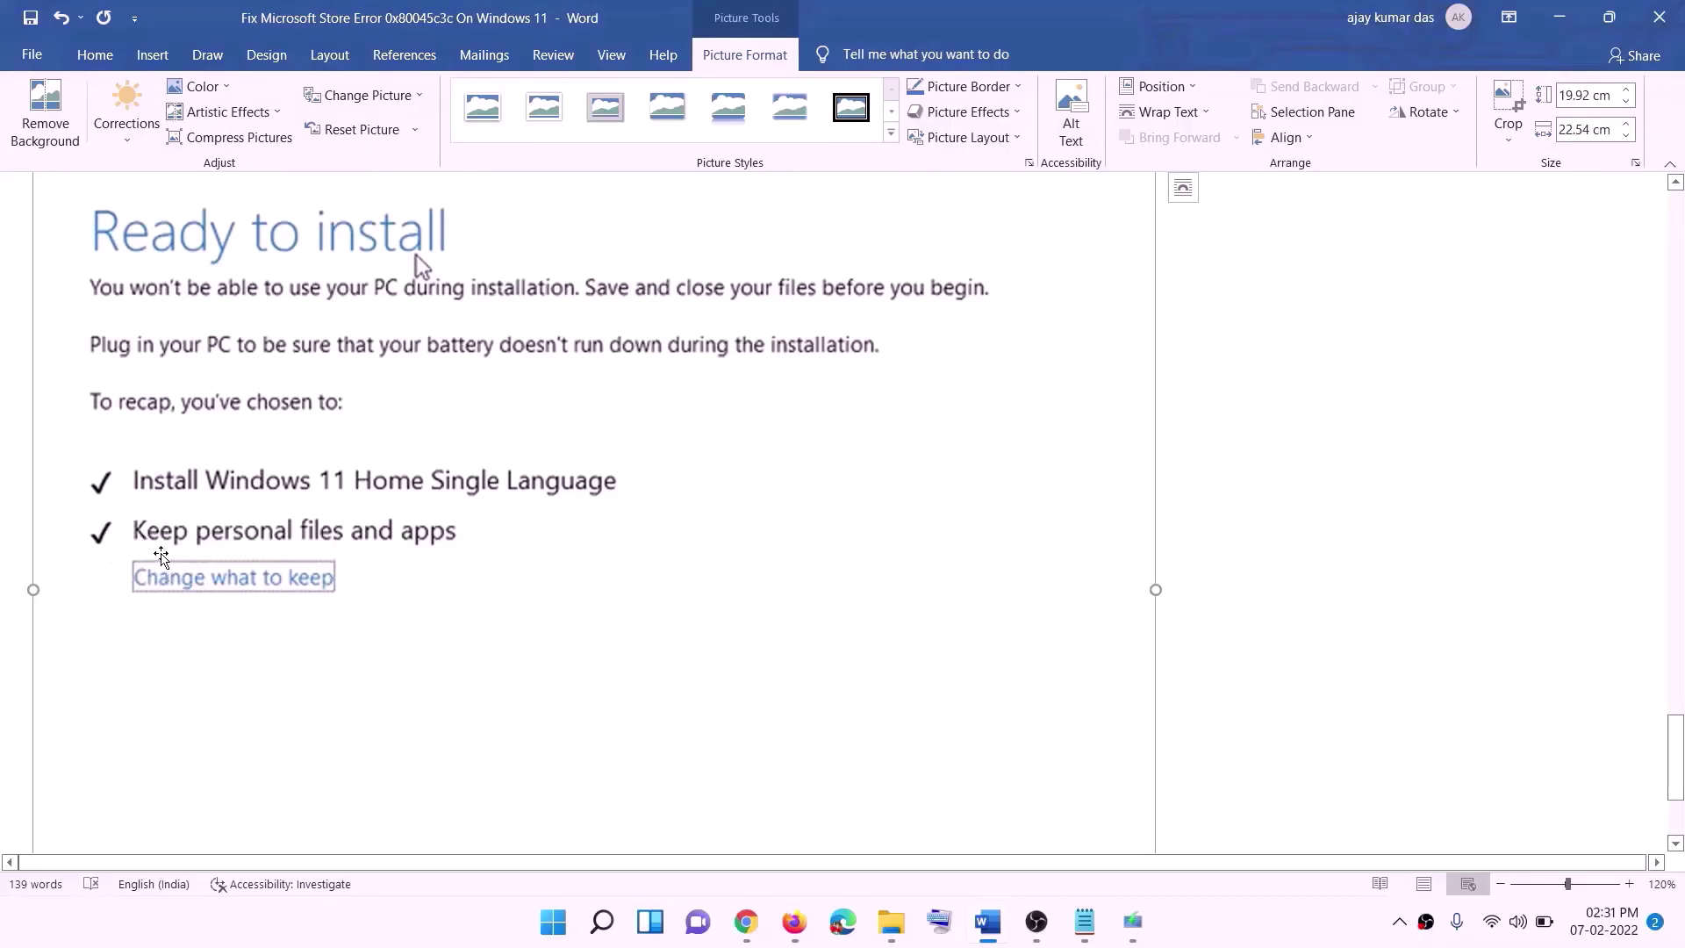
scroll(631, 550, down, 1)
scroll(631, 549, down, 3)
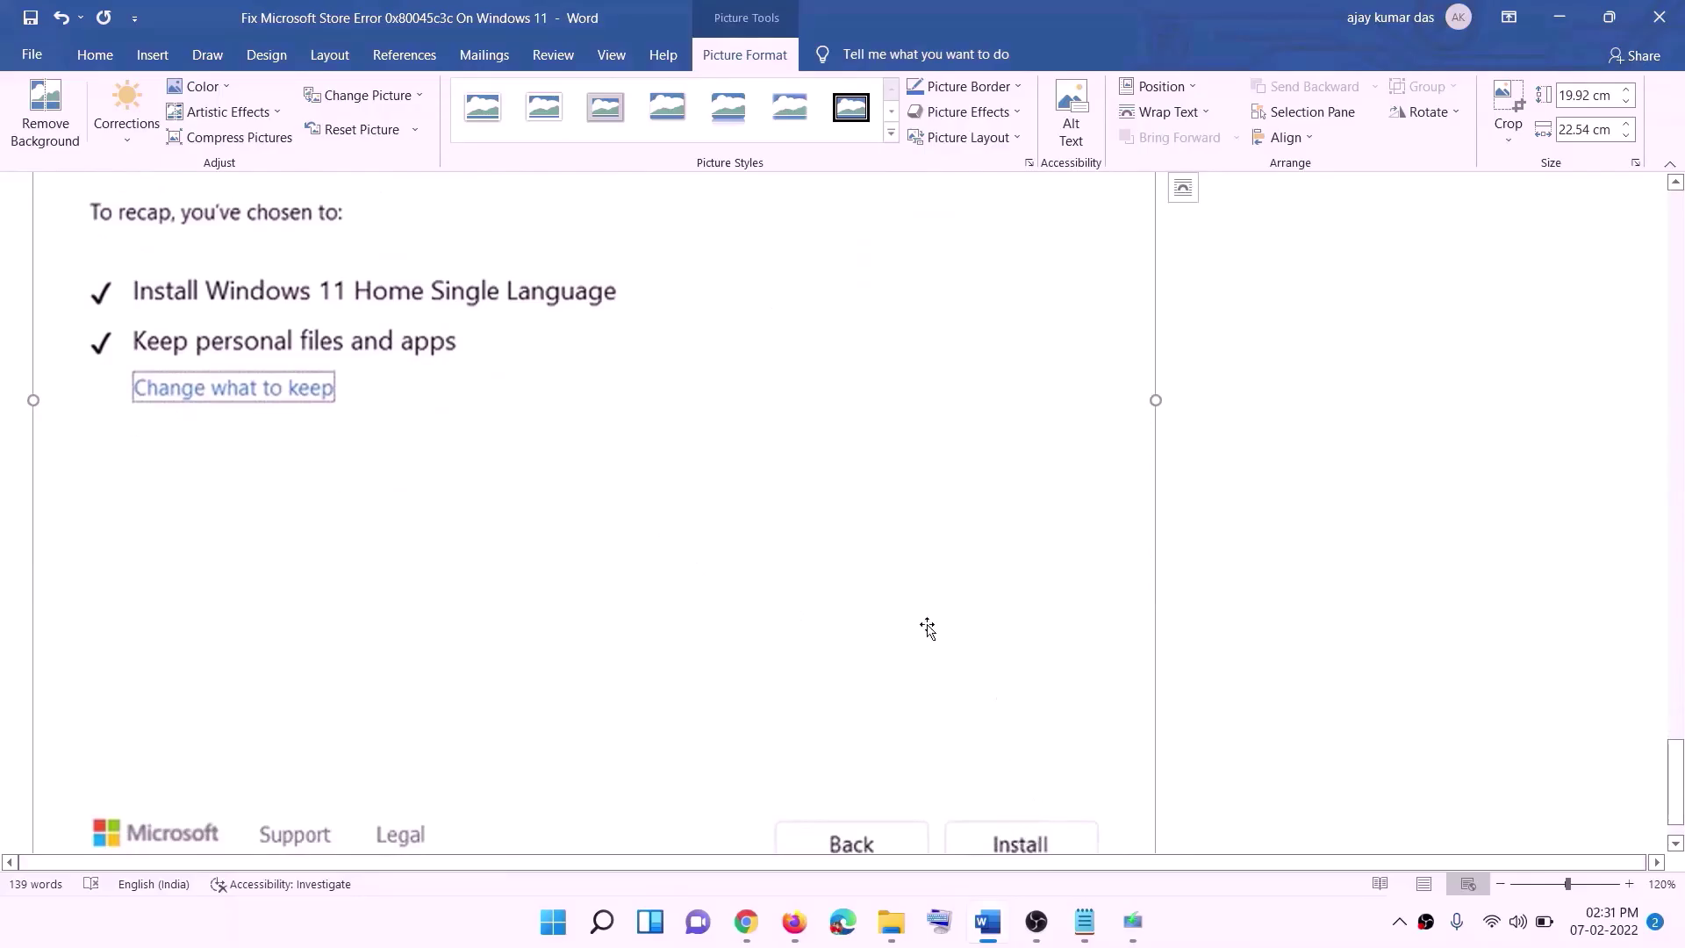
scroll(925, 628, up, 6)
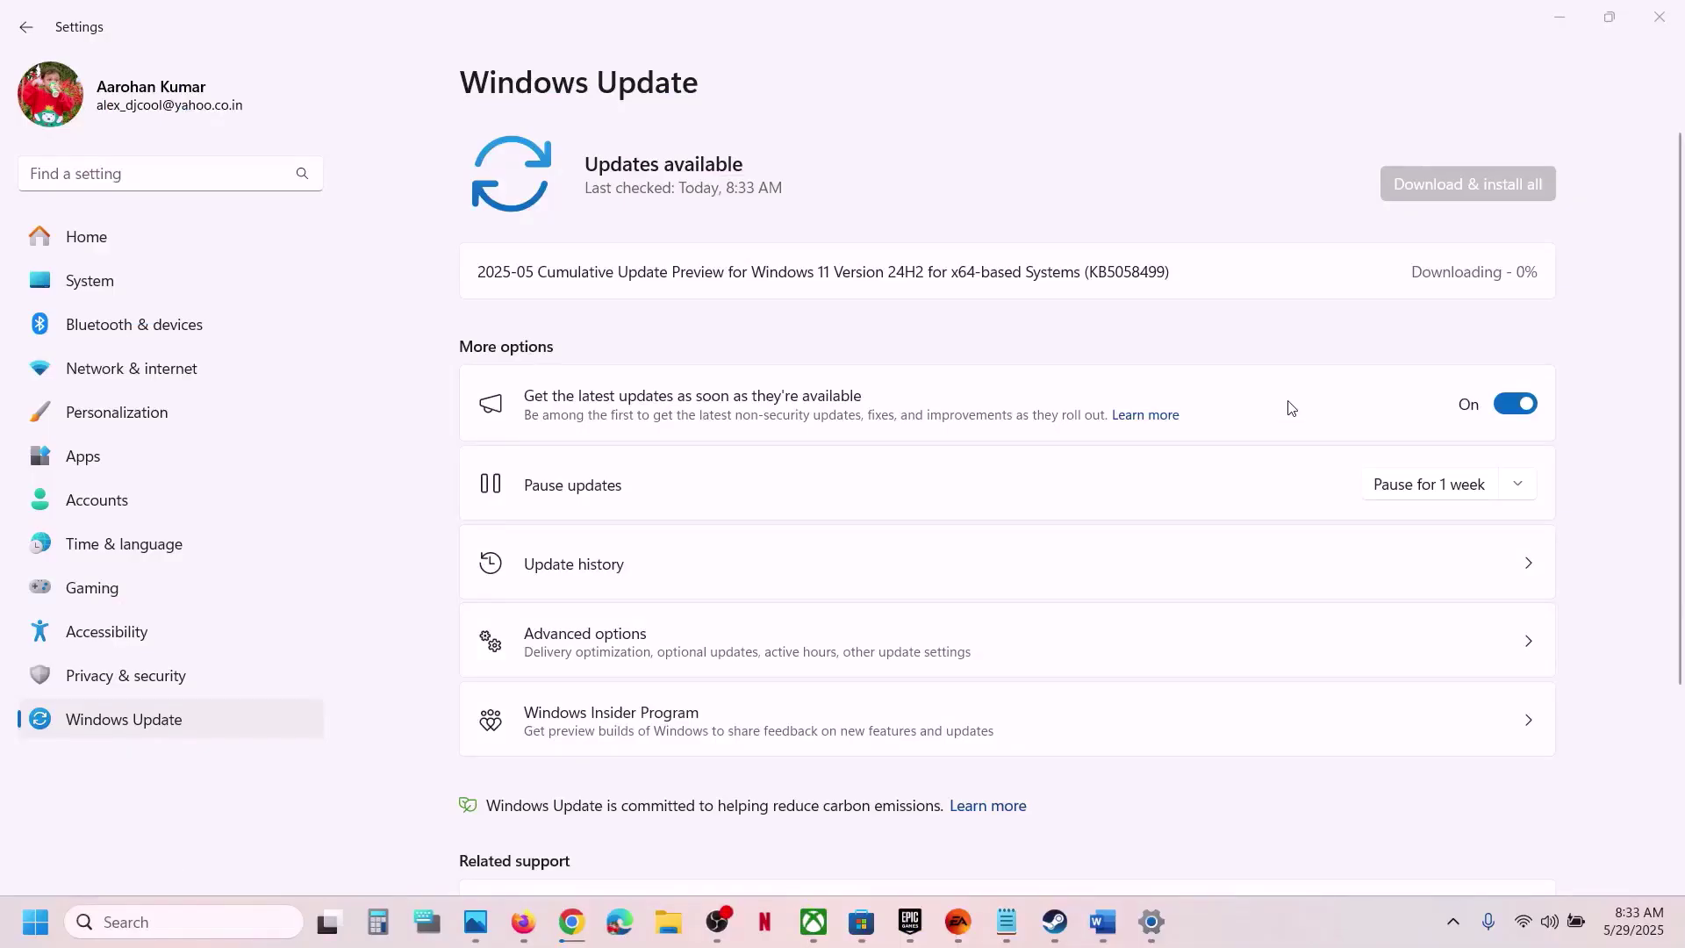
Highlight the KB number of the 2025-05 Cumulative Update Preview on the Windows Update page in Settings.
double_click(1128, 272)
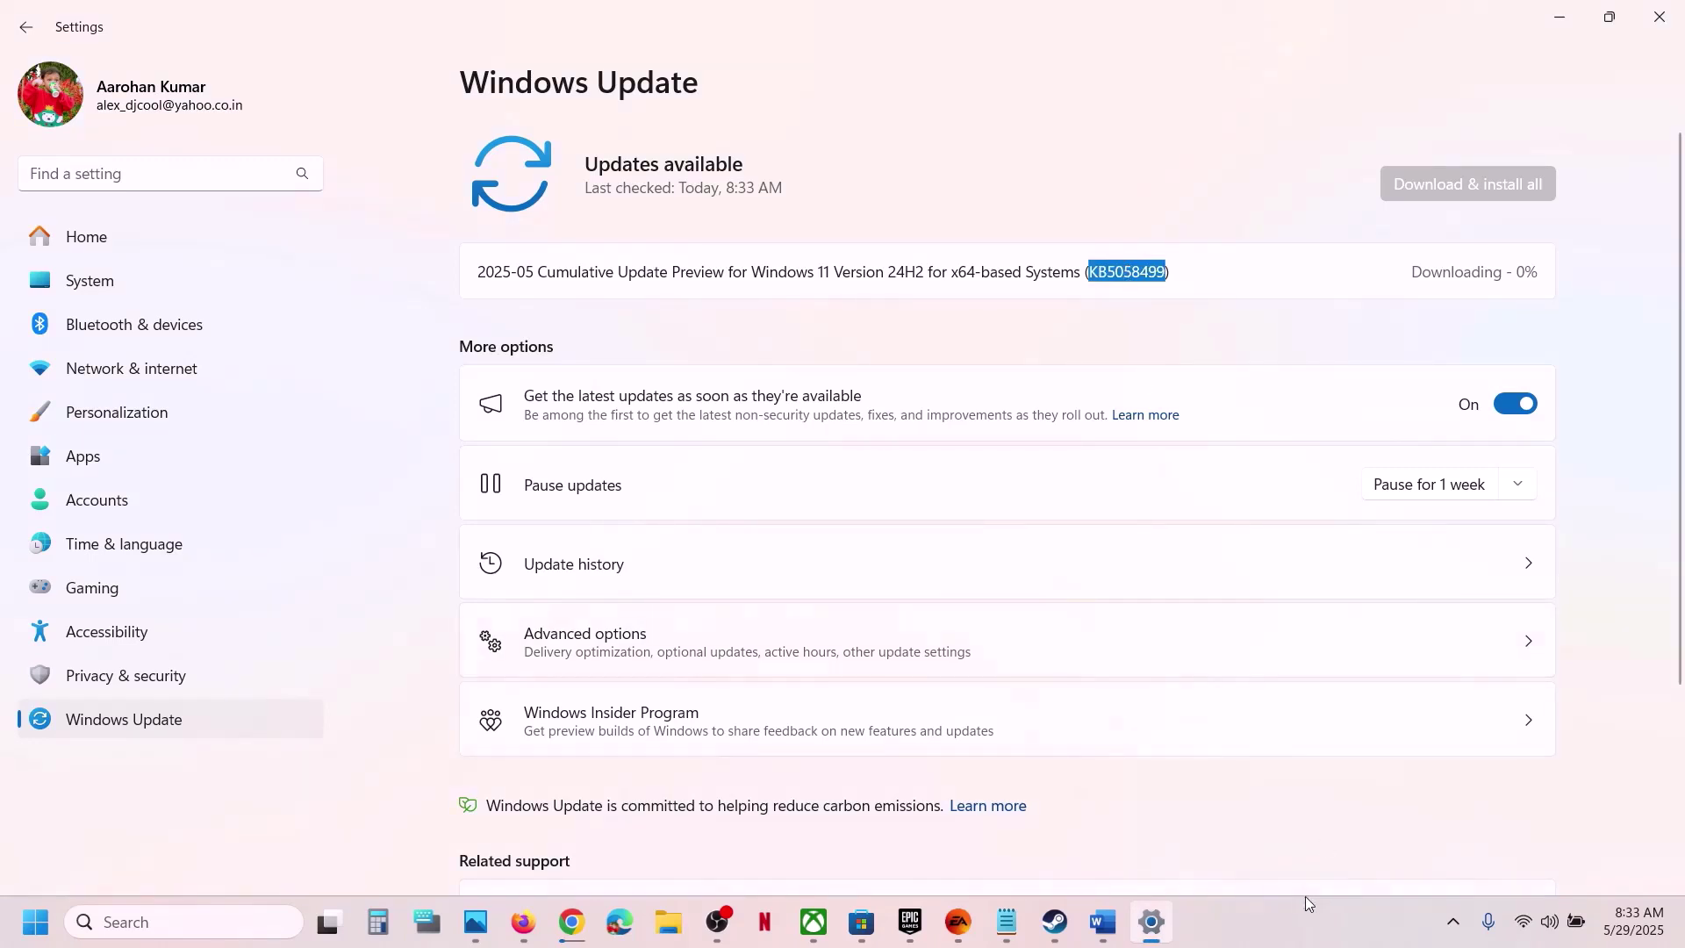
click(1270, 912)
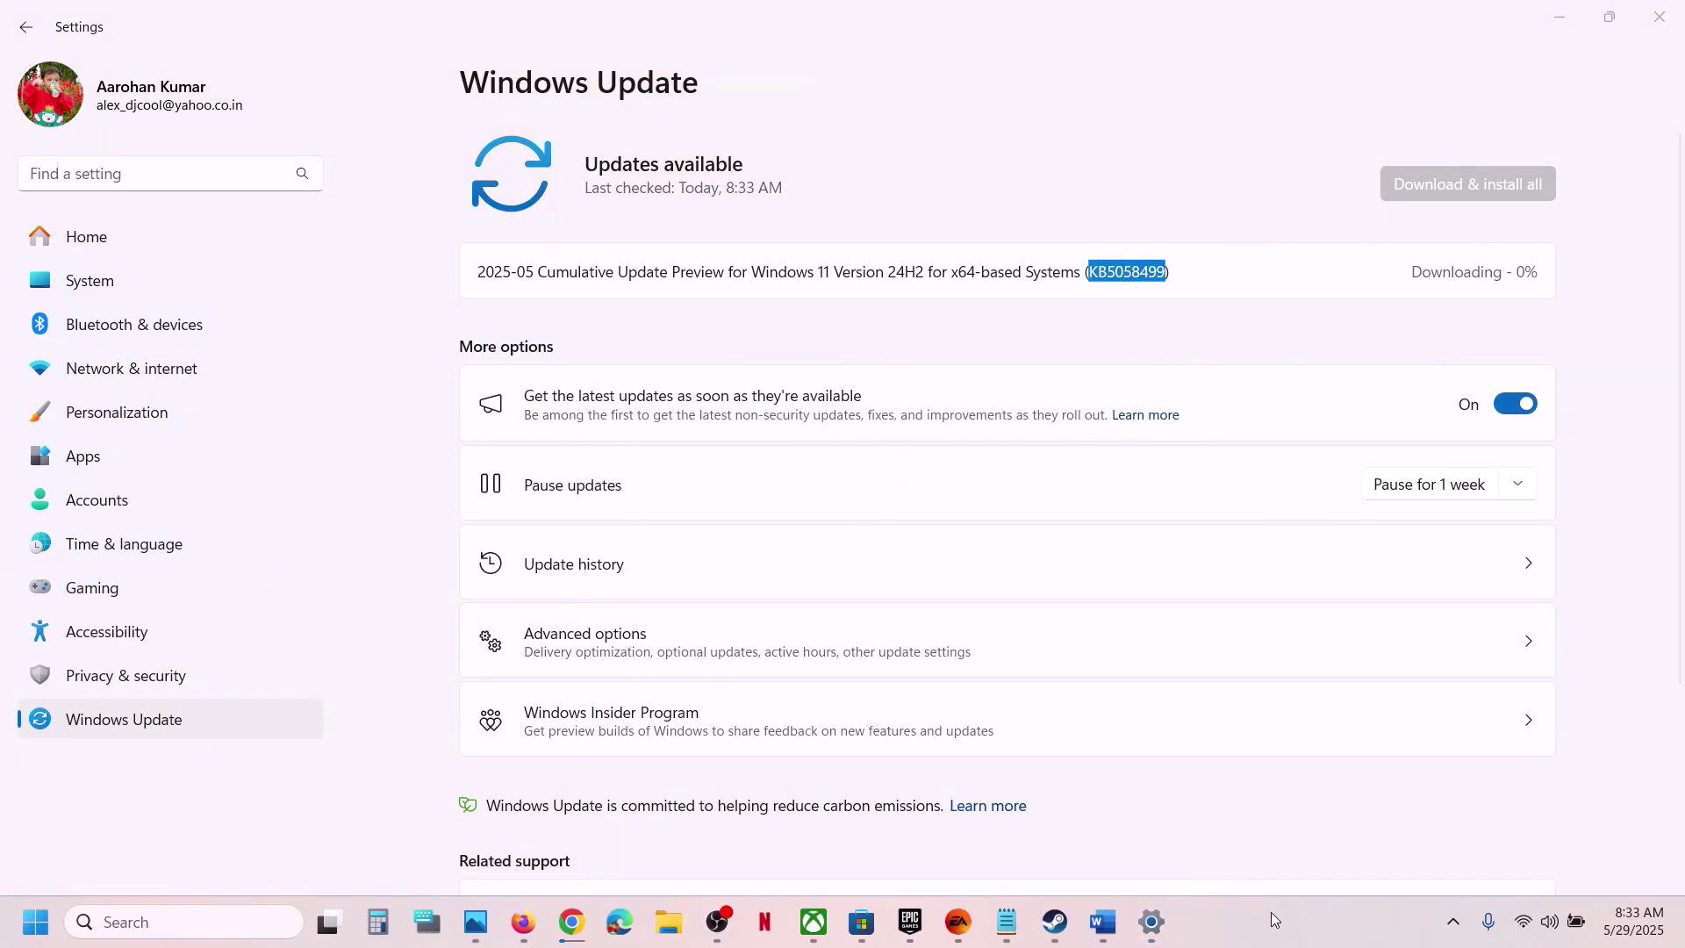